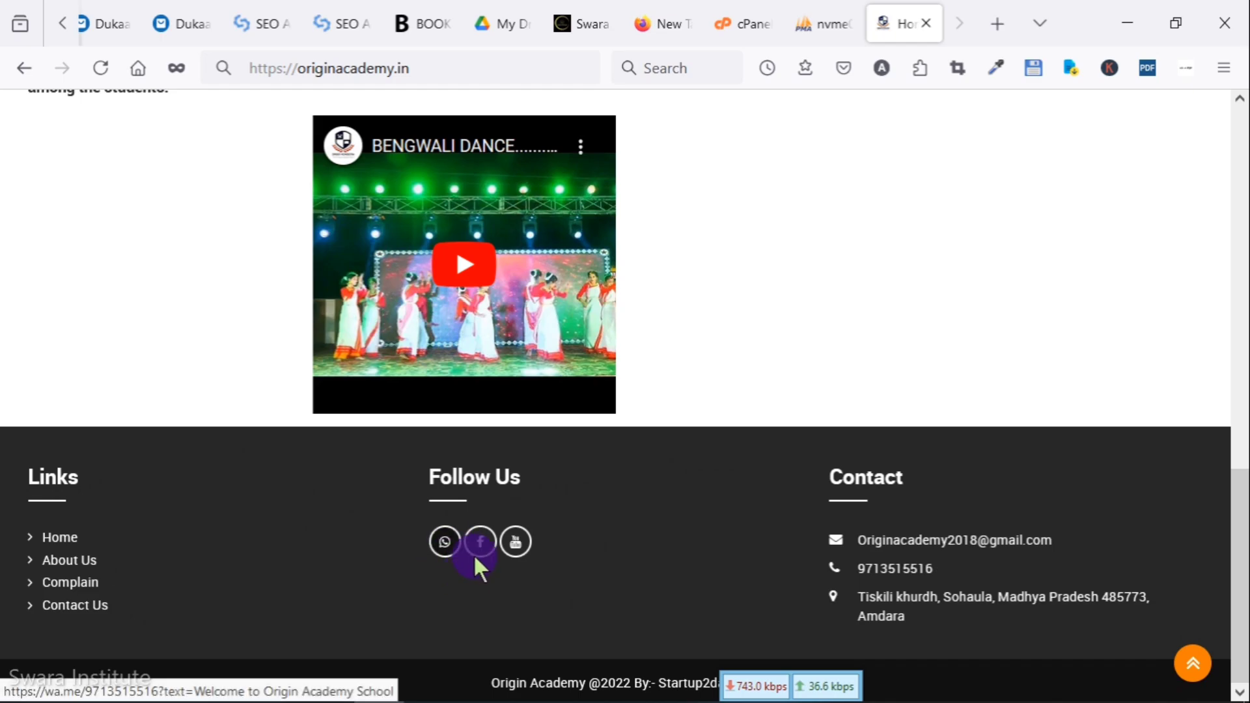
Open the school website's Online Admission page and view its Basic Details section.
double_click(840, 477)
scroll(1002, 417, "up", 12)
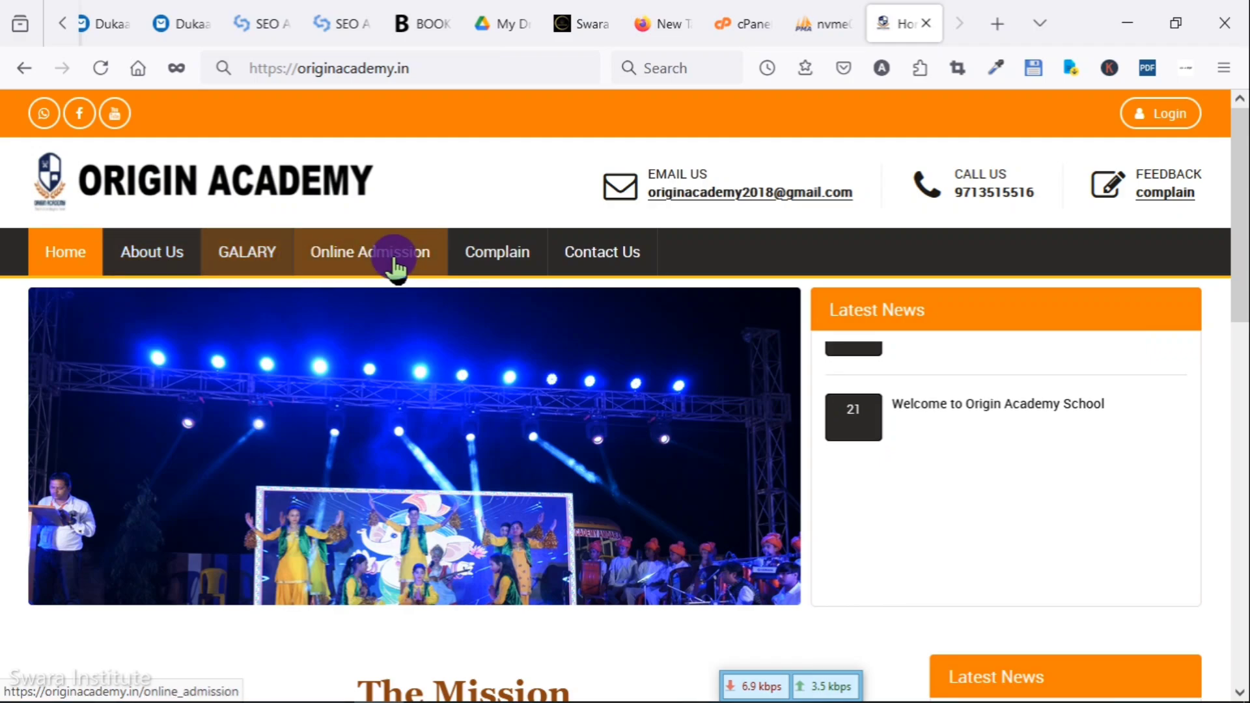
left_click(356, 268)
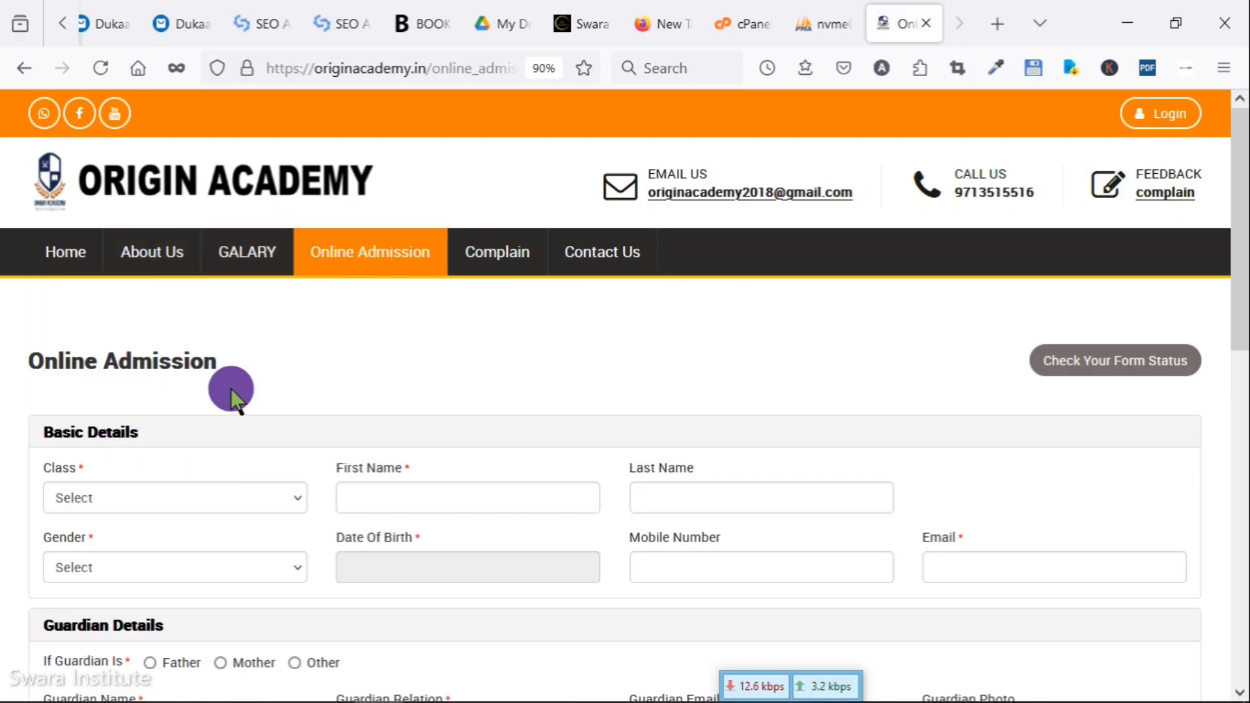
scroll(396, 391, "down", 2)
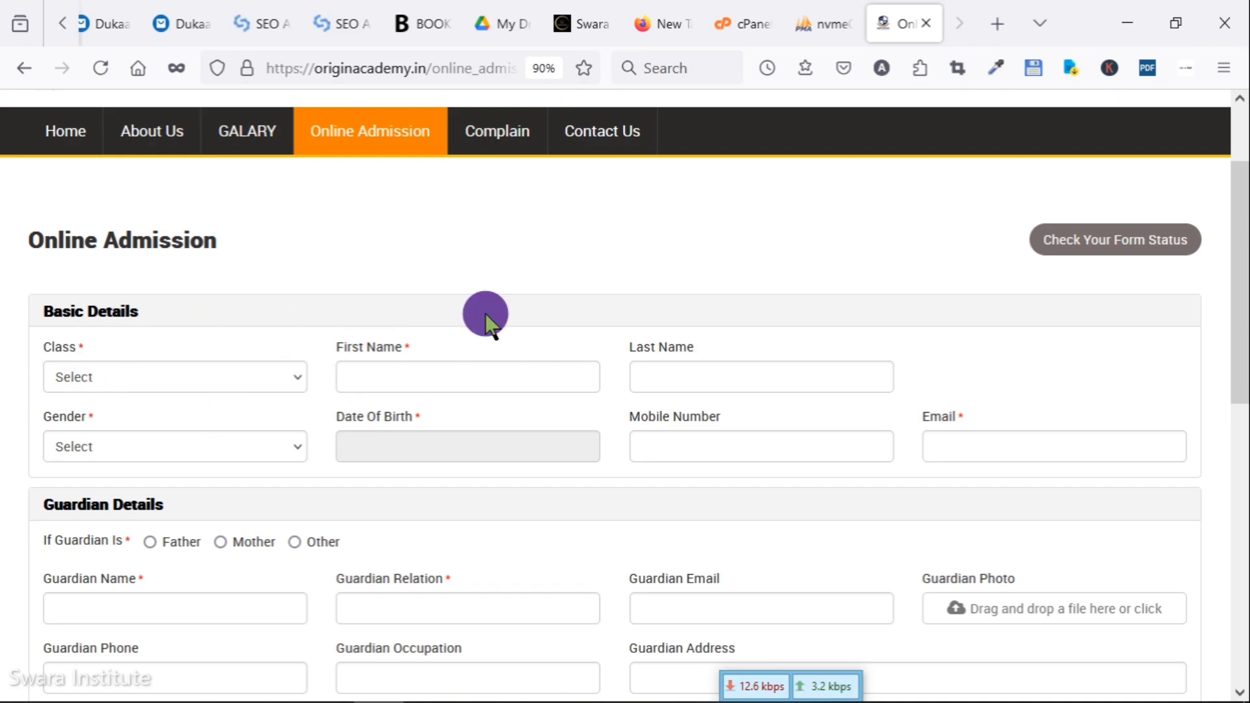
In the admission form's Basic Details, choose class 2nd and gender Female, fill in the date of birth, and look over the remaining sections.
left_click(131, 381)
left_click(121, 482)
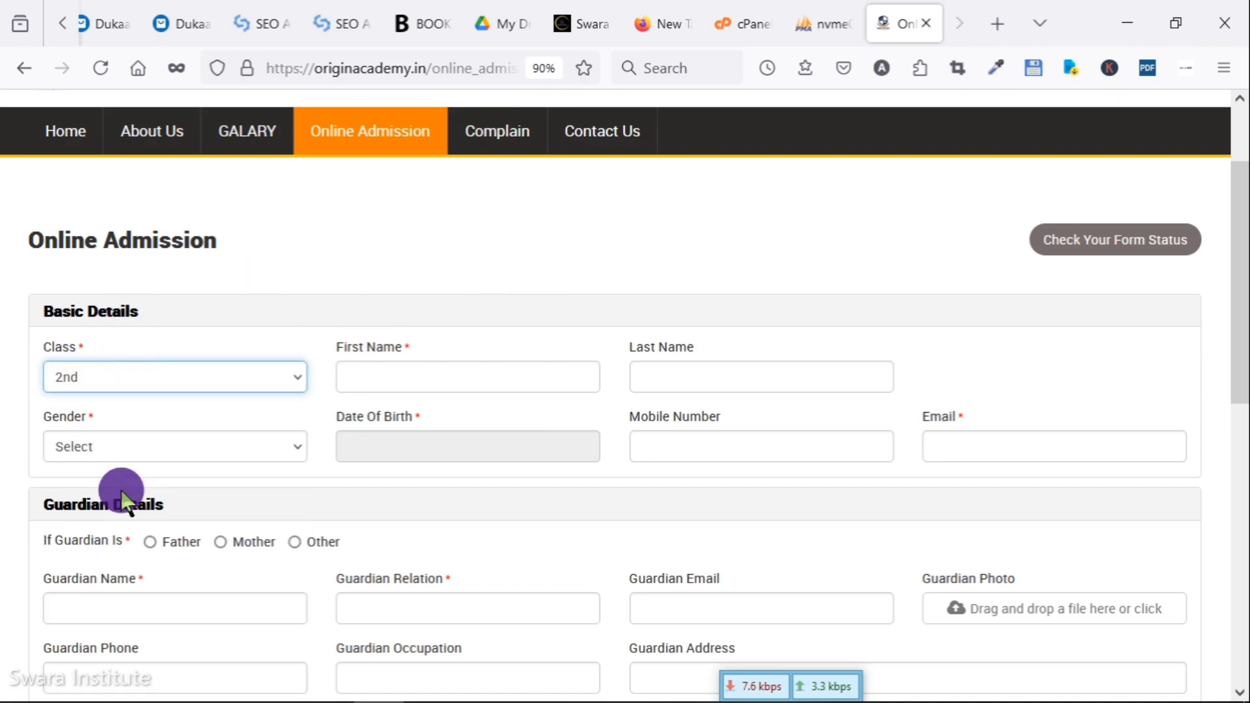
left_click(399, 377)
left_click(776, 392)
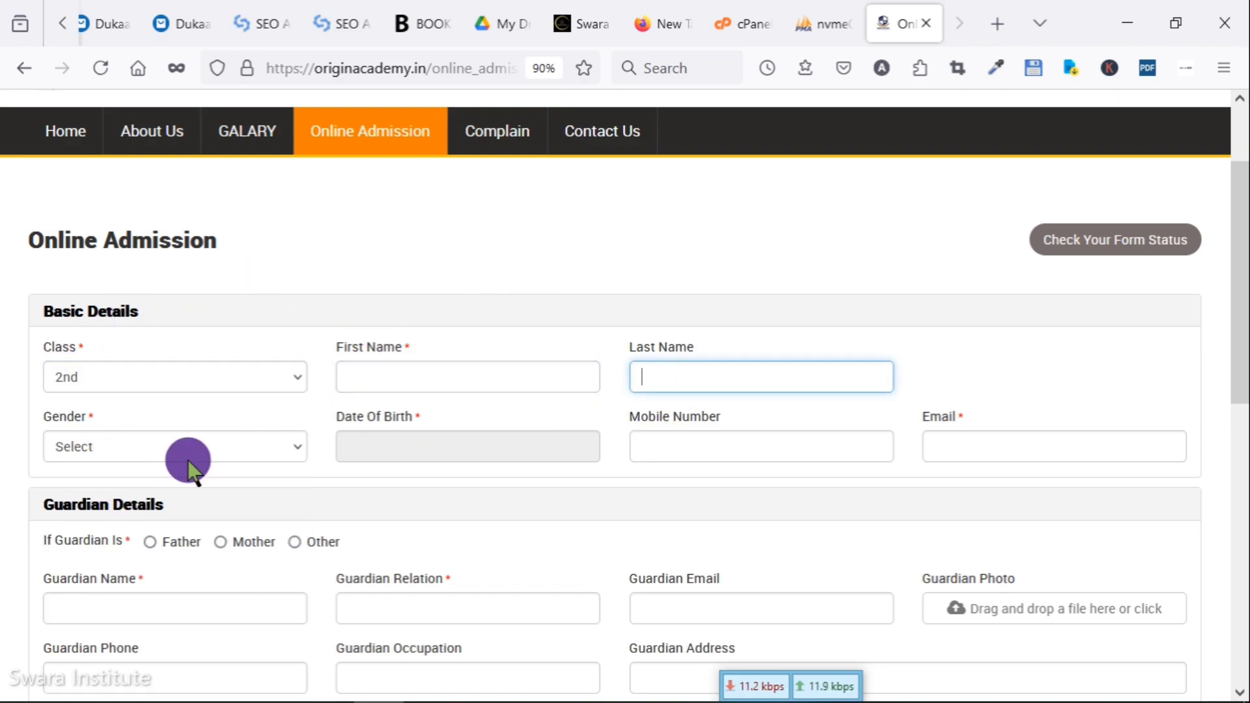
left_click(140, 456)
left_click(121, 526)
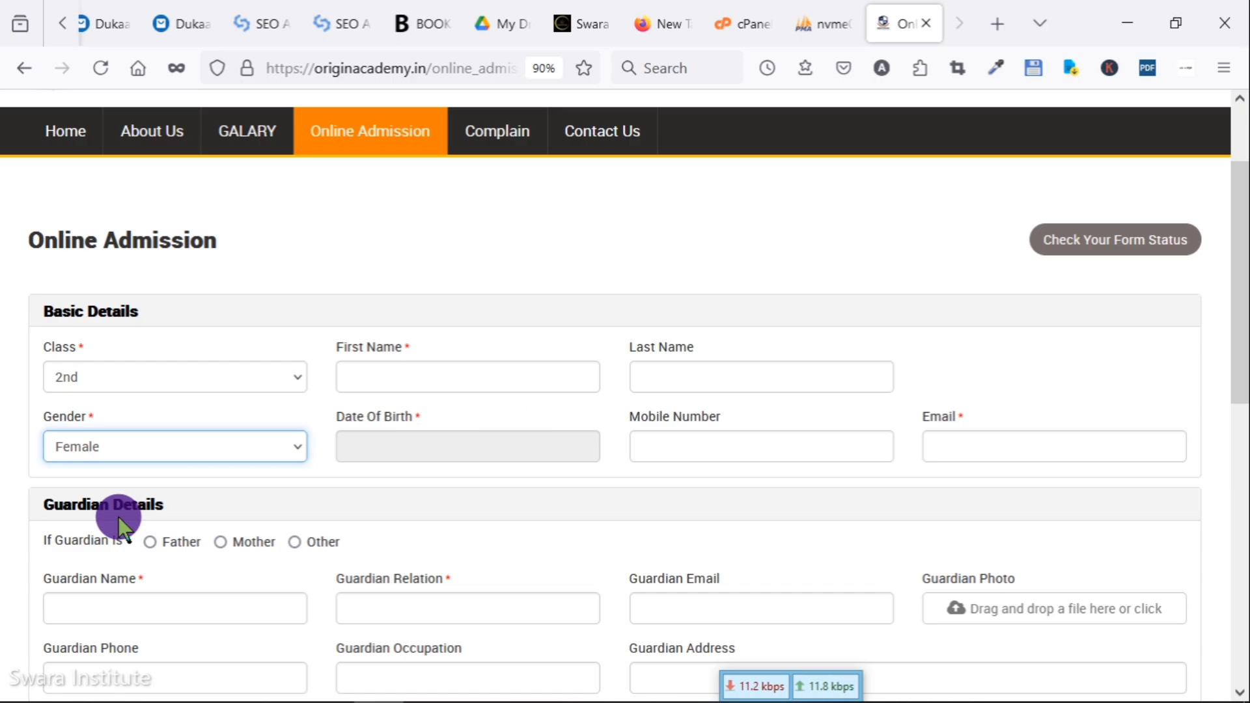
left_click(810, 447)
left_click(364, 446)
left_click(470, 627)
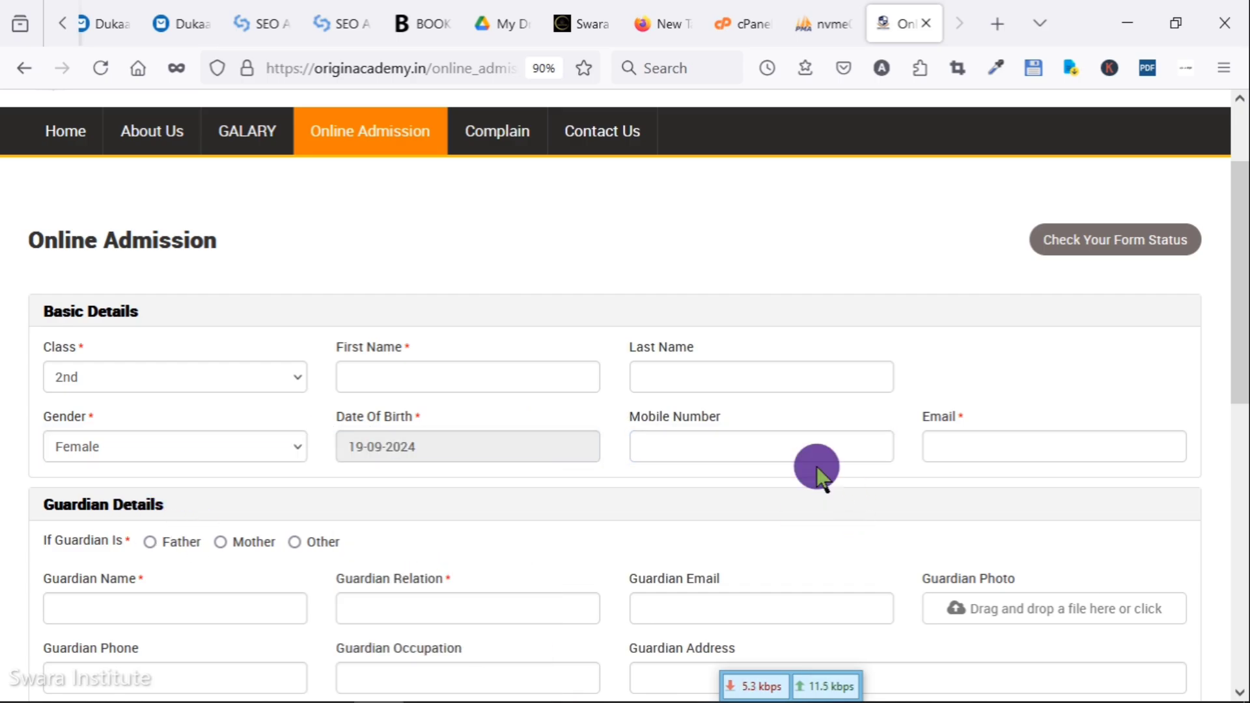
scroll(586, 365, "down", 10)
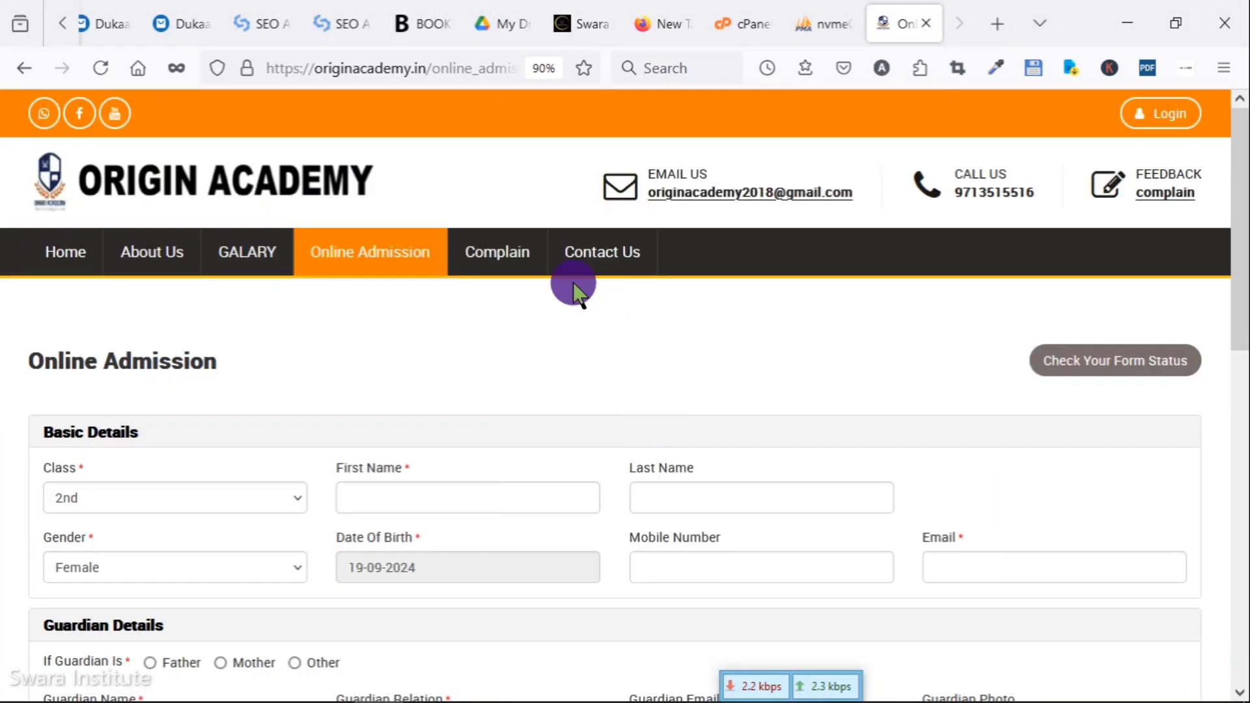
Open the Complain page and go through its name, email, contact number and description fields.
left_click(515, 264)
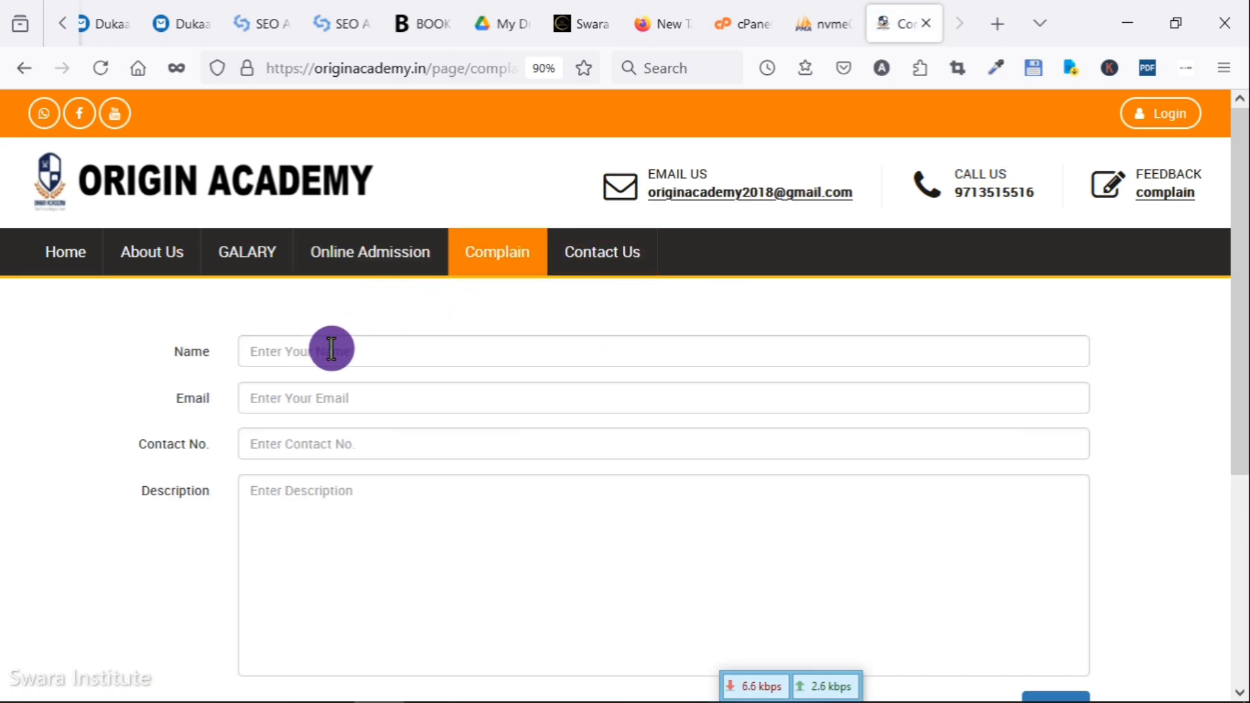
left_click(330, 350)
left_click(337, 397)
left_click(335, 444)
left_click(346, 525)
scroll(731, 438, "down", 5)
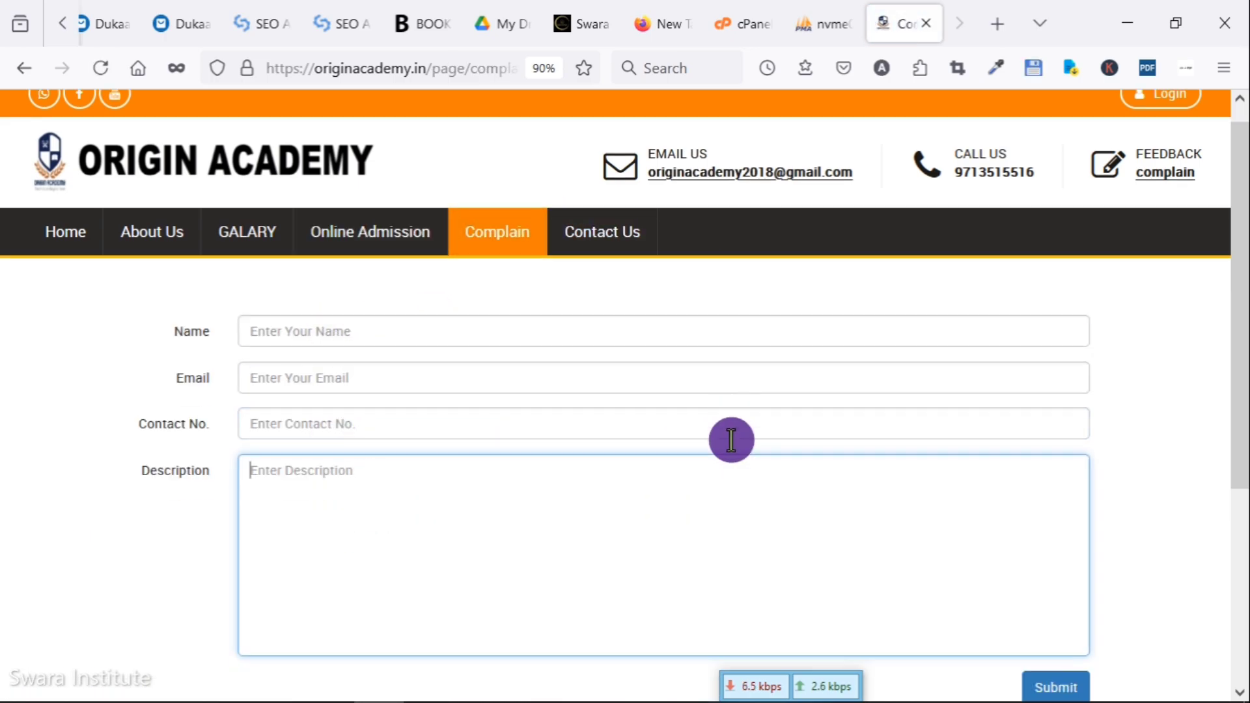
scroll(732, 447, "up", 5)
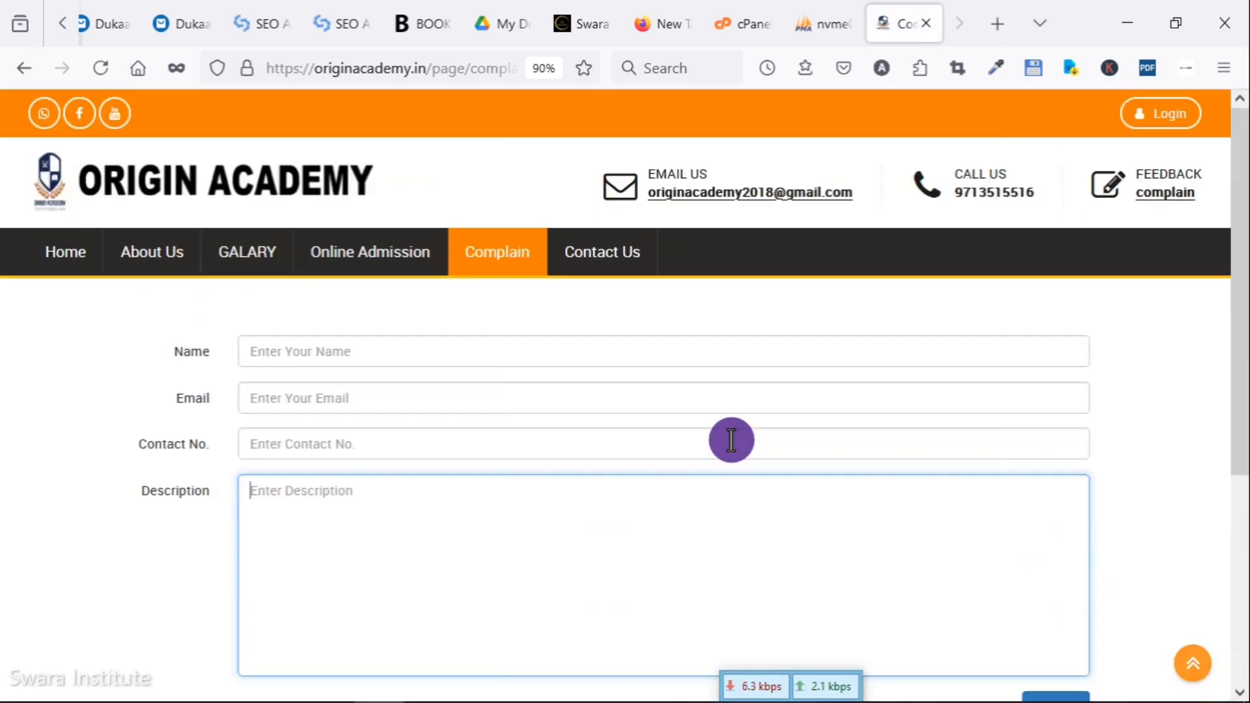
Open the Contact Us page and review the query form, school location, contact details and working hours.
left_click(627, 253)
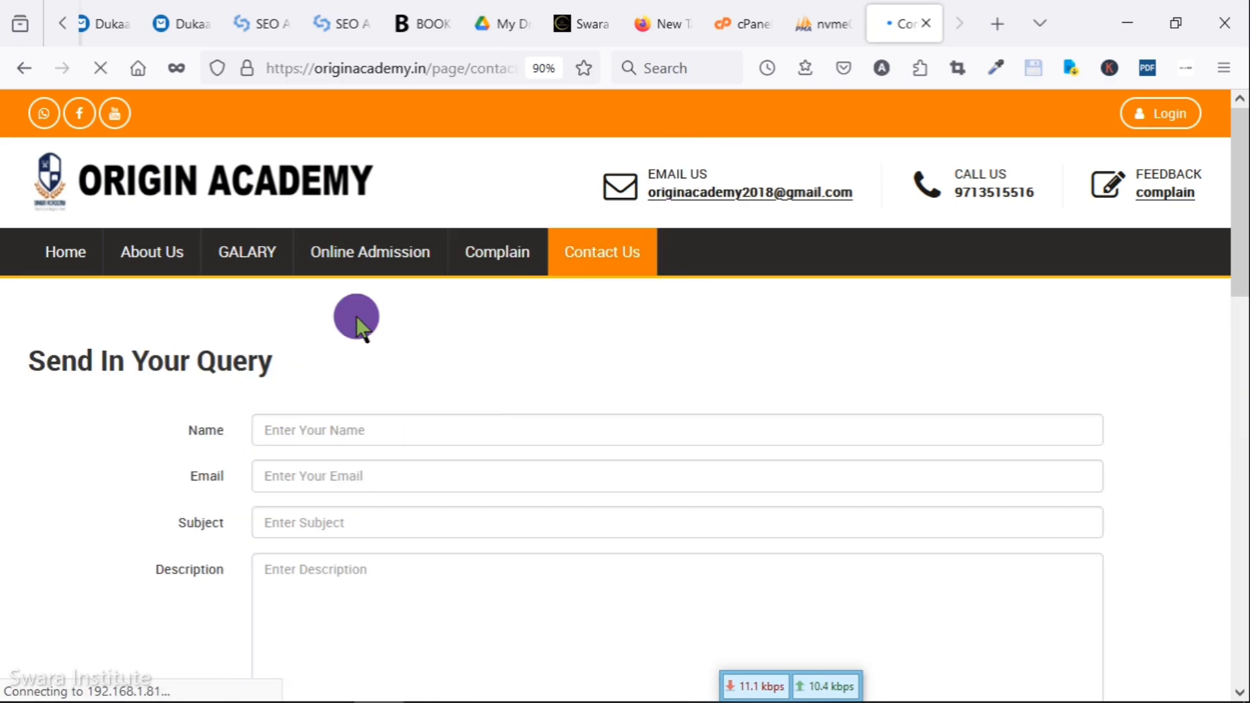
left_click_drag(19, 374, 400, 368)
left_click(341, 491)
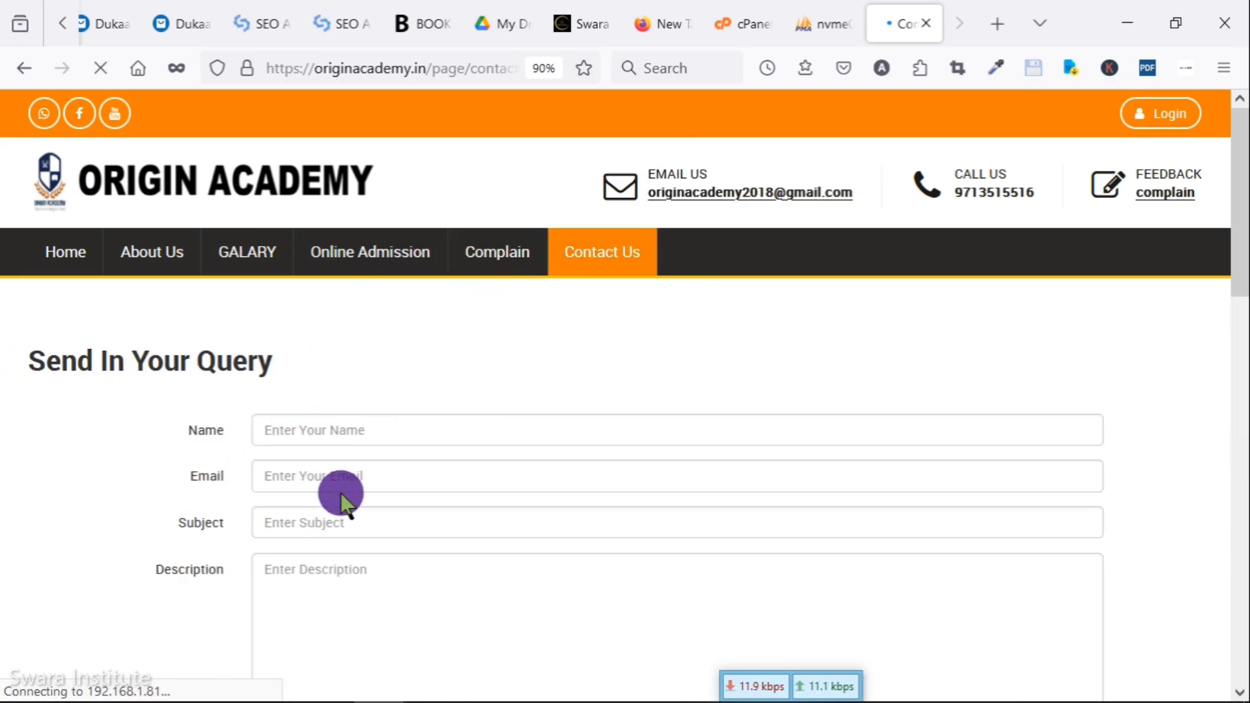
scroll(399, 497, "down", 5)
scroll(549, 501, "up", 2)
scroll(560, 495, "down", 6)
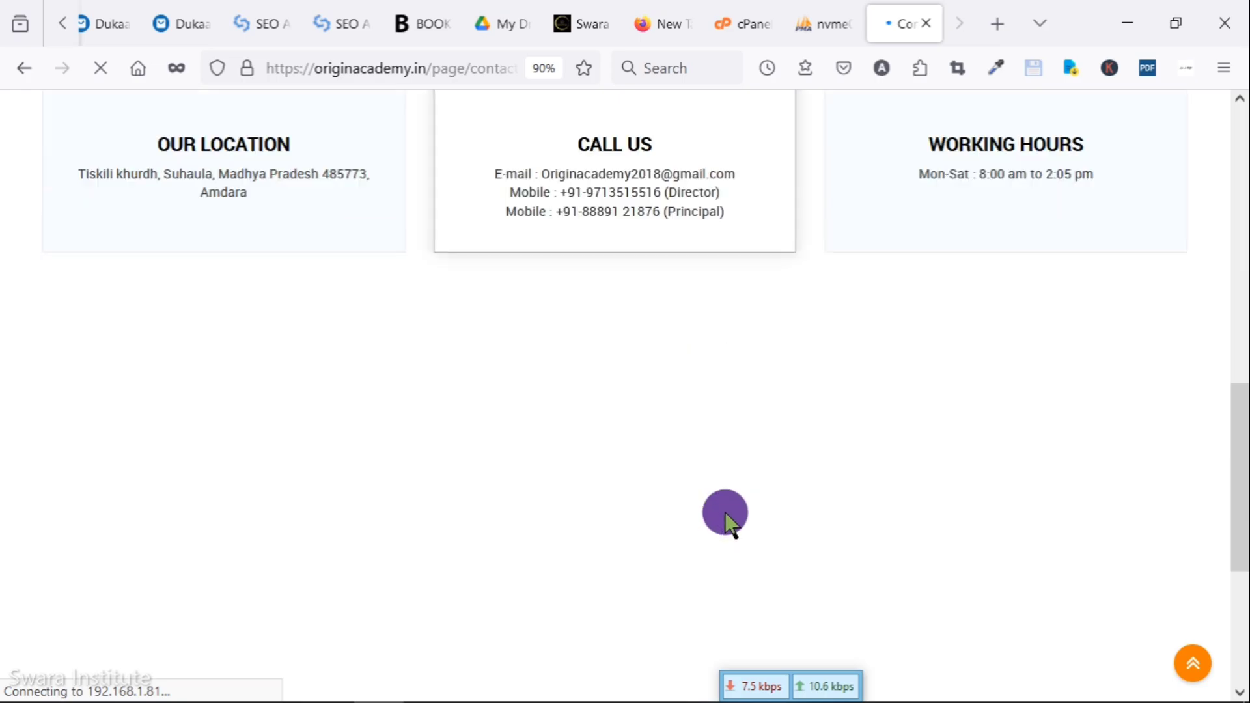
scroll(977, 527, "up", 5)
scroll(1044, 544, "up", 8)
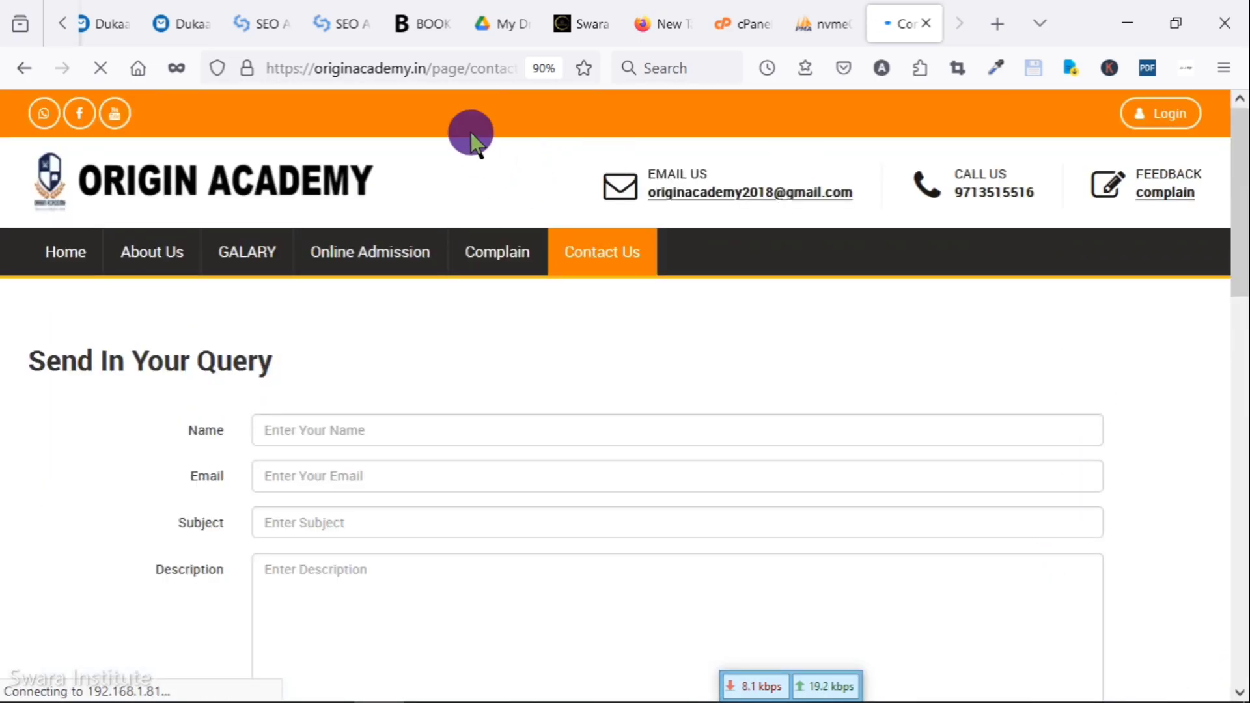
Go to the admin login page at originacademy.in/site/login.
left_click_drag(436, 73, 771, 93)
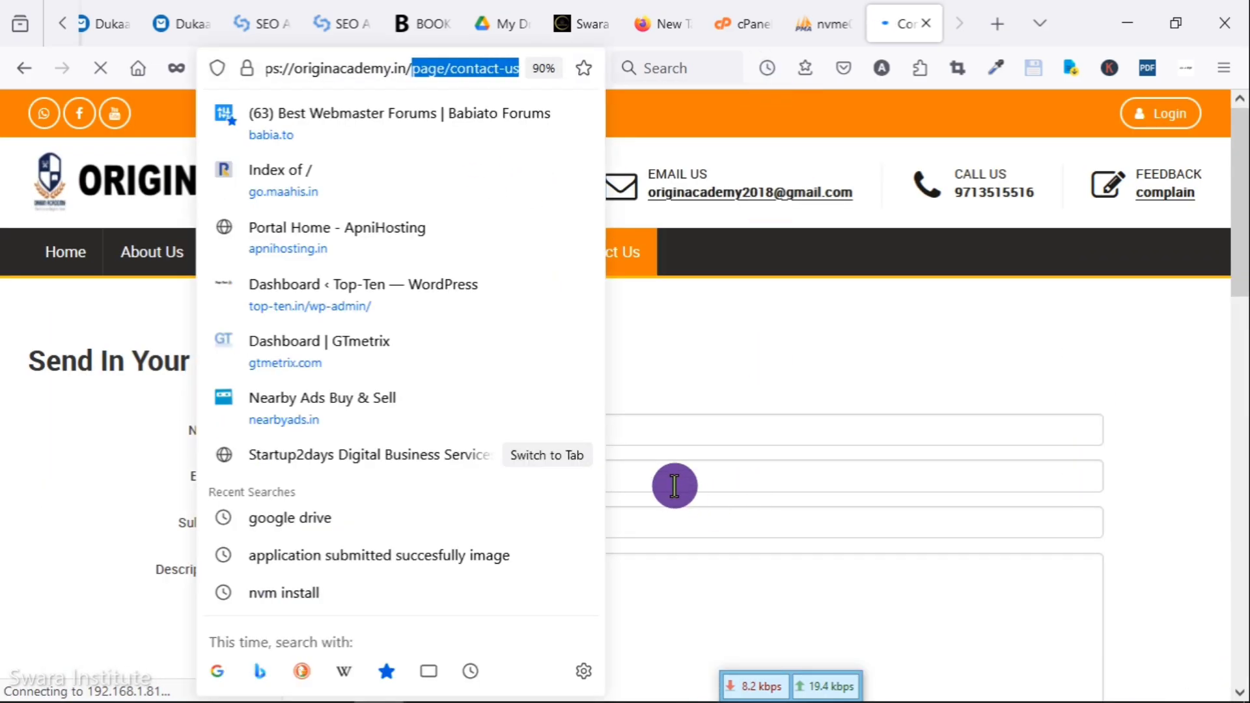
key("BackSpace")
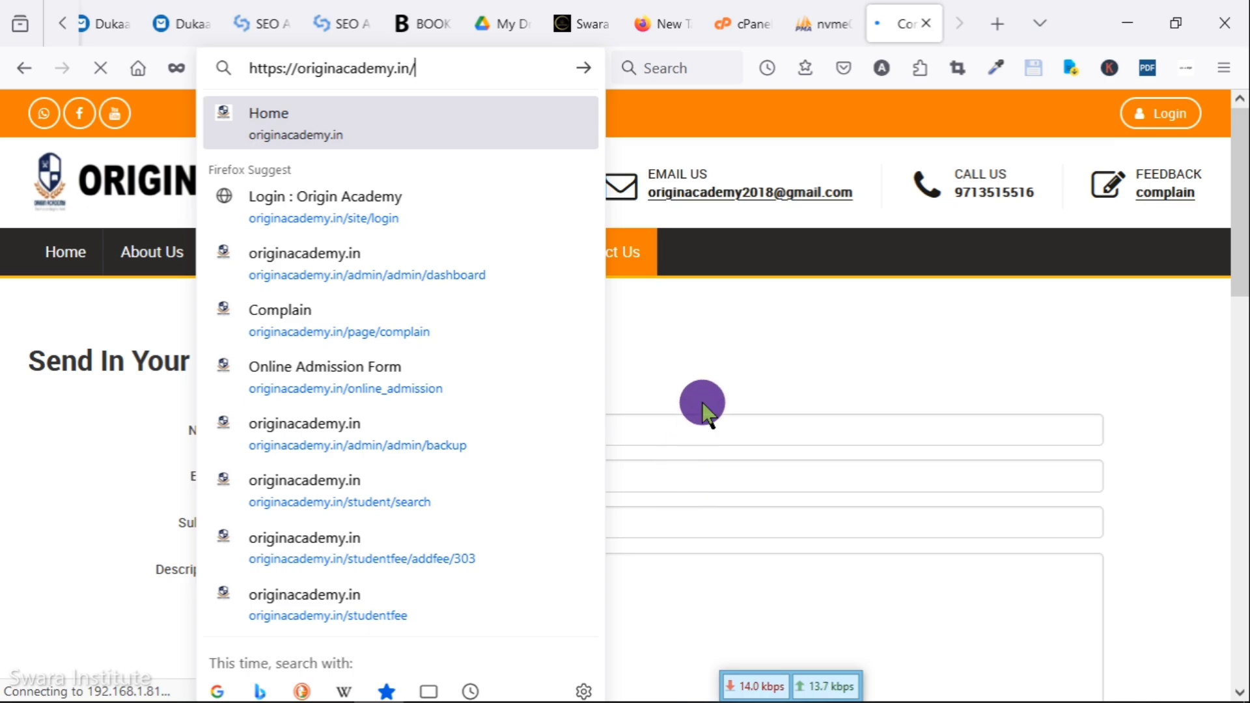
type("site/")
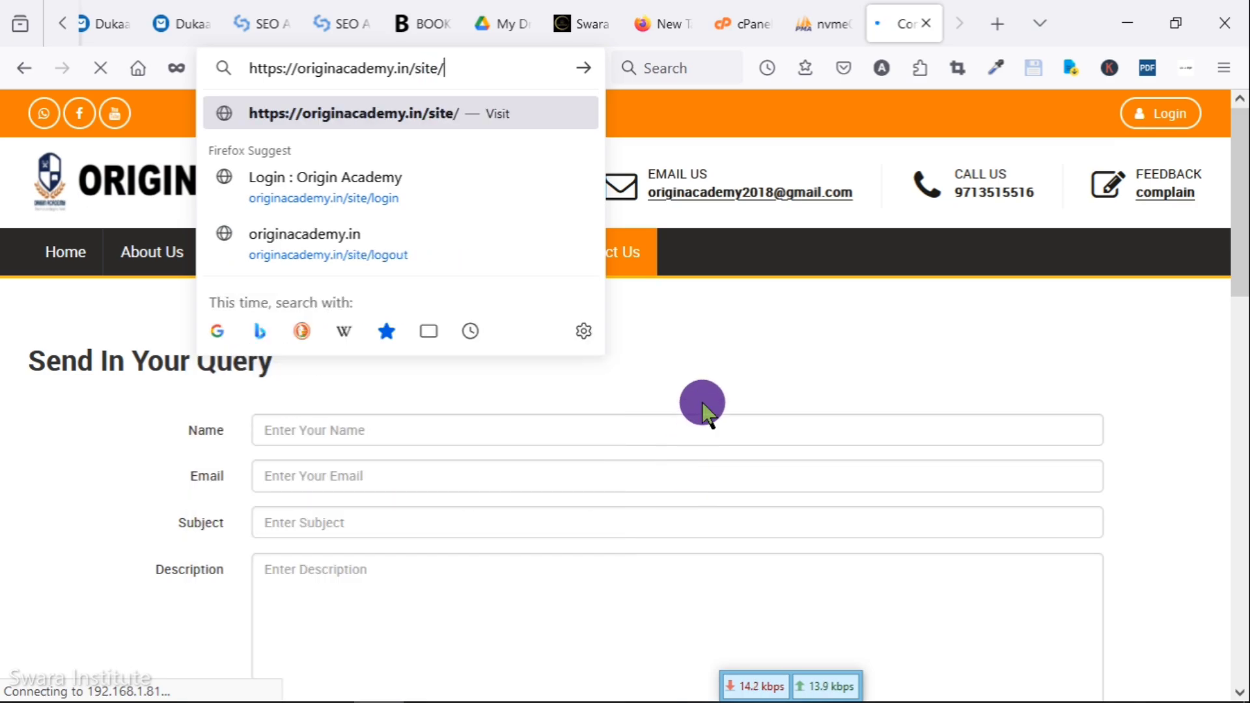
type("login")
key("Return")
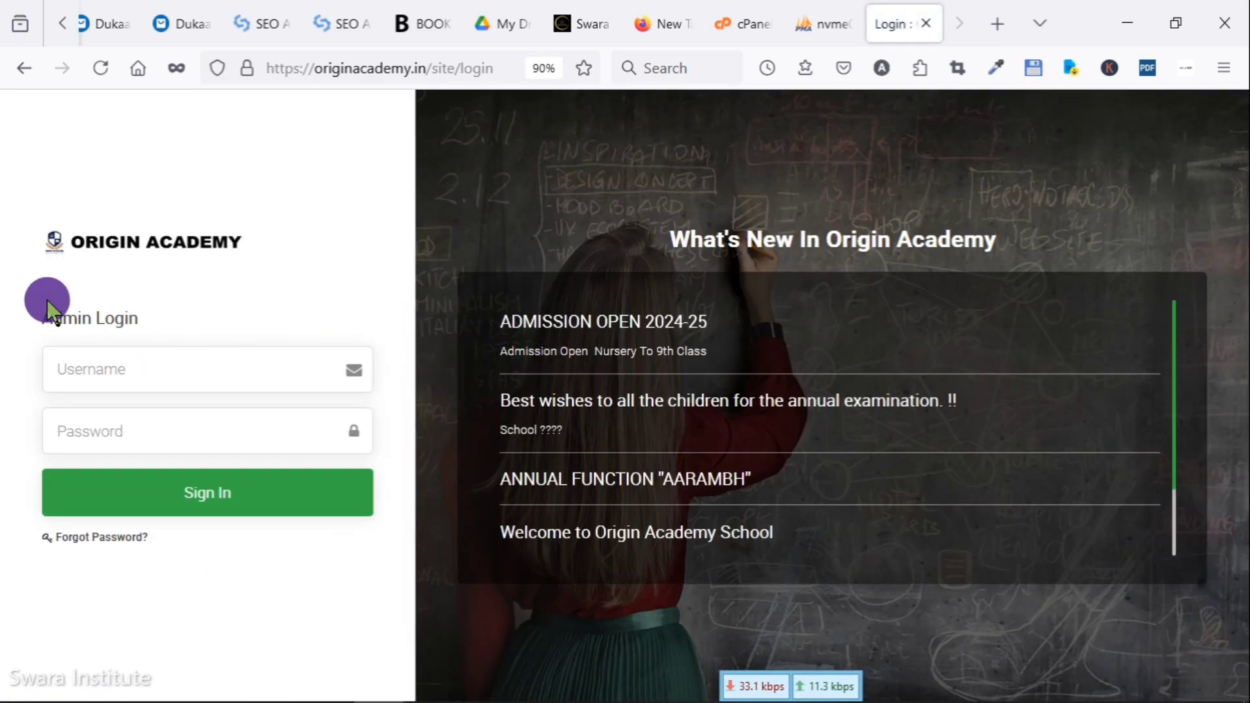
Sign in to the school's admin panel with the saved username and password.
left_click_drag(33, 313, 232, 319)
left_click(233, 319)
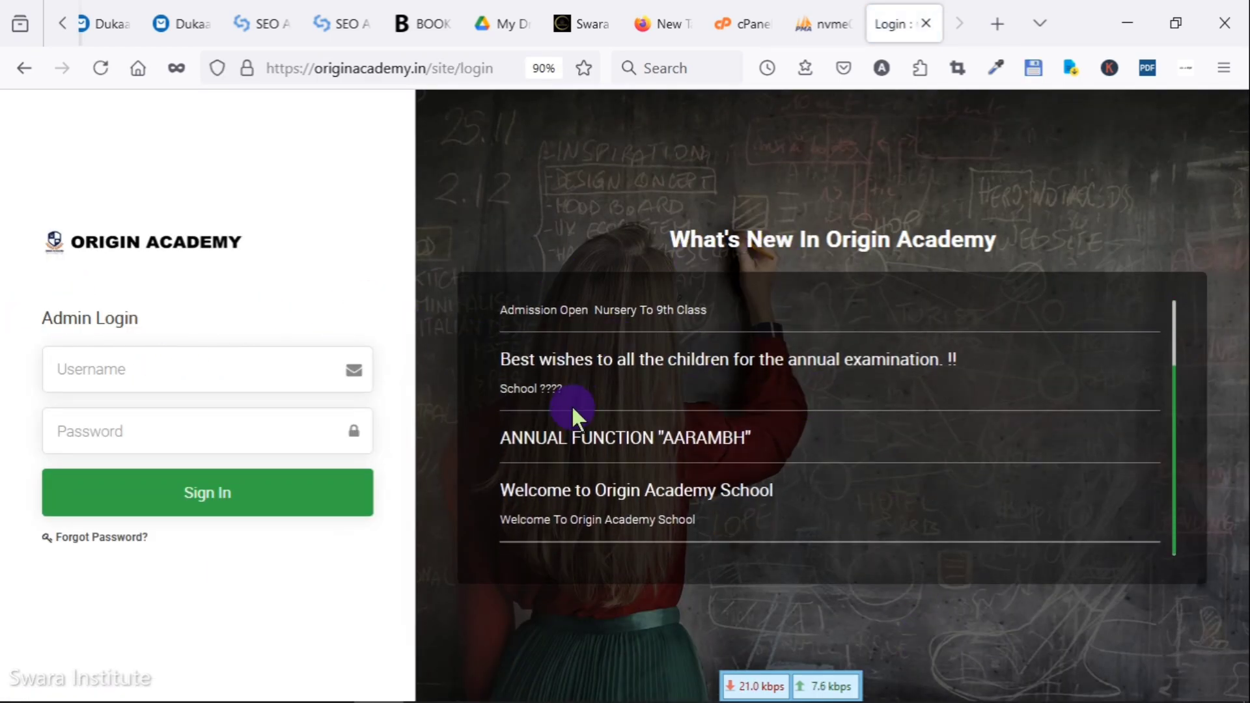
left_click(166, 366)
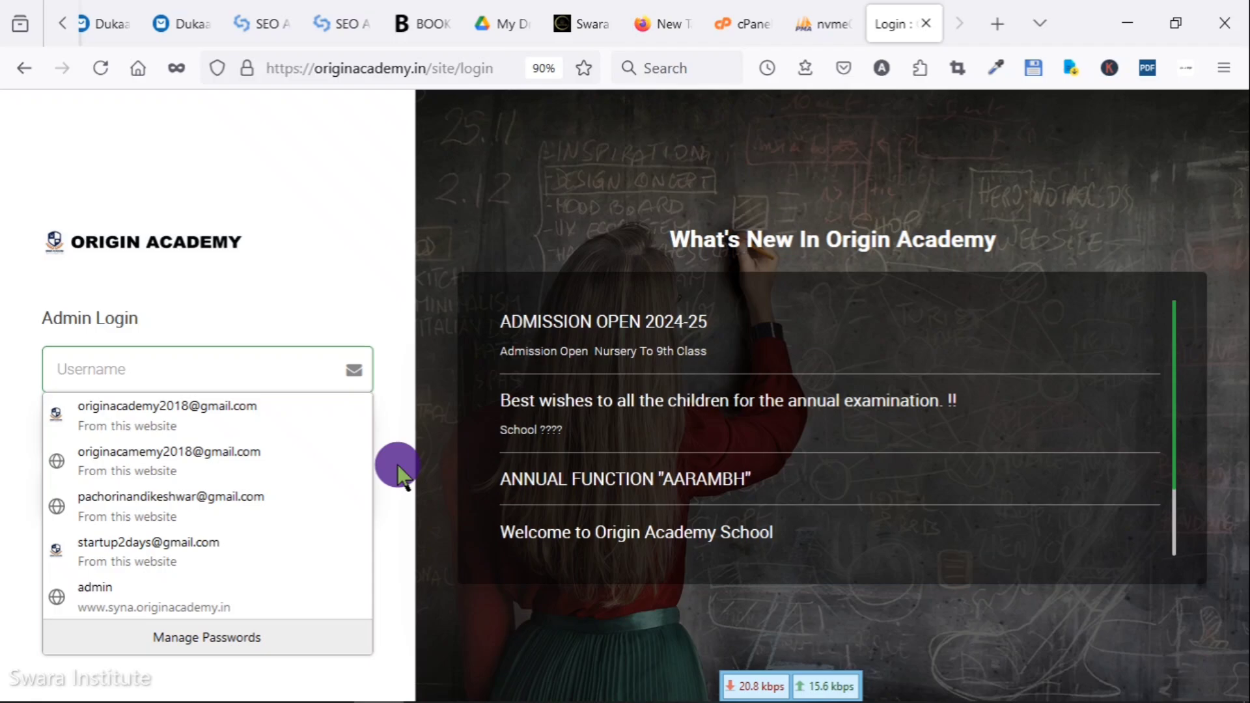
left_click(219, 433)
left_click(254, 511)
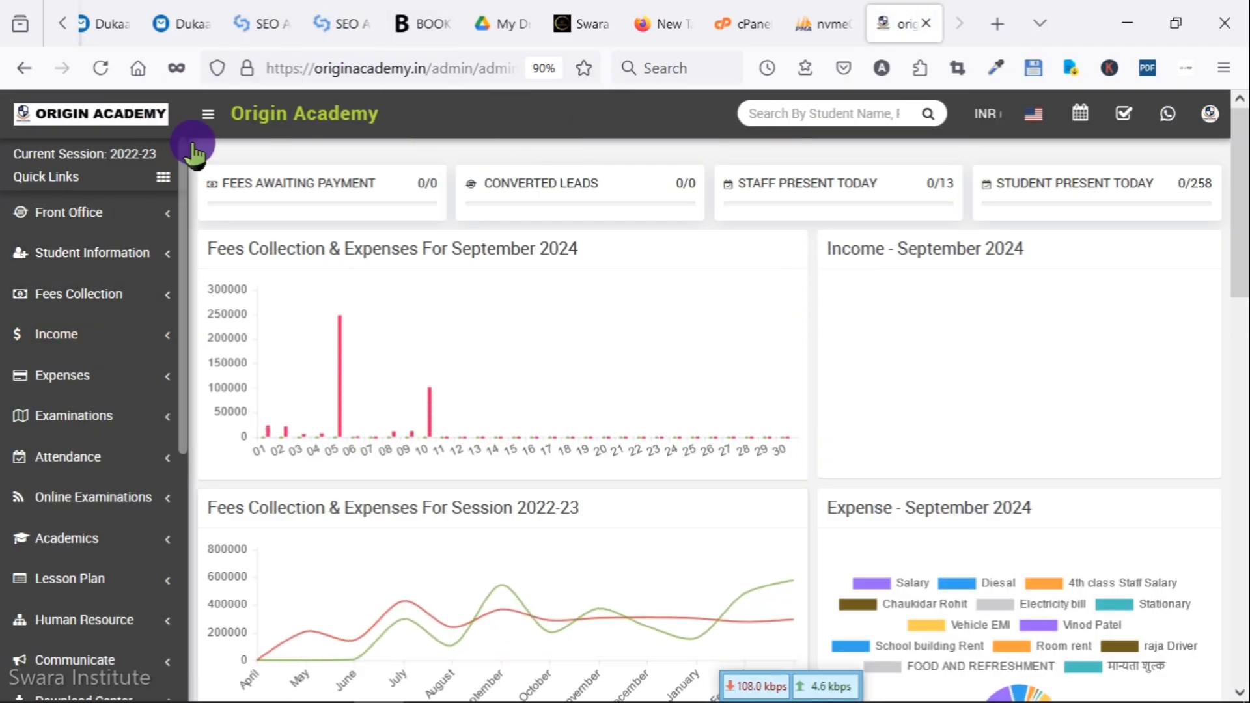
Examine the admin dashboard's charts and the functions available under Front Office and Student Information.
scroll(104, 273, "down", 5)
scroll(78, 364, "down", 3)
scroll(41, 413, "up", 10)
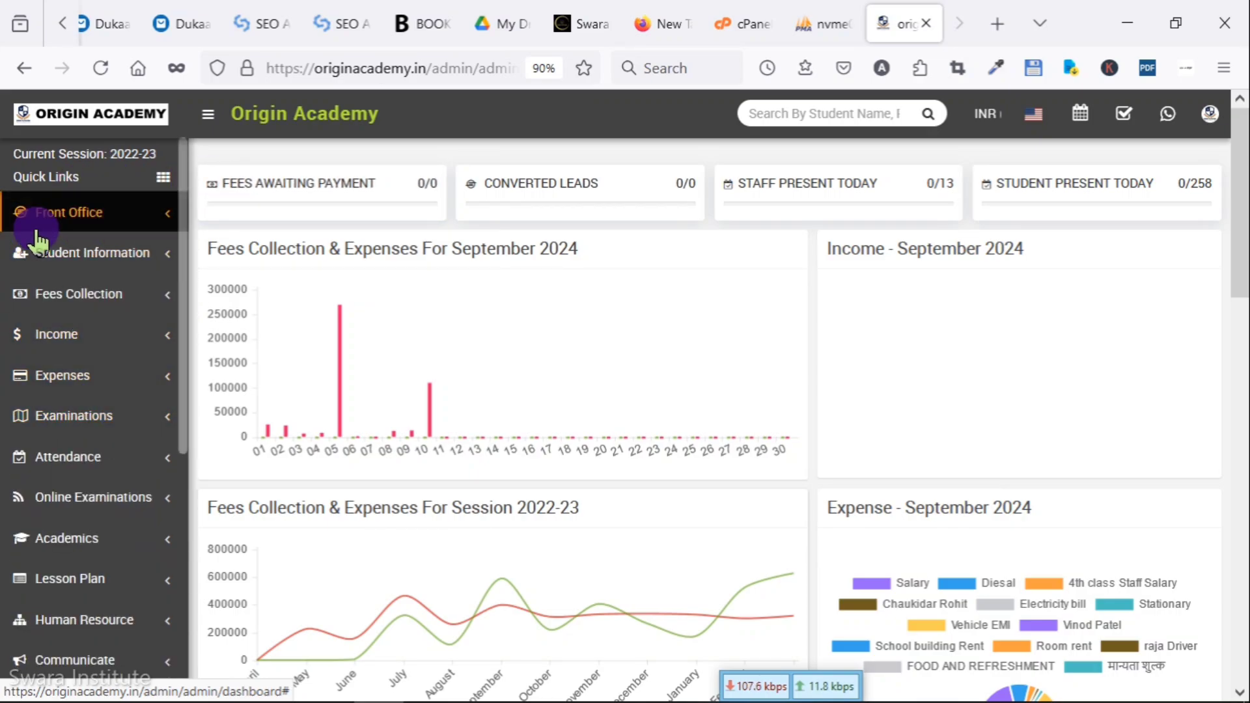
left_click(166, 213)
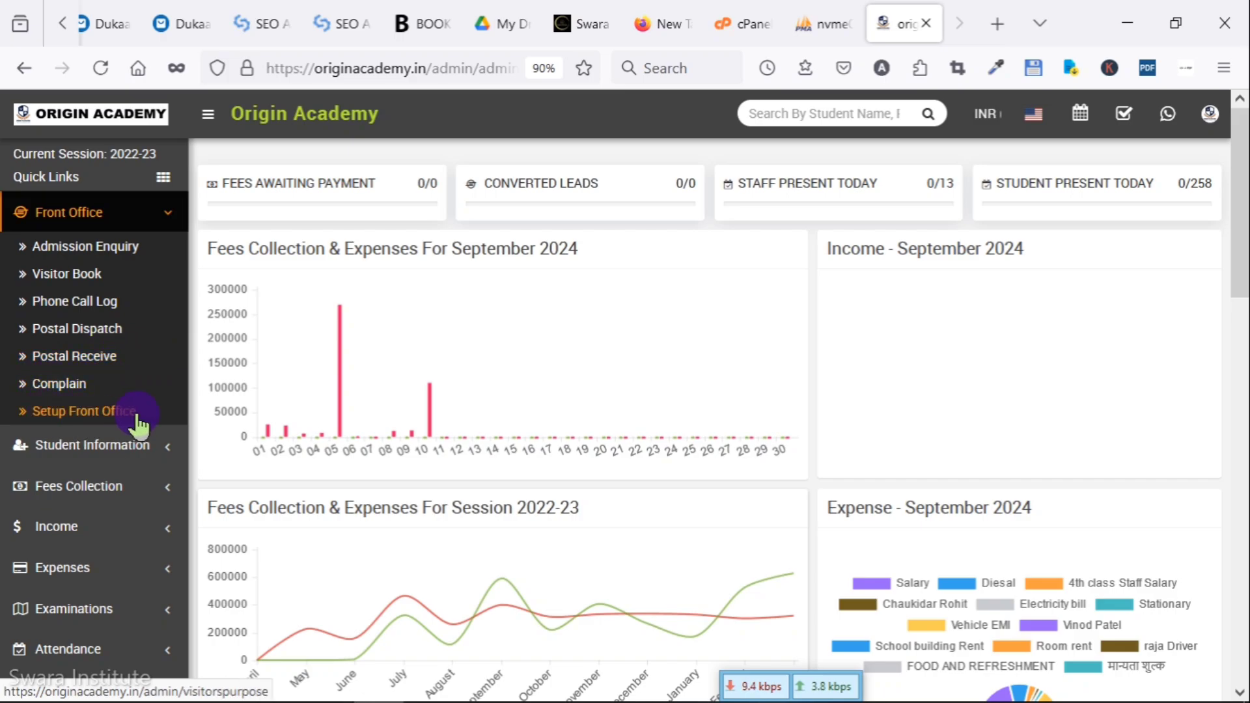
scroll(126, 335, "down", 3)
scroll(134, 349, "up", 3)
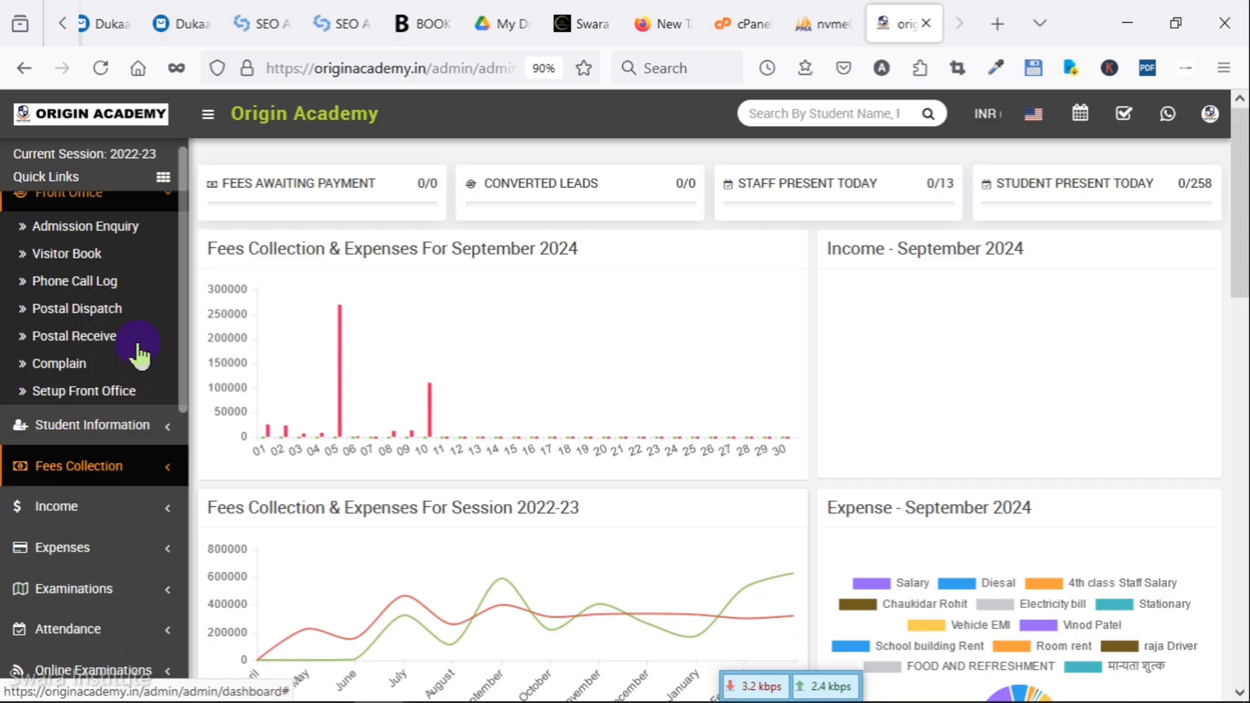
left_click(156, 212)
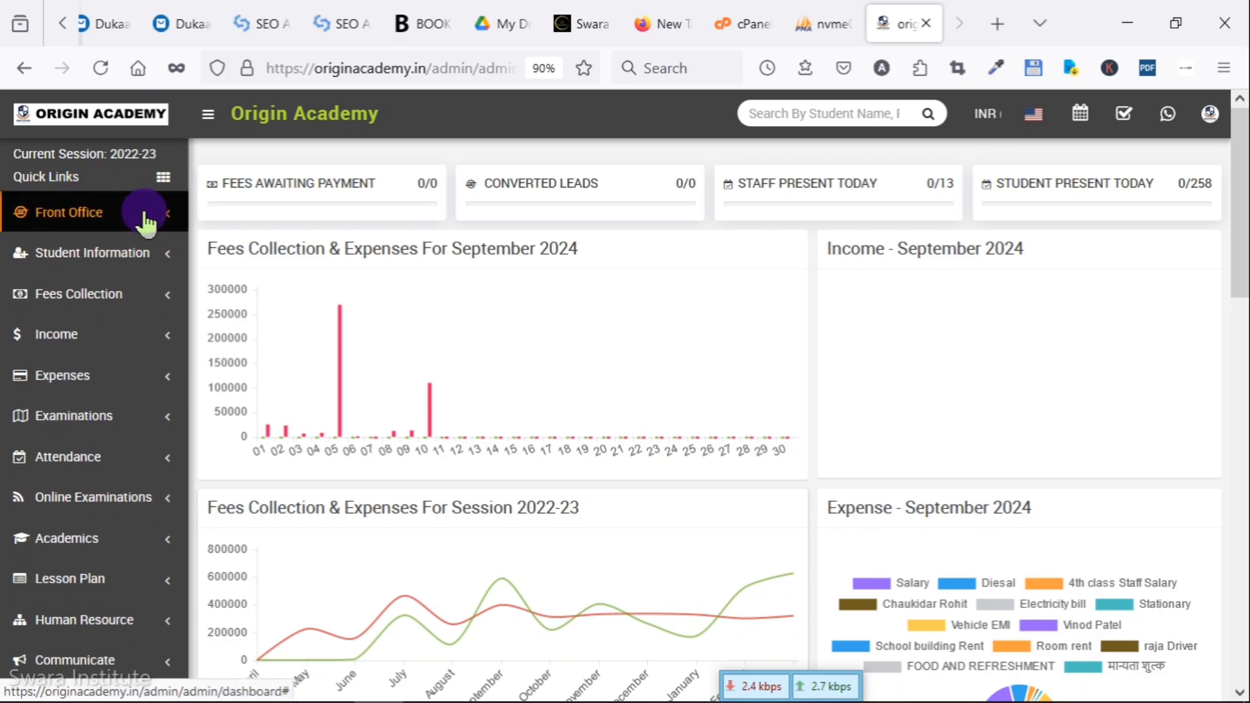
left_click(117, 255)
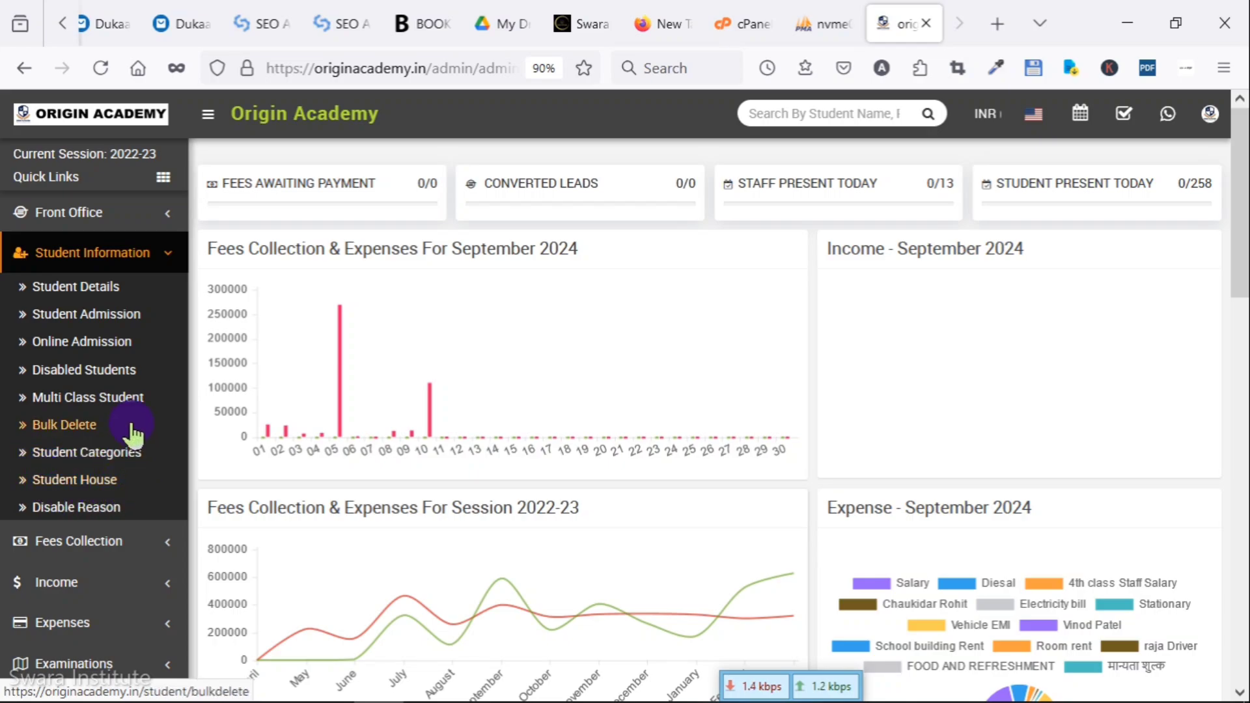
scroll(130, 427, "down", 2)
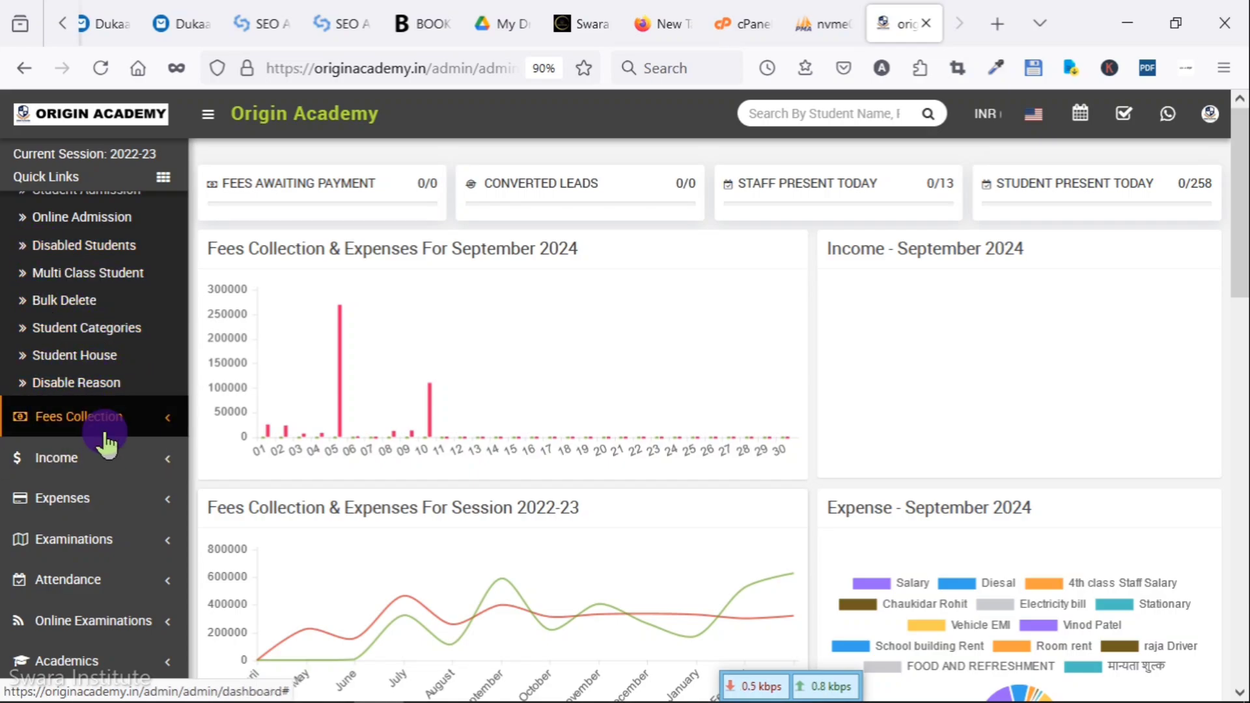
Open Collect Fees under Fees Collection and search for the students of class 1st, section A.
left_click(153, 424)
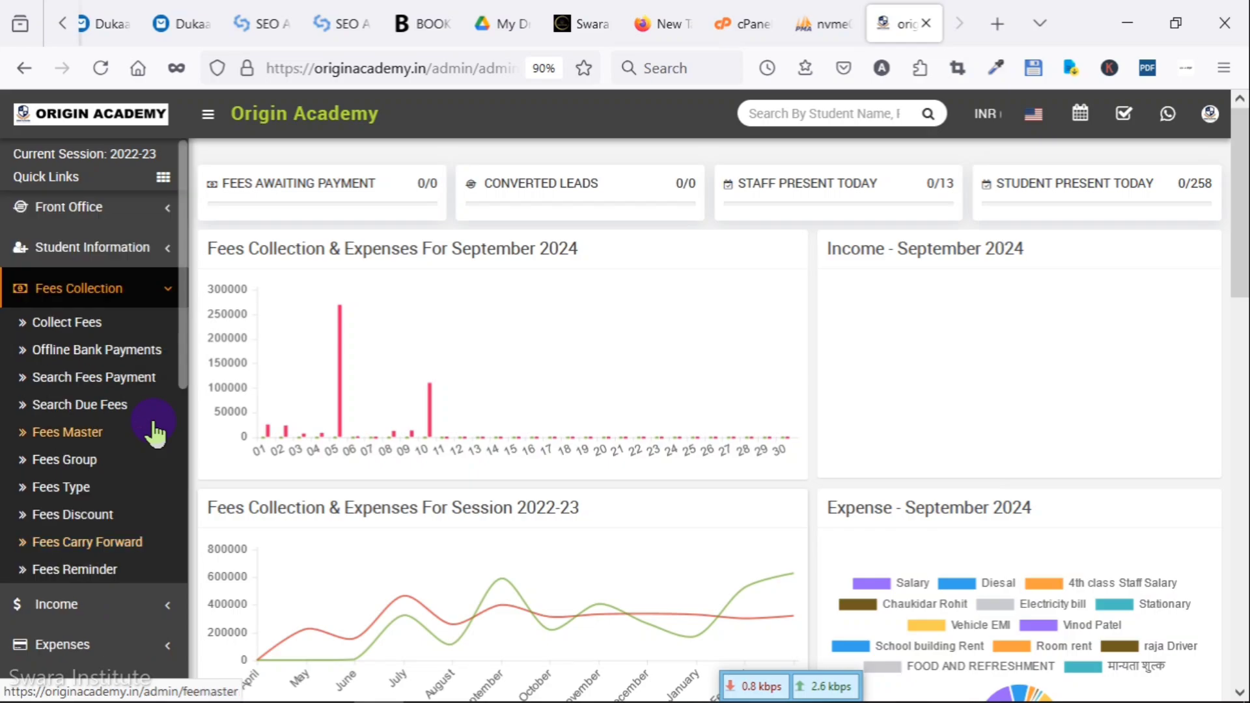
left_click(82, 329)
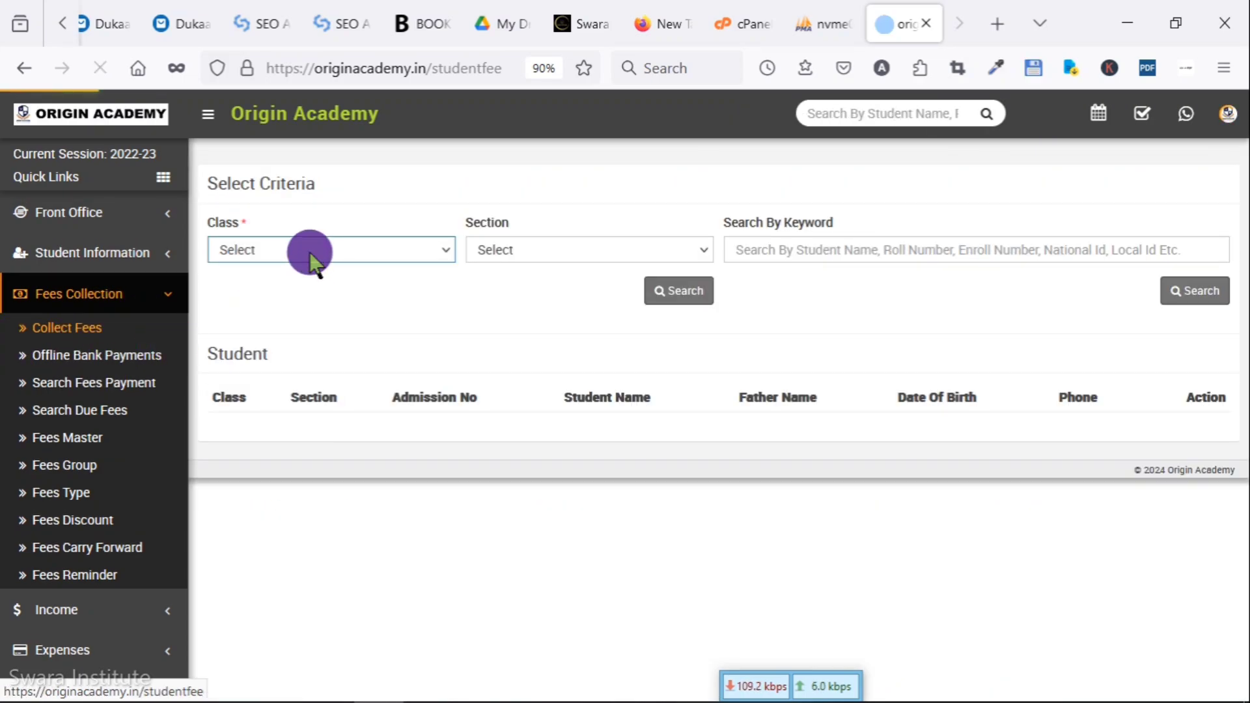
left_click(310, 252)
left_click(313, 327)
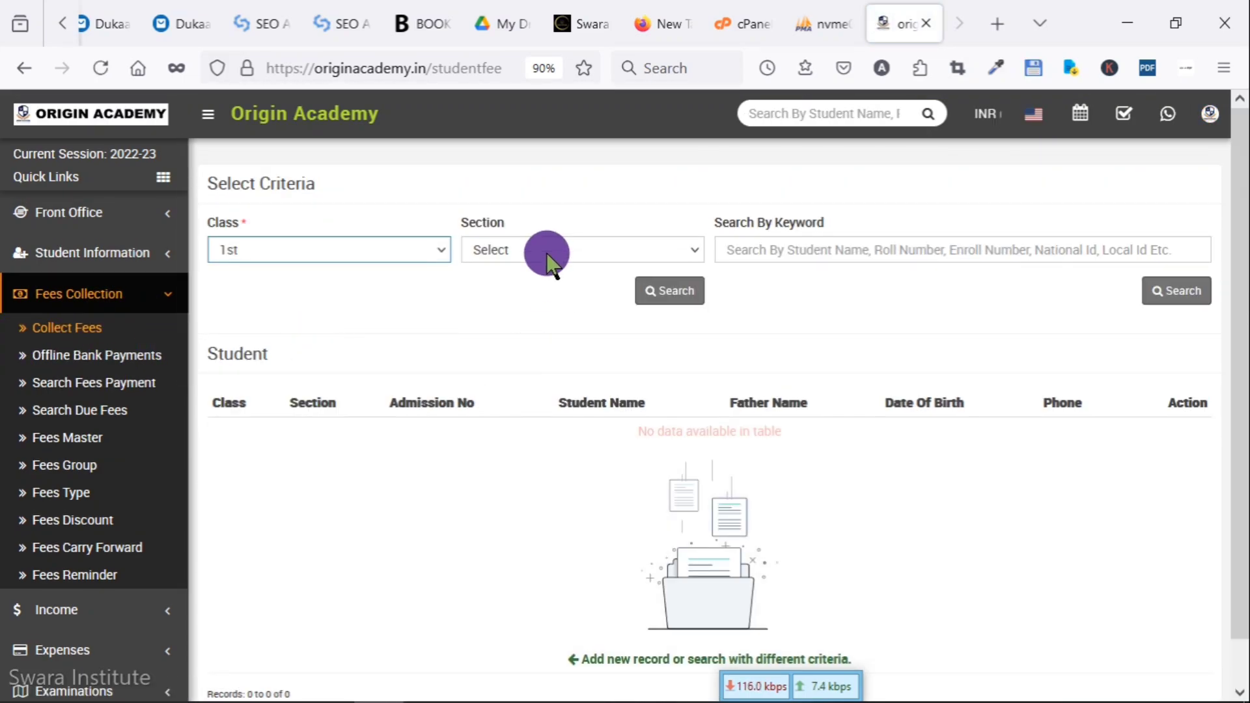
left_click(547, 254)
left_click(539, 306)
left_click(648, 291)
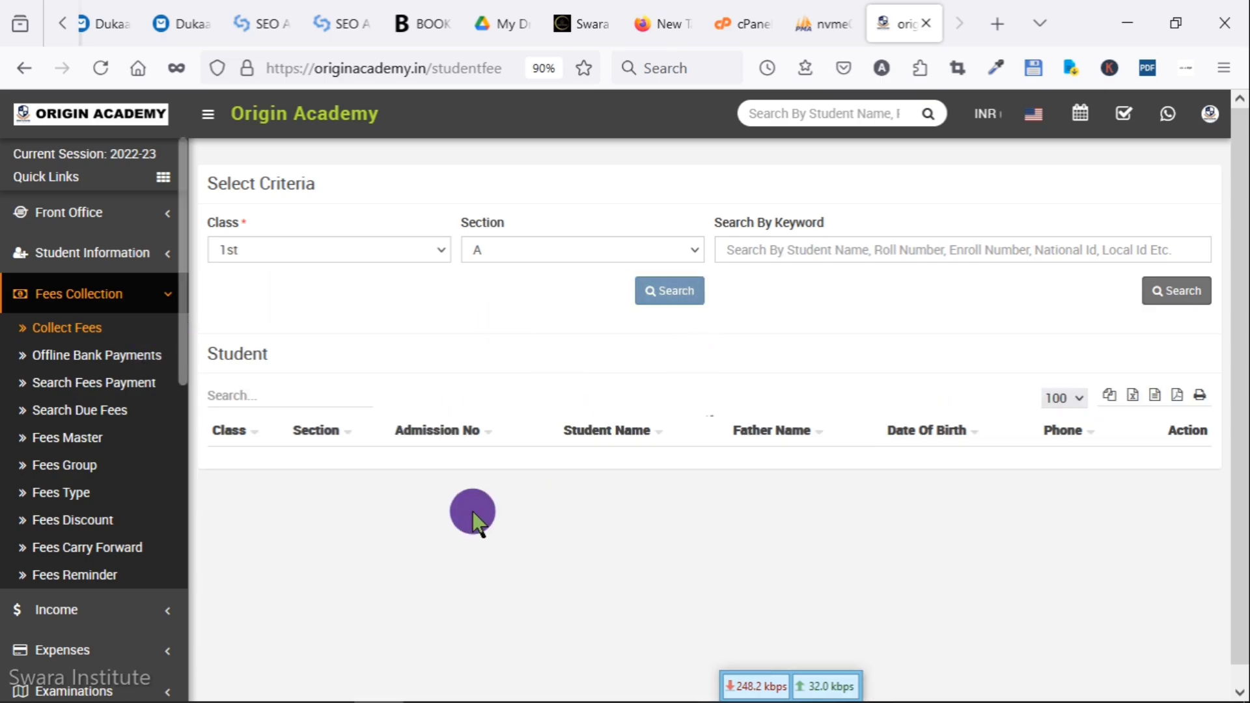
Look through the student list, open the first student's fee collection record and review its fee groups and payments.
scroll(488, 475, "down", 5)
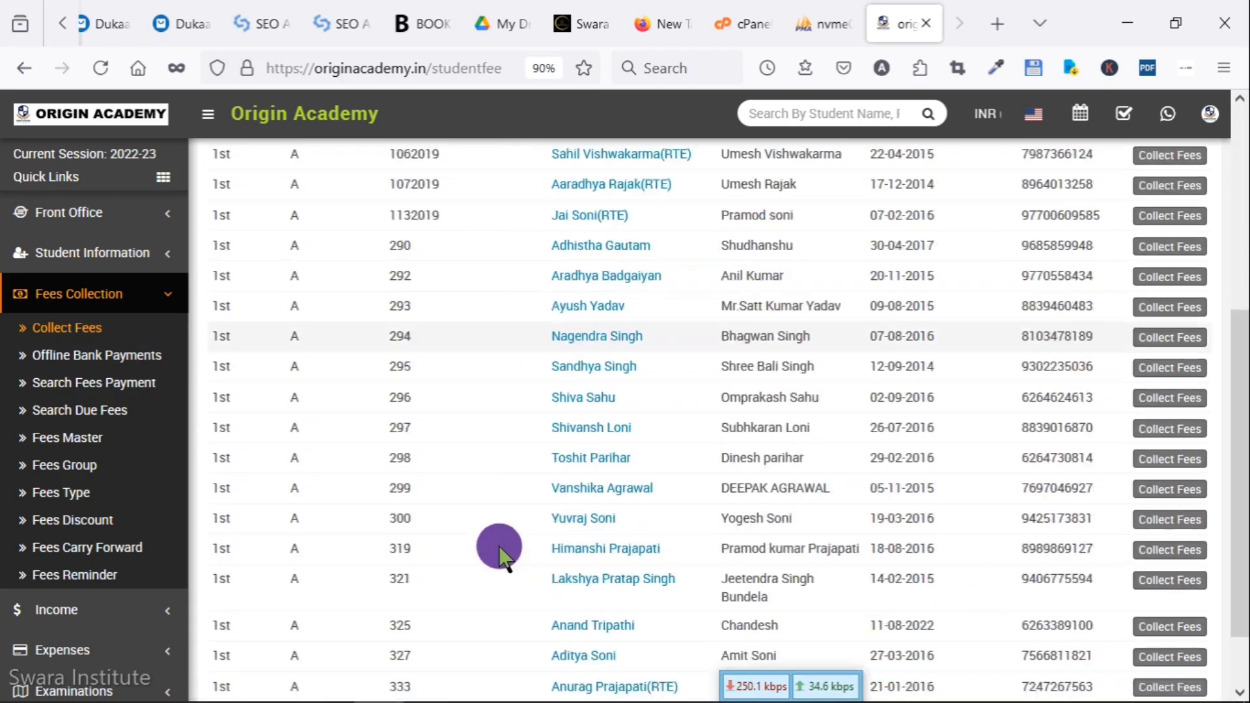
scroll(502, 553, "up", 5)
left_click(1172, 463)
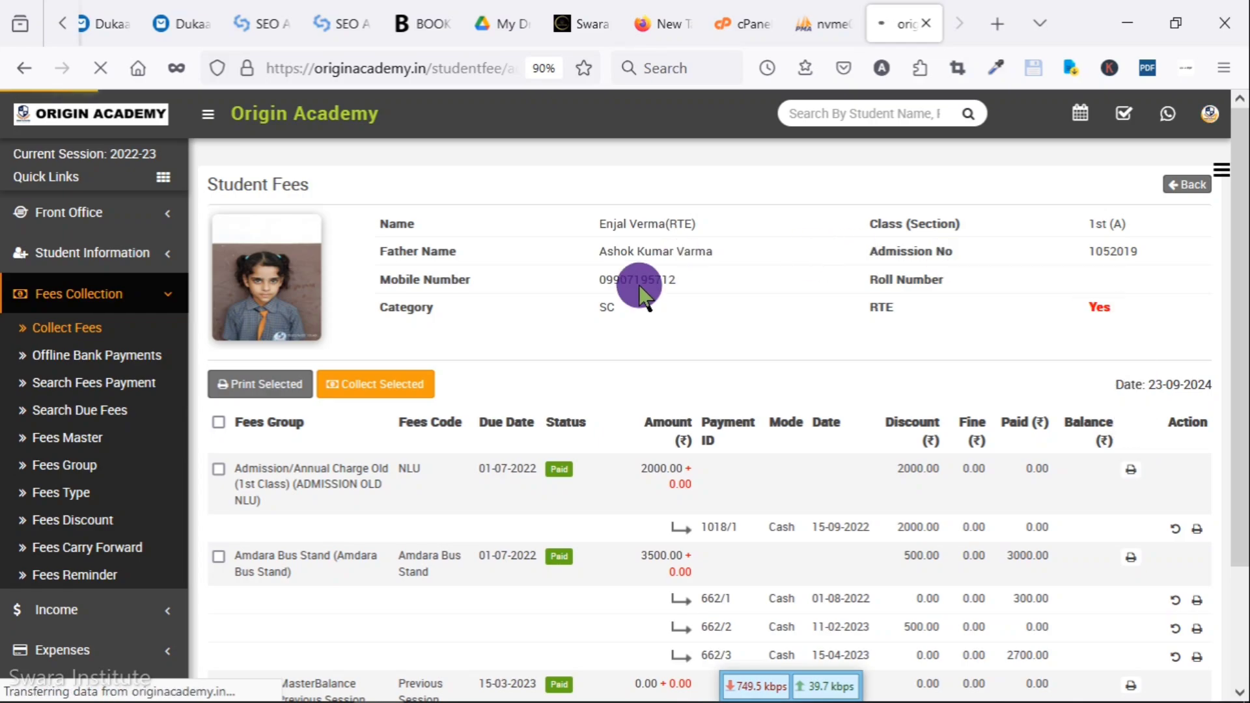
scroll(573, 475, "down", 2)
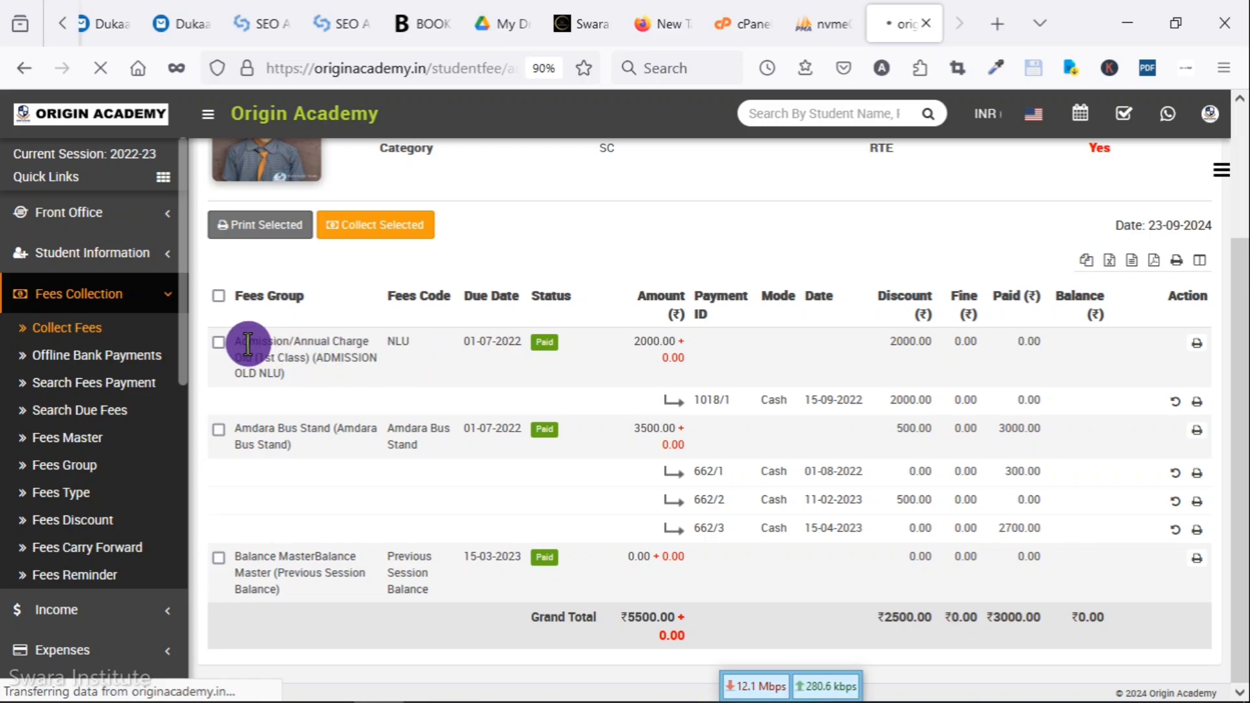
Examine the admission charge, Amdara Bus Stand and Balance Master fee groups and their amounts in the student's fee record.
left_click_drag(239, 340, 368, 338)
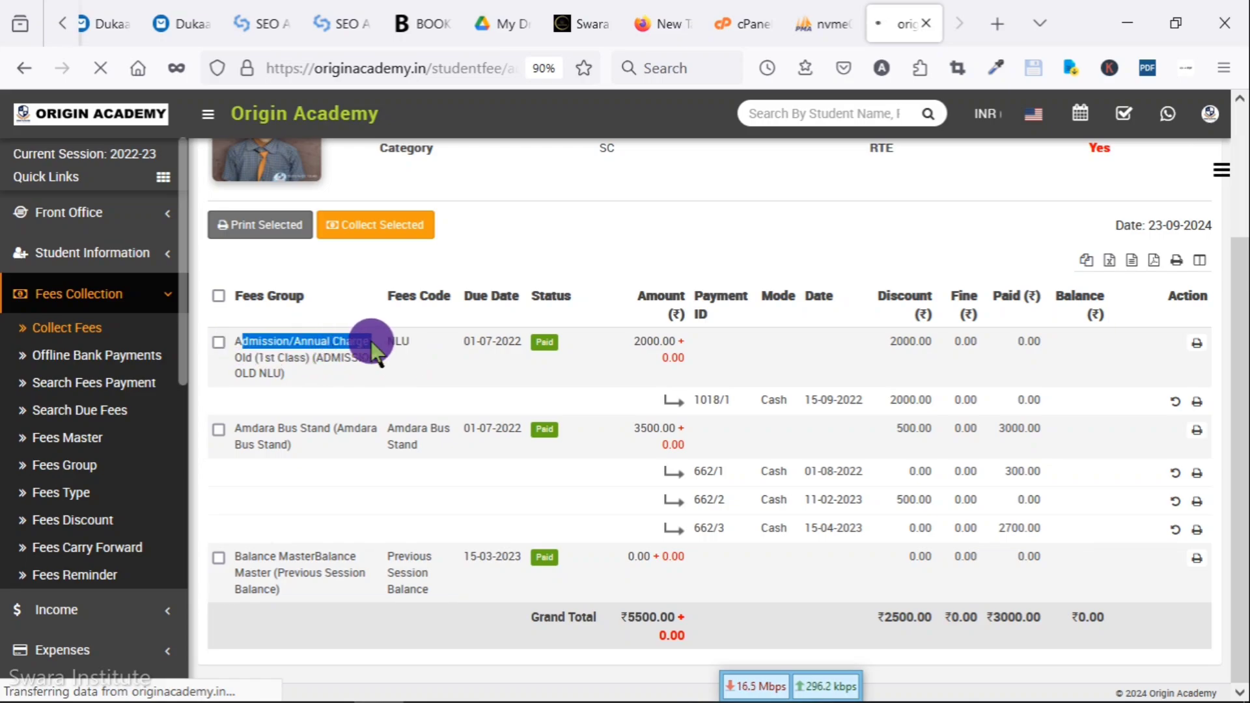
left_click(239, 357)
left_click_drag(239, 357, 335, 358)
left_click(362, 382)
left_click_drag(636, 341, 677, 342)
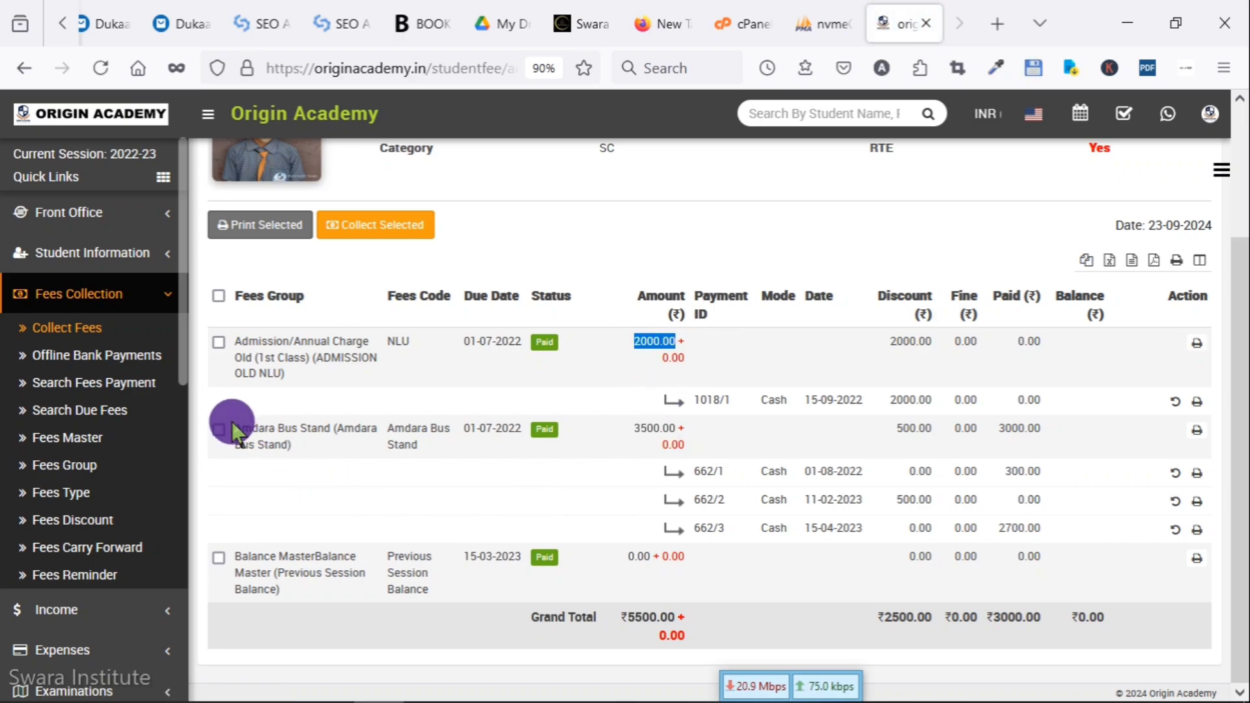
left_click_drag(235, 427, 338, 433)
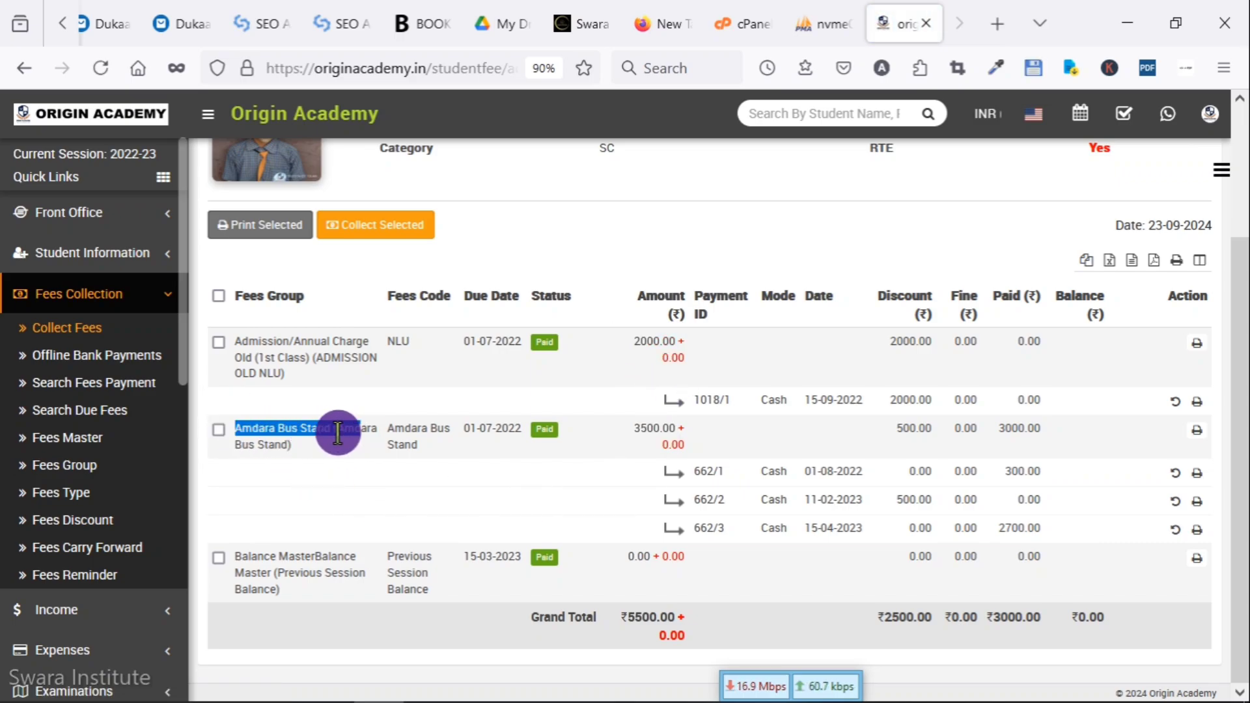
left_click_drag(634, 428, 515, 479)
left_click_drag(235, 558, 273, 576)
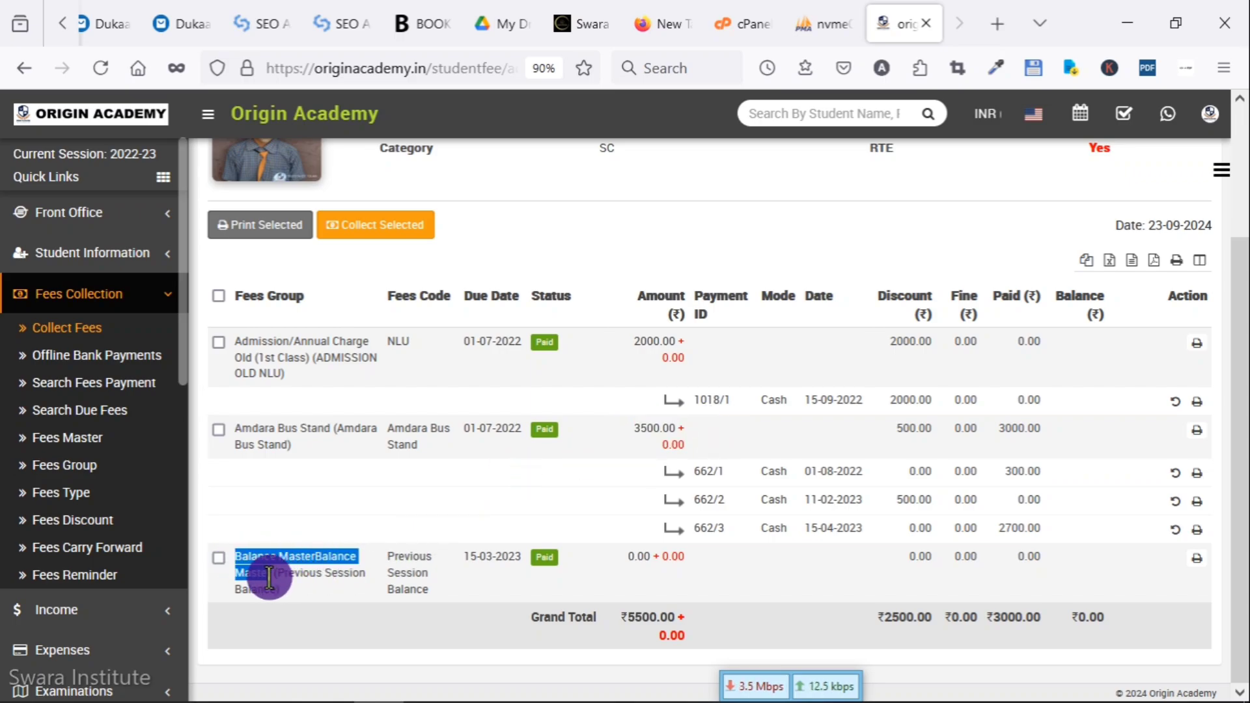
left_click(360, 565)
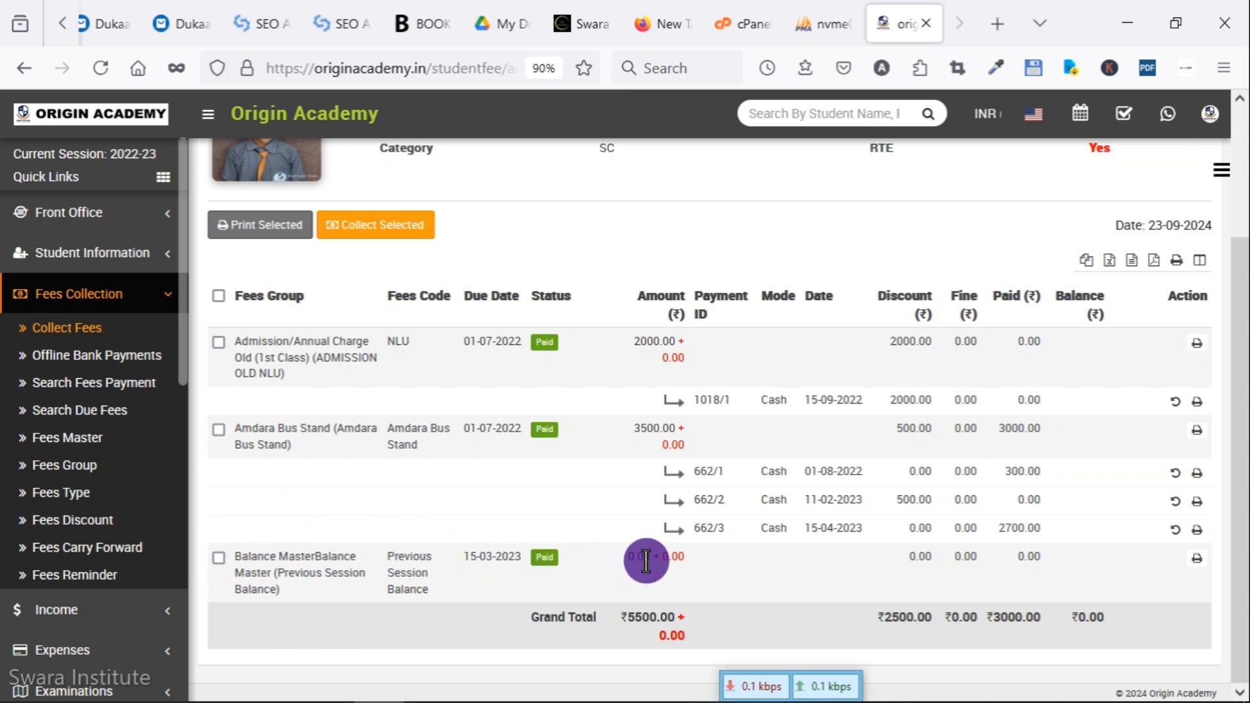
left_click_drag(622, 559, 730, 561)
left_click(730, 560)
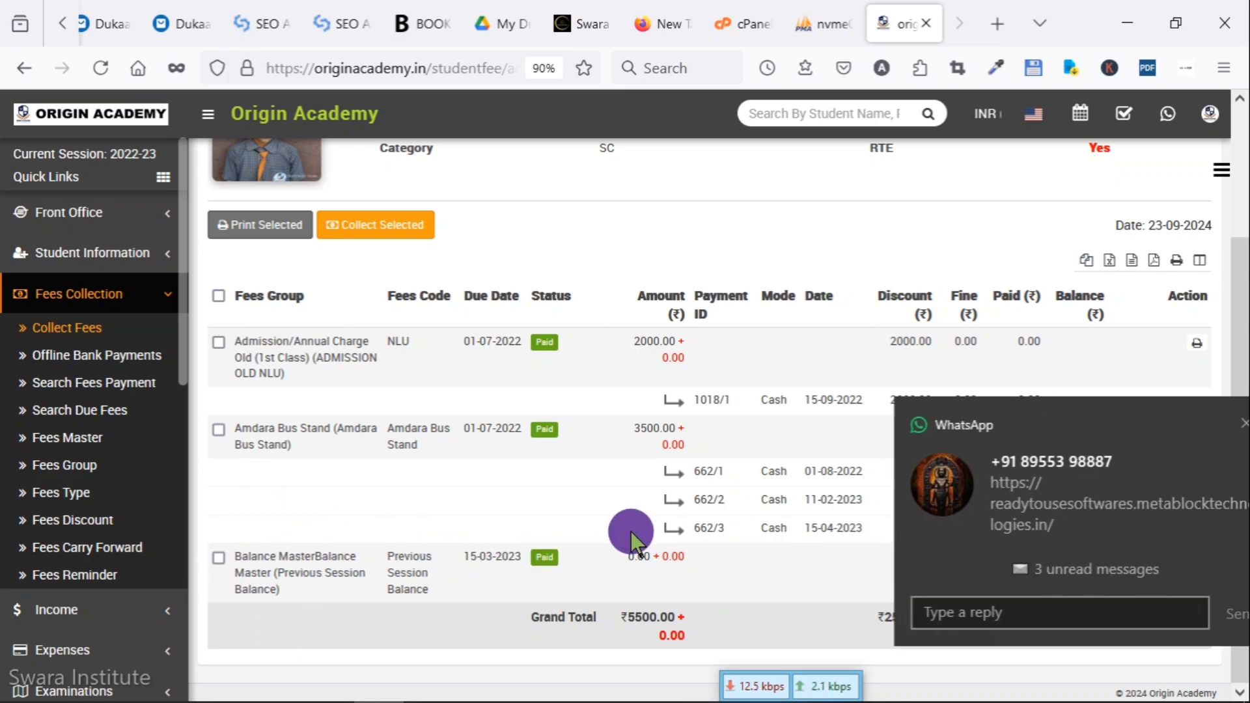
Dismiss the WhatsApp notification and return to the student's fee groups table.
scroll(775, 482, "up", 1)
scroll(777, 487, "up", 2)
left_click(1206, 425)
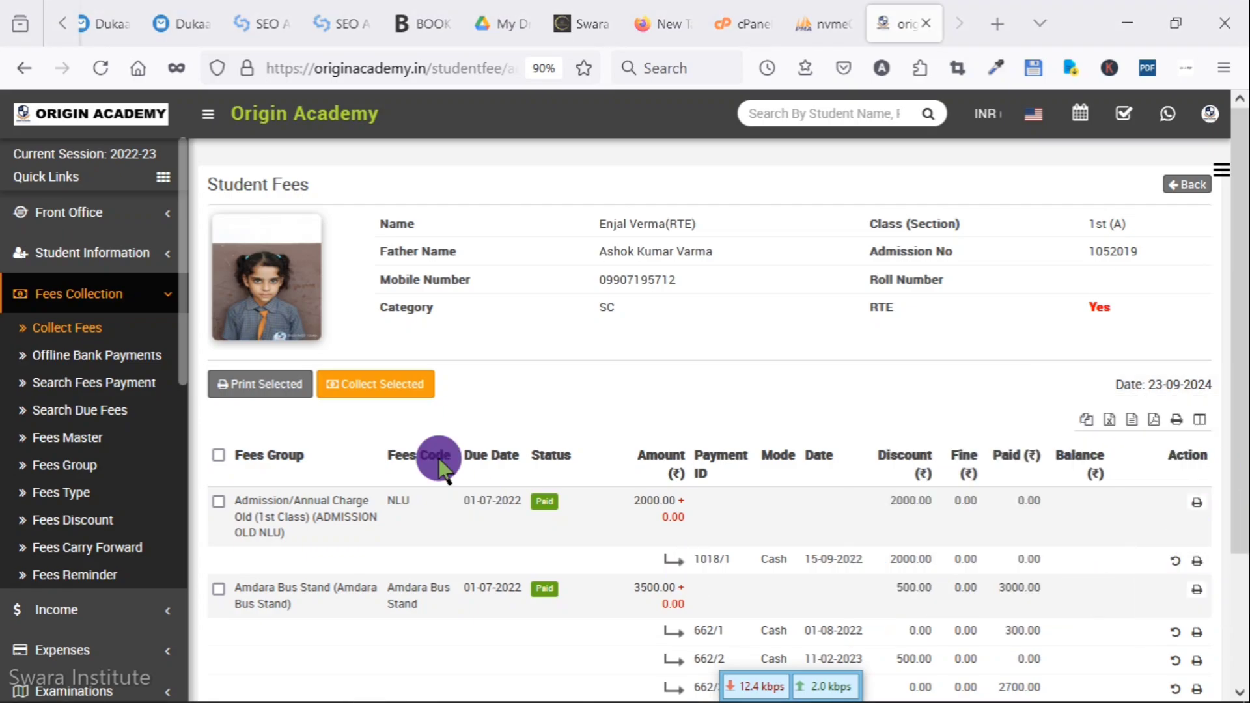
scroll(447, 517, "down", 2)
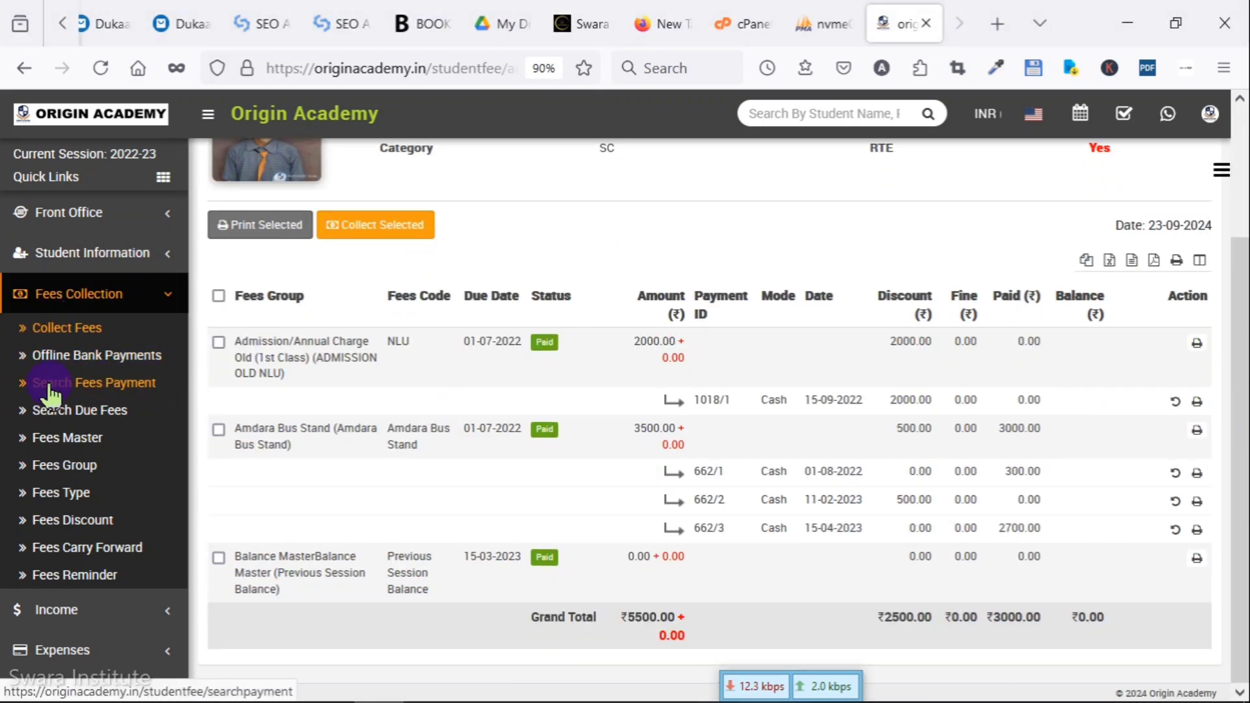
Open Search Fees Payment and examine its Payment ID search criterion.
left_click(136, 384)
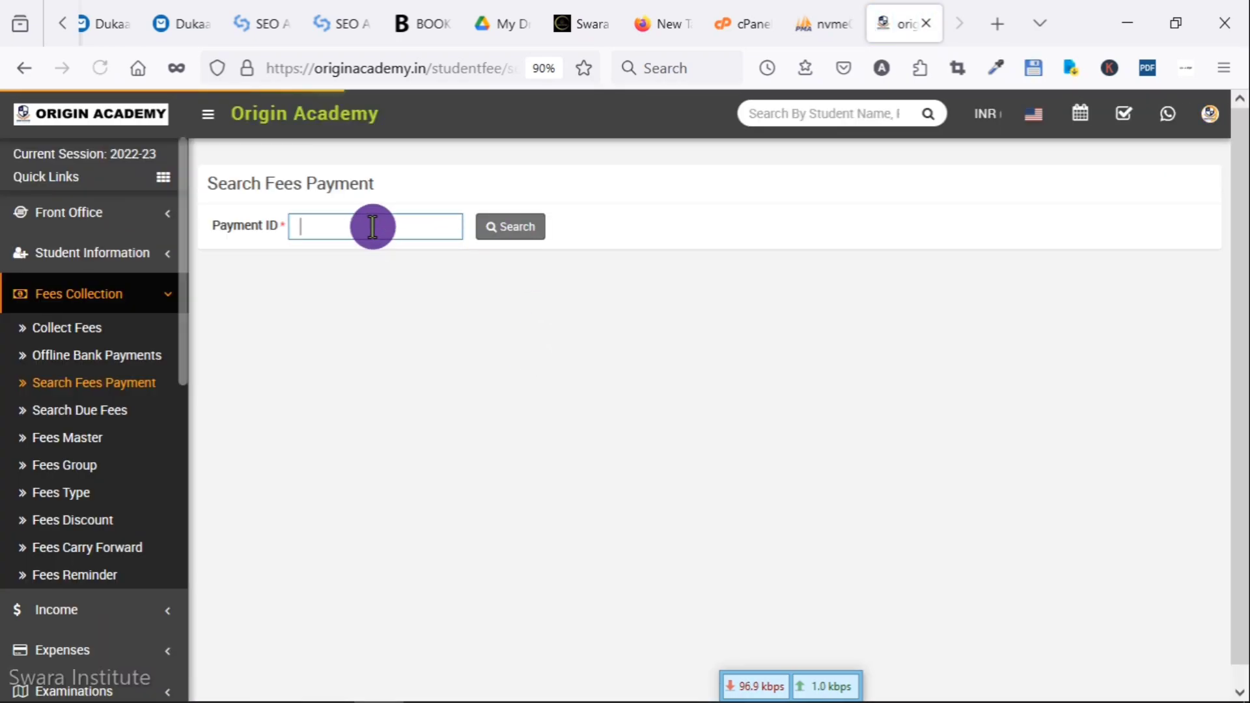
left_click_drag(211, 231, 279, 233)
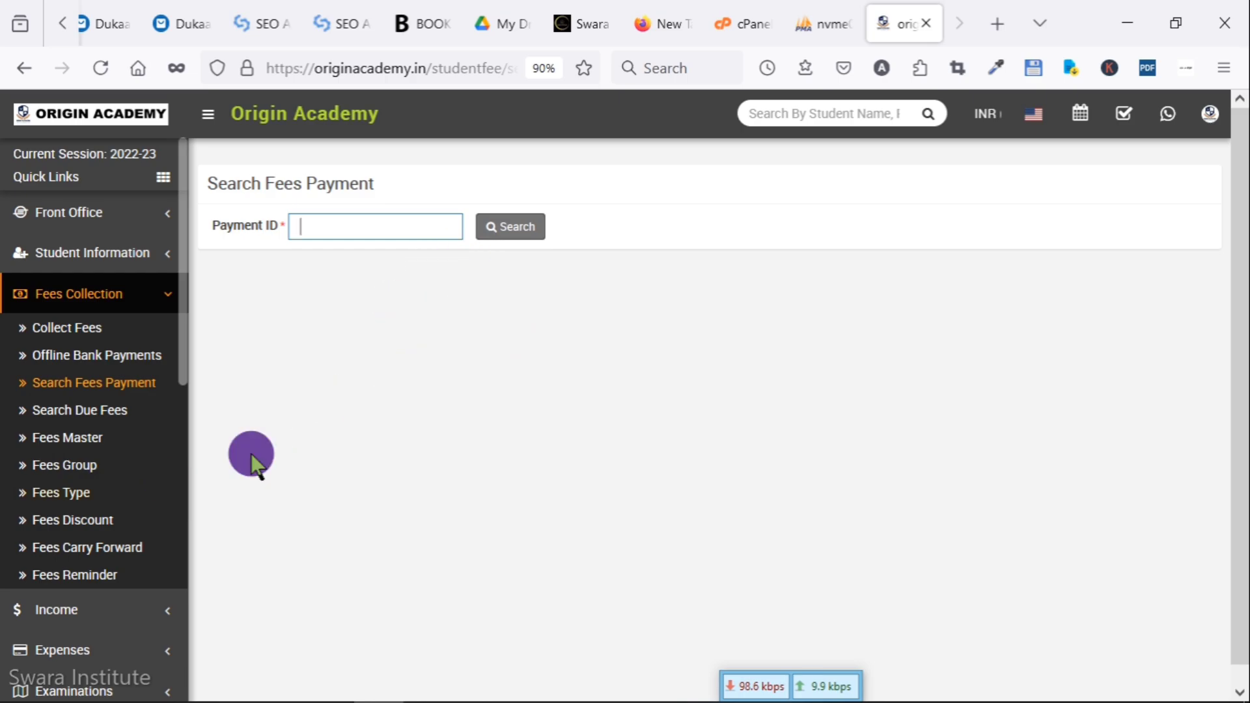
Open Search Due Fees, look through its criteria and search with July Month Fees of the 2nd group, without limiting class or section.
left_click(91, 410)
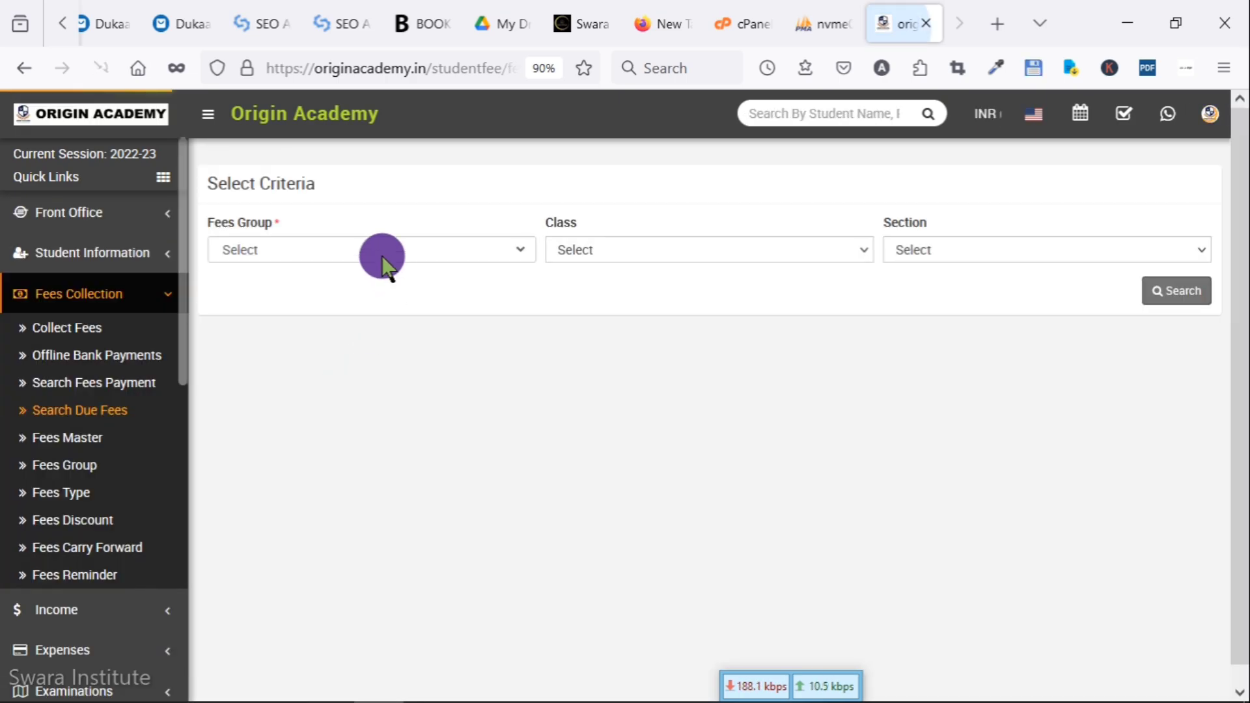
left_click(383, 258)
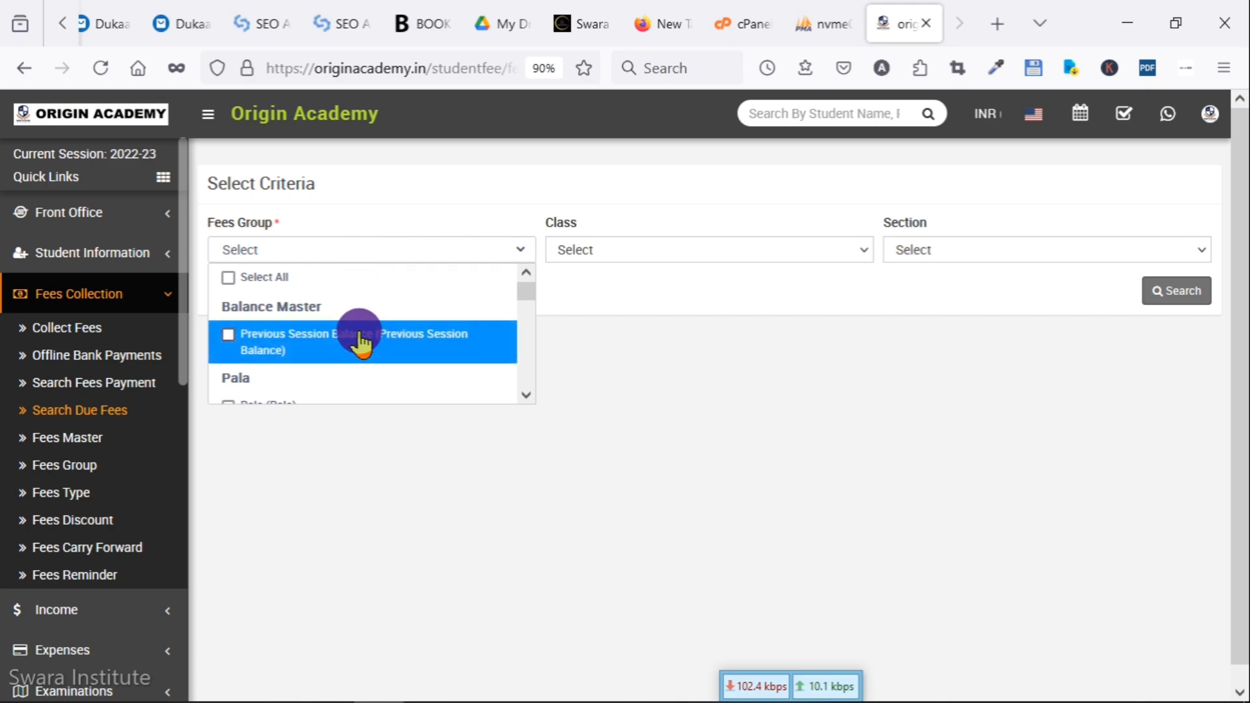
scroll(358, 333, "down", 6)
scroll(382, 385, "down", 10)
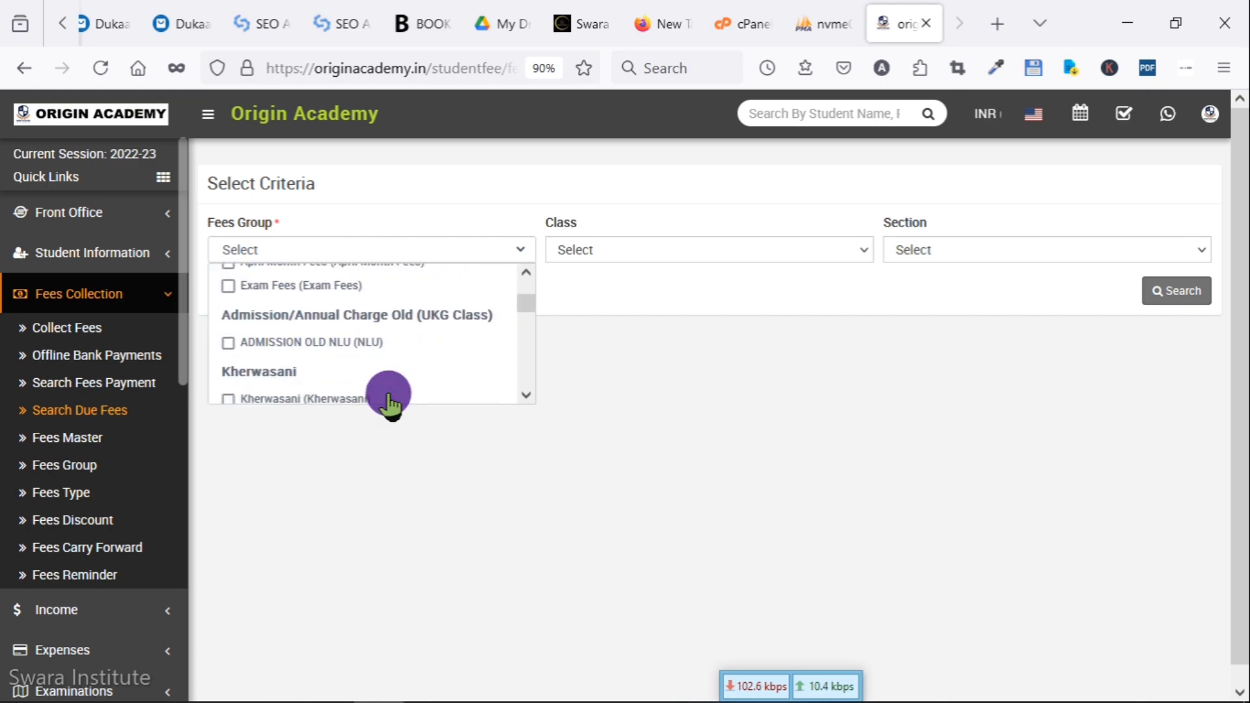
scroll(390, 397, "up", 10)
scroll(390, 398, "up", 3)
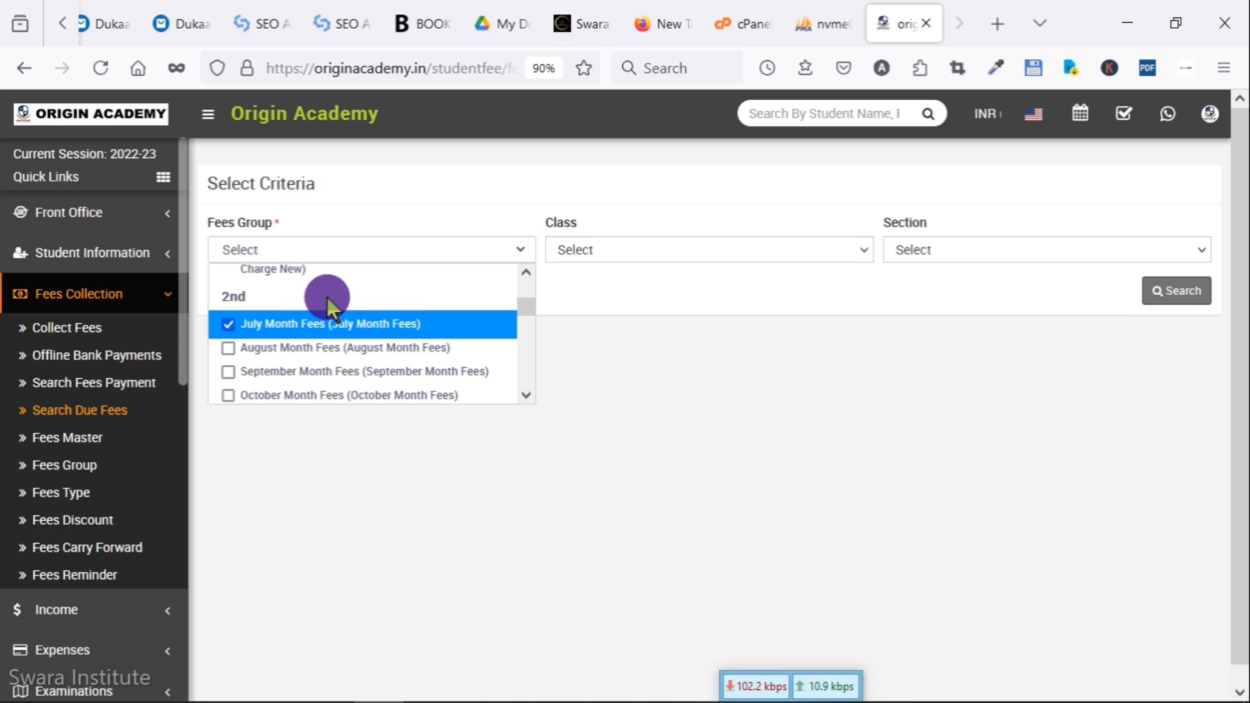
left_click(639, 250)
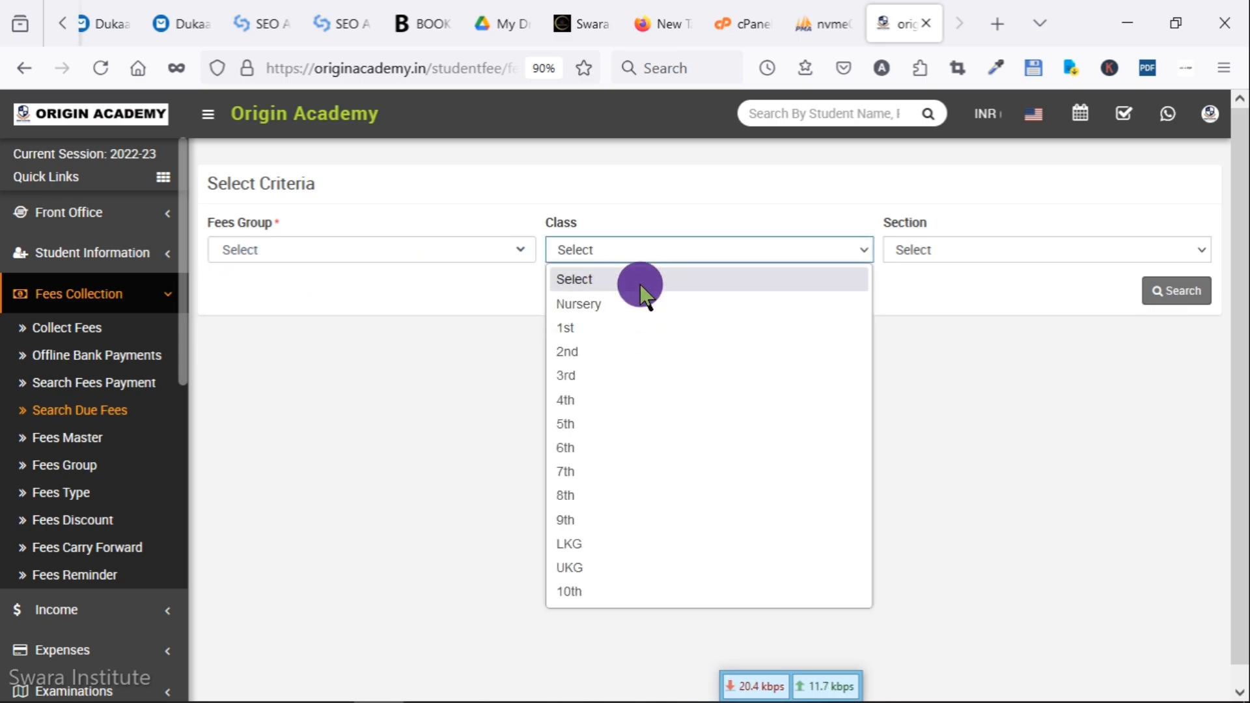
left_click(641, 286)
left_click(598, 247)
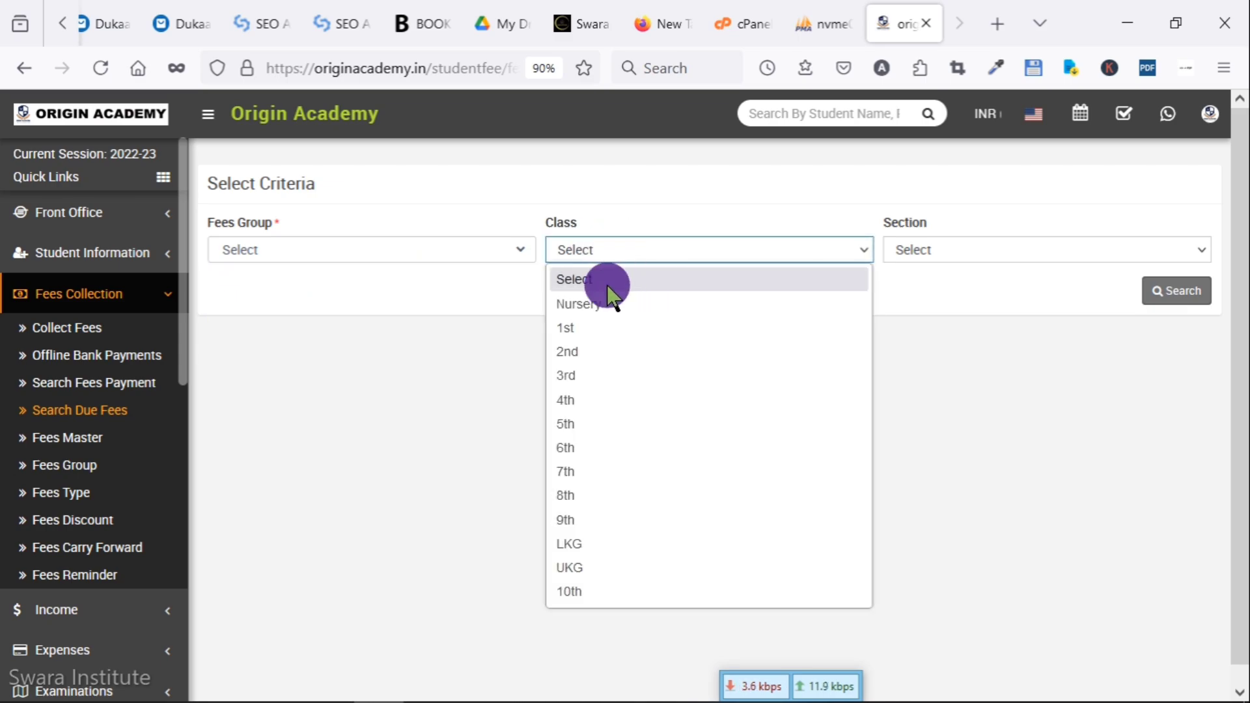
left_click(984, 318)
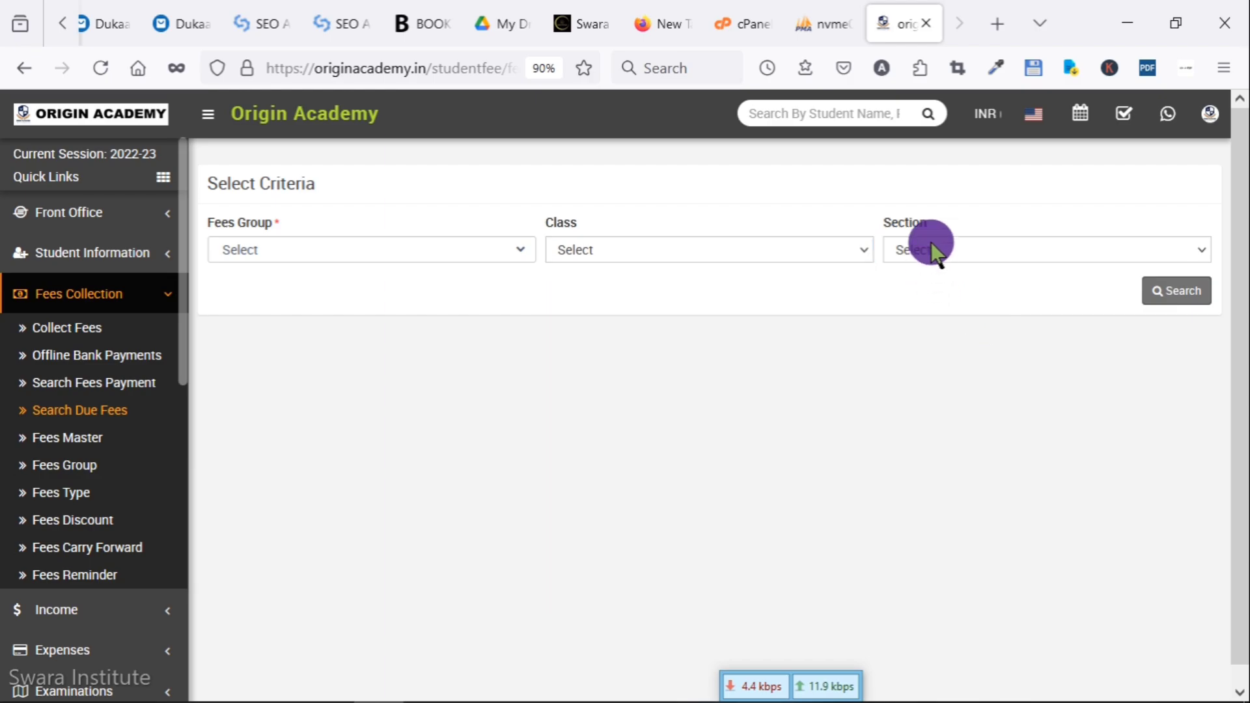
left_click(932, 249)
left_click(949, 363)
left_click(1182, 291)
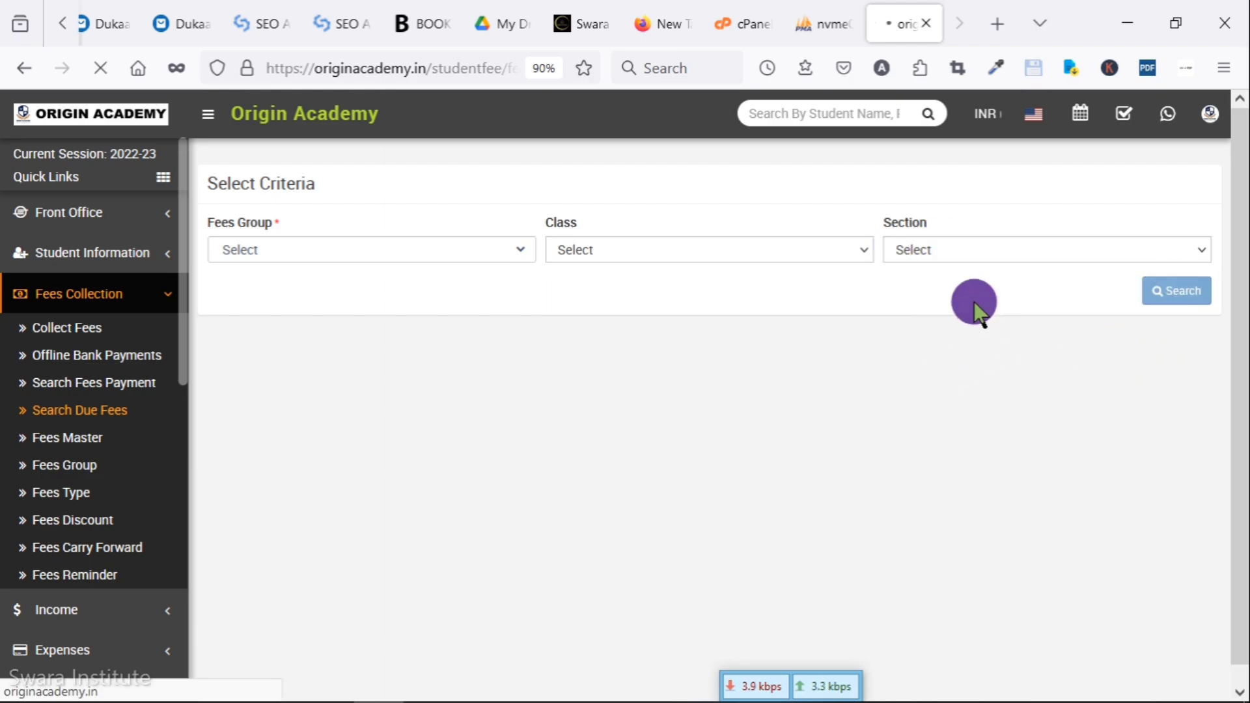
Search the due fees for Admission Fees under Admission/Annual Charge old (9th Class).
left_click(325, 250)
scroll(330, 341, "down", 2)
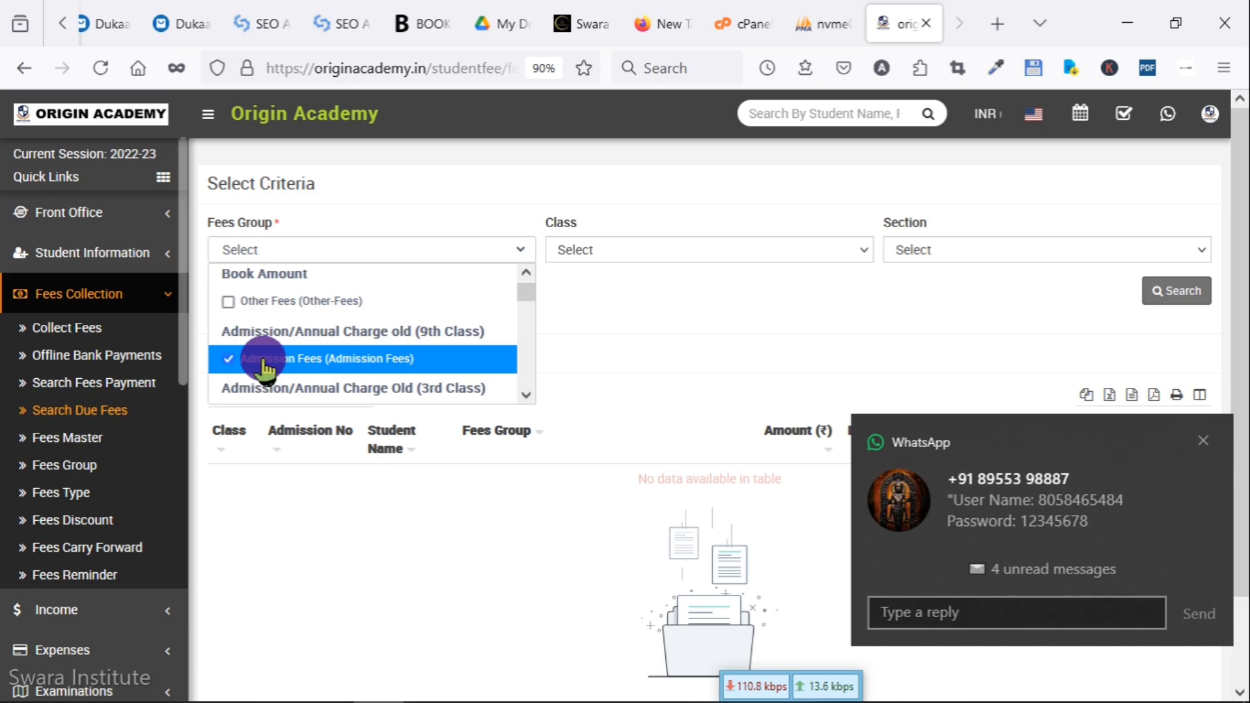
left_click(1169, 290)
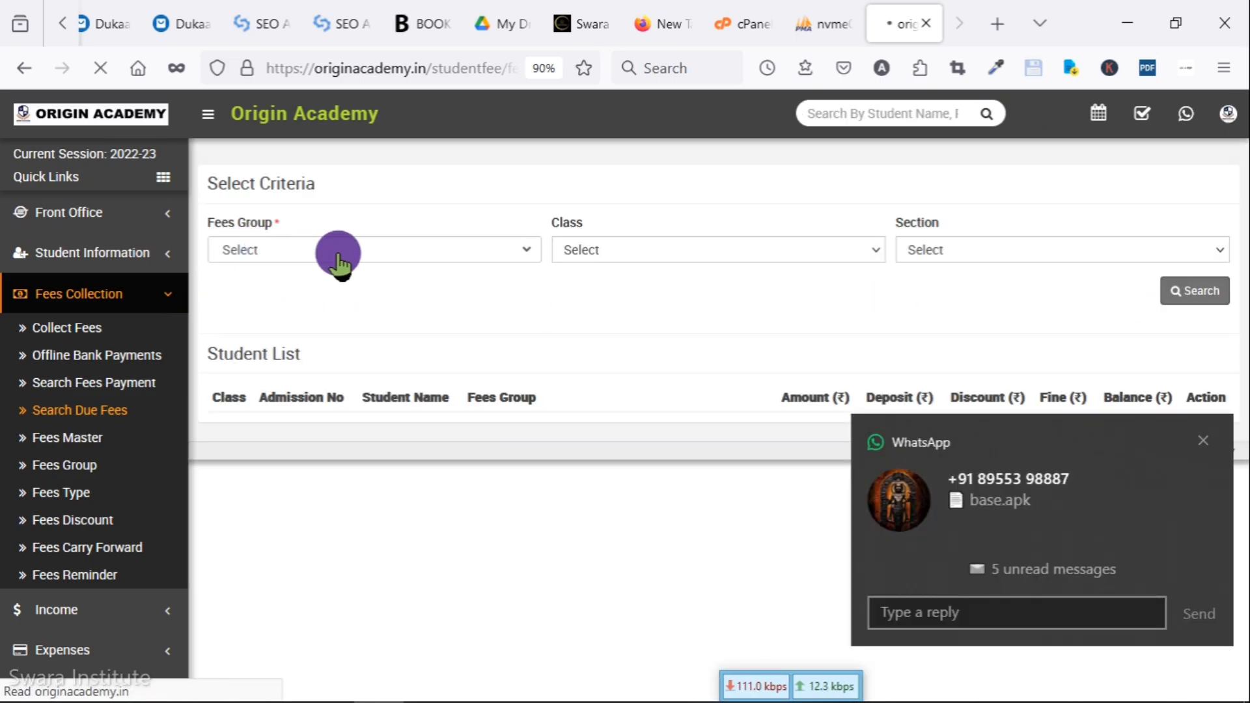
Look through the fees groups again, then search the due fees for class 4th without choosing a section.
left_click(339, 256)
scroll(291, 339, "down", 5)
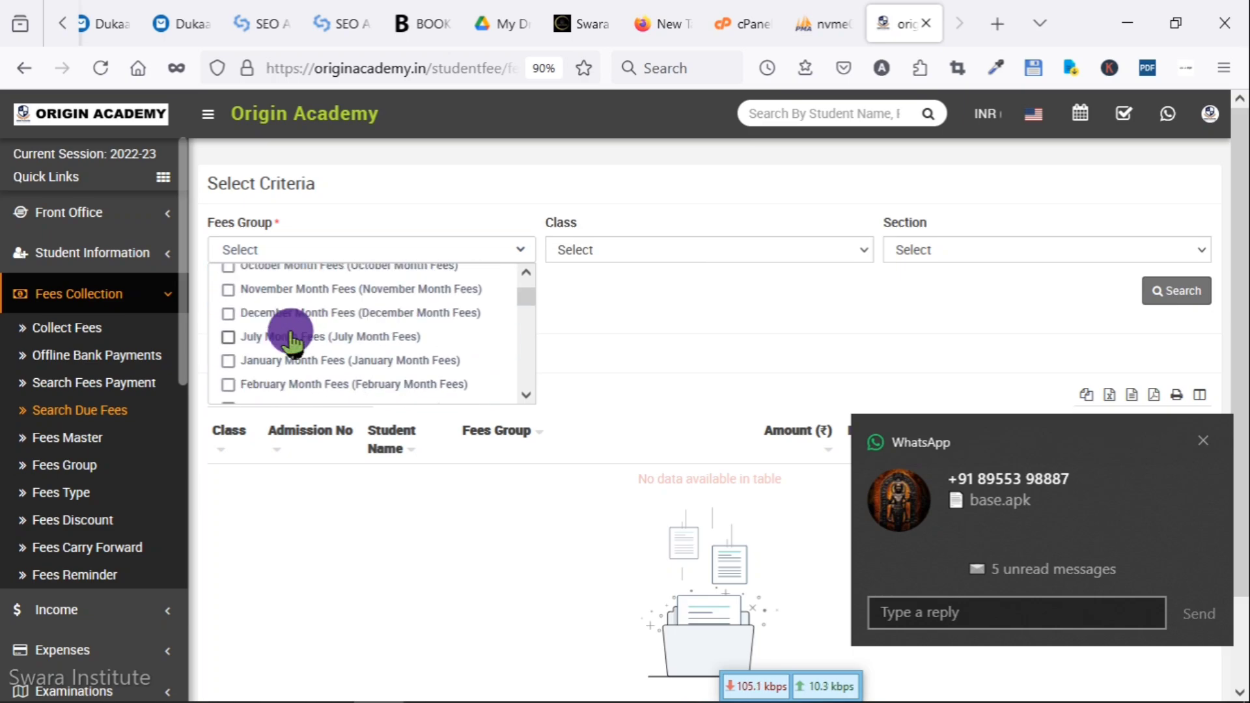
scroll(292, 335, "up", 5)
scroll(335, 329, "down", 1)
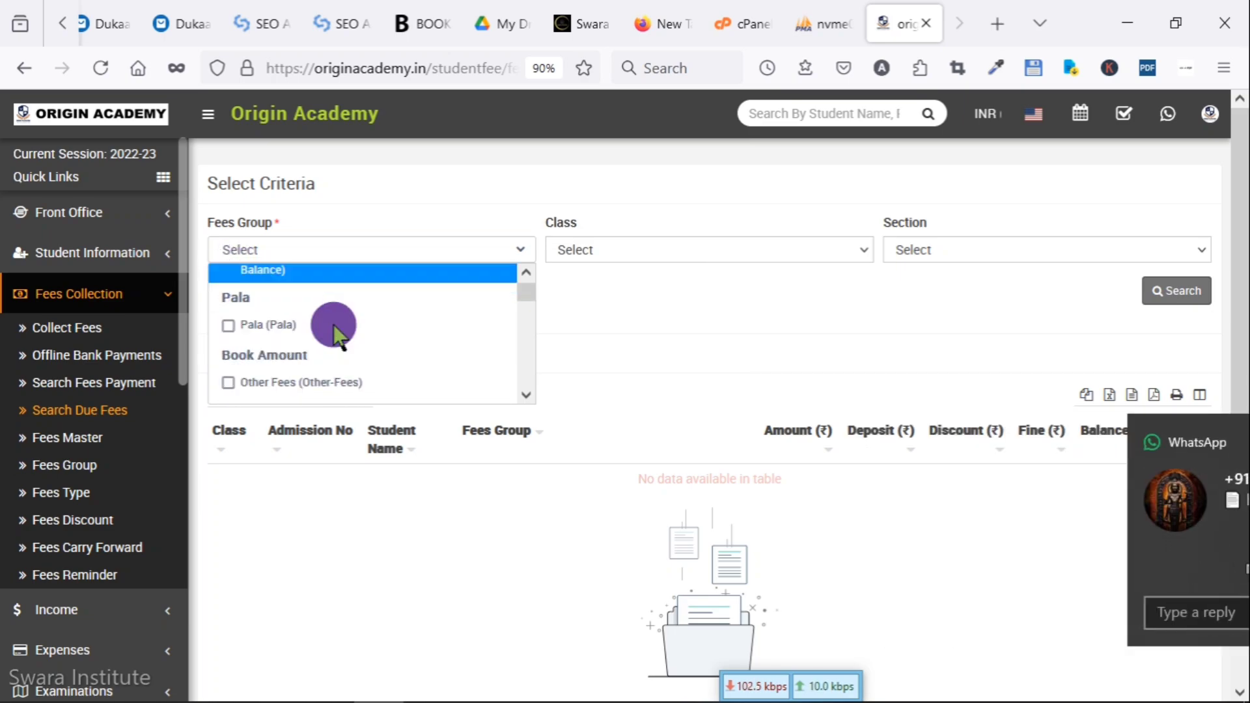
scroll(335, 328, "down", 3)
left_click(597, 250)
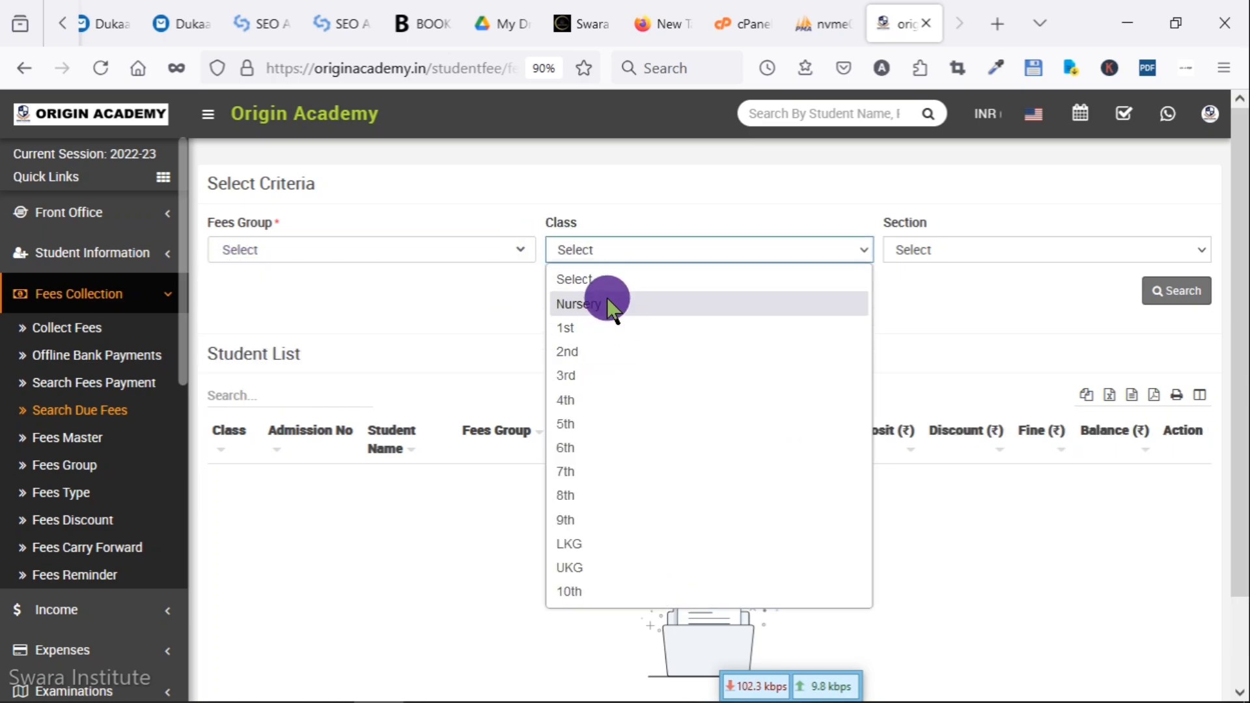
left_click(620, 397)
left_click(963, 261)
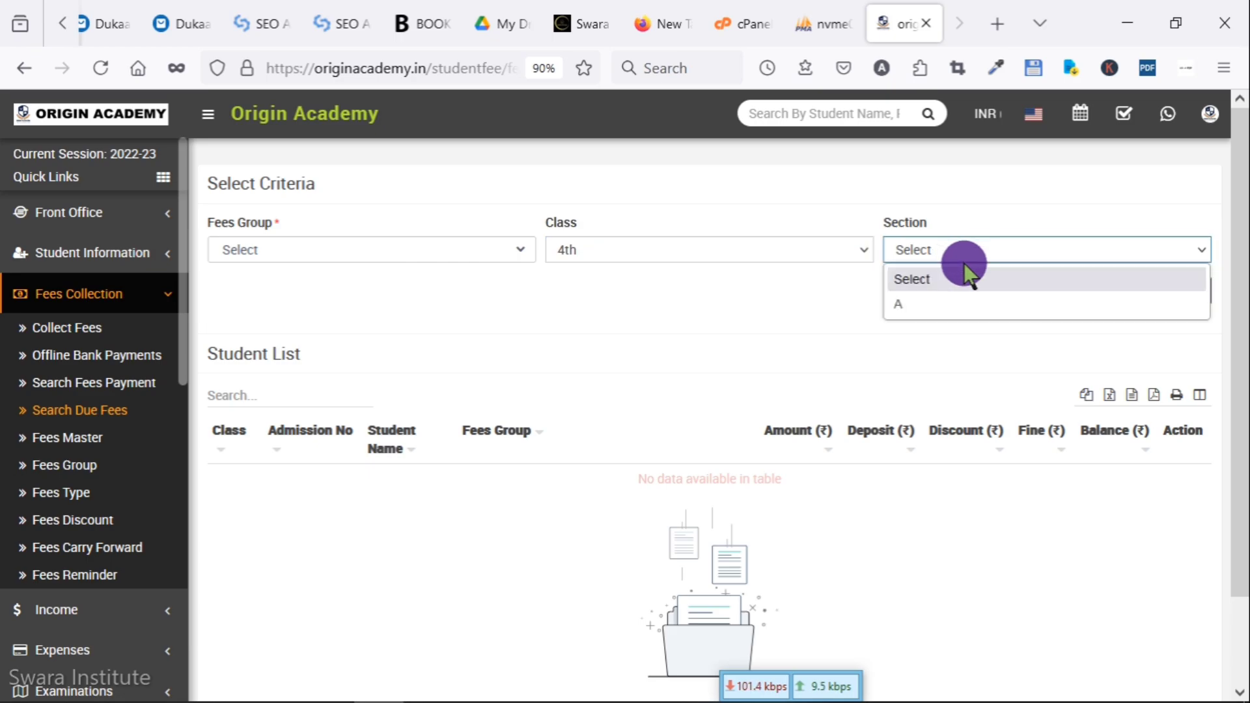
left_click(965, 273)
left_click(1170, 290)
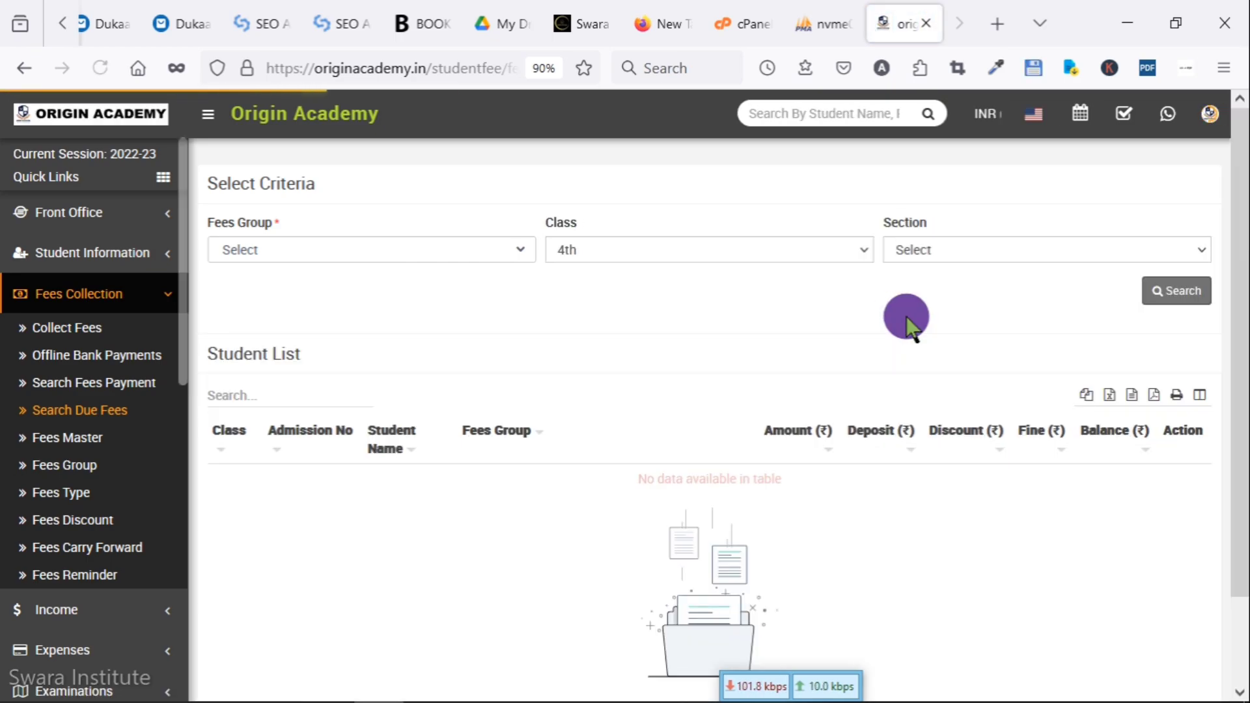
scroll(536, 382, "down", 2)
scroll(710, 418, "up", 2)
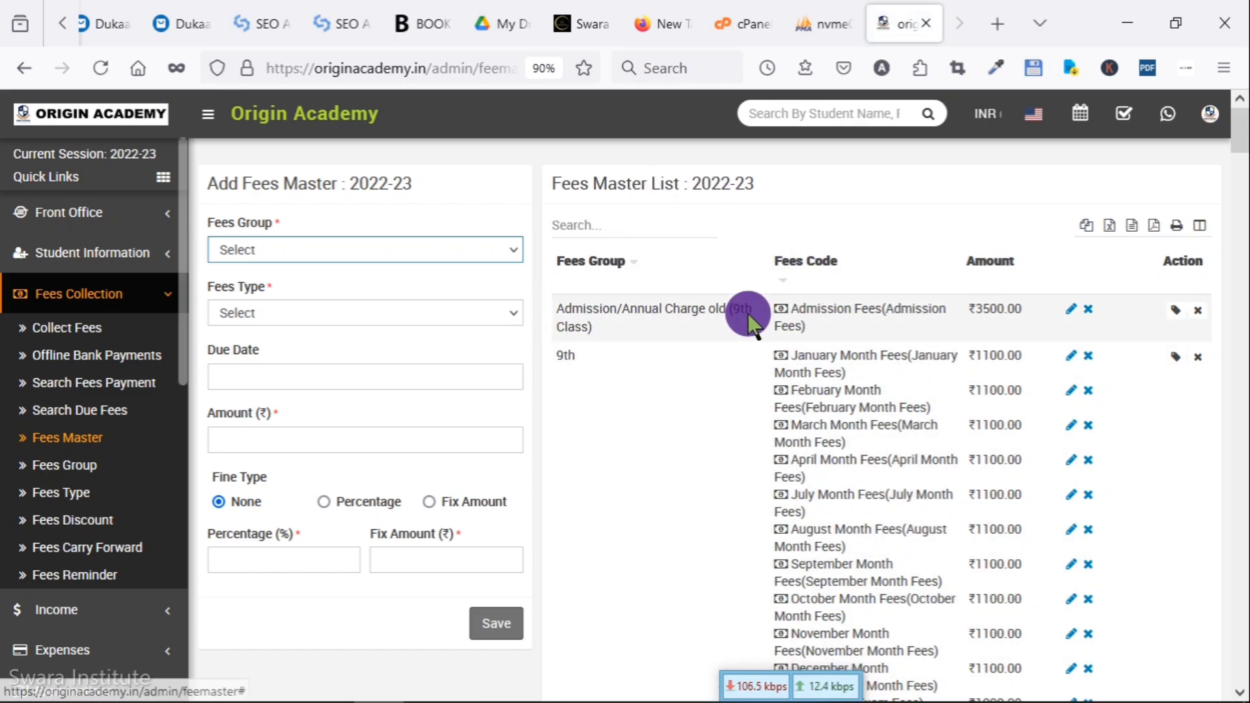
Examine the 9th class admission charge and monthly fee amounts in the Fees Master List, dismissing the WhatsApp notification.
left_click_drag(578, 319, 837, 316)
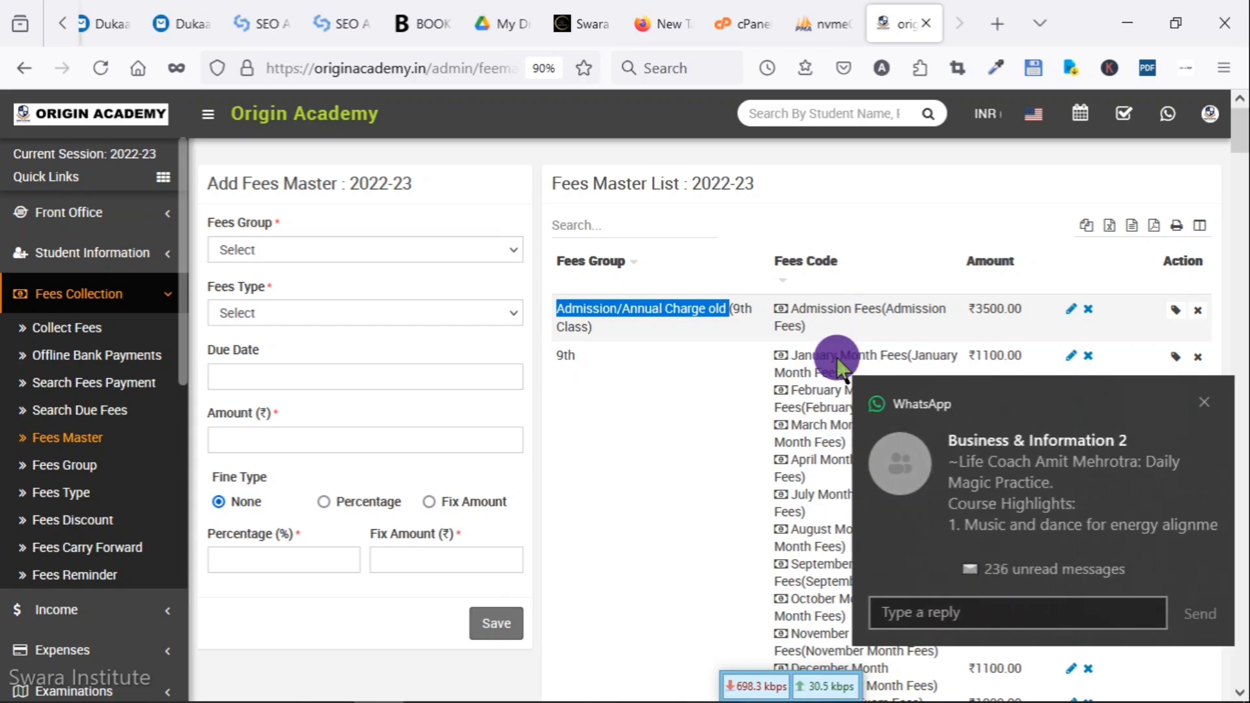
left_click(1201, 406)
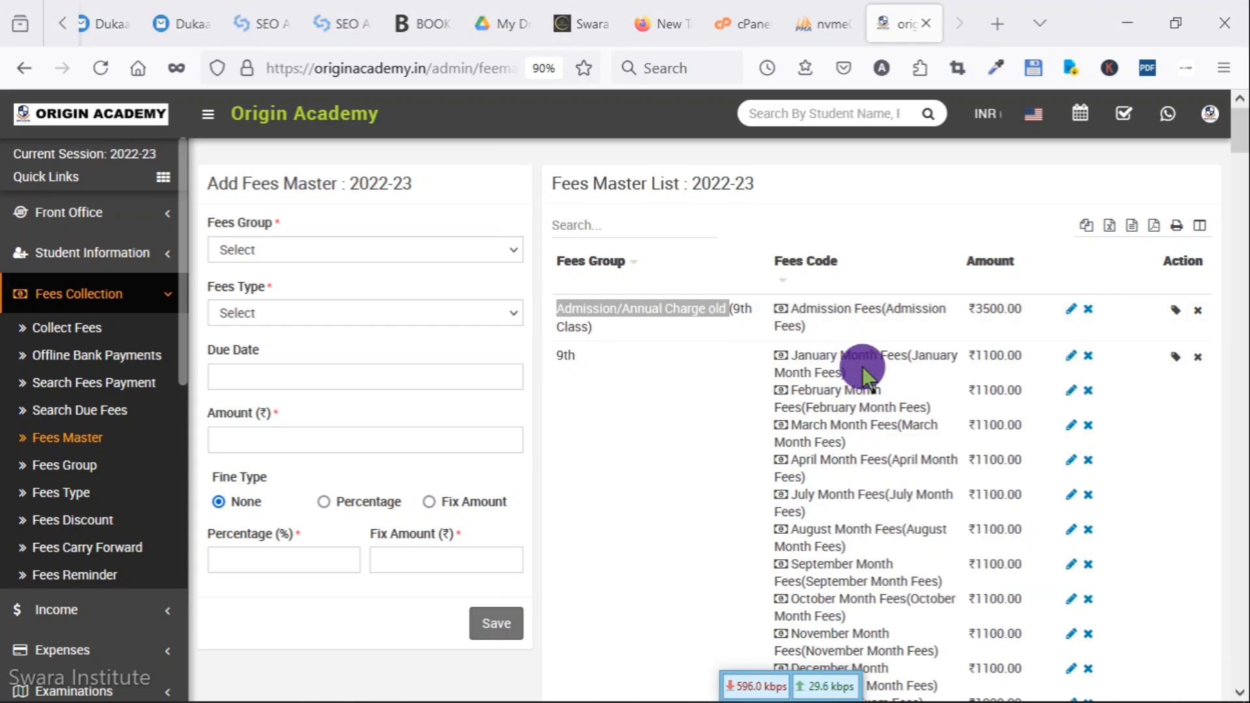
scroll(847, 433, "down", 2)
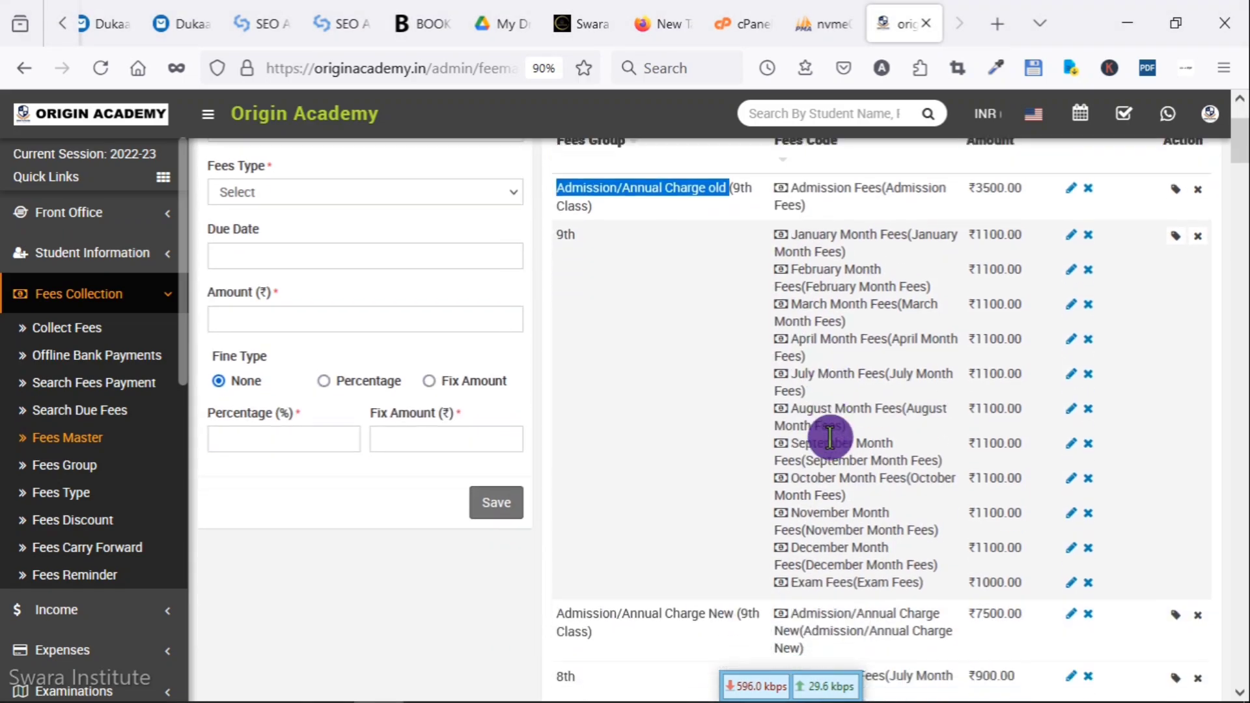
scroll(841, 417, "down", 2)
scroll(841, 407, "up", 2)
left_click(578, 245)
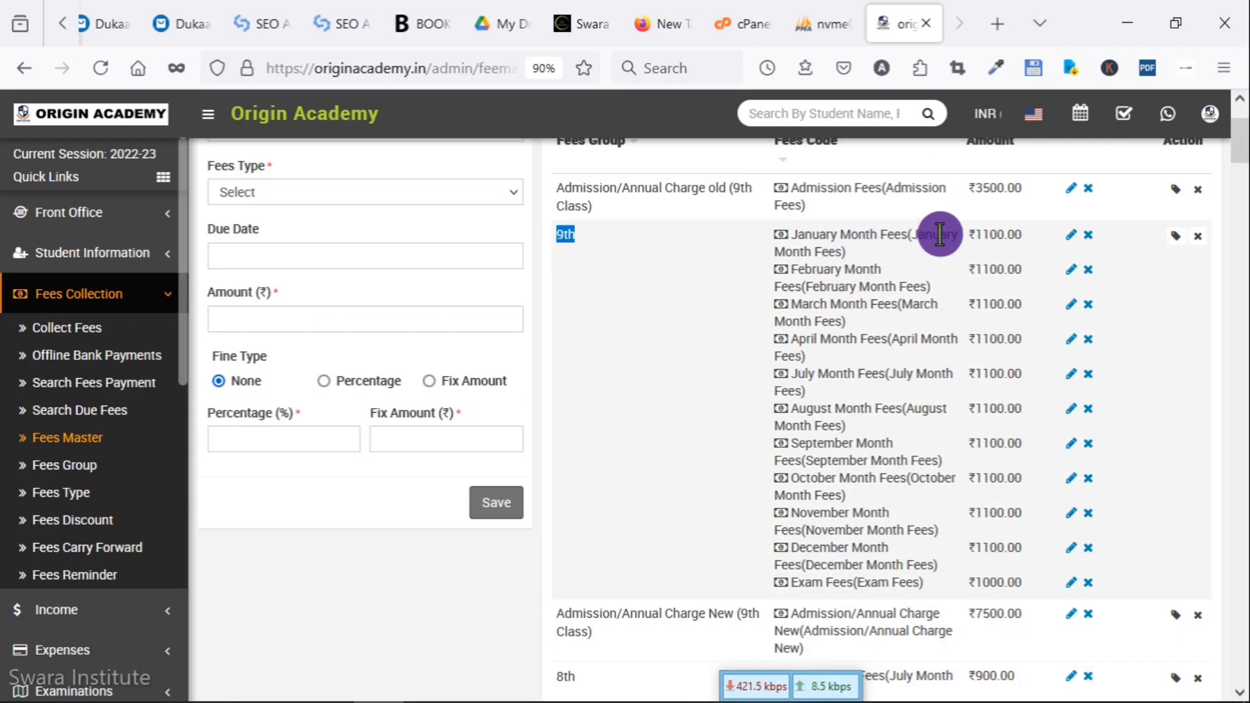
left_click_drag(974, 236, 1026, 557)
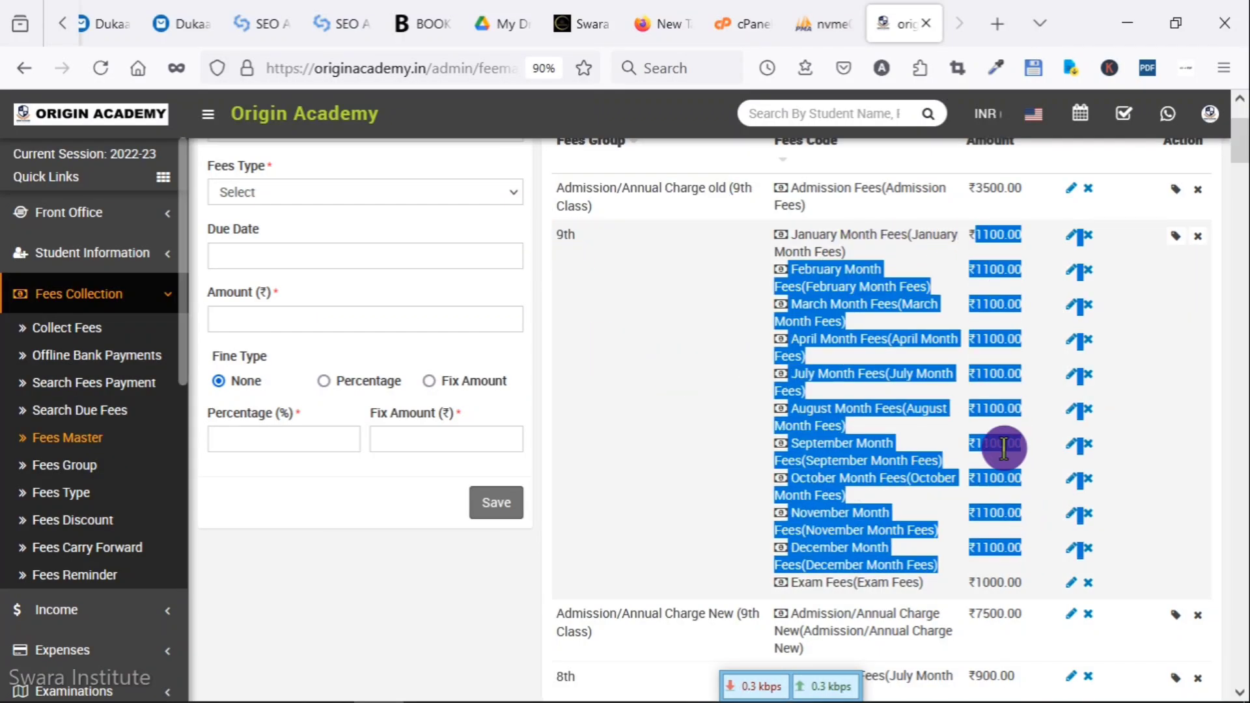
left_click(988, 373)
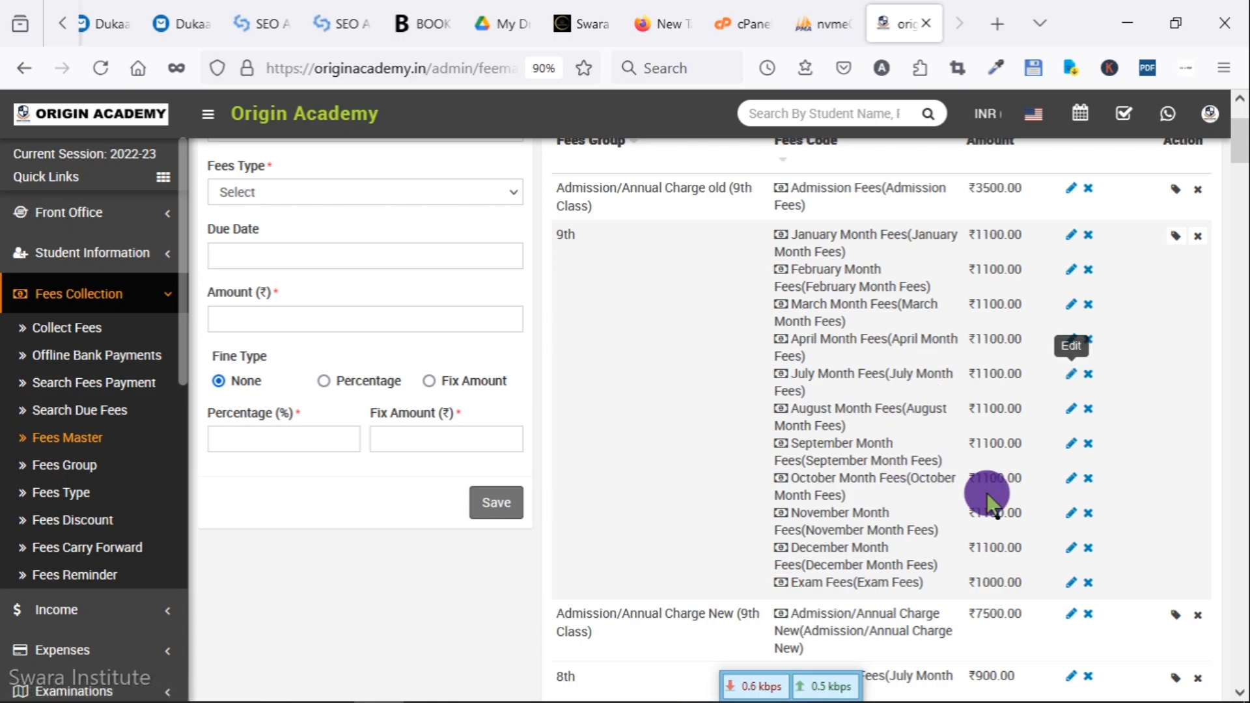
scroll(841, 478, "up", 3)
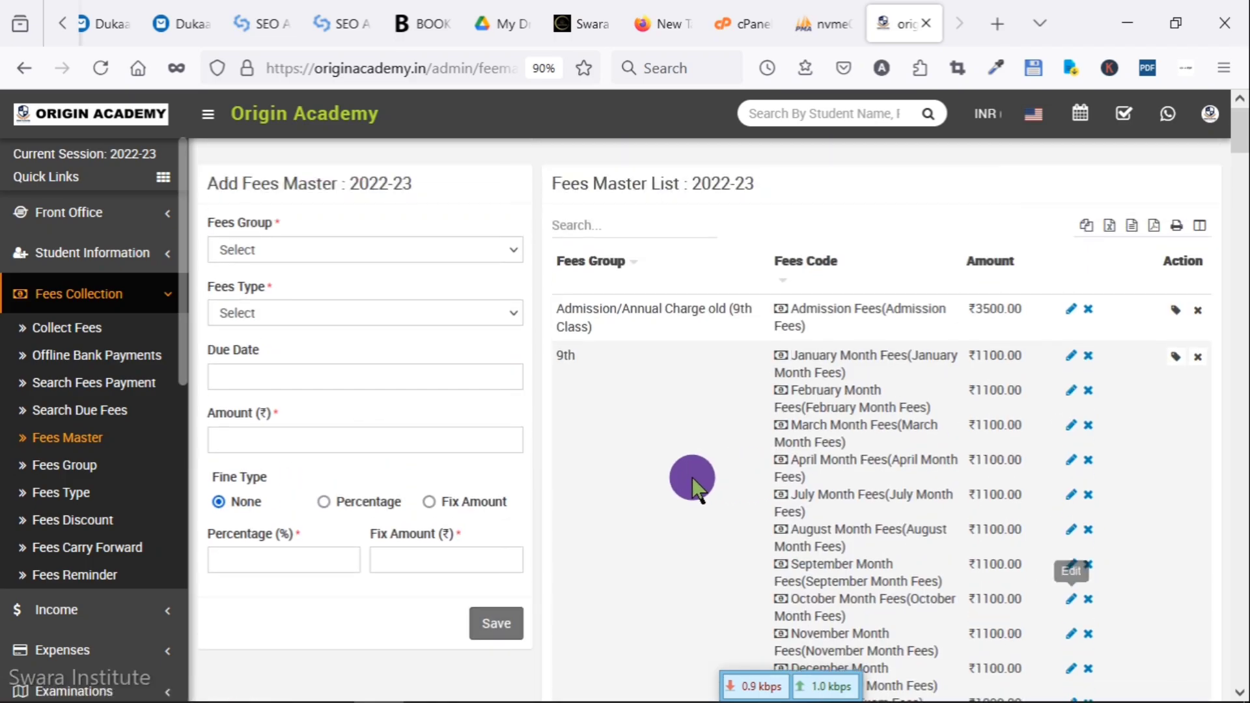
Fill in the new Fees Master entry with group 9th, type ADMISSION OLD NLU and due date 01-09-2024, leaving the amounts blank.
left_click(287, 250)
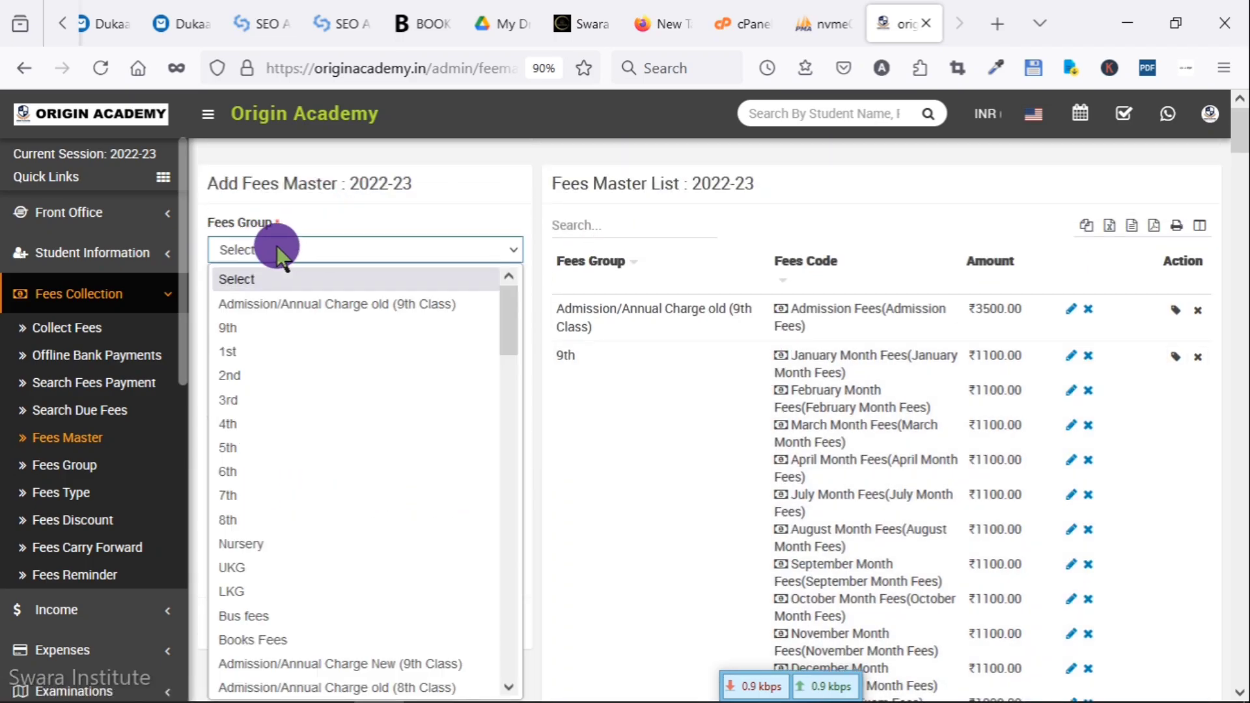
left_click(234, 328)
left_click(269, 314)
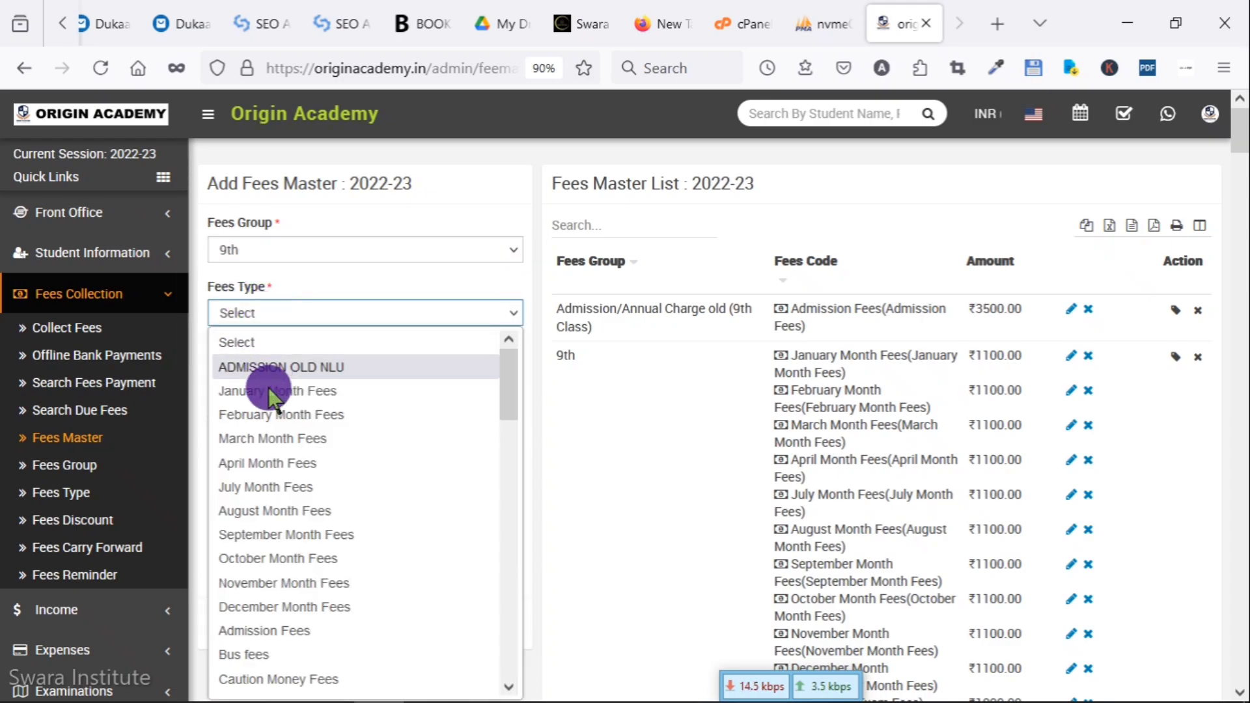
left_click(326, 368)
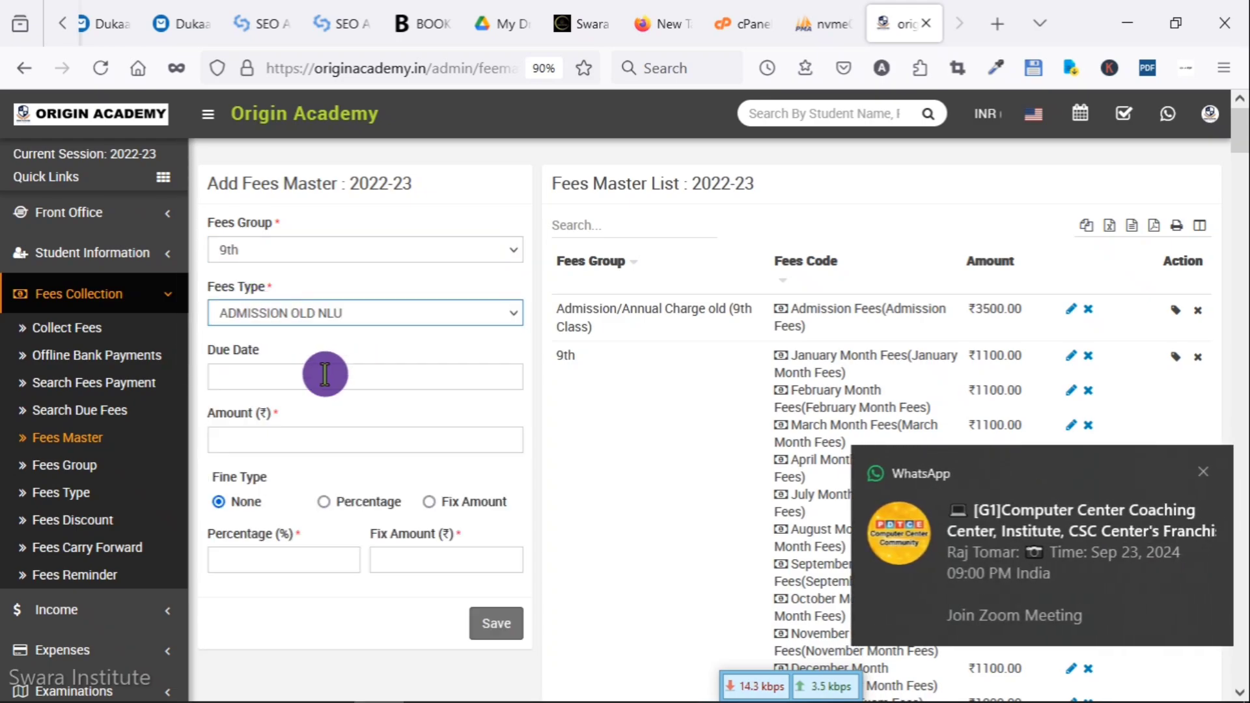
left_click(264, 378)
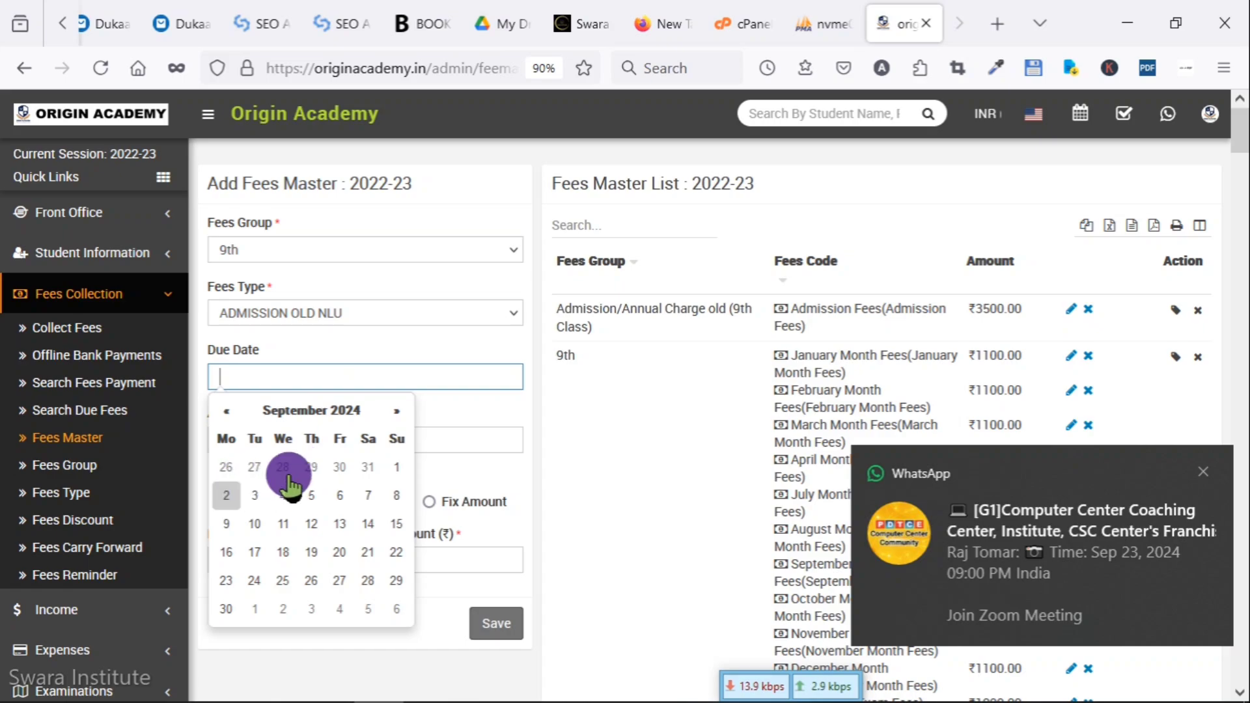
left_click(397, 469)
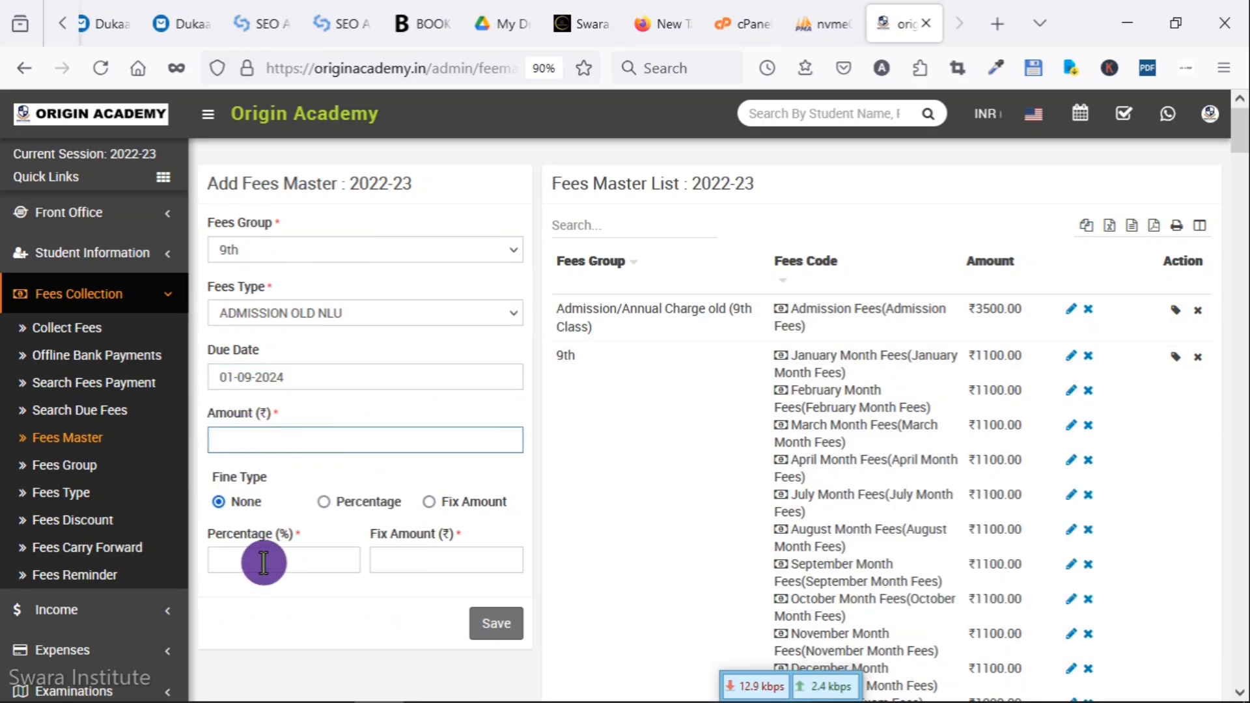
left_click(420, 564)
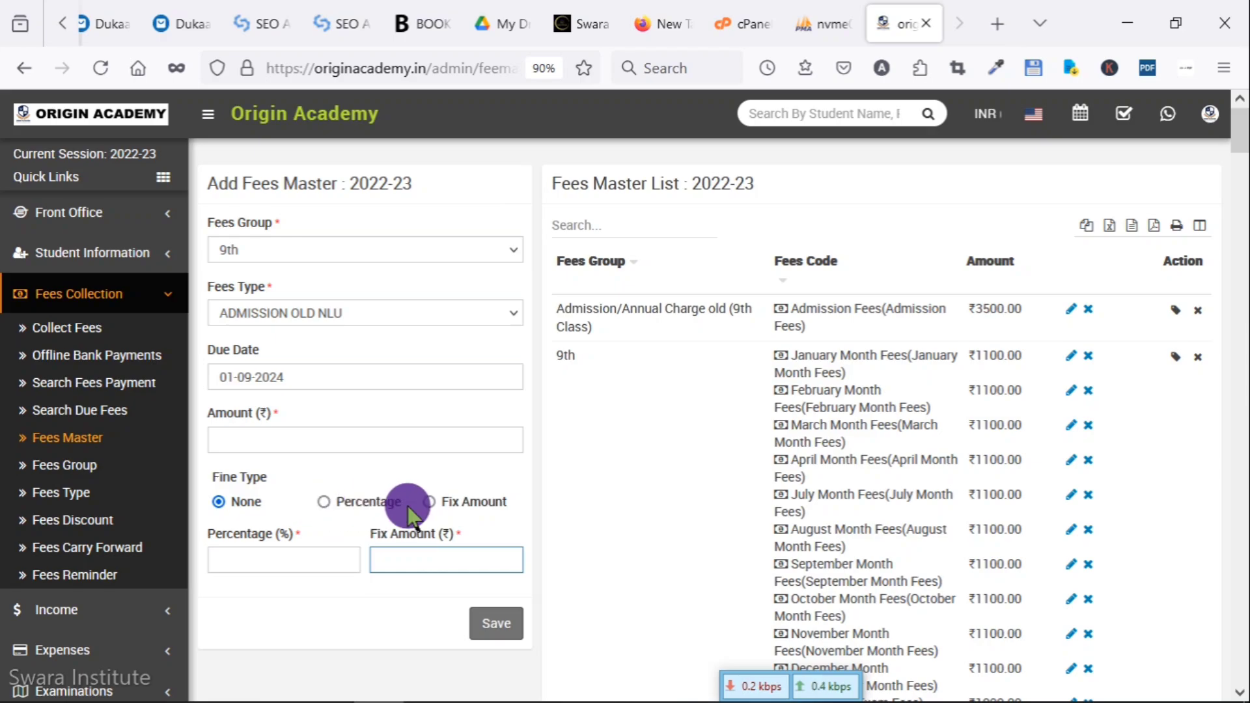
left_click(430, 502)
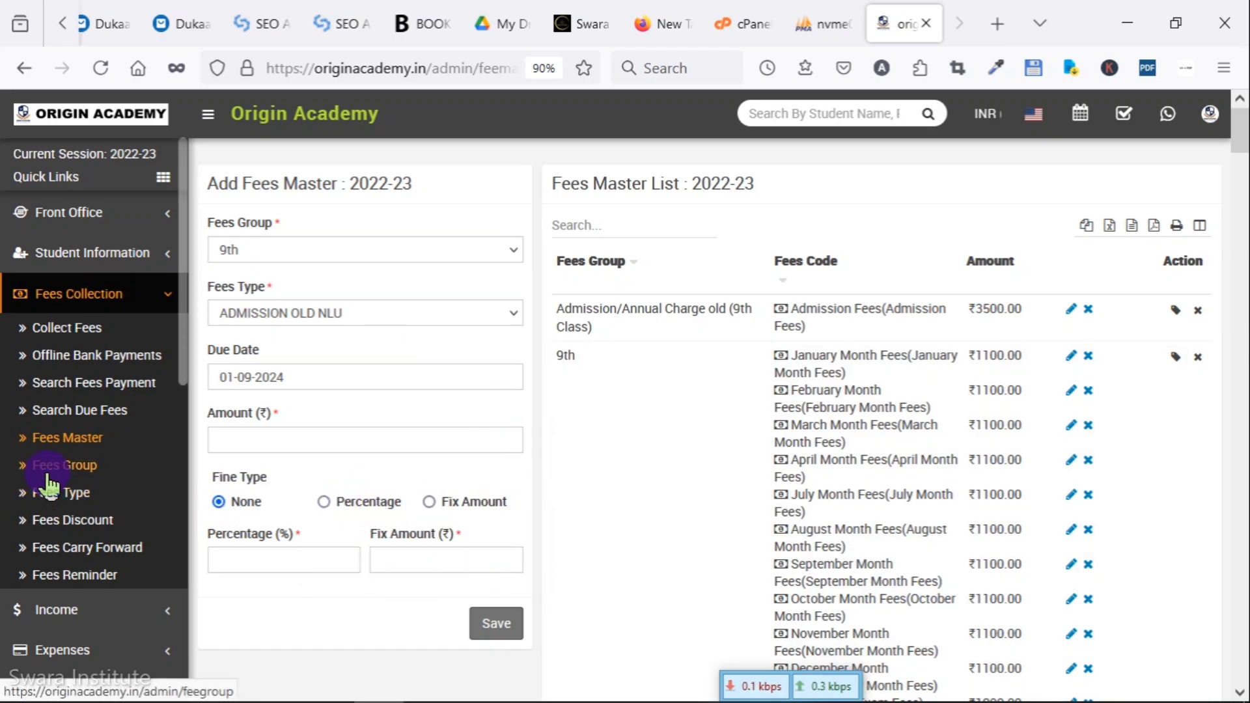
Look through the available fees types for the new Fees Master entry, keeping ADMISSION OLD NLU selected.
left_click_drag(202, 223, 287, 223)
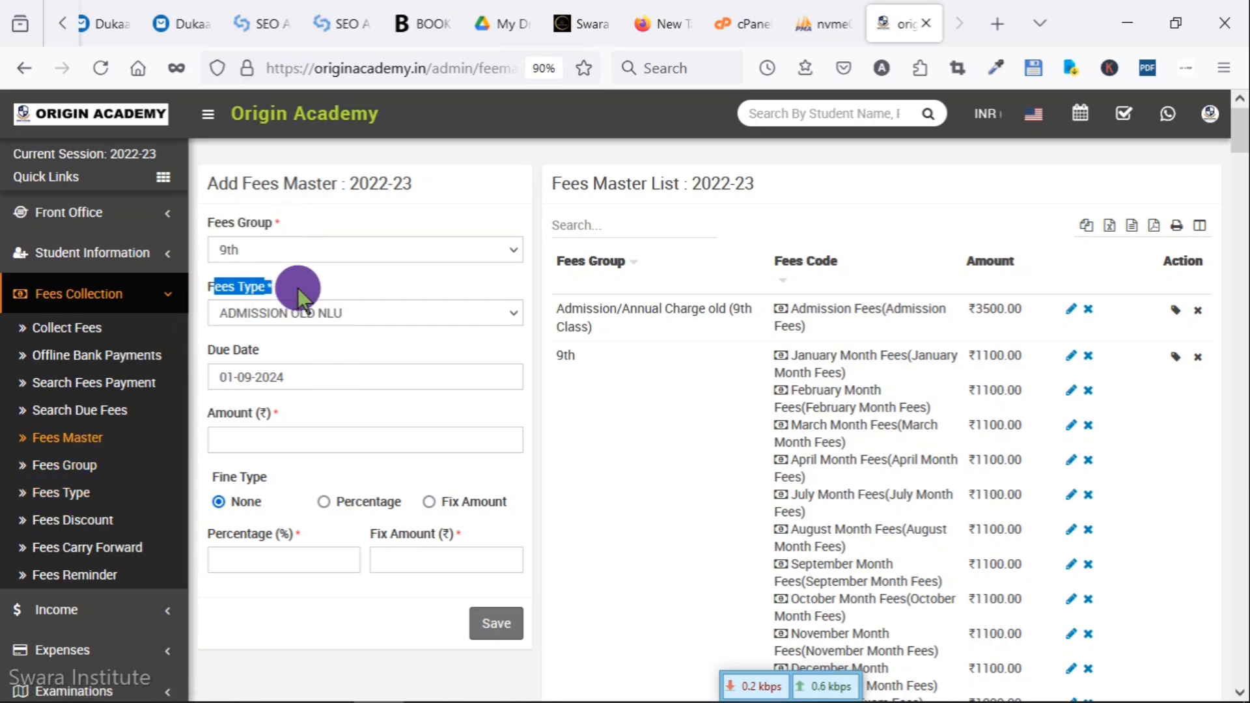
left_click(329, 316)
scroll(299, 558, "down", 10)
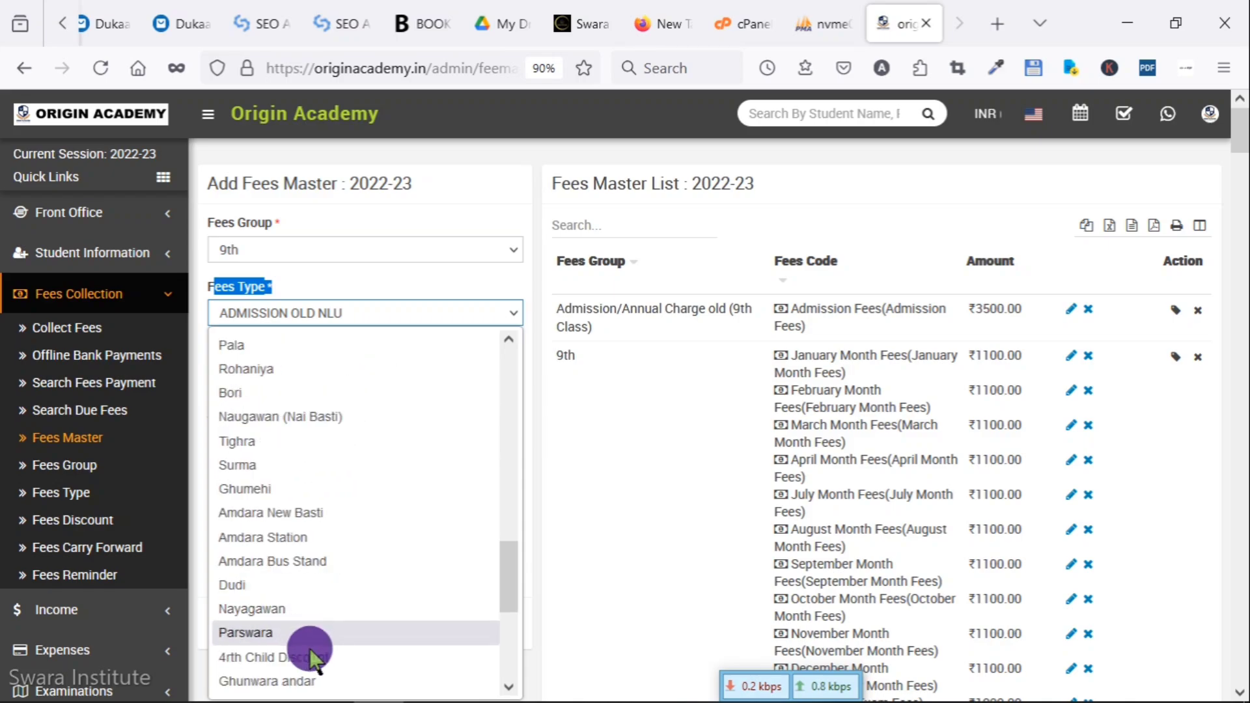
scroll(335, 475, "up", 15)
scroll(335, 456, "down", 20)
scroll(345, 521, "up", 8)
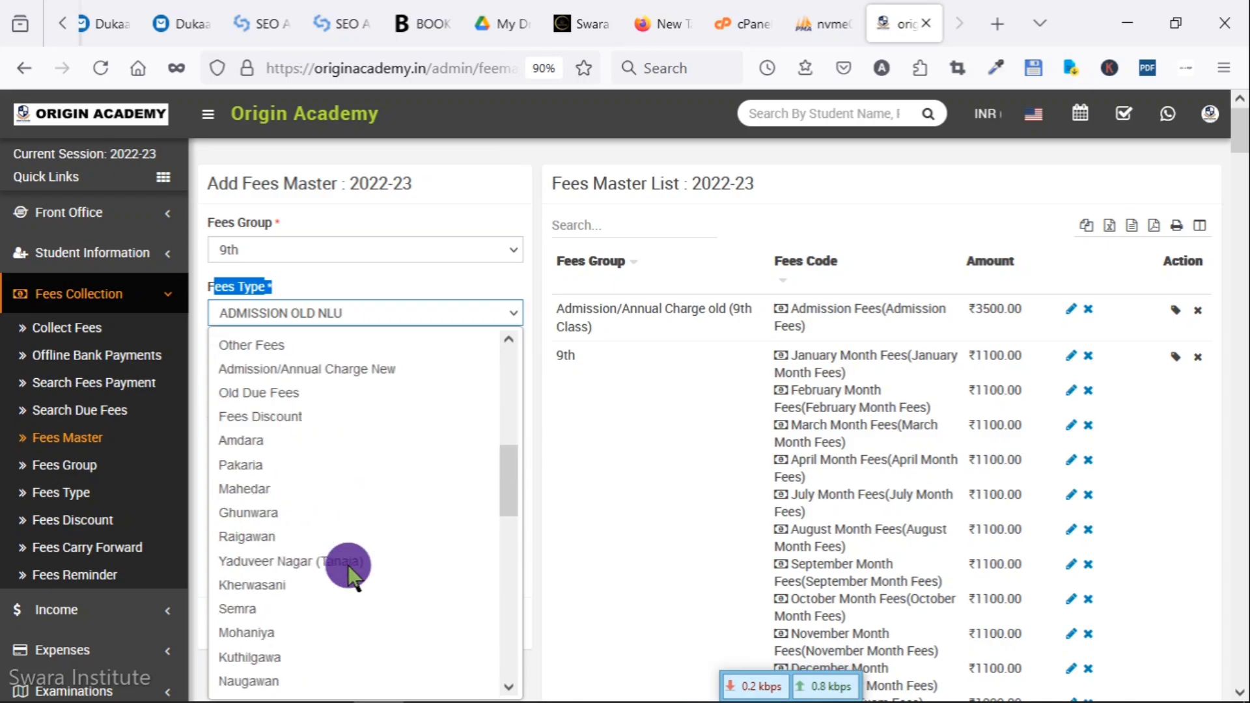
scroll(352, 553, "up", 10)
left_click(391, 209)
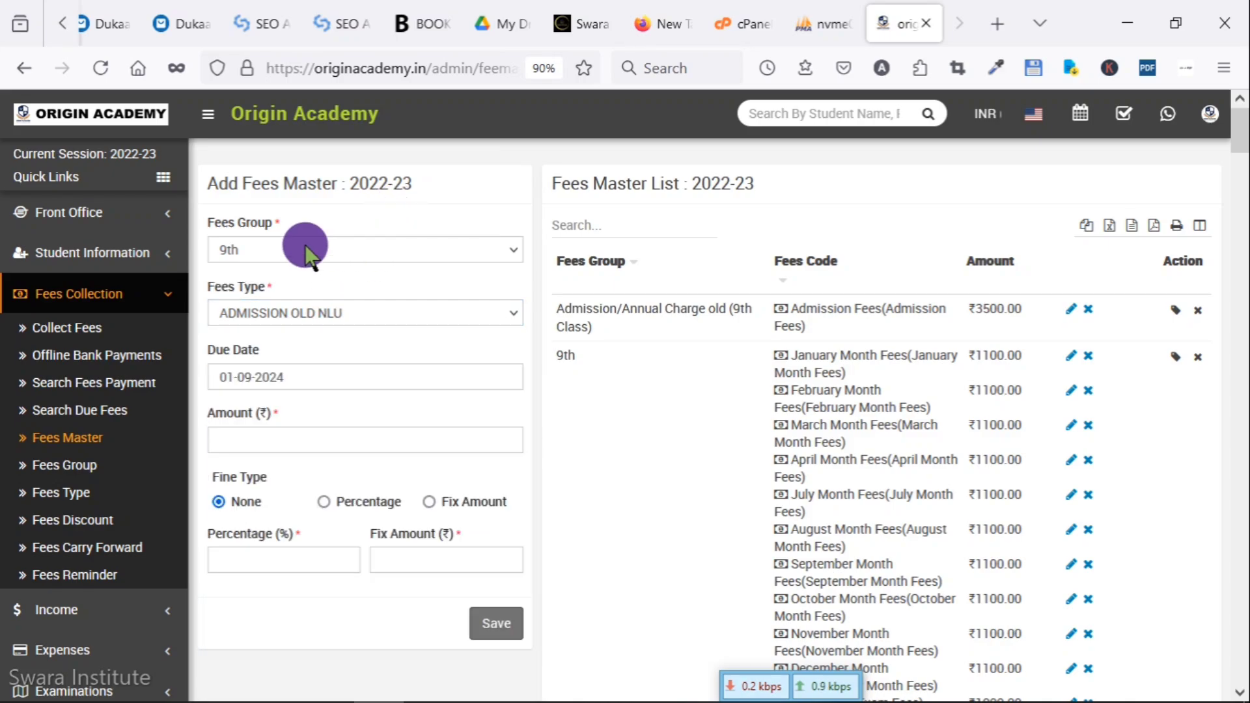
Look through the available fees groups for the new Fees Master entry, keeping 9th selected.
left_click(263, 254)
scroll(254, 521, "down", 15)
scroll(279, 441, "up", 12)
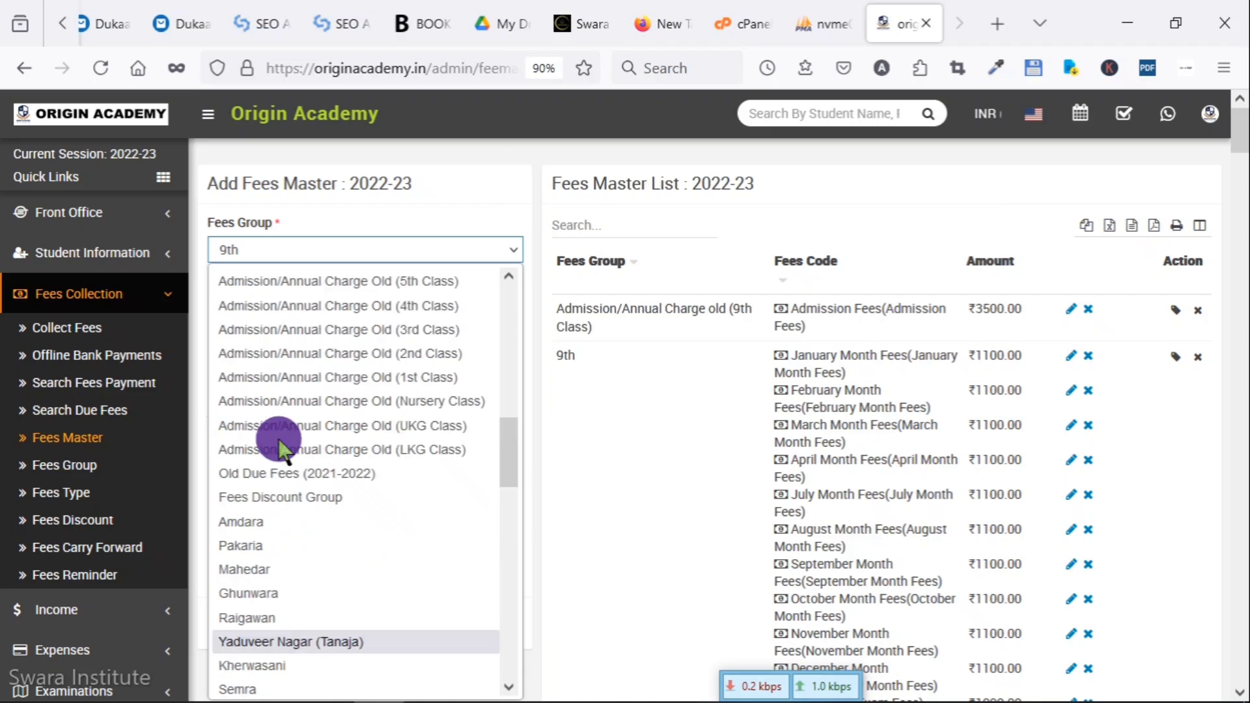
scroll(280, 441, "down", 5)
scroll(321, 338, "up", 3)
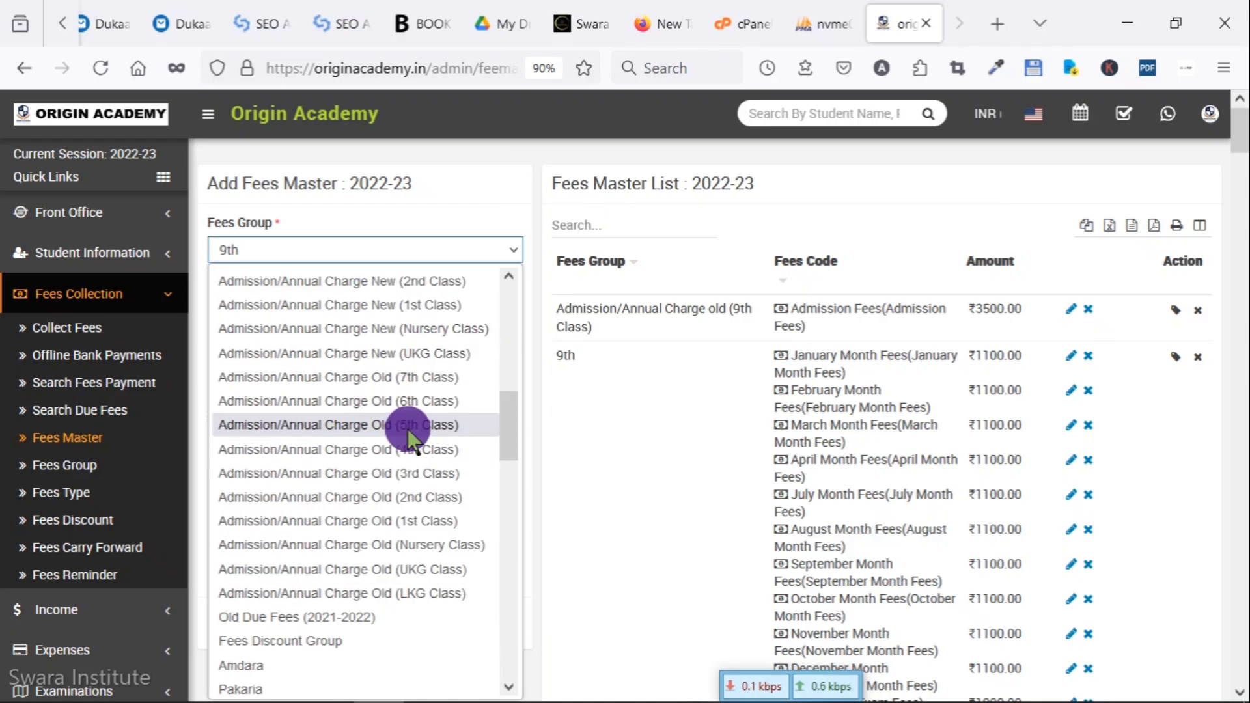
scroll(405, 427, "up", 10)
scroll(365, 495, "down", 15)
left_click(413, 163)
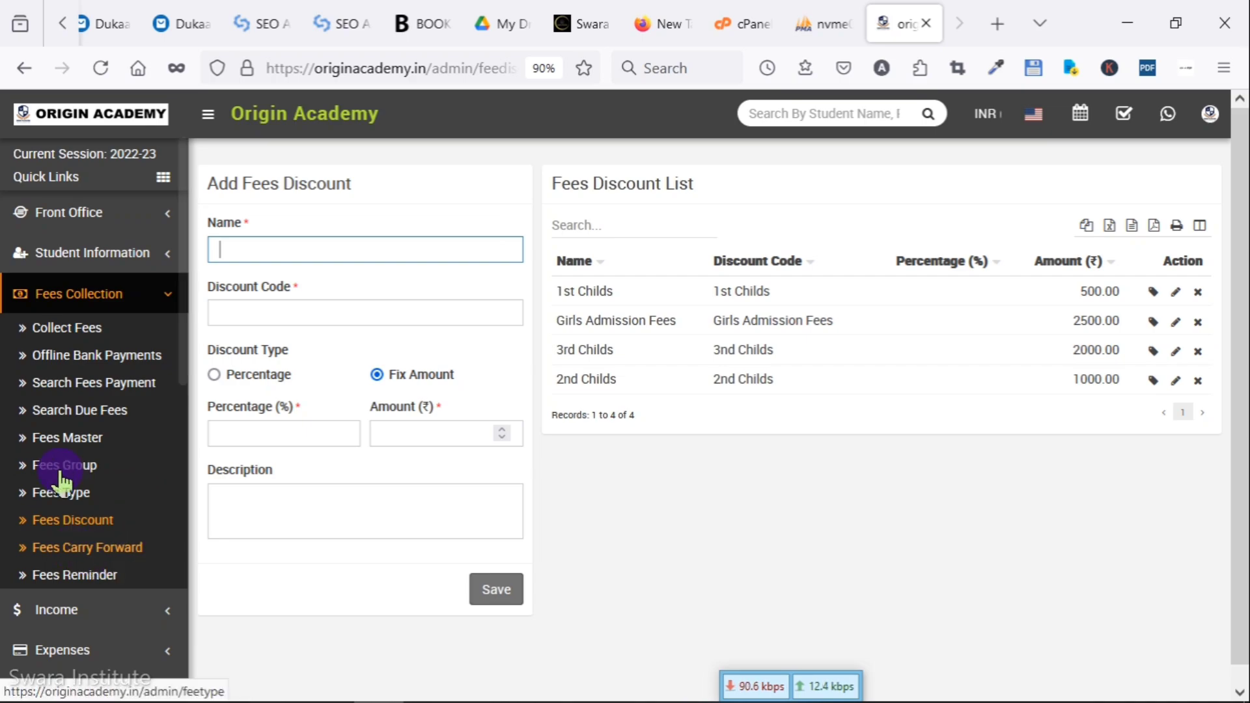
Examine the discount fields and the child and girls' admission discounts in the Fees Discount List.
left_click(276, 435)
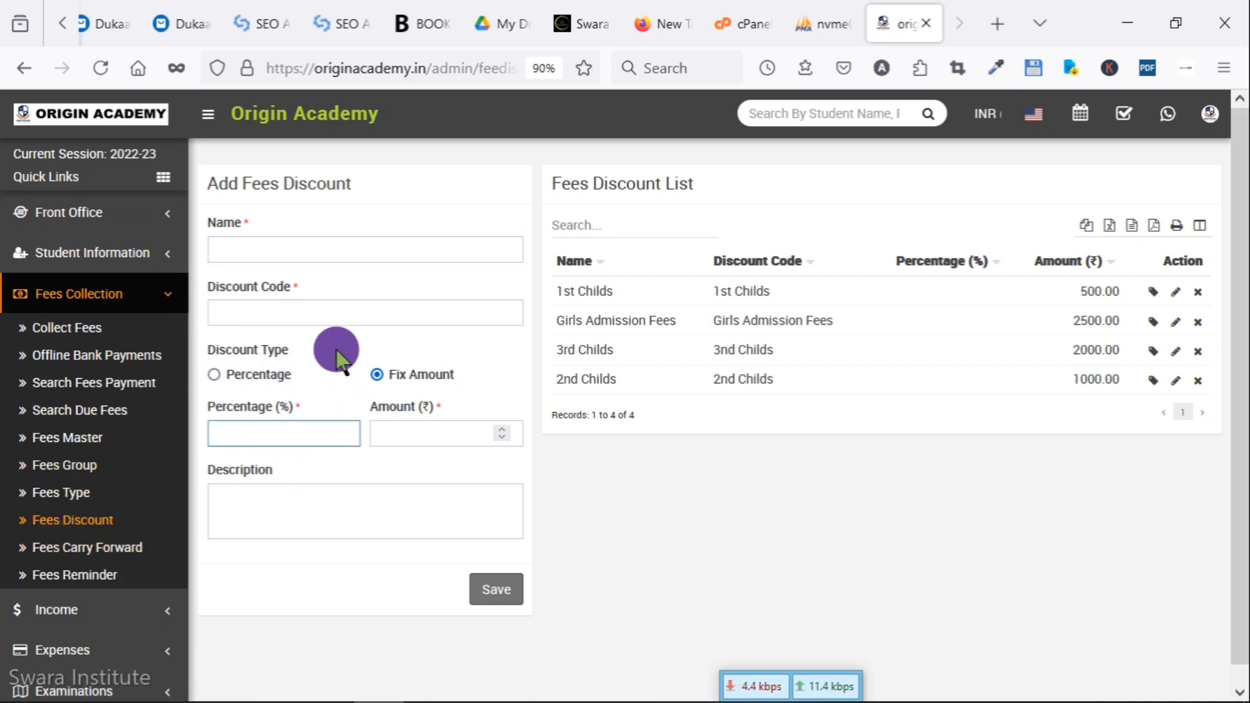
left_click_drag(553, 291, 615, 295)
left_click_drag(561, 330, 659, 323)
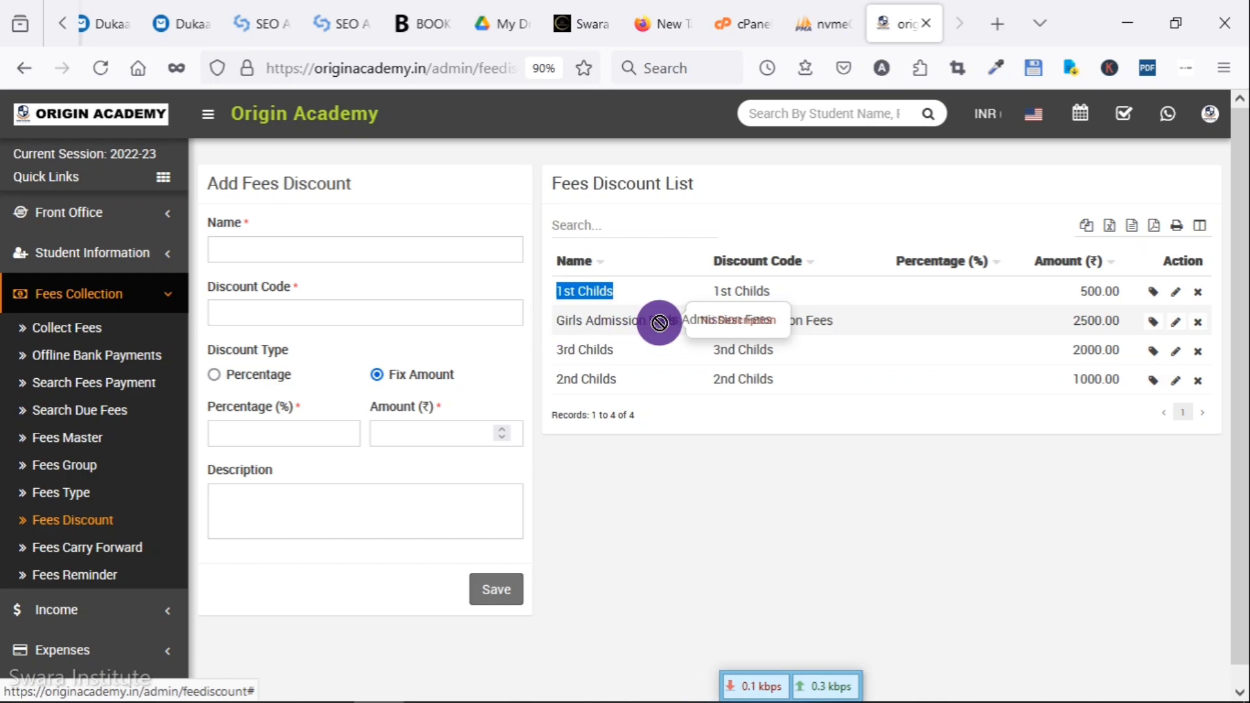
left_click_drag(553, 350, 615, 351)
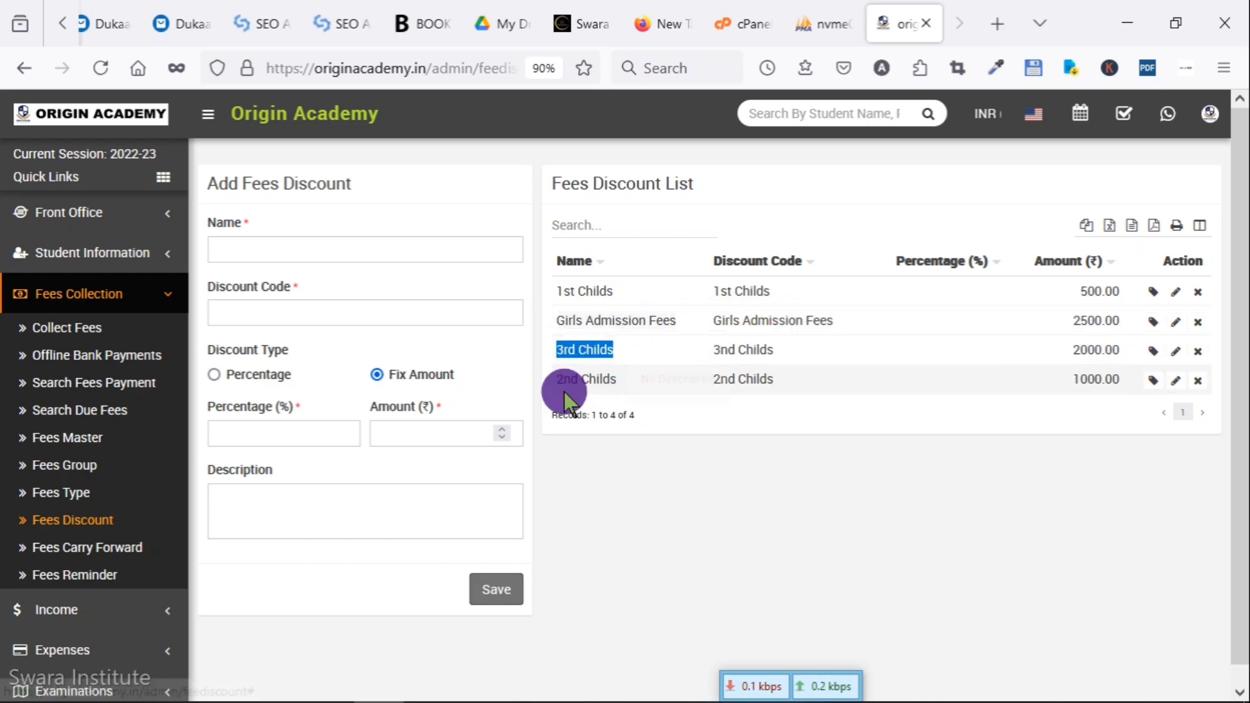
left_click(570, 390)
triple_click(571, 391)
left_click(1029, 475)
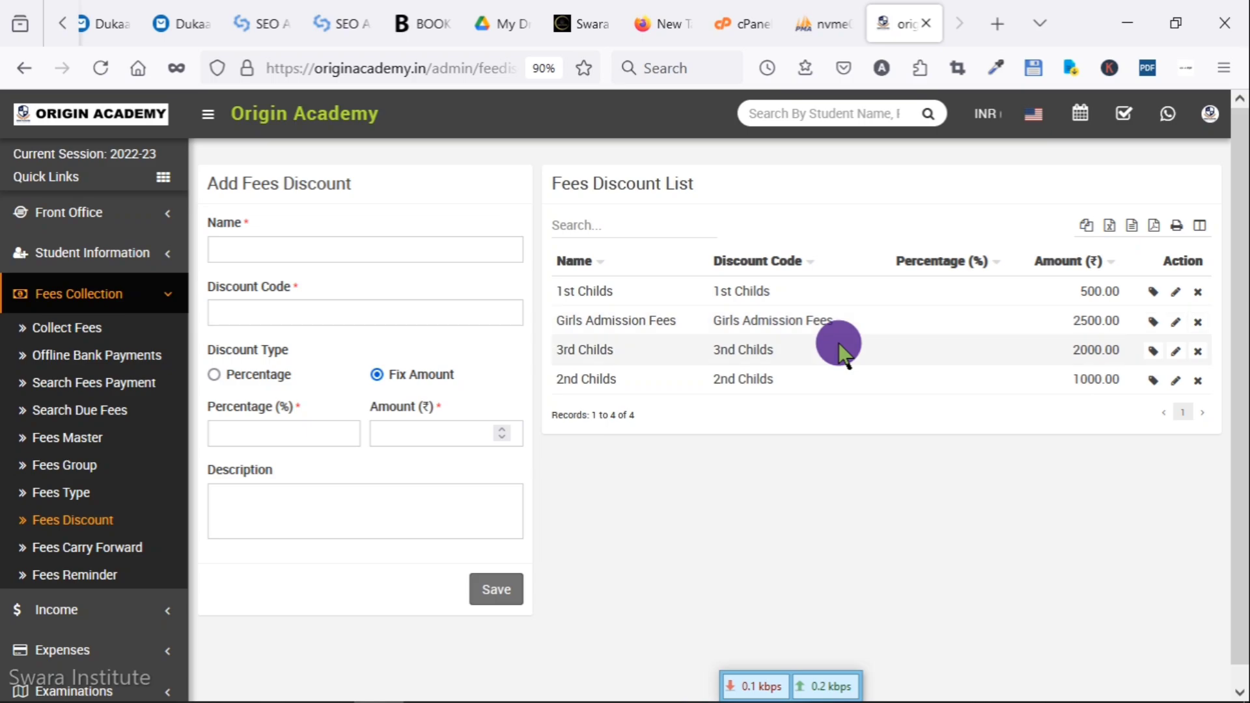
Open Fees Carry Forward and search the previous session balances for a section of class 3rd.
left_click(46, 547)
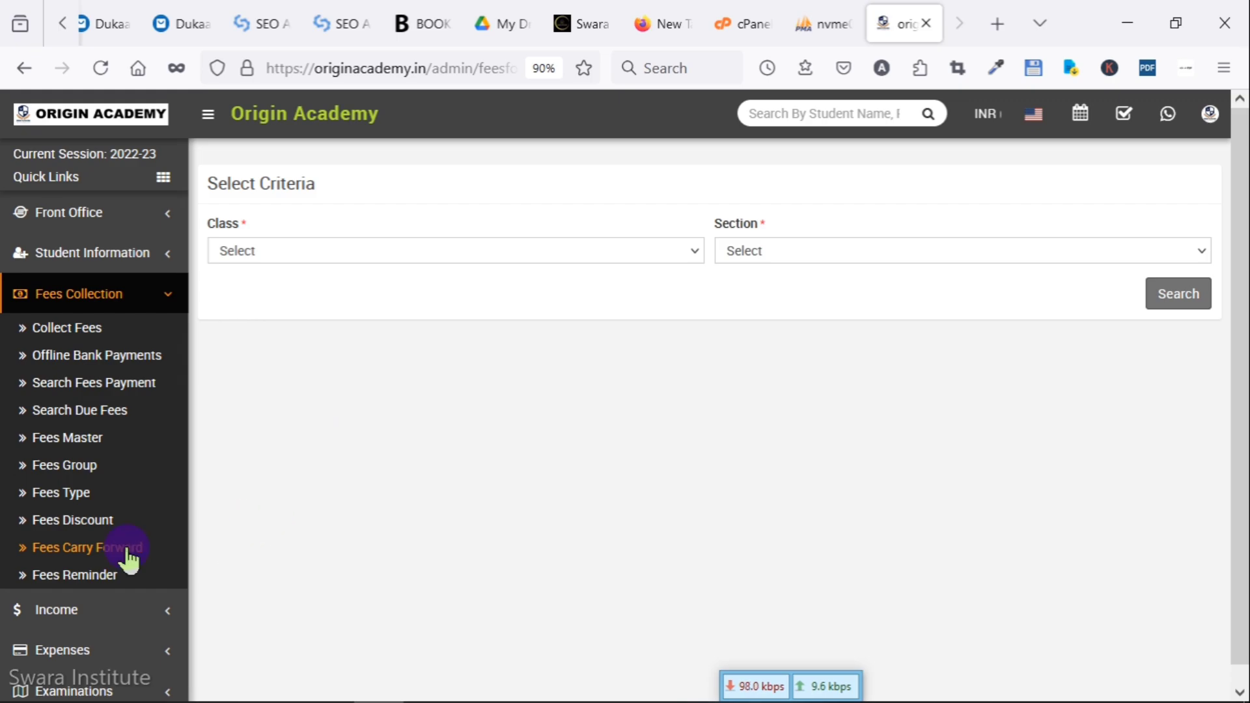
left_click(300, 248)
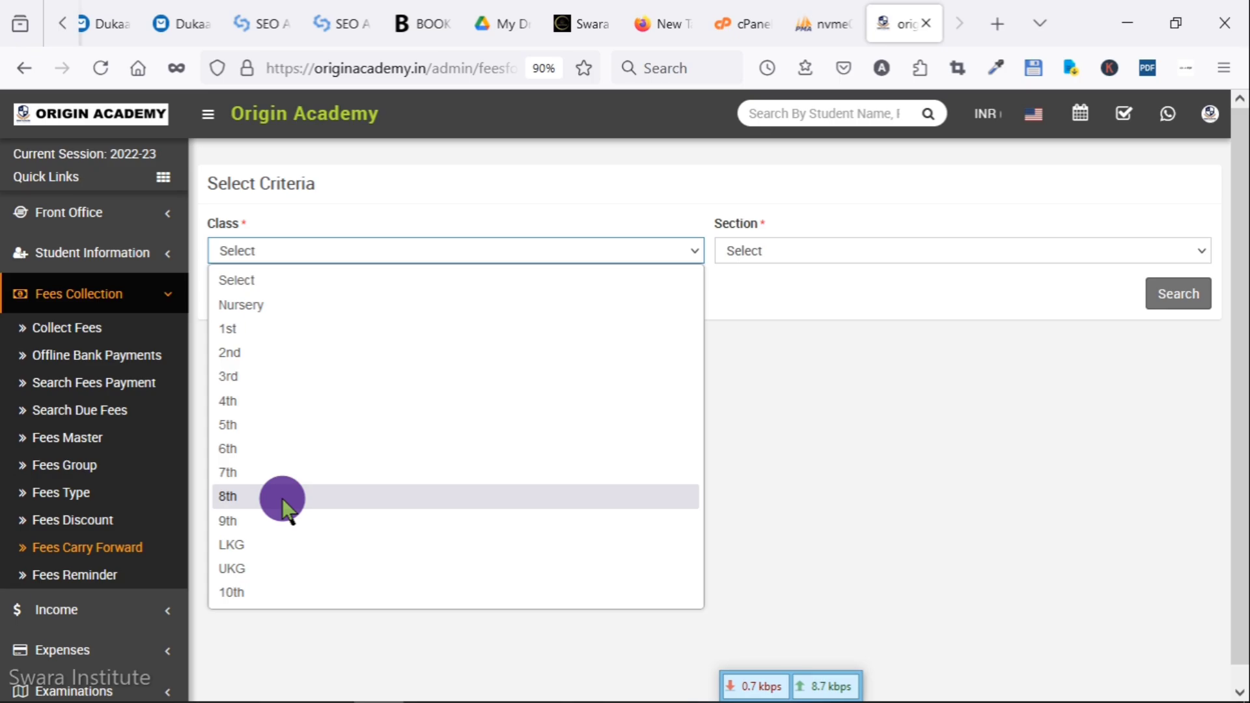
left_click(281, 377)
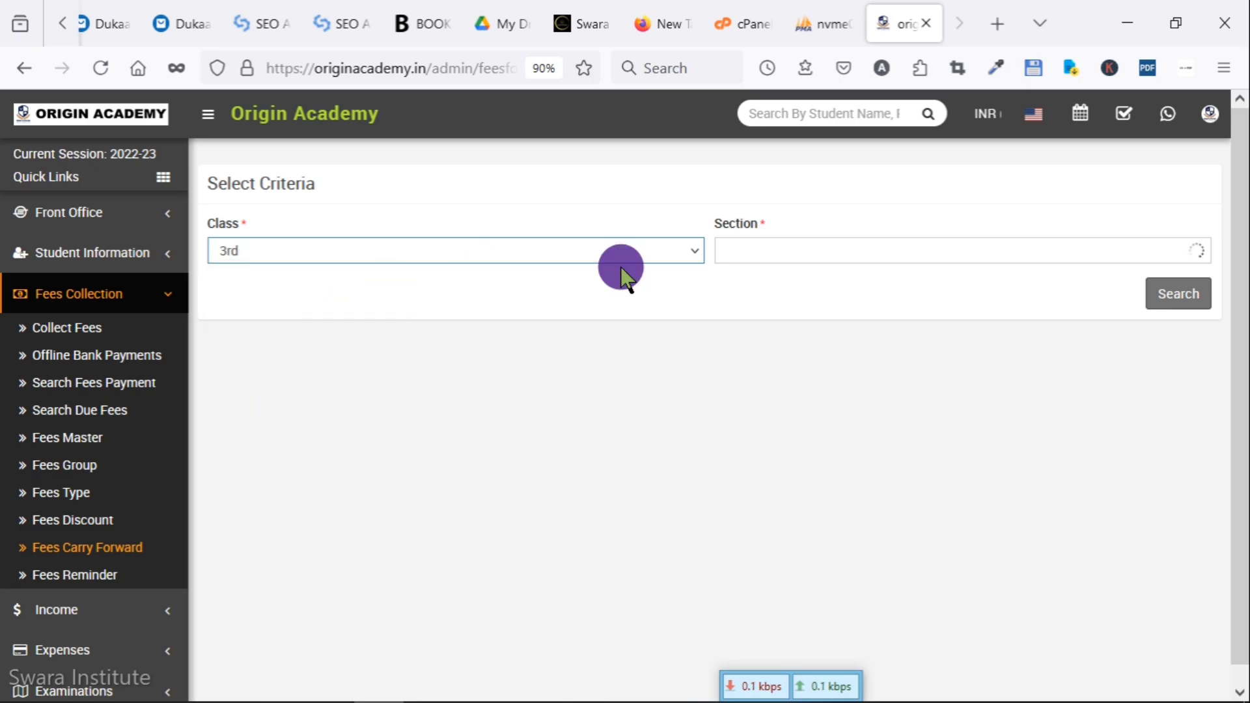
left_click(761, 261)
left_click(763, 306)
left_click(1197, 303)
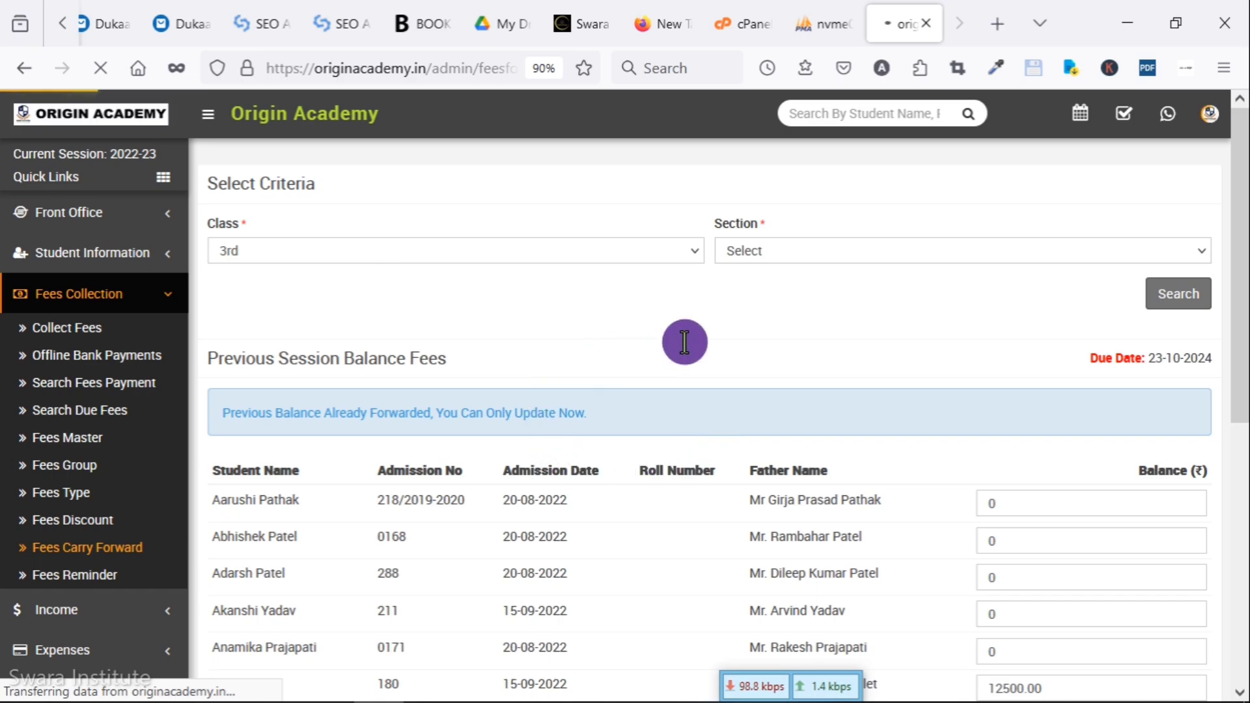
Examine the class 3rd students' previous session balances, comparing student rows with and without an outstanding amount.
scroll(684, 342, "down", 5)
left_click_drag(1107, 360, 934, 371)
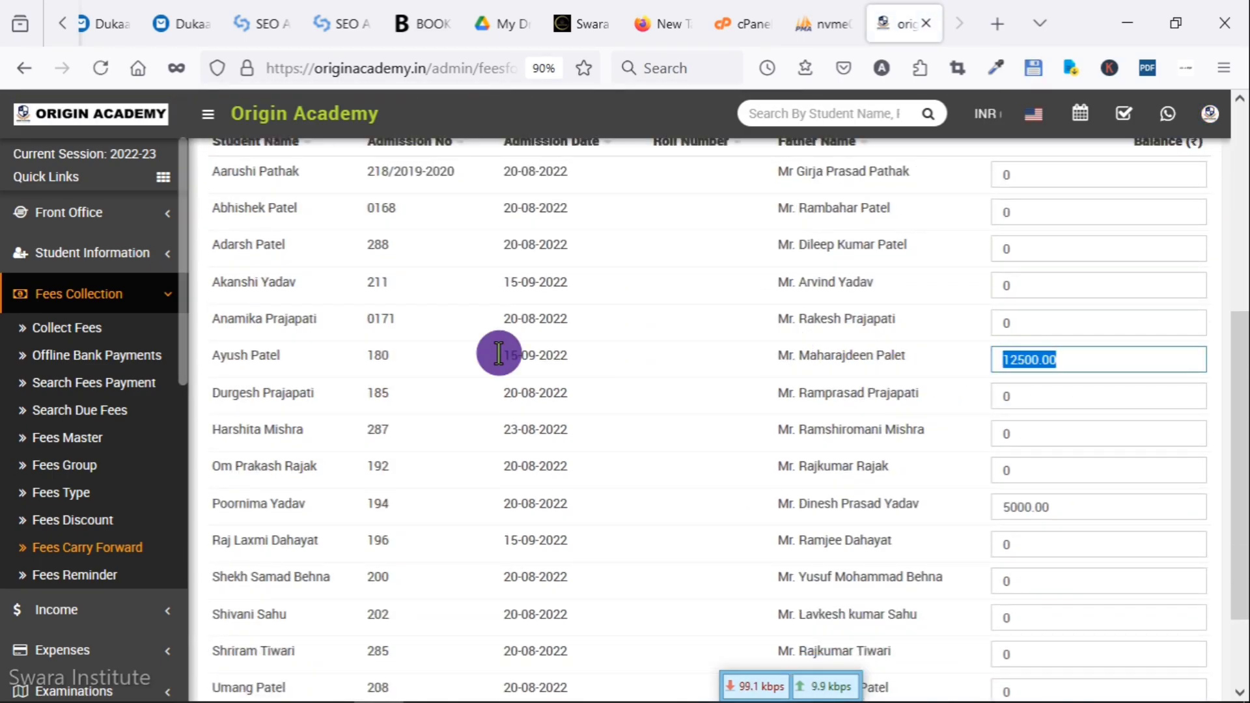
left_click_drag(213, 355, 624, 361)
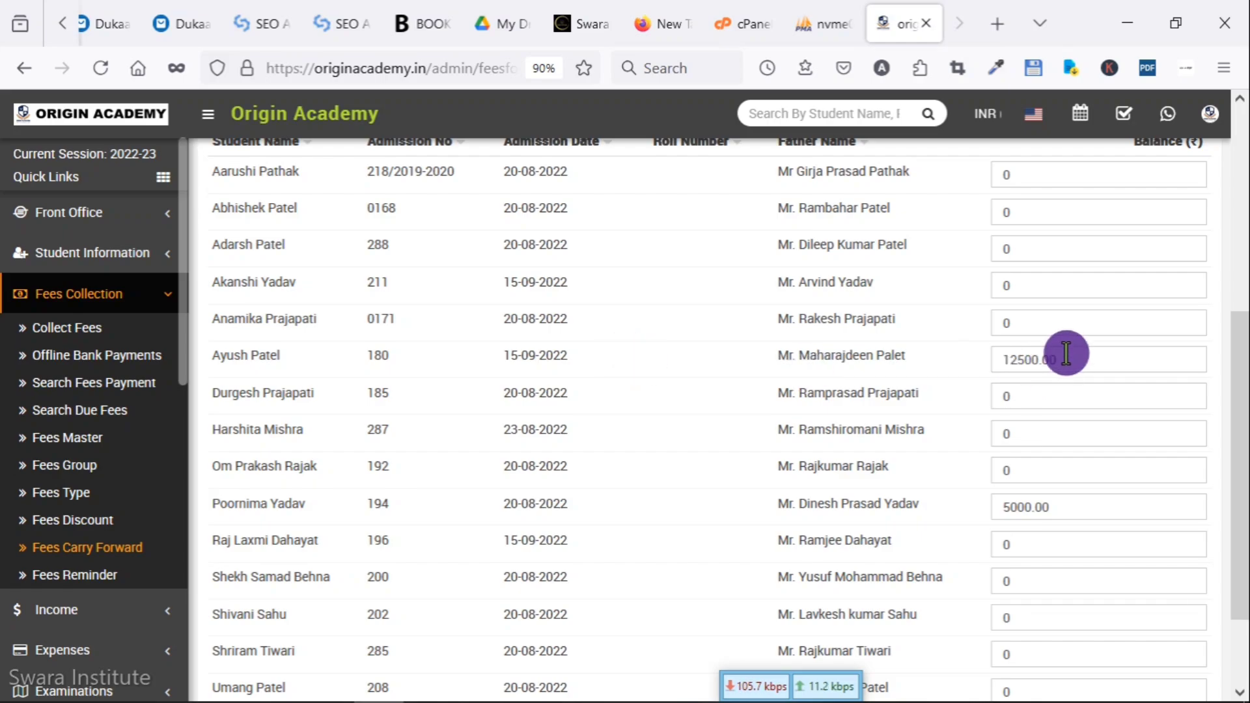
scroll(1066, 354, "down", 2)
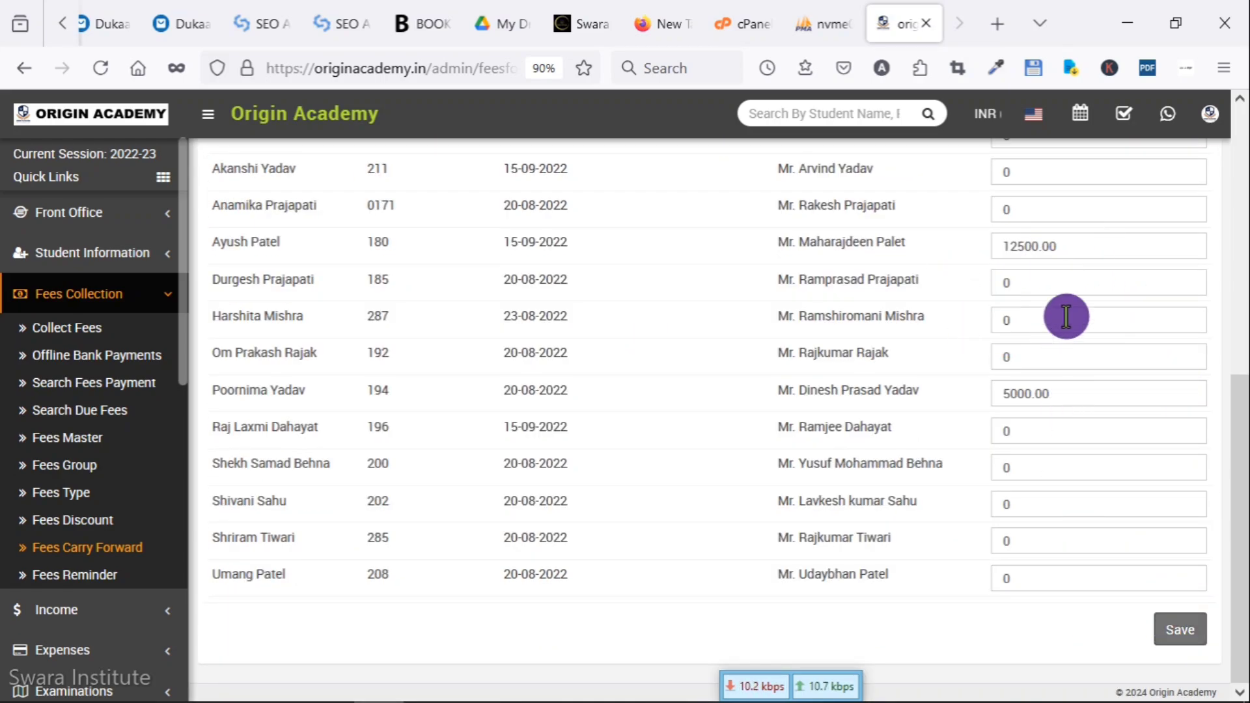
left_click_drag(775, 281, 909, 284)
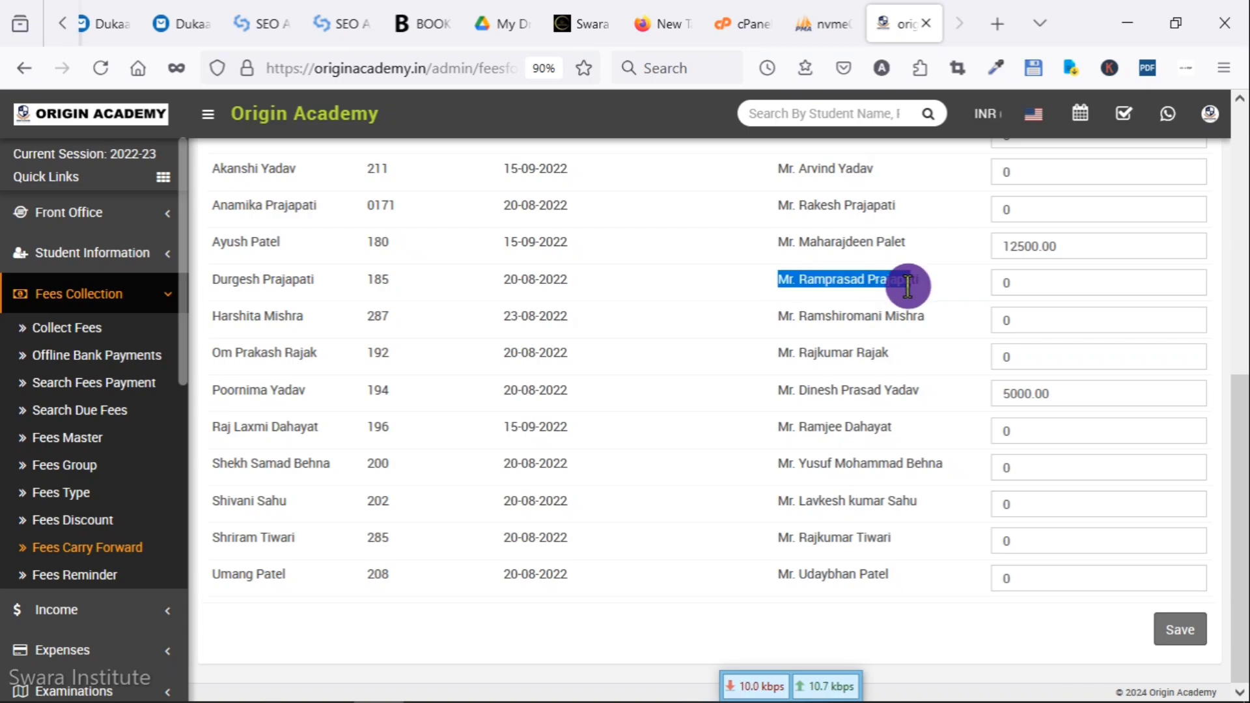
double_click(1015, 291)
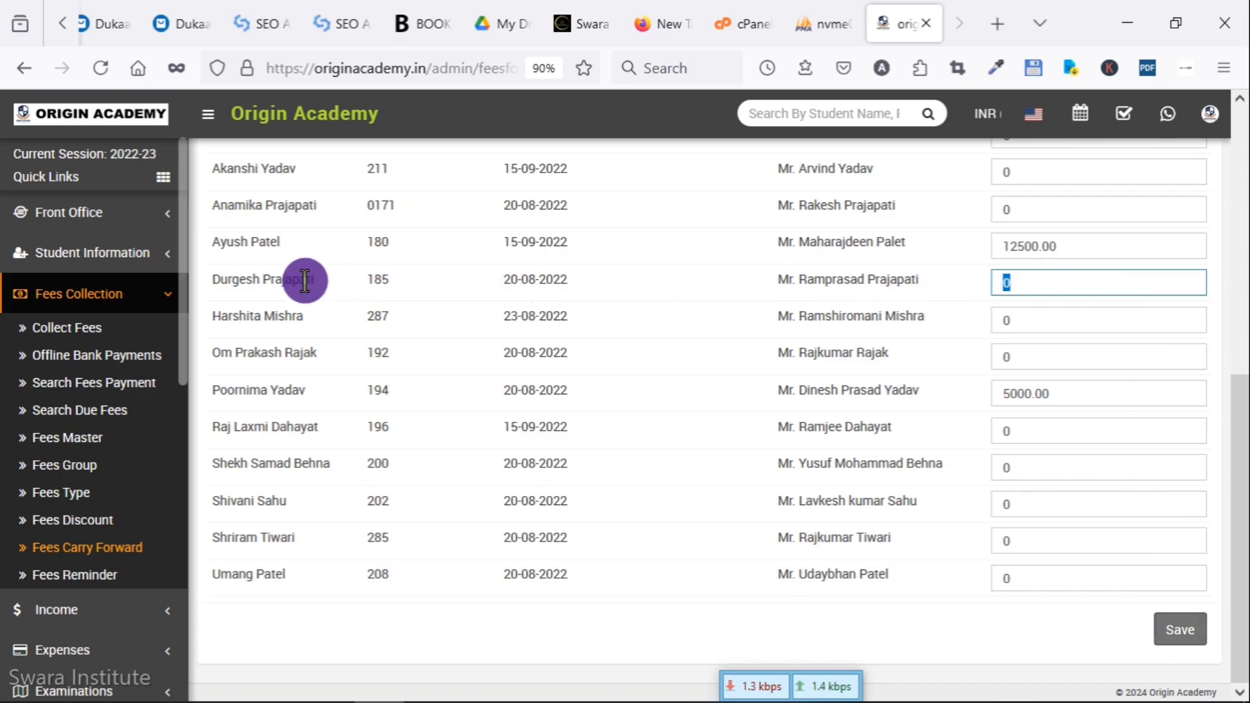
left_click_drag(204, 287, 231, 282)
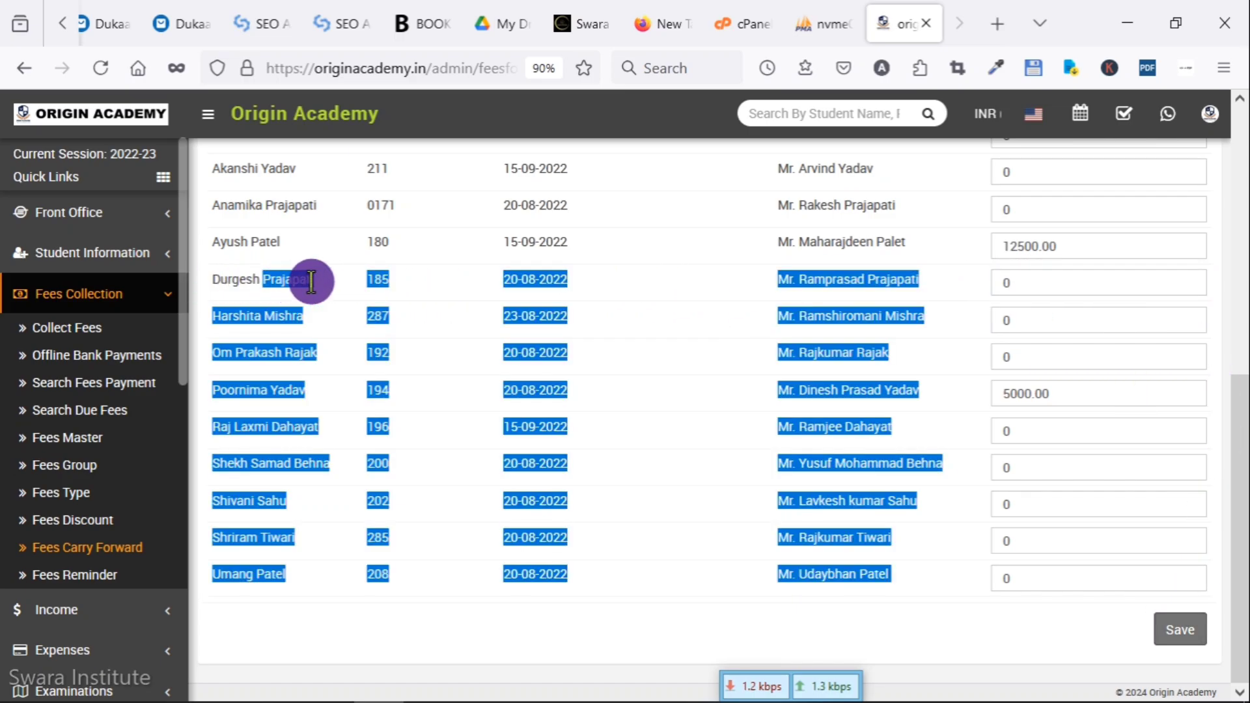
mouse_move(311, 282)
left_mouse_down()
mouse_move(207, 290)
mouse_move(326, 297)
left_mouse_up()
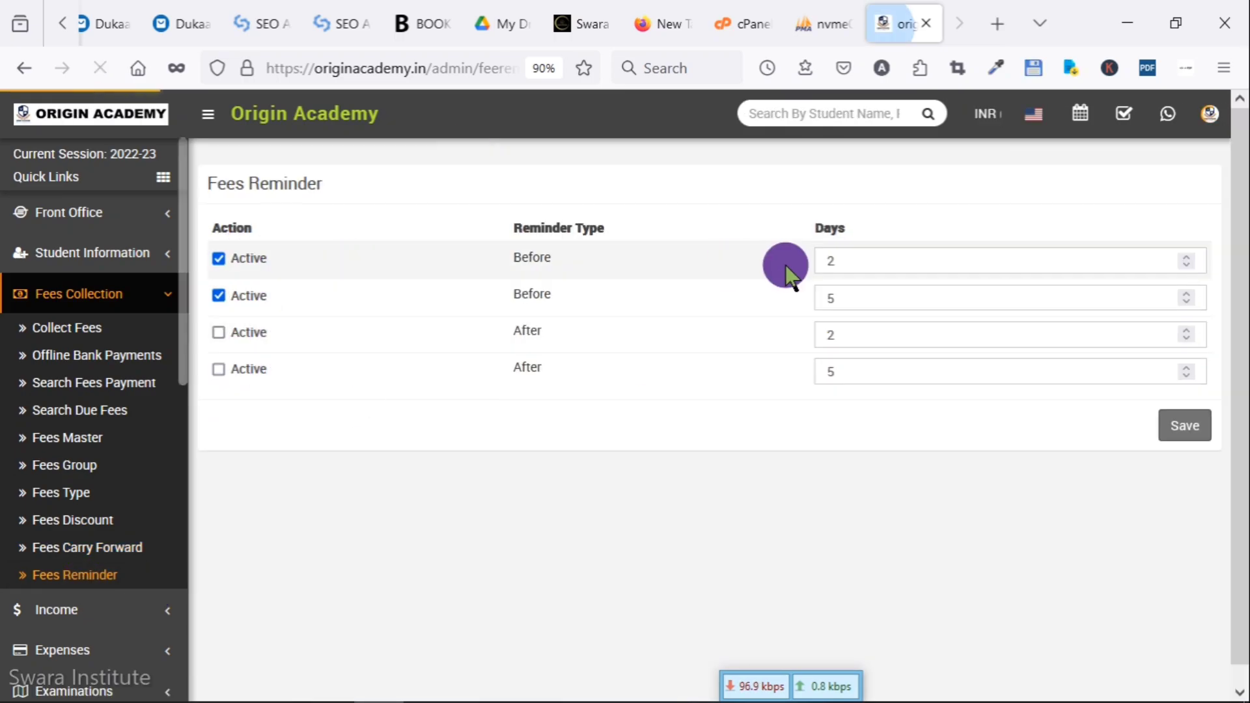
Examine the reminder types and their day values in the Fees Reminder settings.
left_click(866, 299)
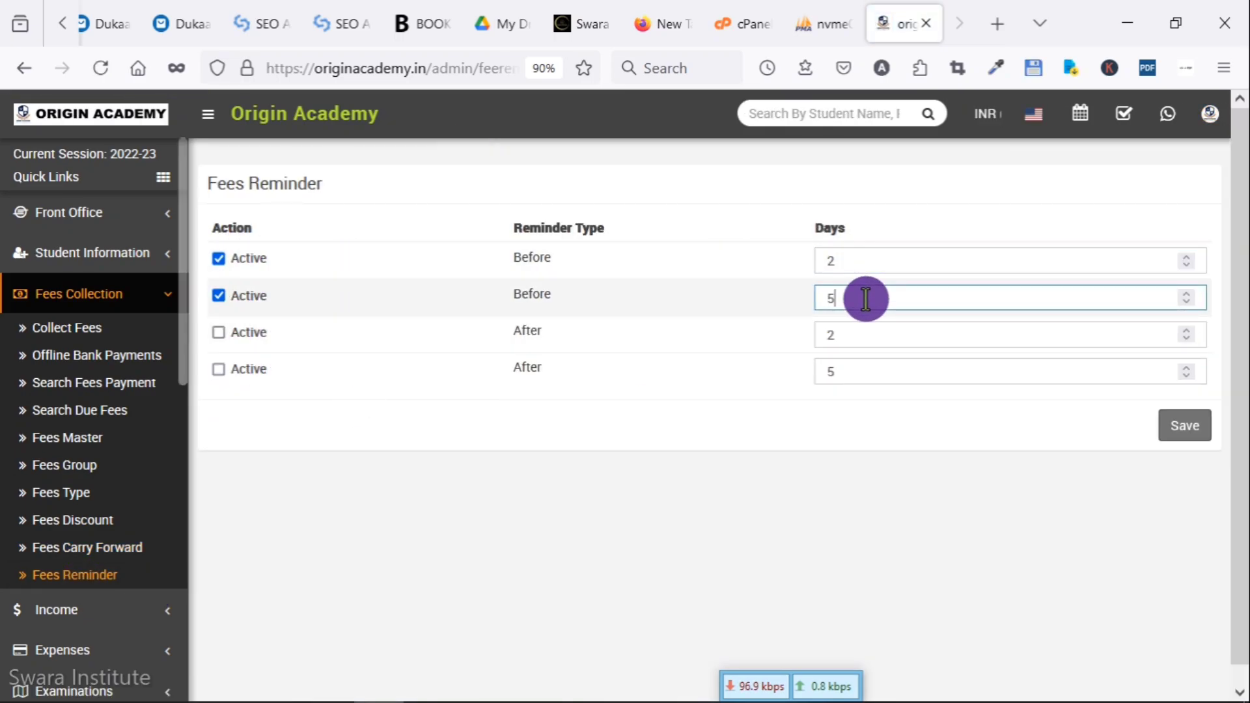
left_click_drag(510, 232, 614, 236)
left_click(614, 237)
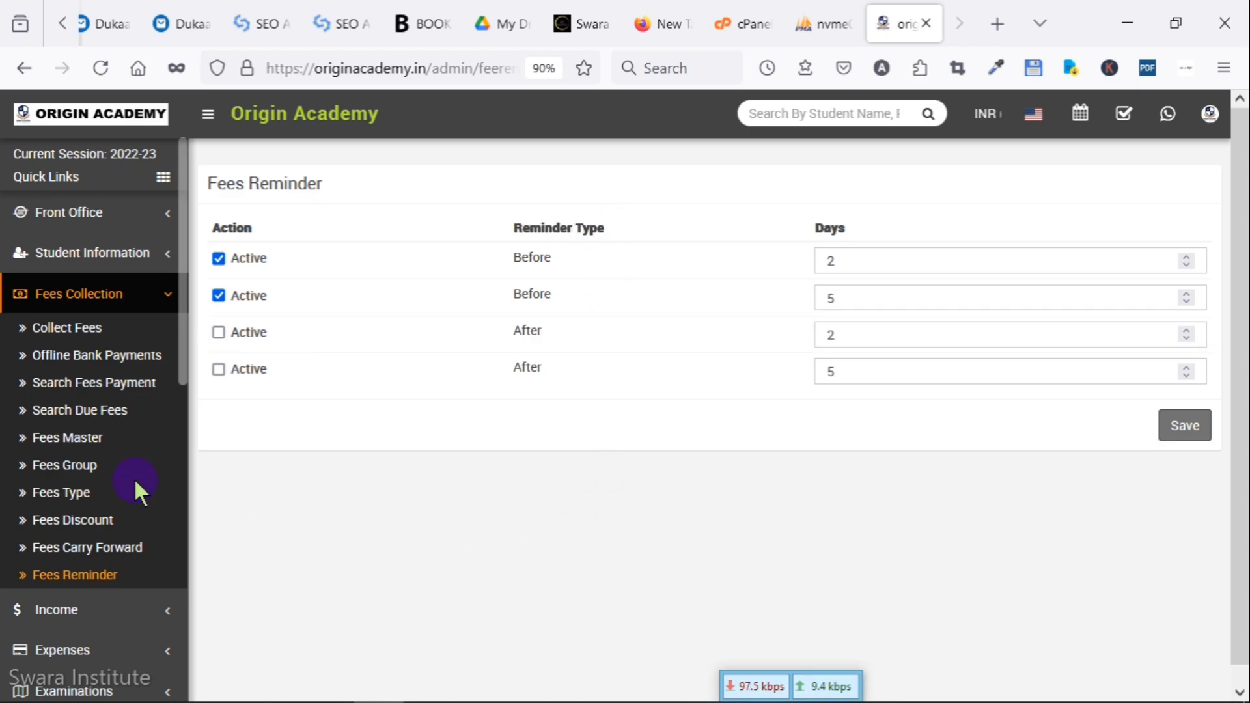
Open Add Income in the Income module and check the available income heads.
scroll(116, 478, "down", 2)
scroll(114, 479, "down", 3)
left_click(50, 277)
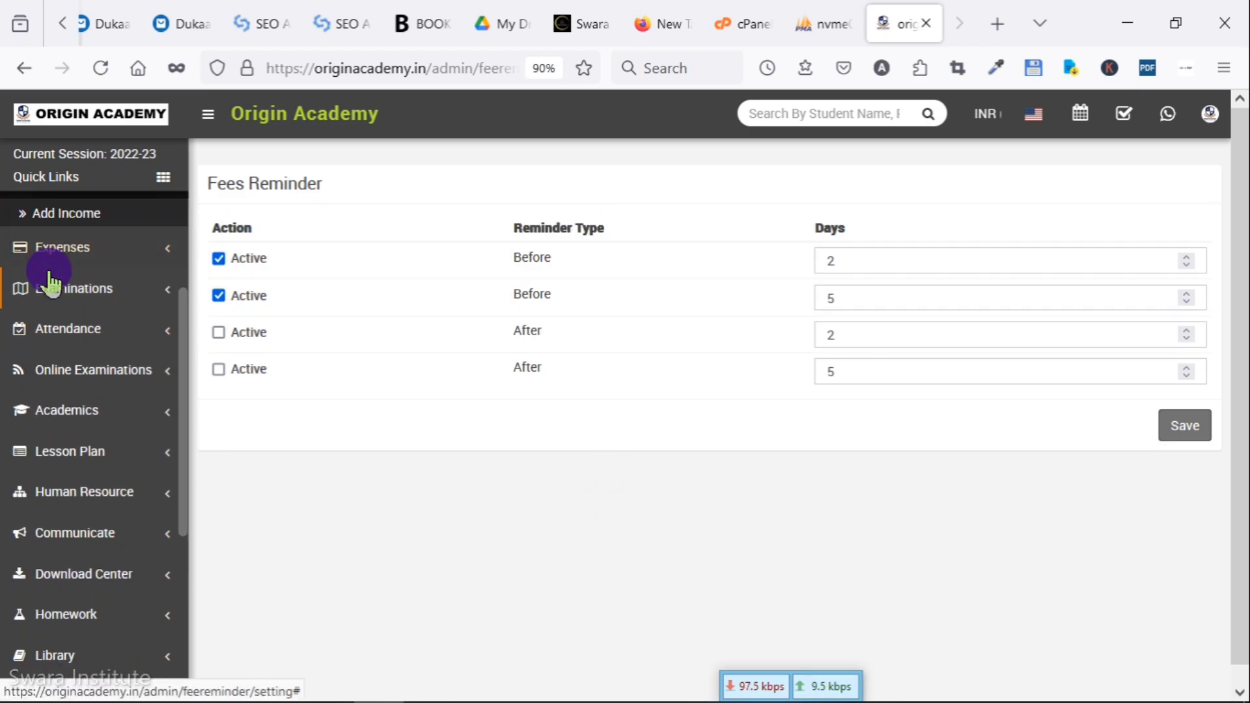
scroll(125, 369, "up", 3)
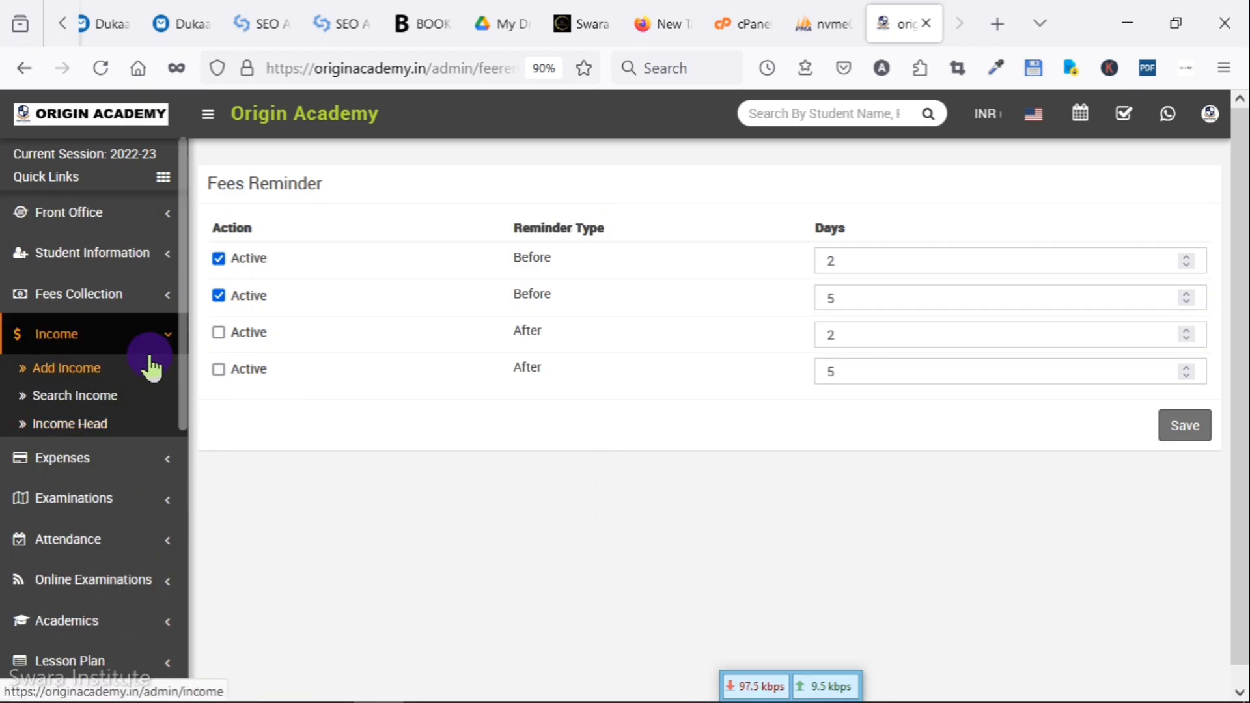
left_click(76, 371)
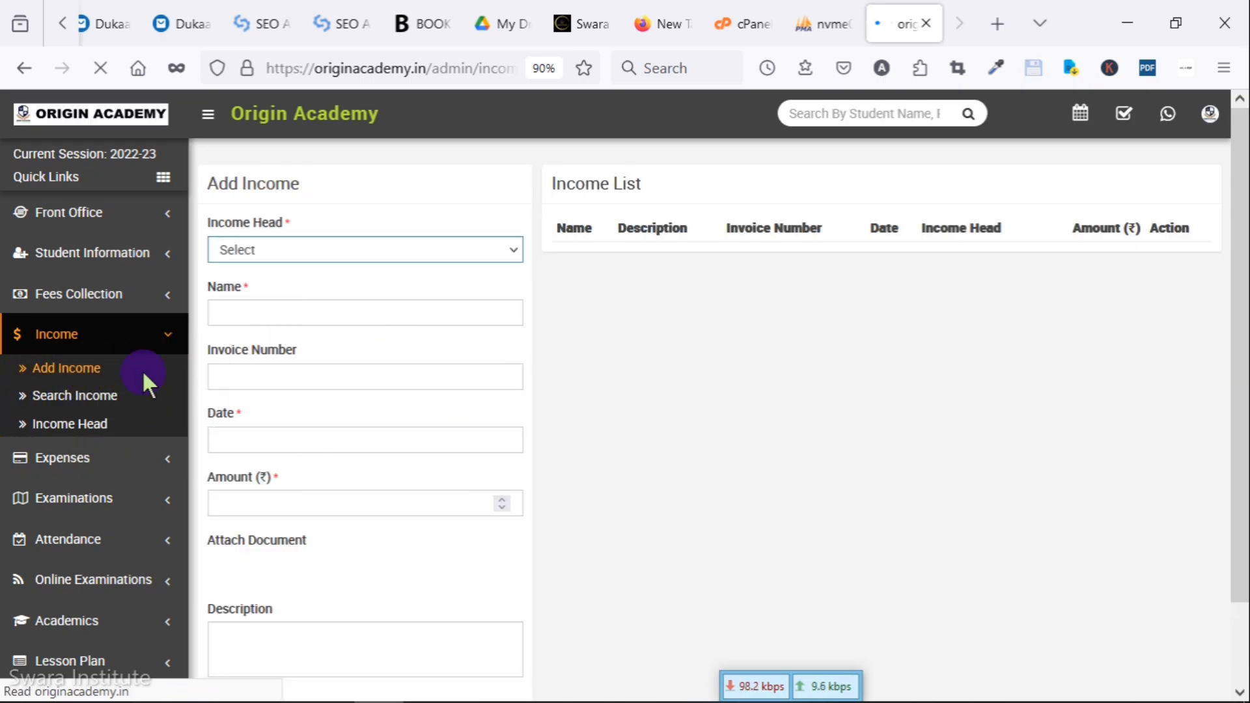
left_click(287, 253)
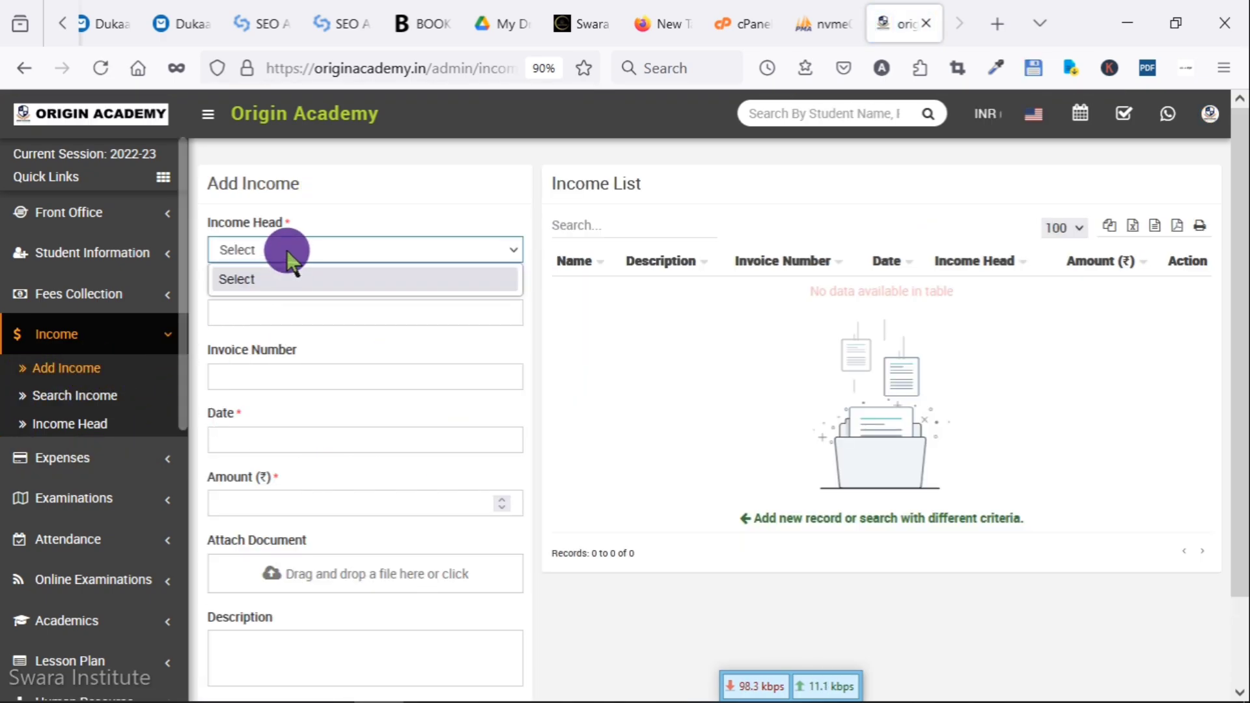
Examine the Add Income form's fields, from Name down to Attach Document and Description.
left_click(460, 313)
scroll(304, 606, "down", 2)
scroll(354, 567, "up", 2)
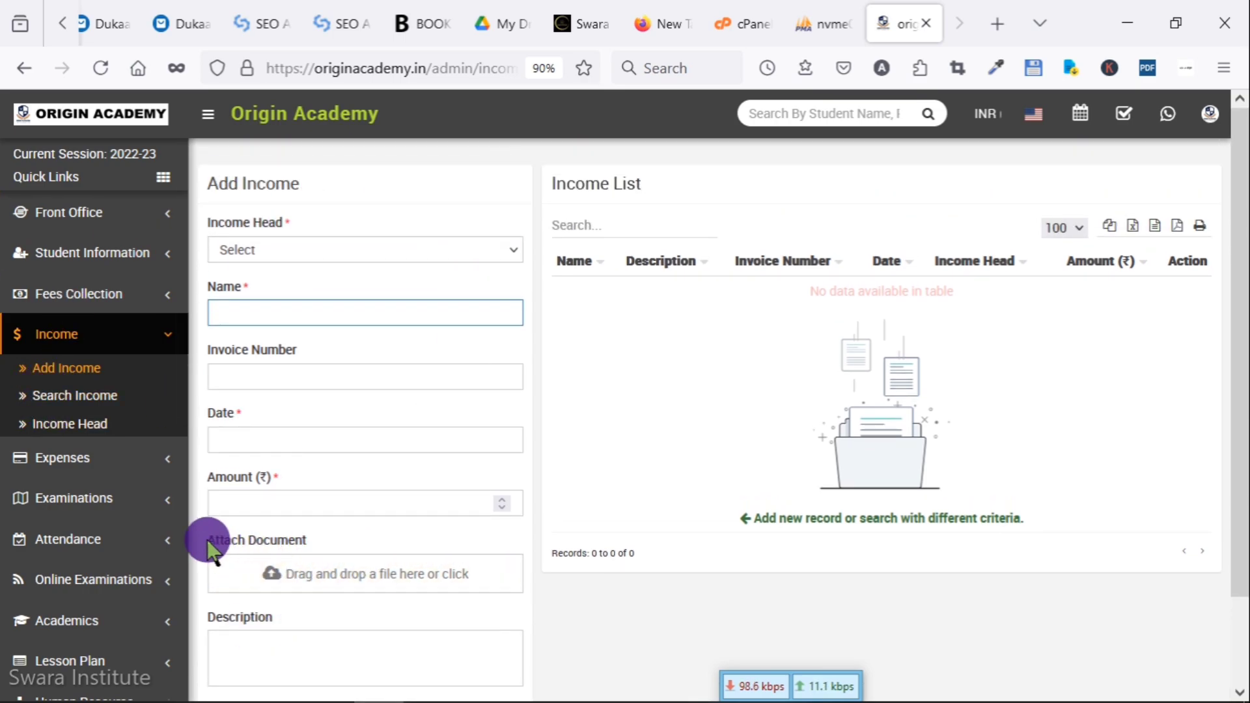
left_click_drag(207, 541, 350, 545)
left_click(702, 381)
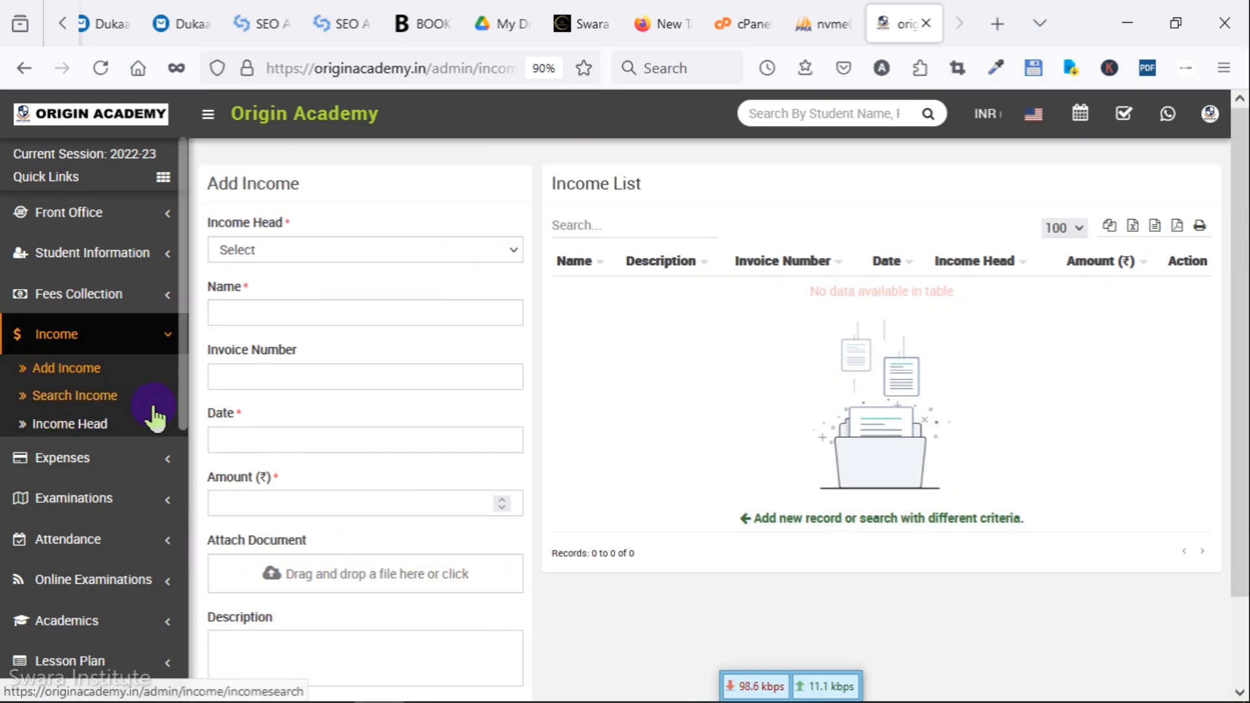
Look through the submenu entries of the Expenses, Examinations, Attendance, Online Examinations and Academics modules.
left_click(79, 459)
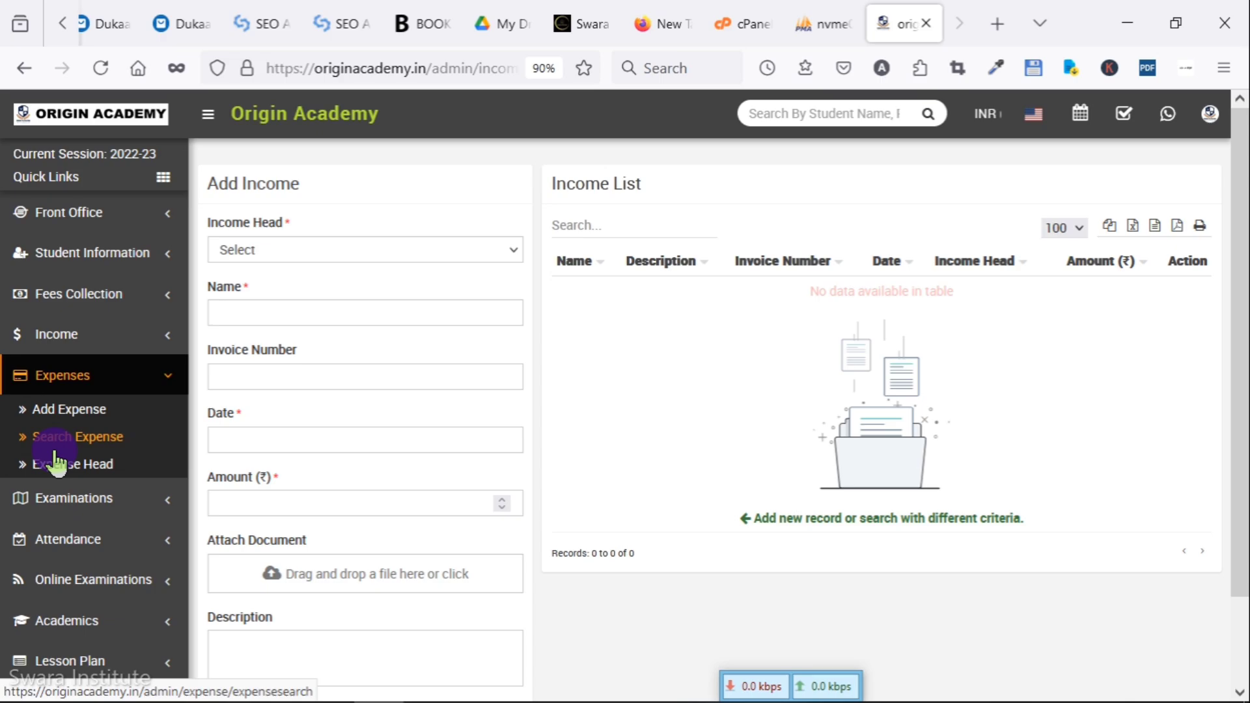
left_click(93, 511)
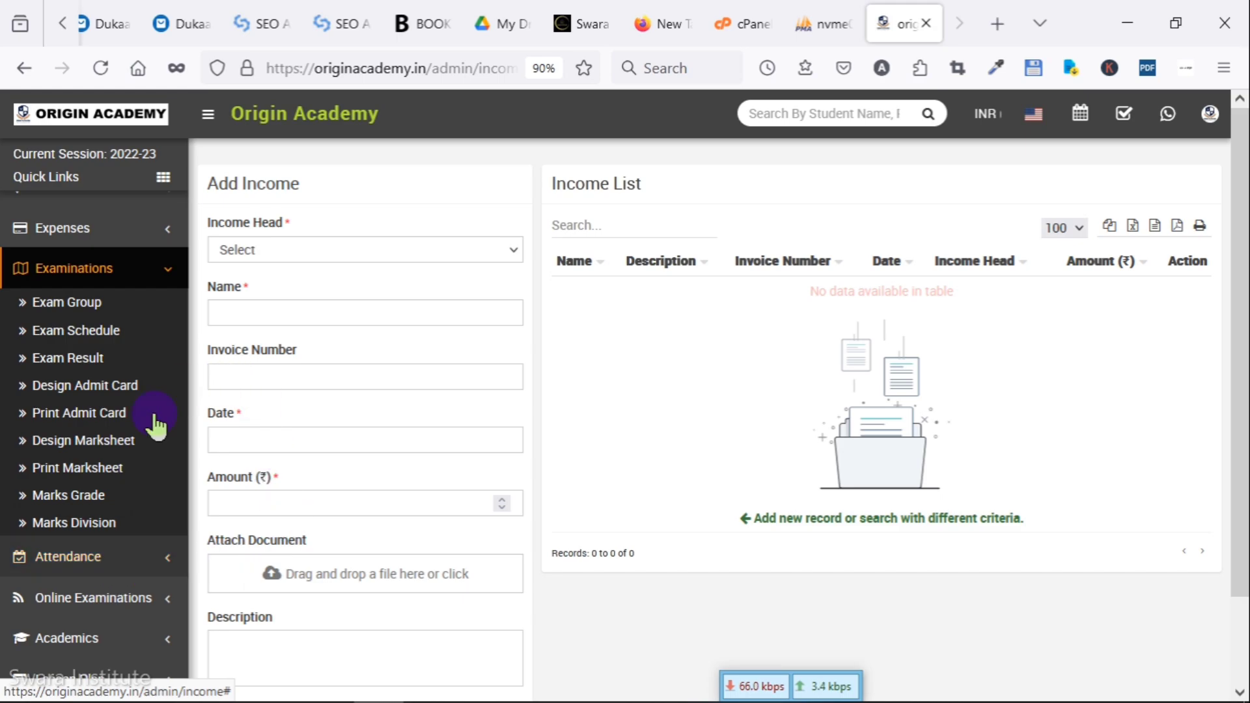
left_click(120, 564)
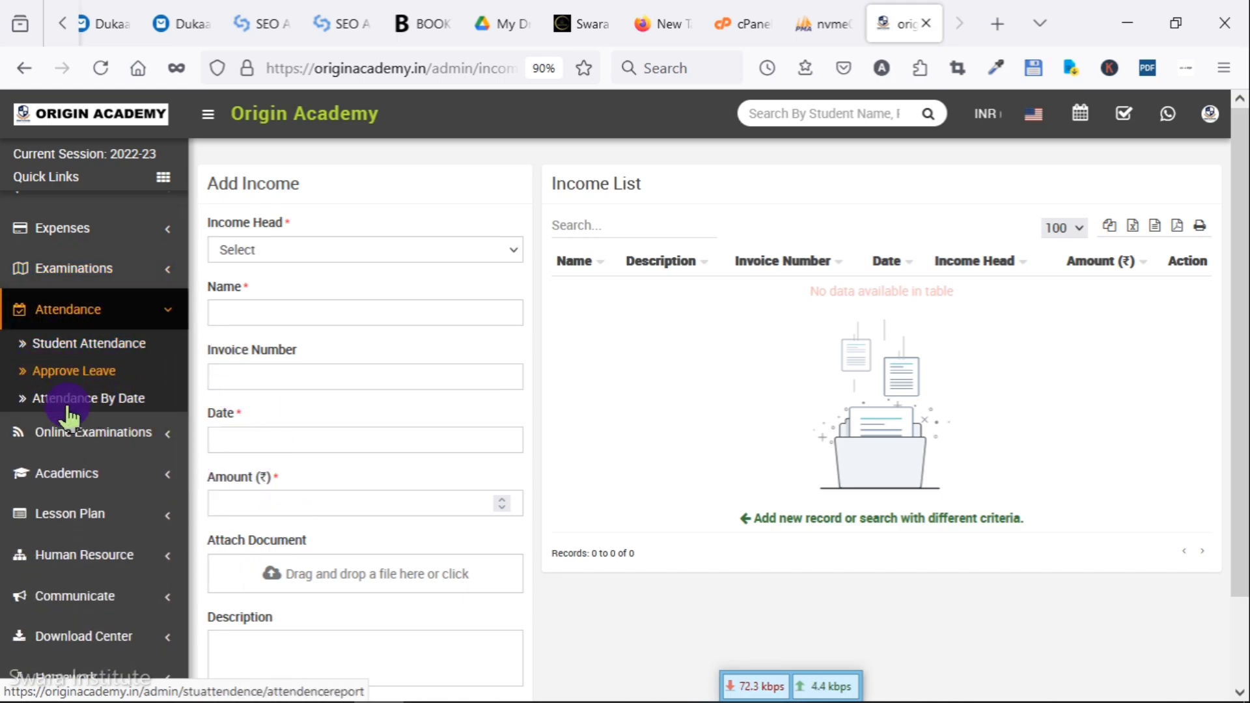
left_click(111, 441)
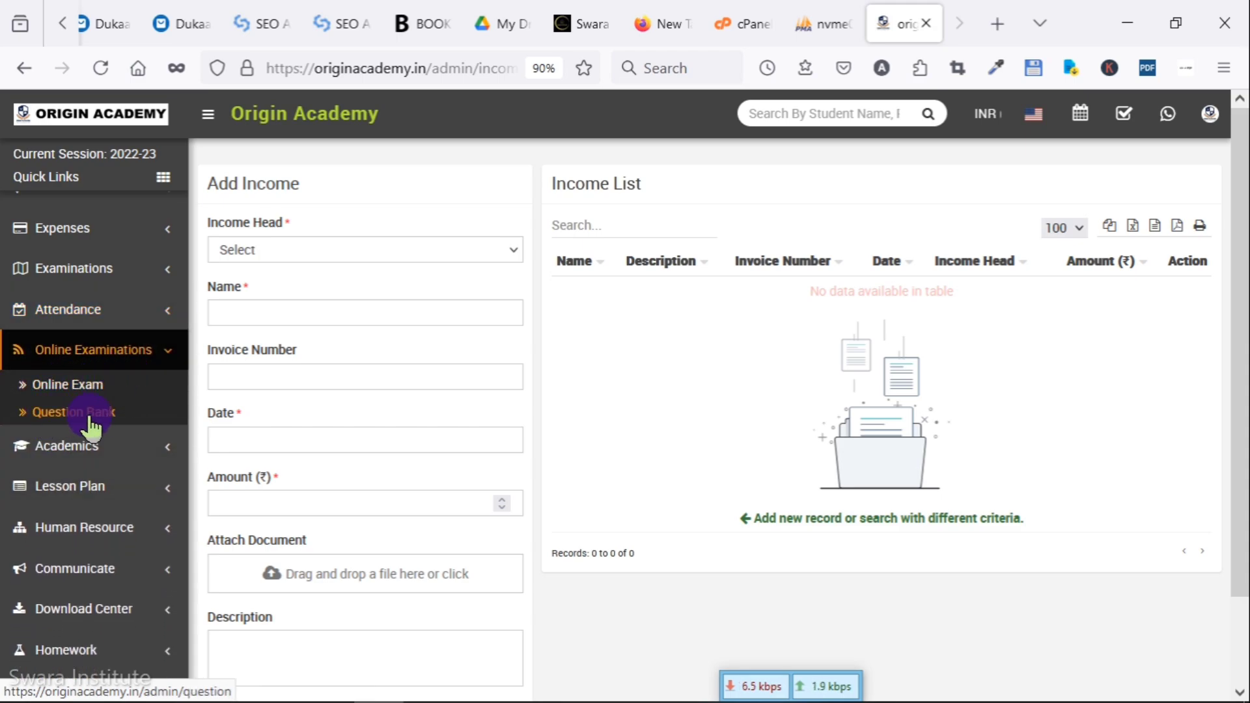
left_click(102, 448)
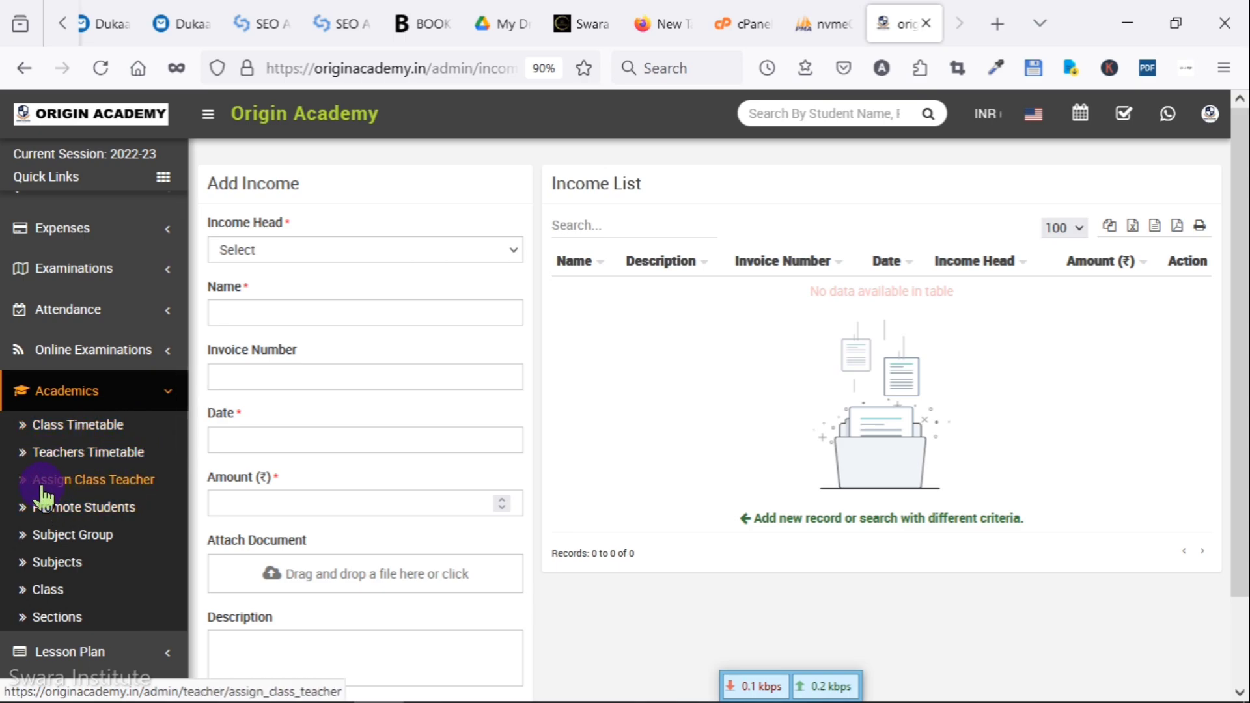
Open Assign Class Teacher under Academics and examine the whole Class Teacher List.
left_click(156, 490)
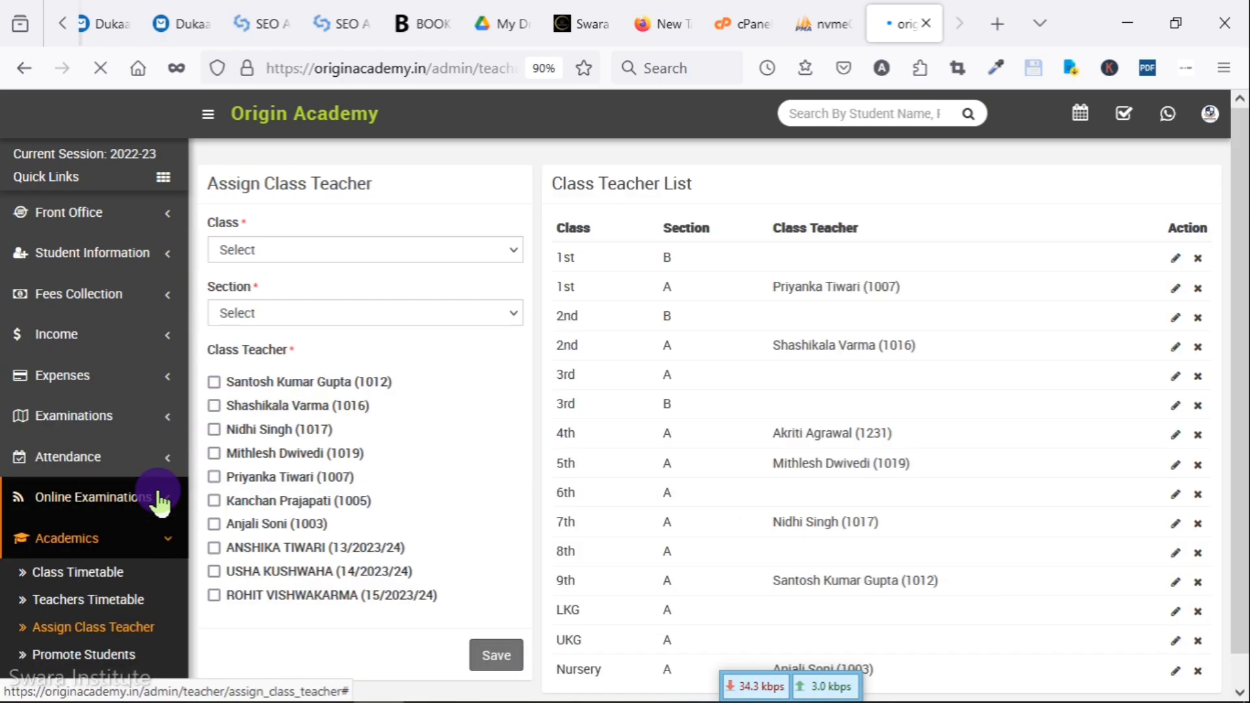
left_click(379, 261)
left_click(456, 189)
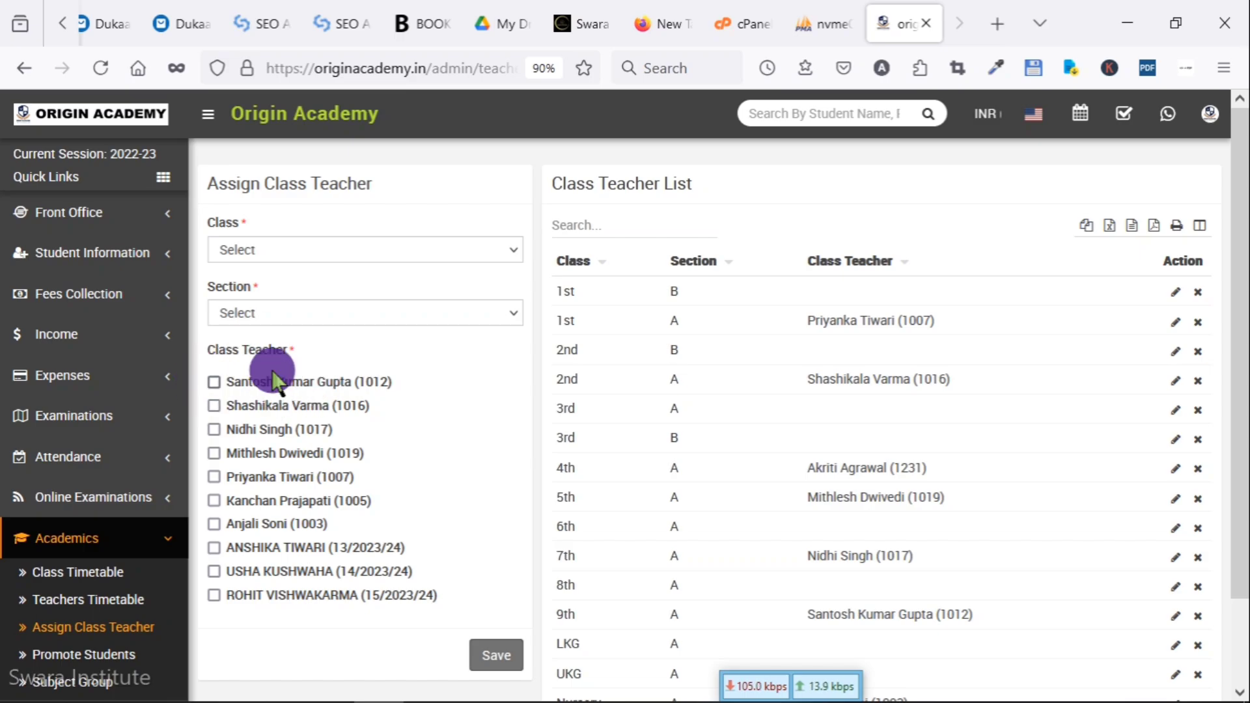
scroll(687, 521, "down", 2)
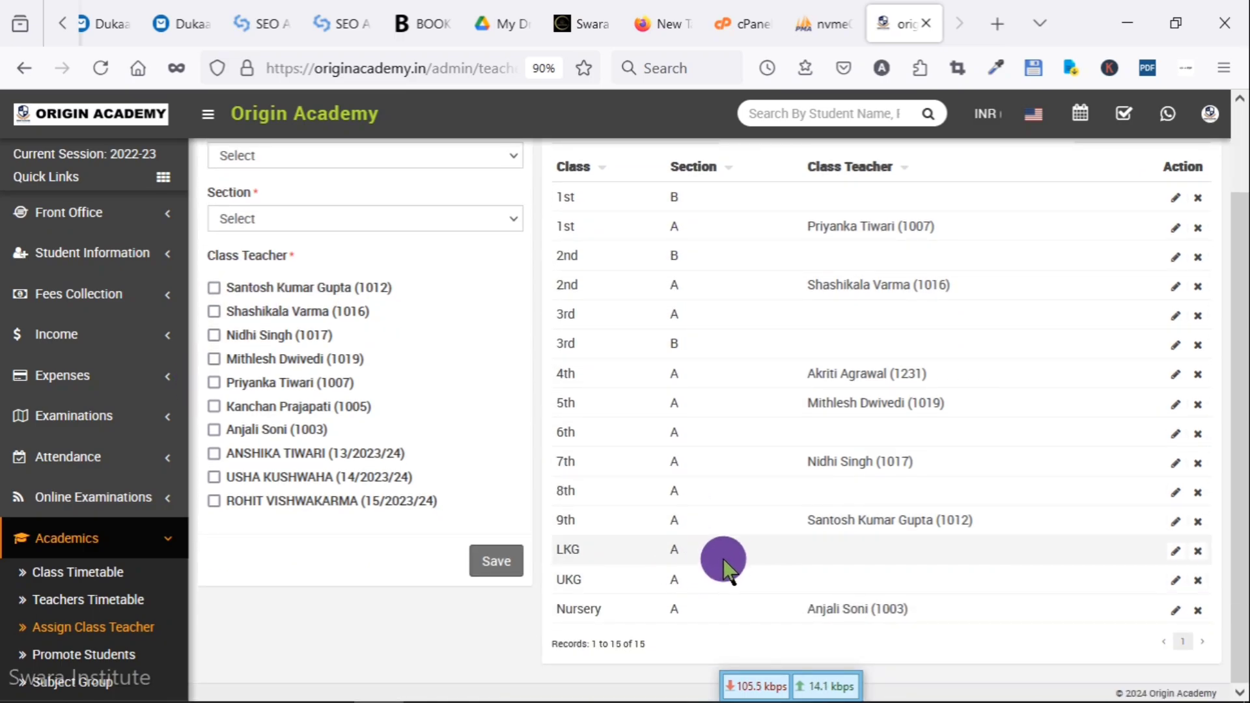
scroll(724, 565, "up", 2)
scroll(101, 576, "down", 2)
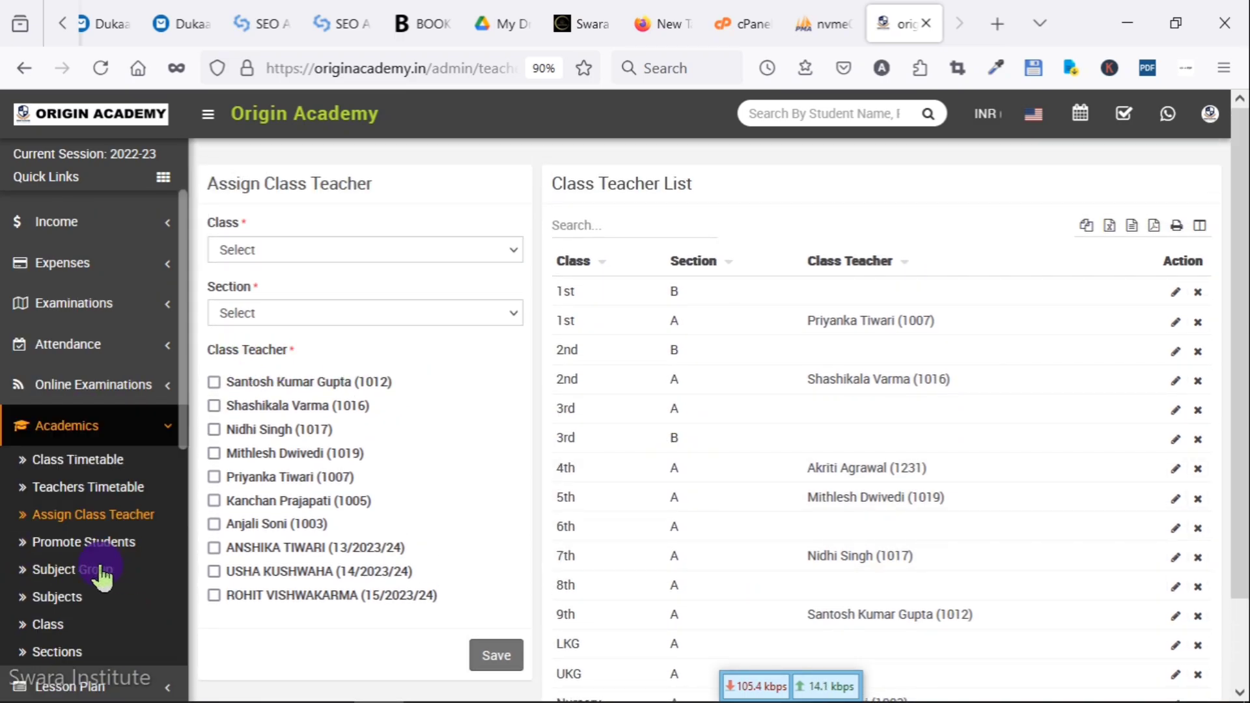
scroll(101, 573, "down", 2)
Check the Class and Section choices in the Assign Class Teacher form, dismiss the chat notification, and highlight the Class Teacher label.
left_click(297, 312)
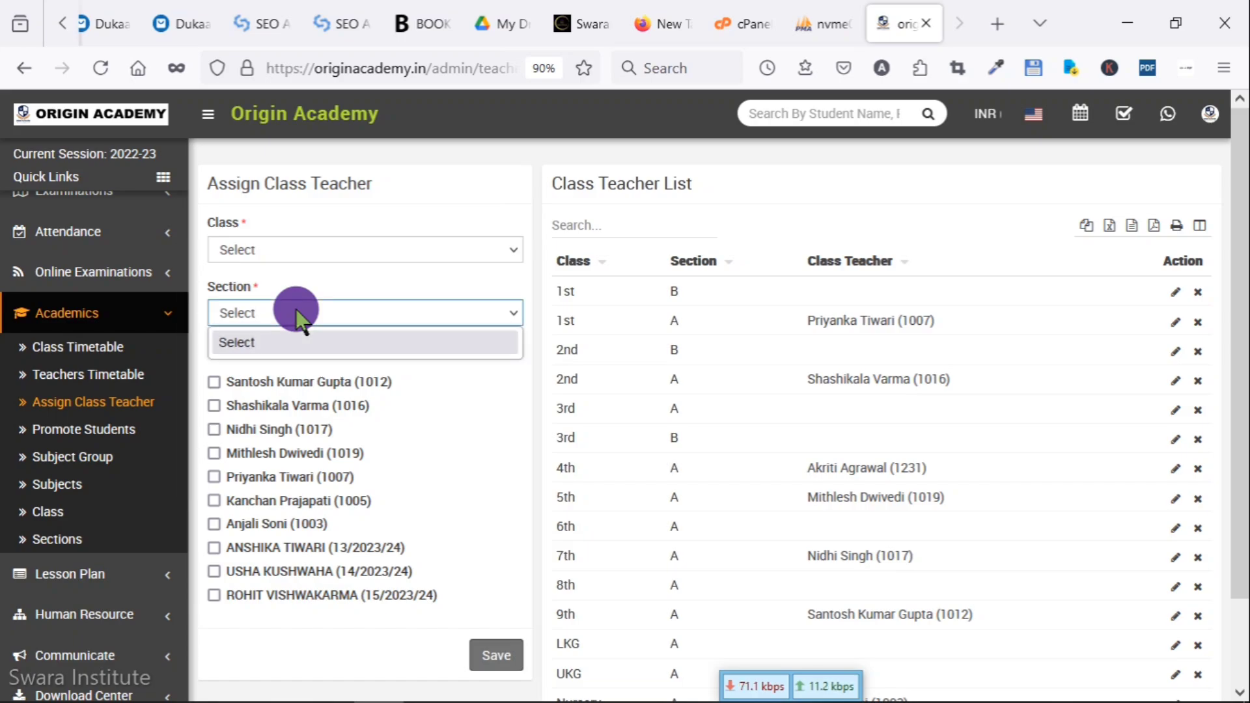
left_click(280, 332)
left_click(299, 248)
left_click(381, 212)
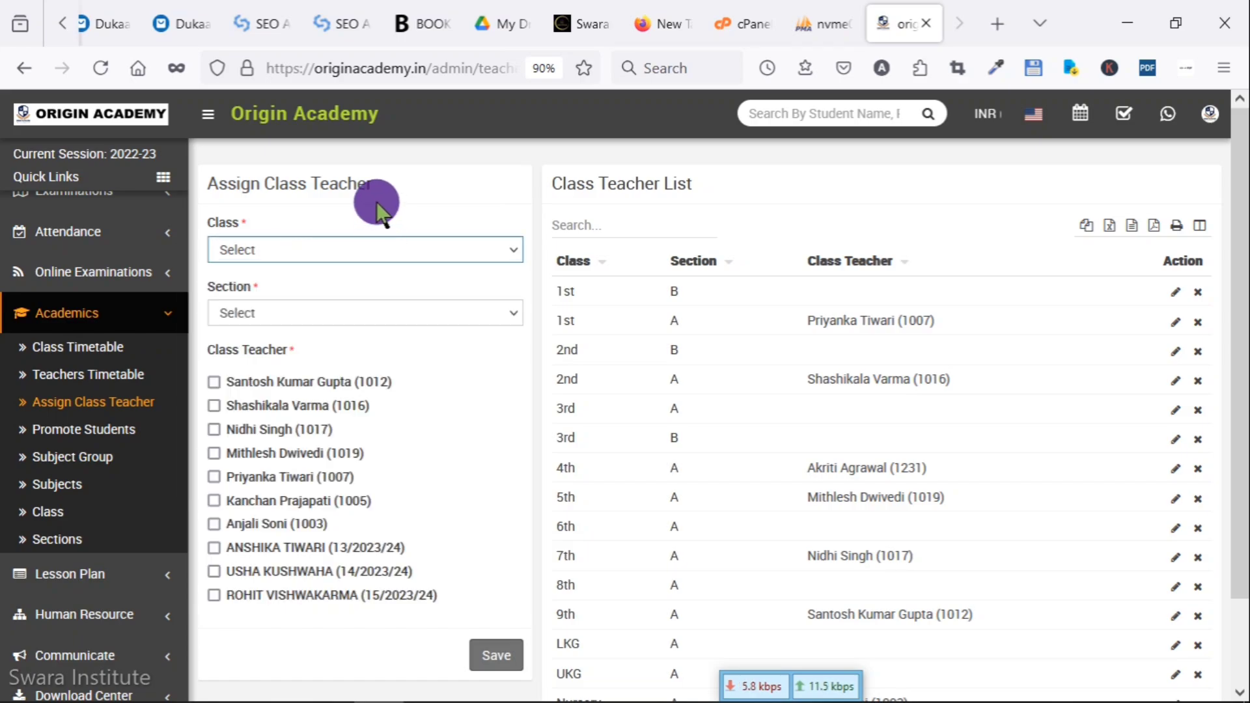
left_click(279, 316)
left_click(301, 337)
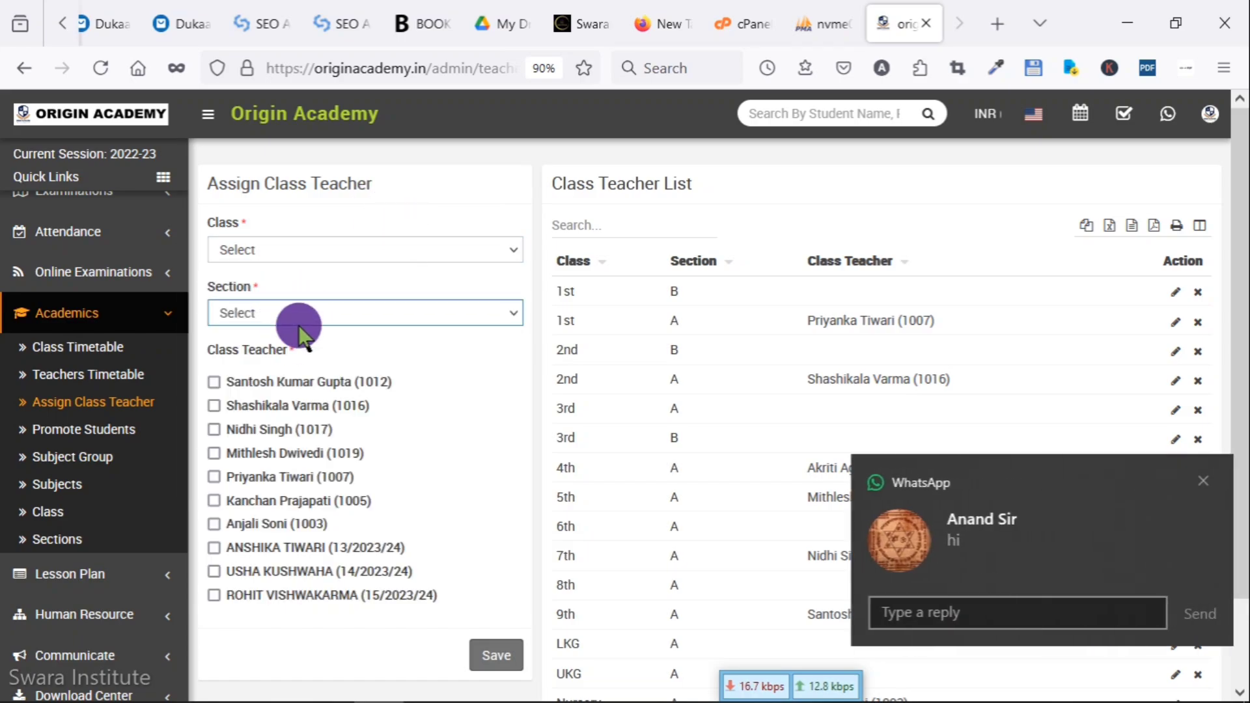
left_click(1203, 482)
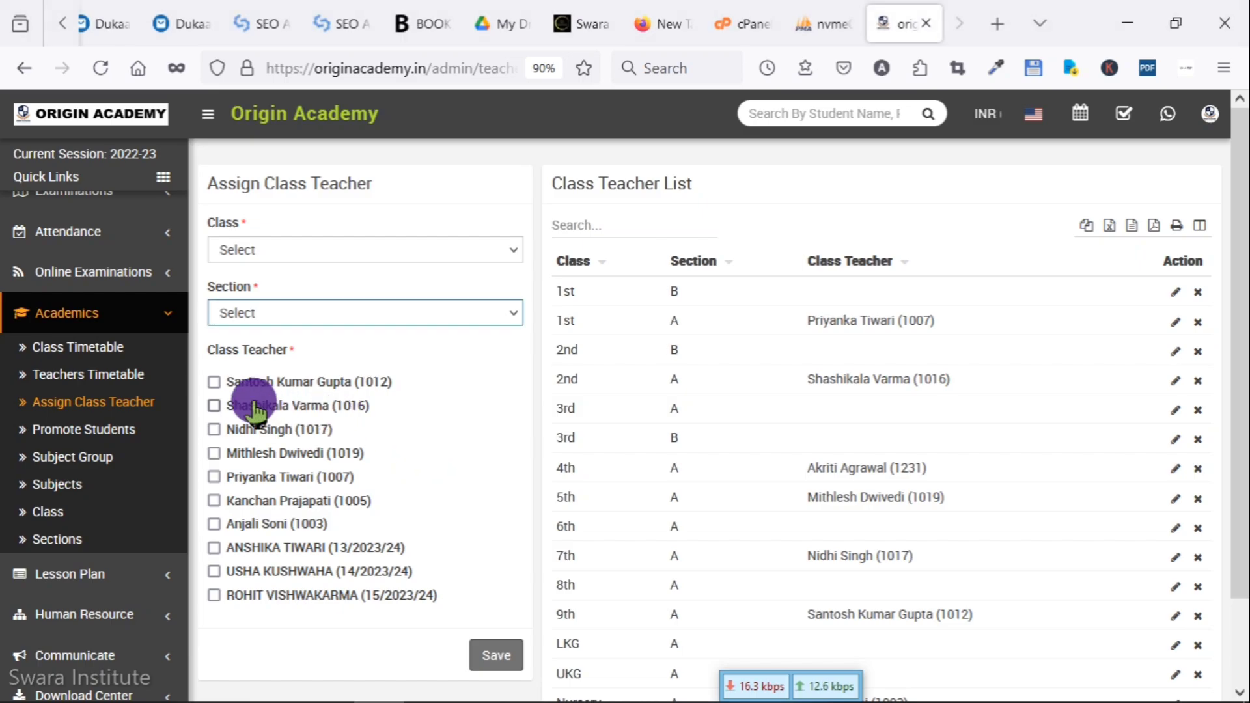
left_click_drag(213, 353, 310, 358)
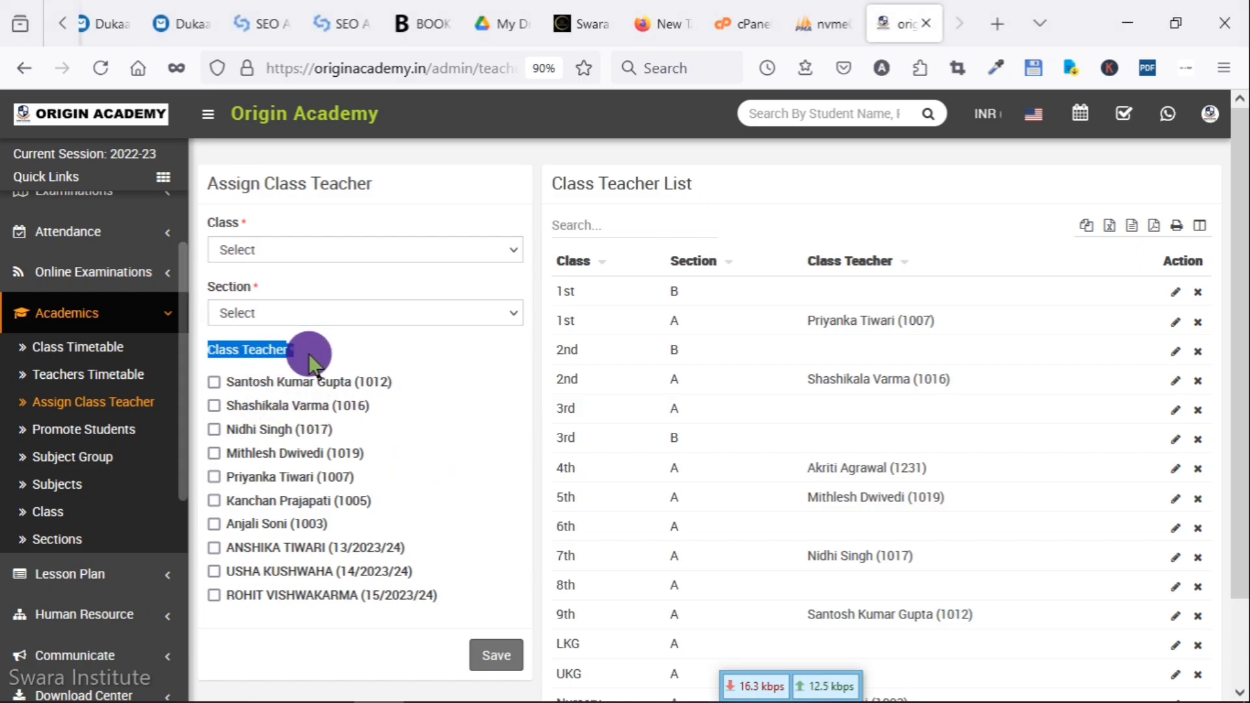
Fill in the Assign Class Teacher form with class 5th, section A and the fourth listed teacher.
left_click(294, 250)
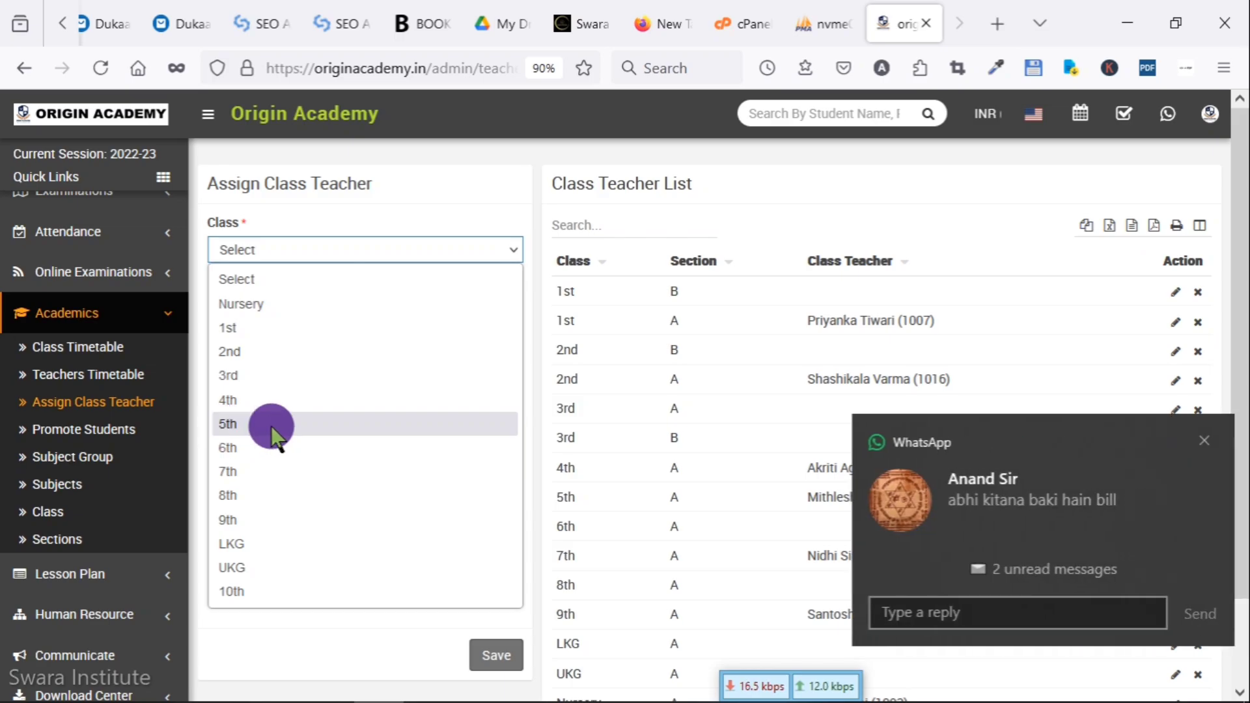
left_click(271, 424)
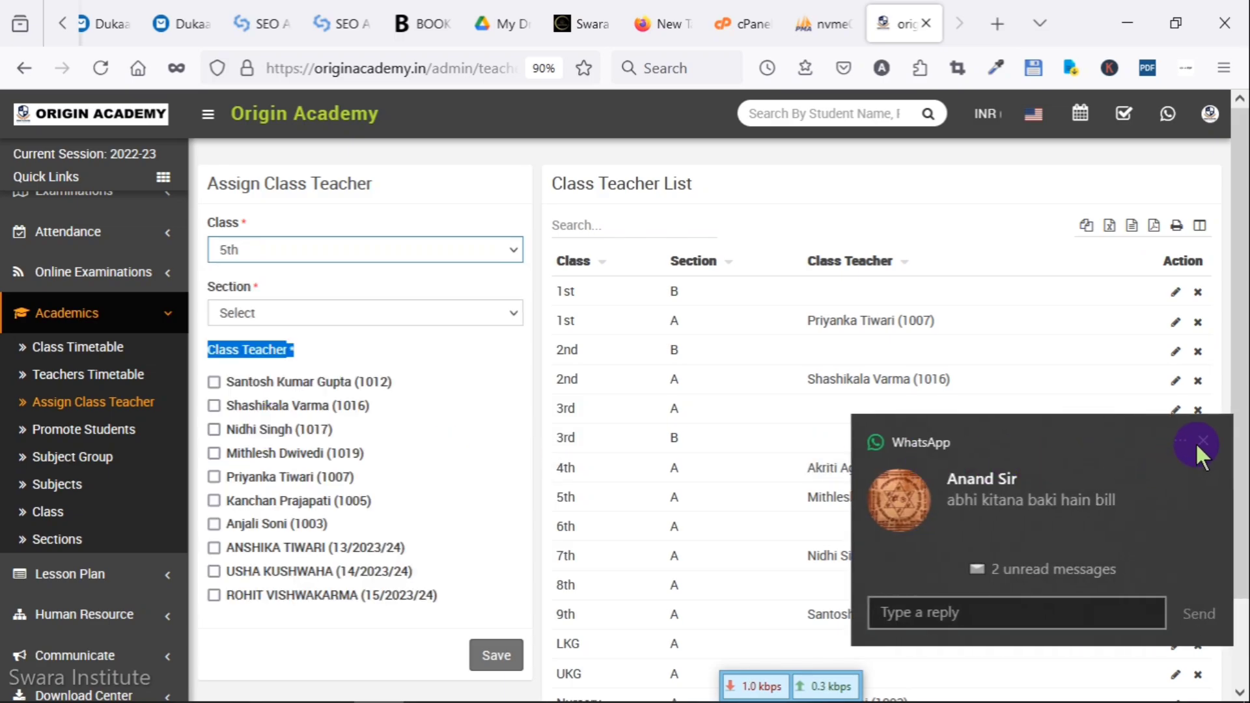
left_click(1203, 442)
left_click(314, 320)
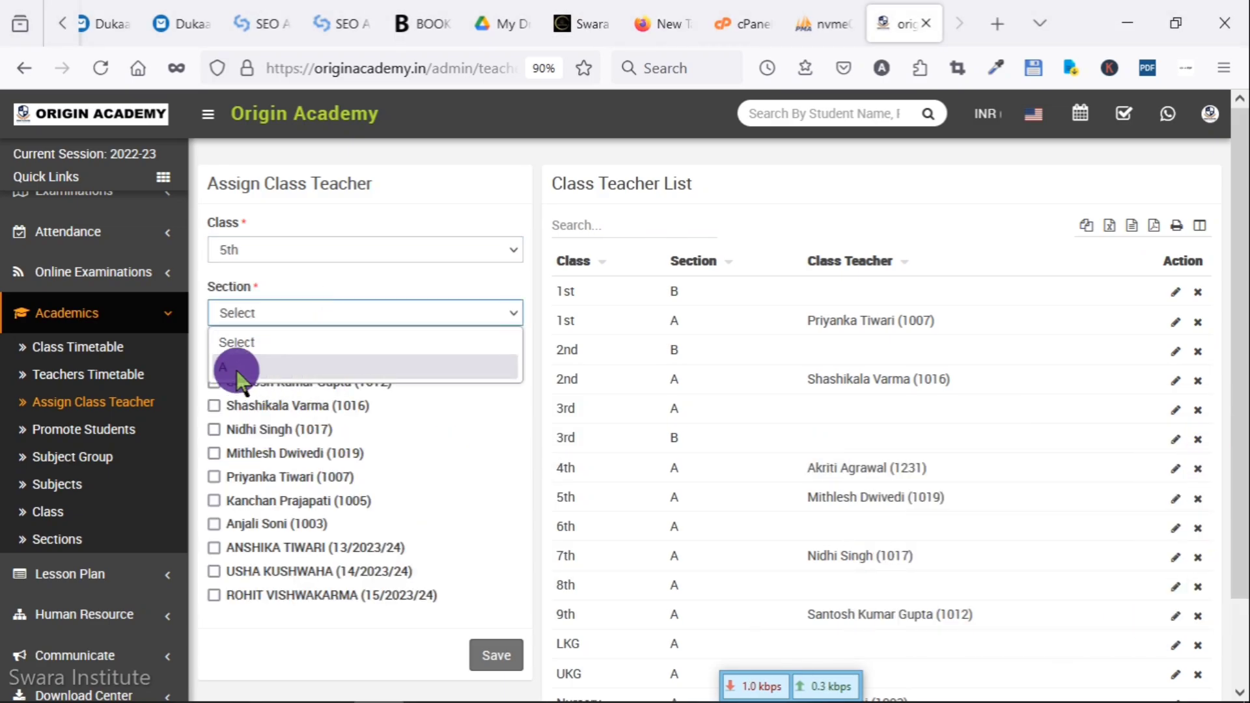
left_click(238, 370)
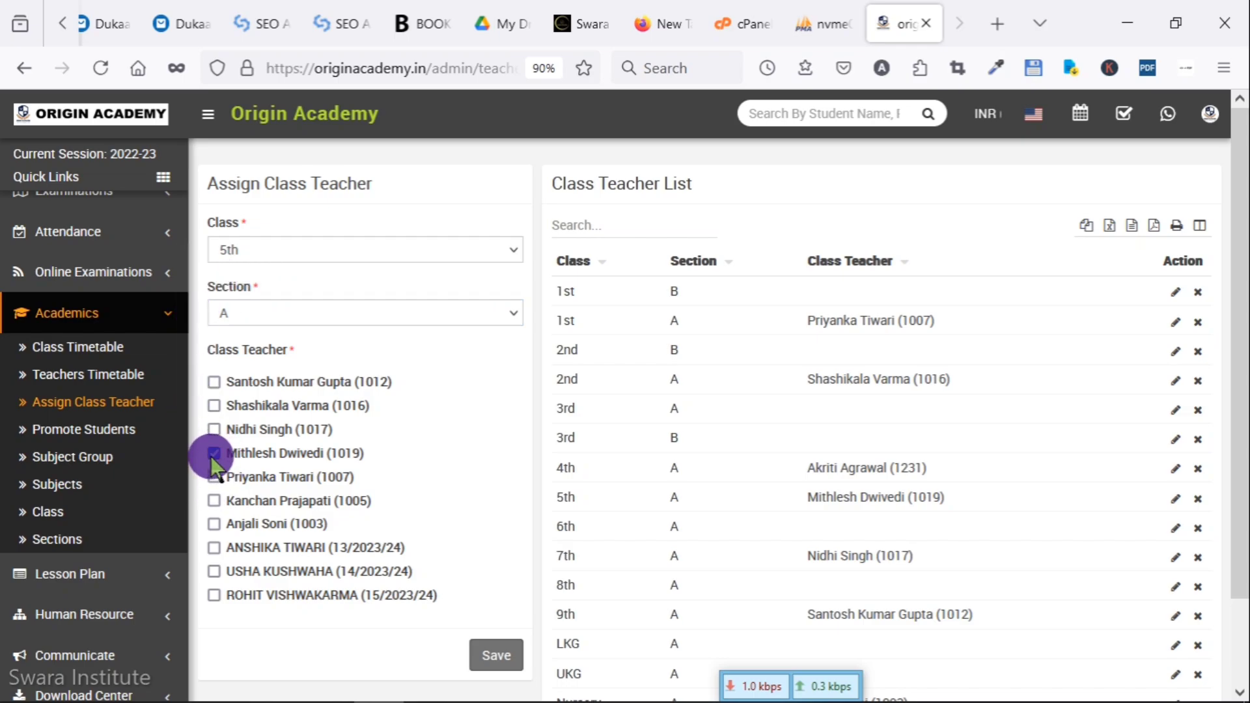
left_click(503, 659)
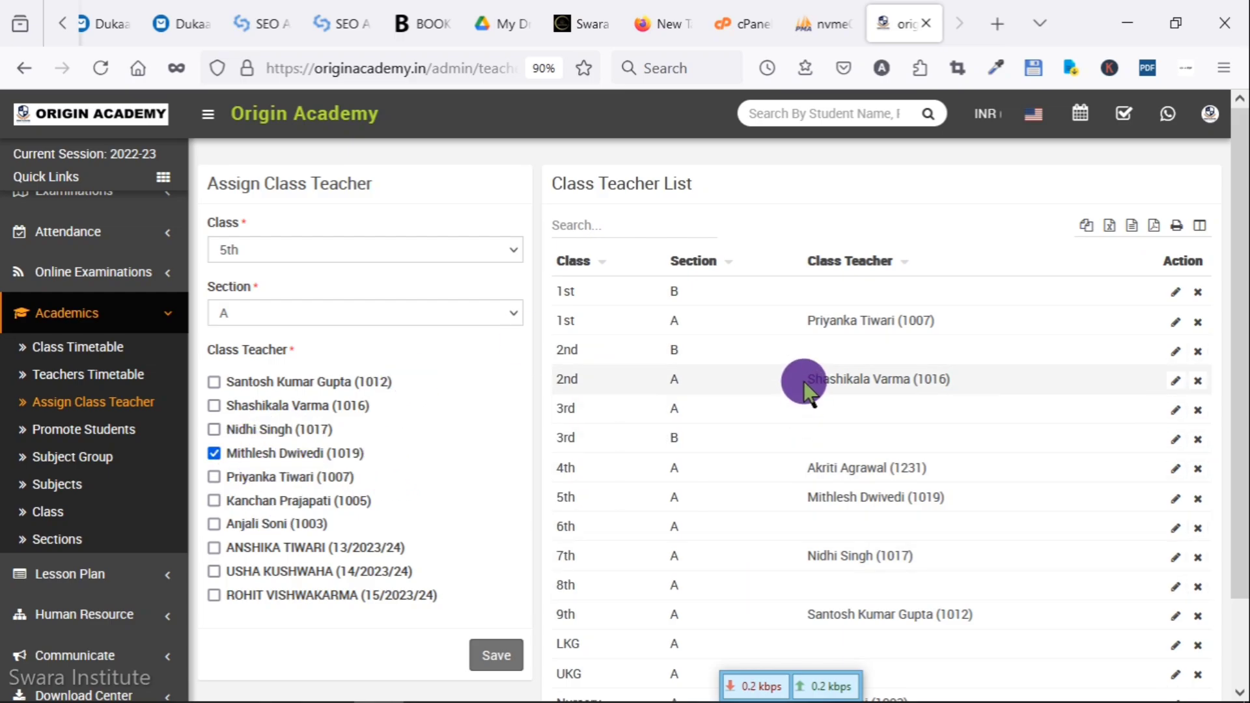
Examine the Class Teacher List, matching the teacher of class 2nd to its class and section A.
left_click_drag(807, 384, 903, 382)
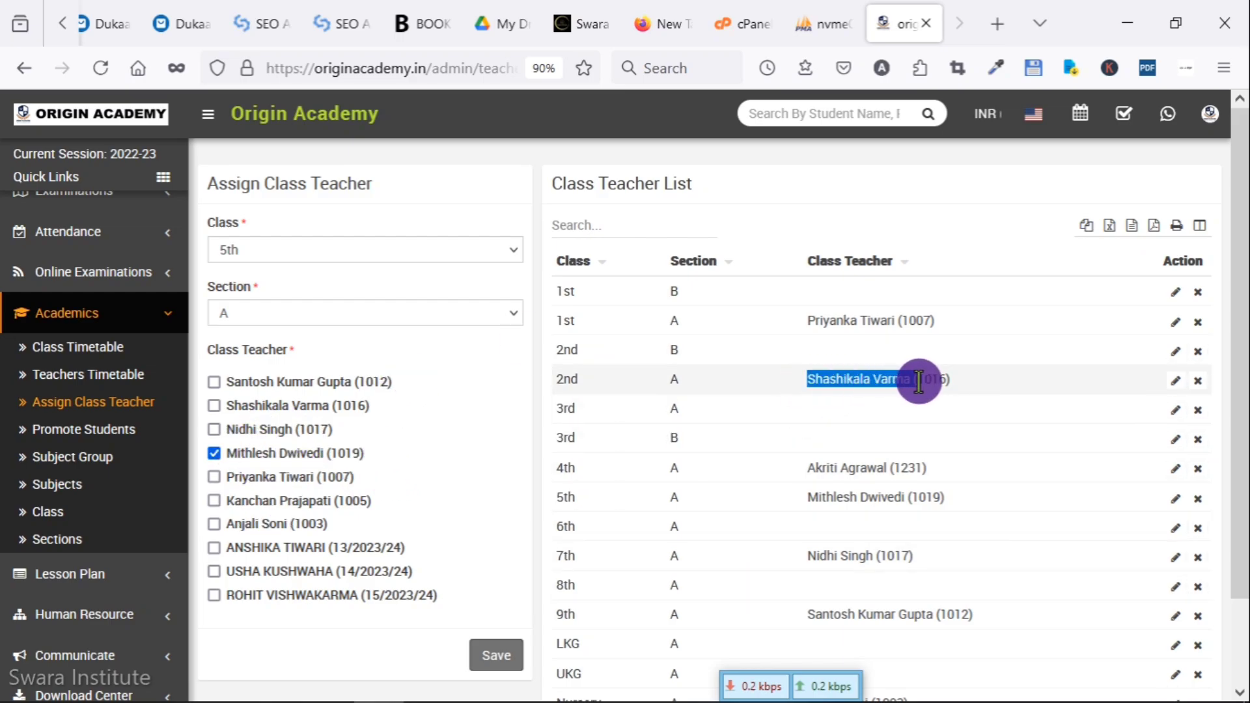
left_click_drag(553, 386, 586, 382)
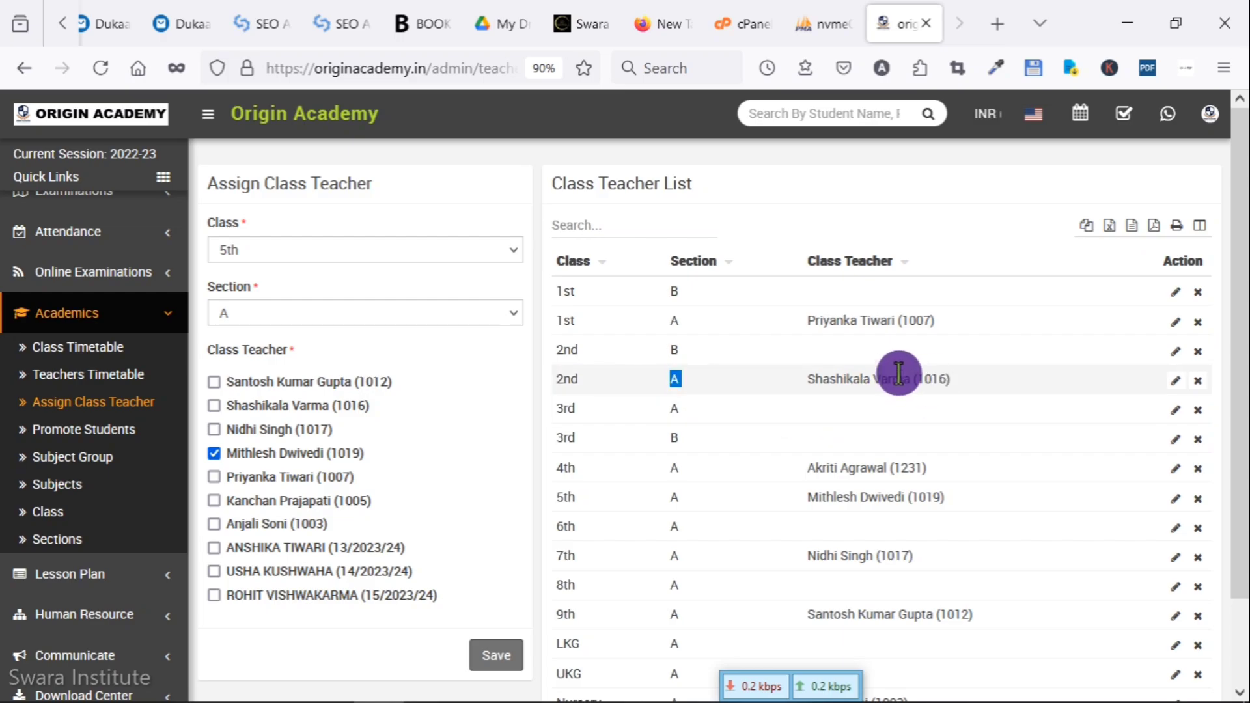
scroll(235, 443, "down", 2)
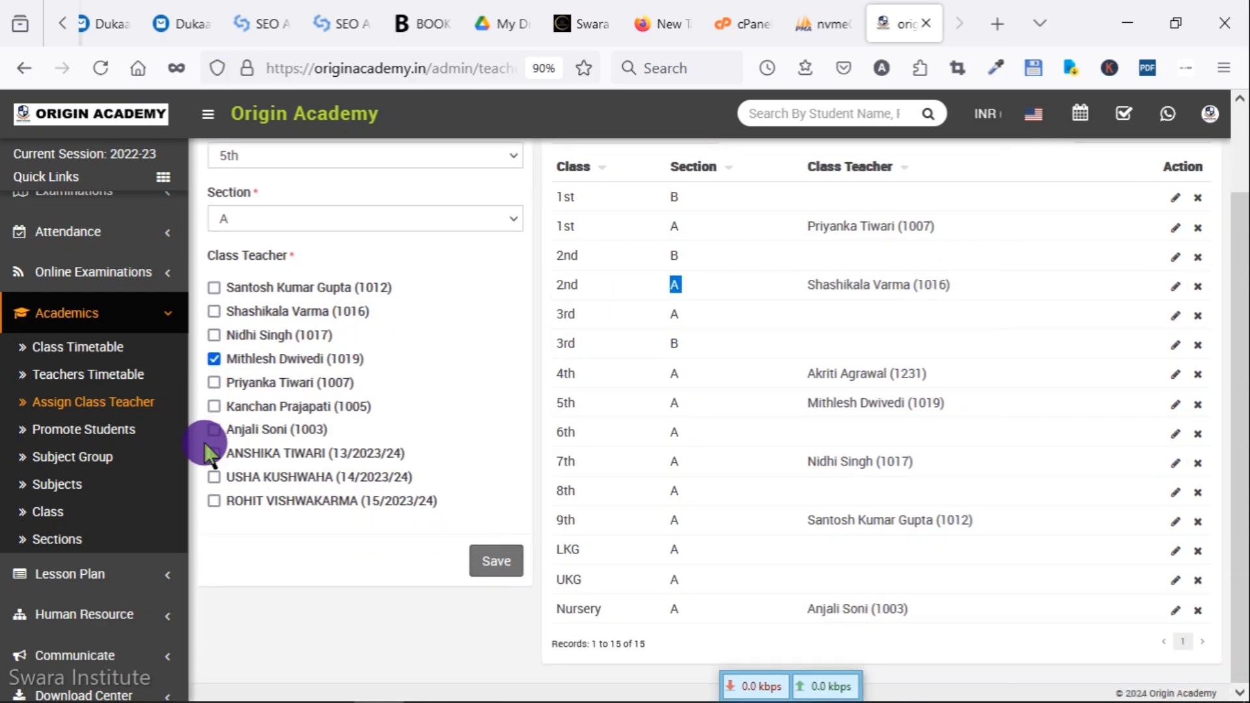
Open Promote Students and set the criteria to class 3rd and section A.
left_click(94, 435)
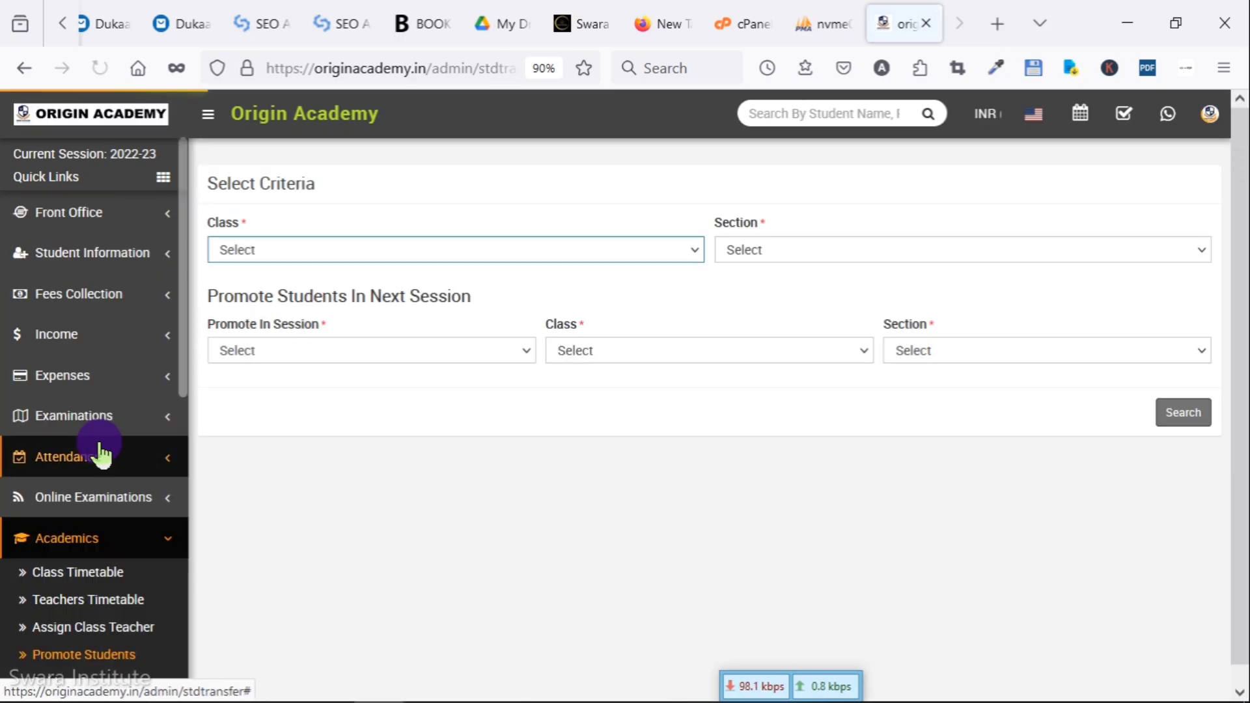
left_click(246, 246)
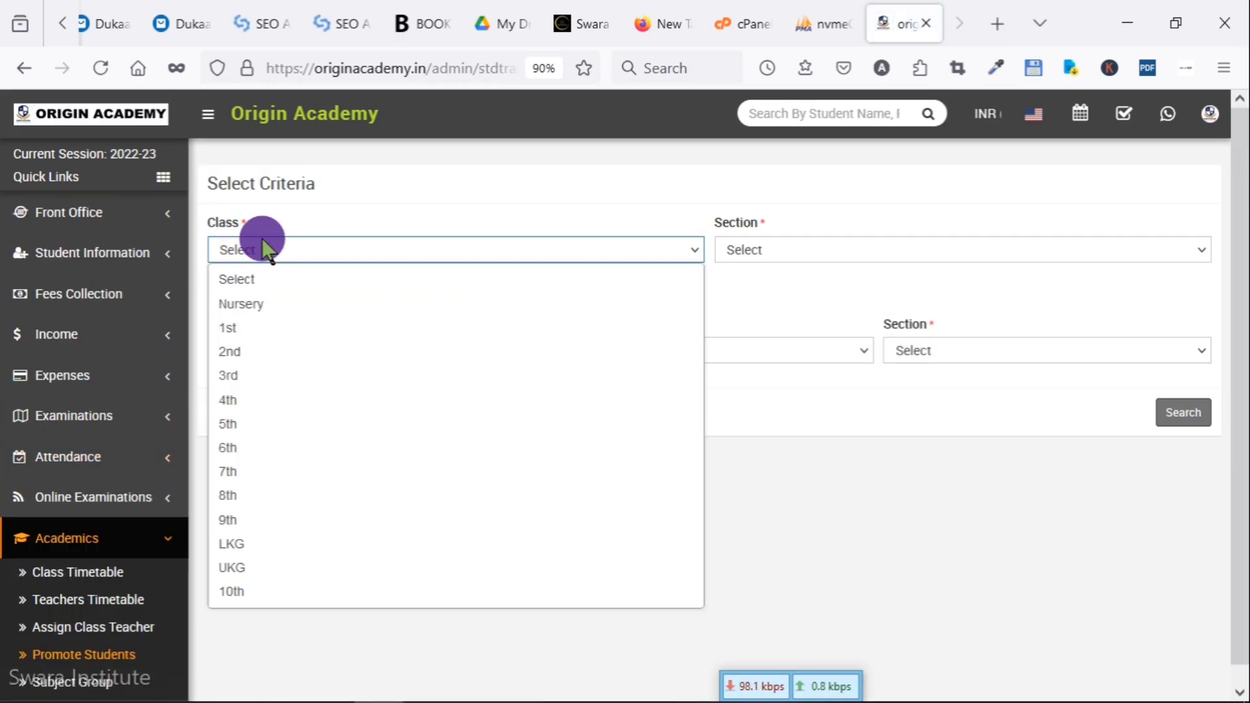
left_click(259, 371)
left_click(814, 257)
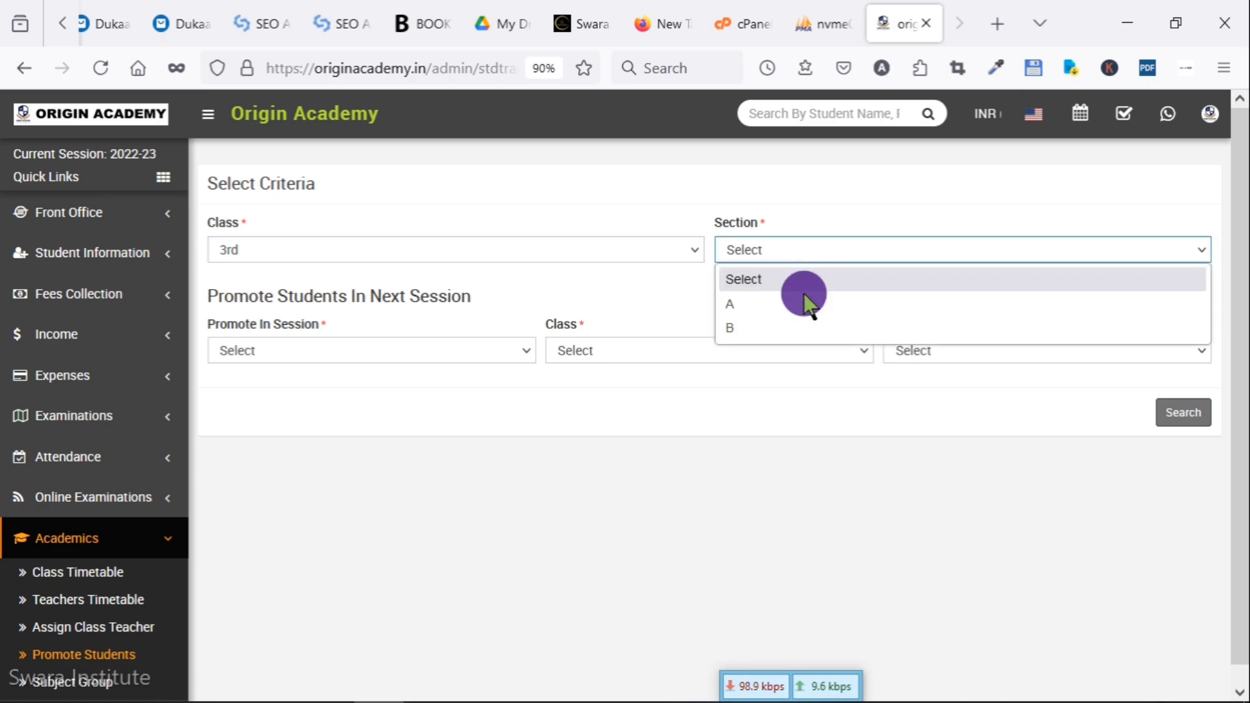
left_click(805, 300)
Look through the remaining Academics entries and the submenus of the Lesson Plan and Human Resource modules.
scroll(85, 456, "down", 3)
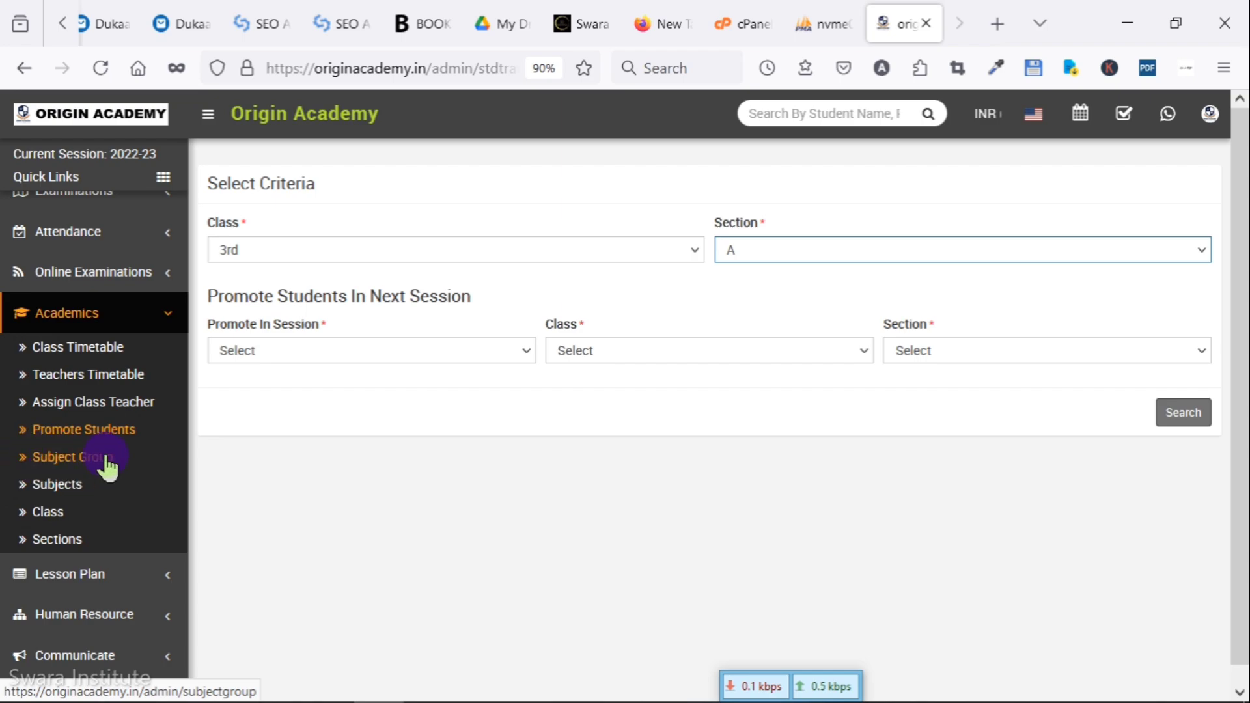
scroll(133, 459, "down", 2)
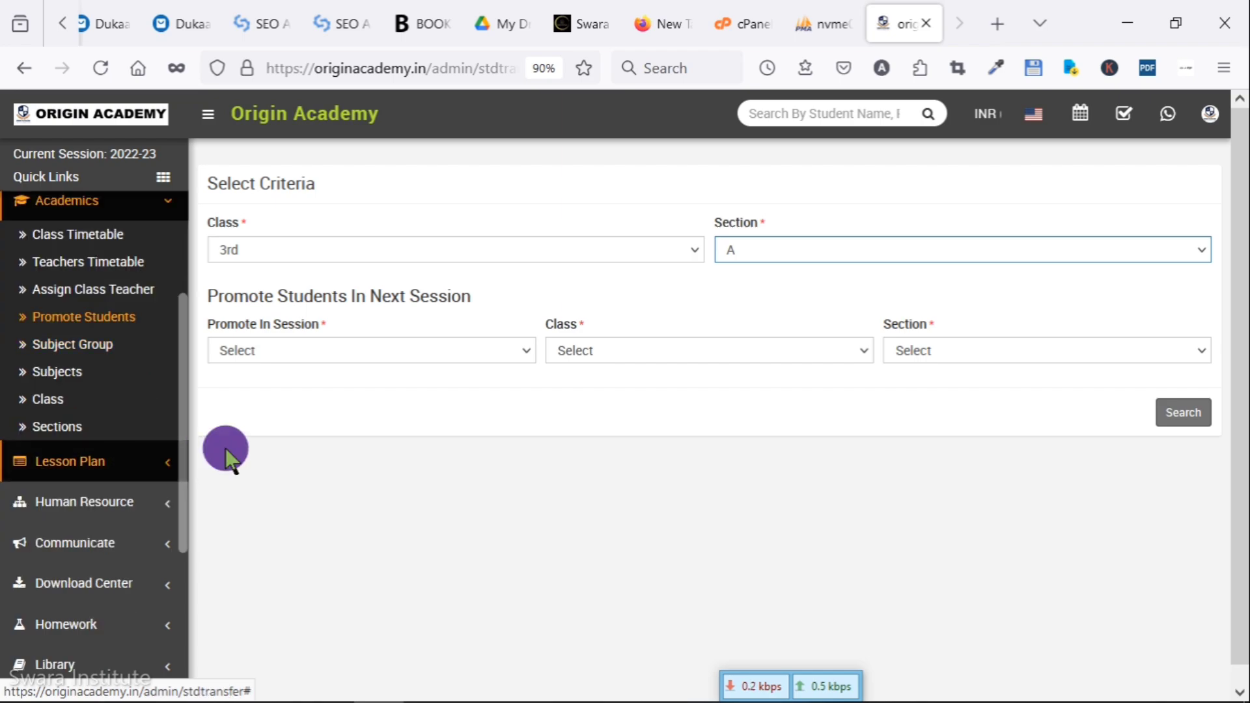
left_click(123, 464)
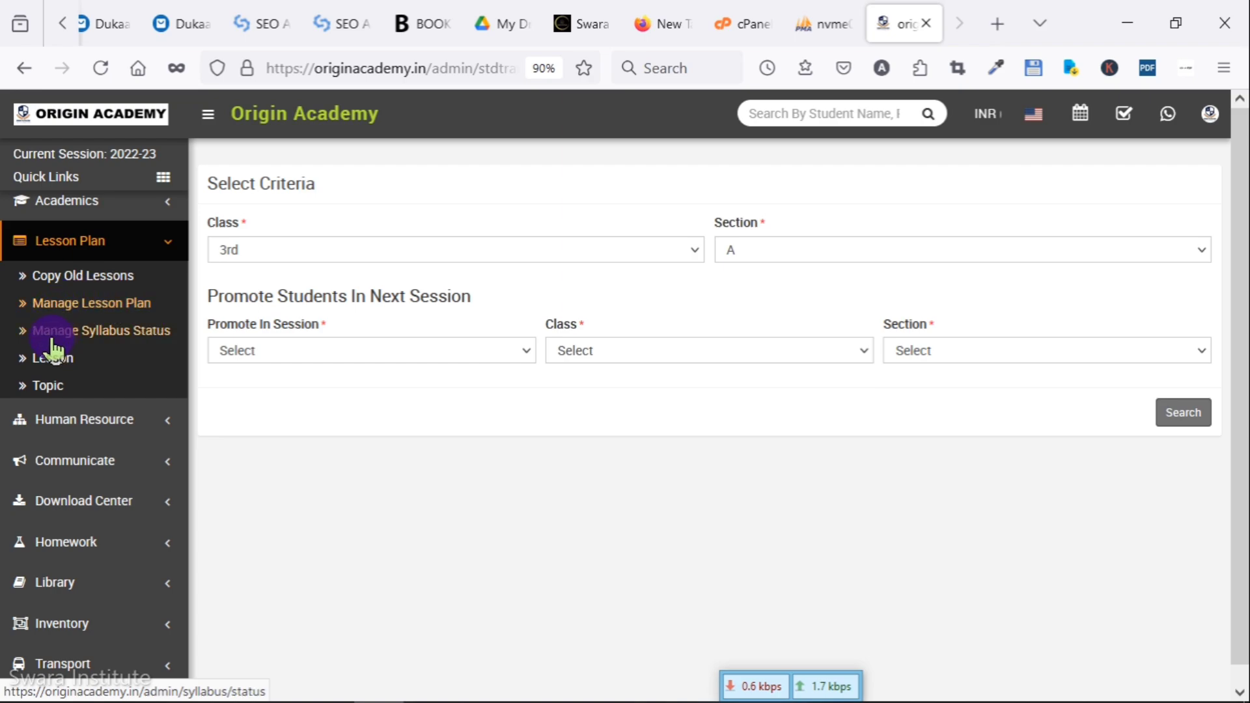
left_click(83, 420)
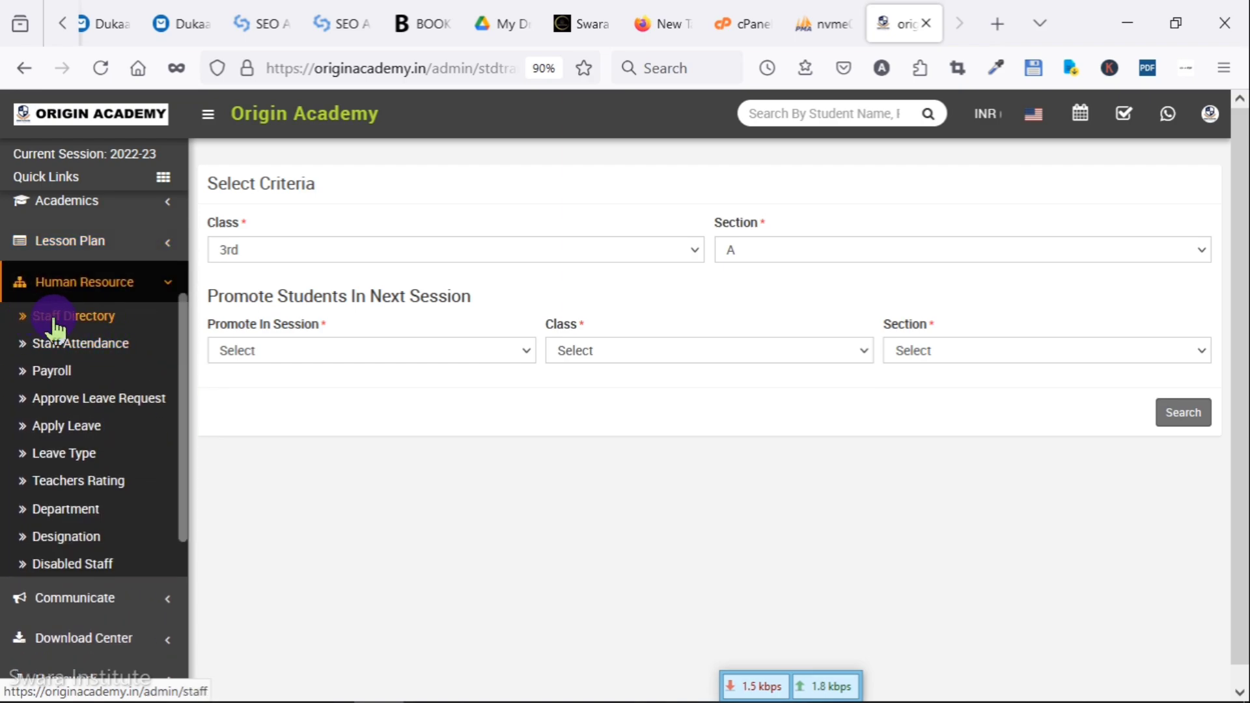
Open the Staff Directory, browse the staff cards, and review the other Human Resource entries.
left_click(77, 318)
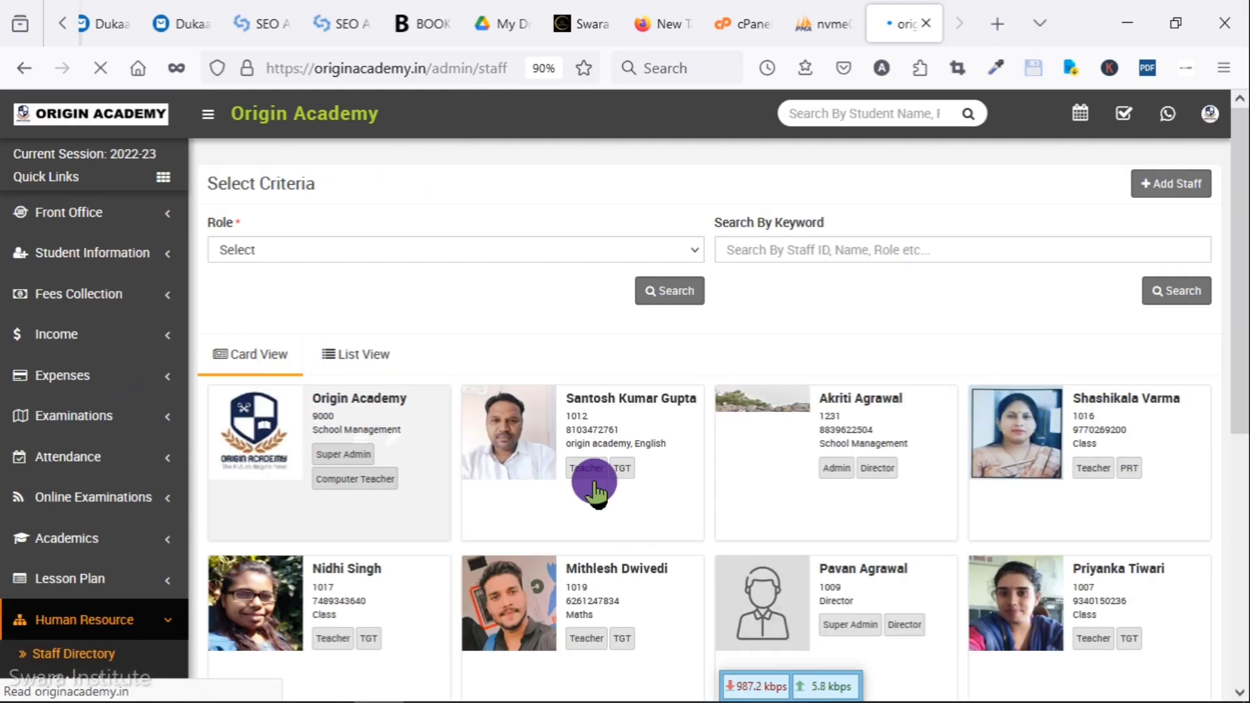
scroll(698, 417, "down", 5)
scroll(700, 439, "up", 5)
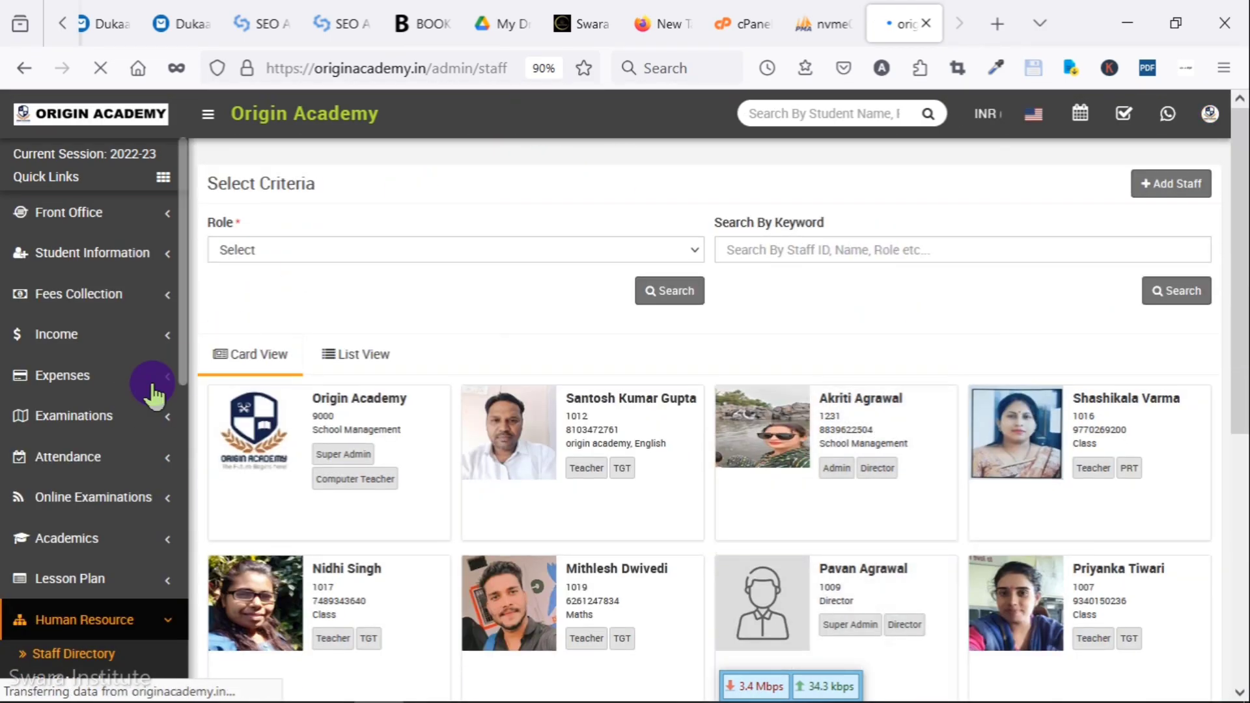
scroll(137, 417, "down", 4)
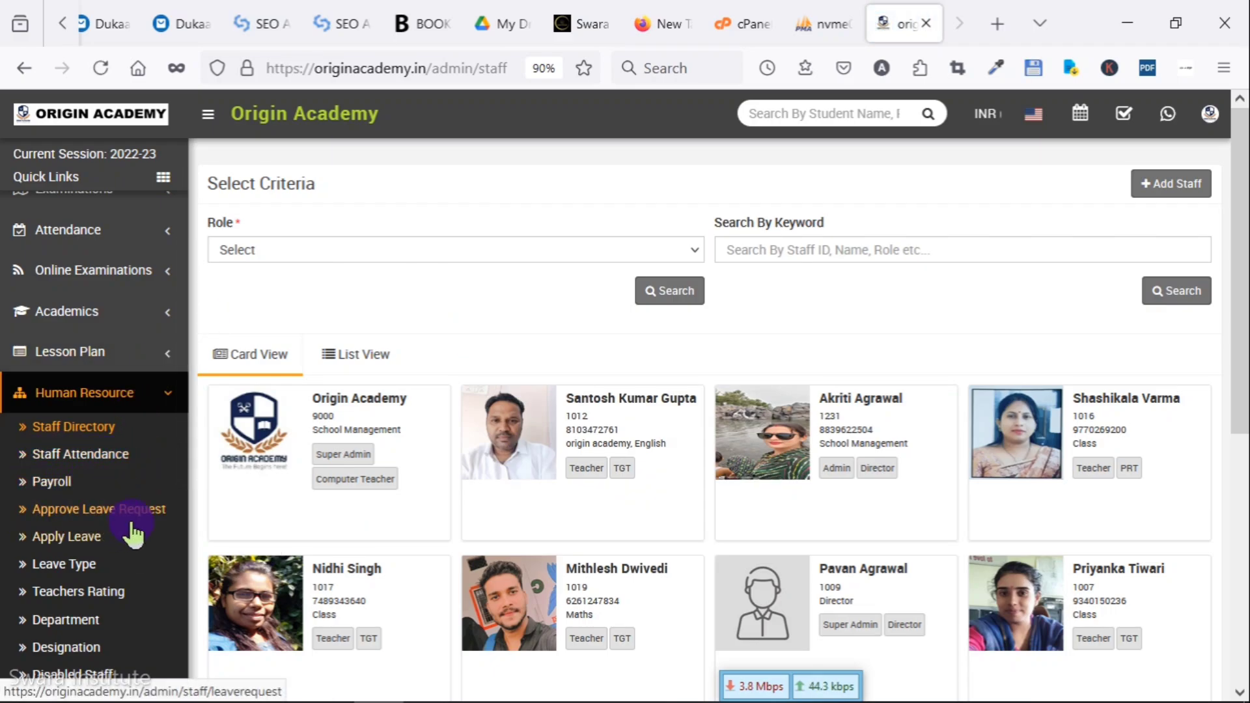
scroll(59, 574, "down", 4)
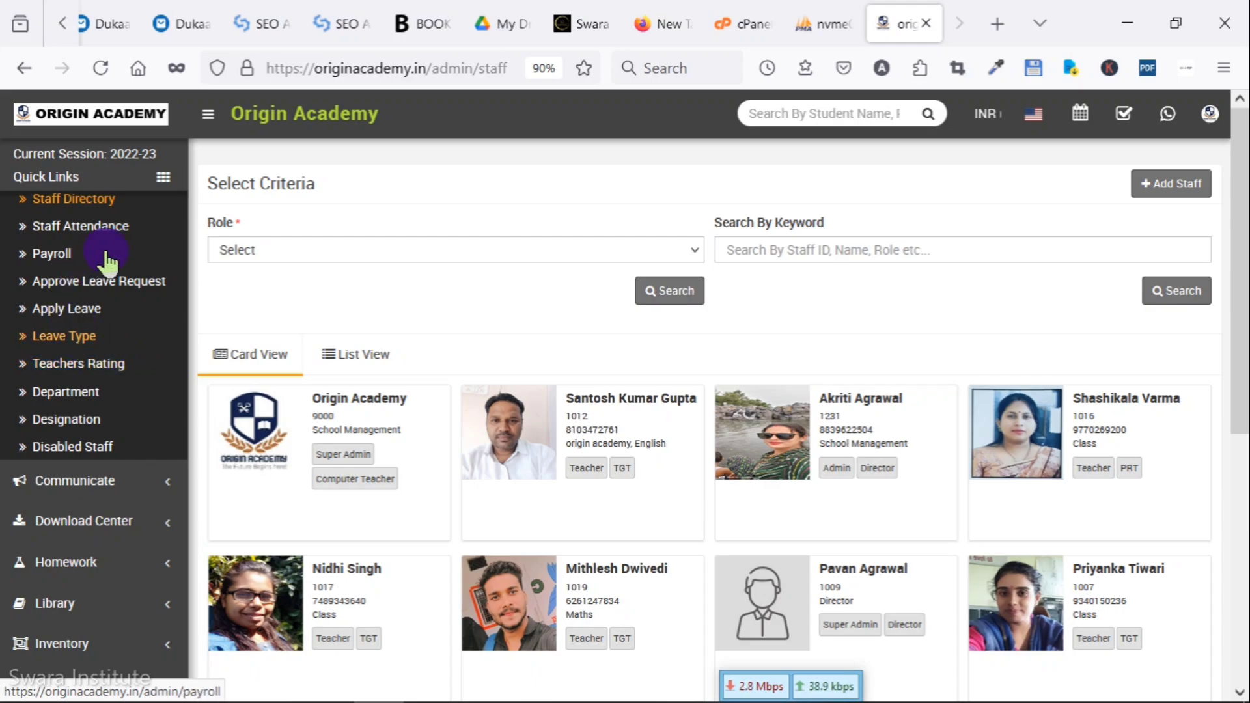
Open Login Credentials Send in the Communicate module and set the criteria to class 2nd and section A.
left_click(139, 485)
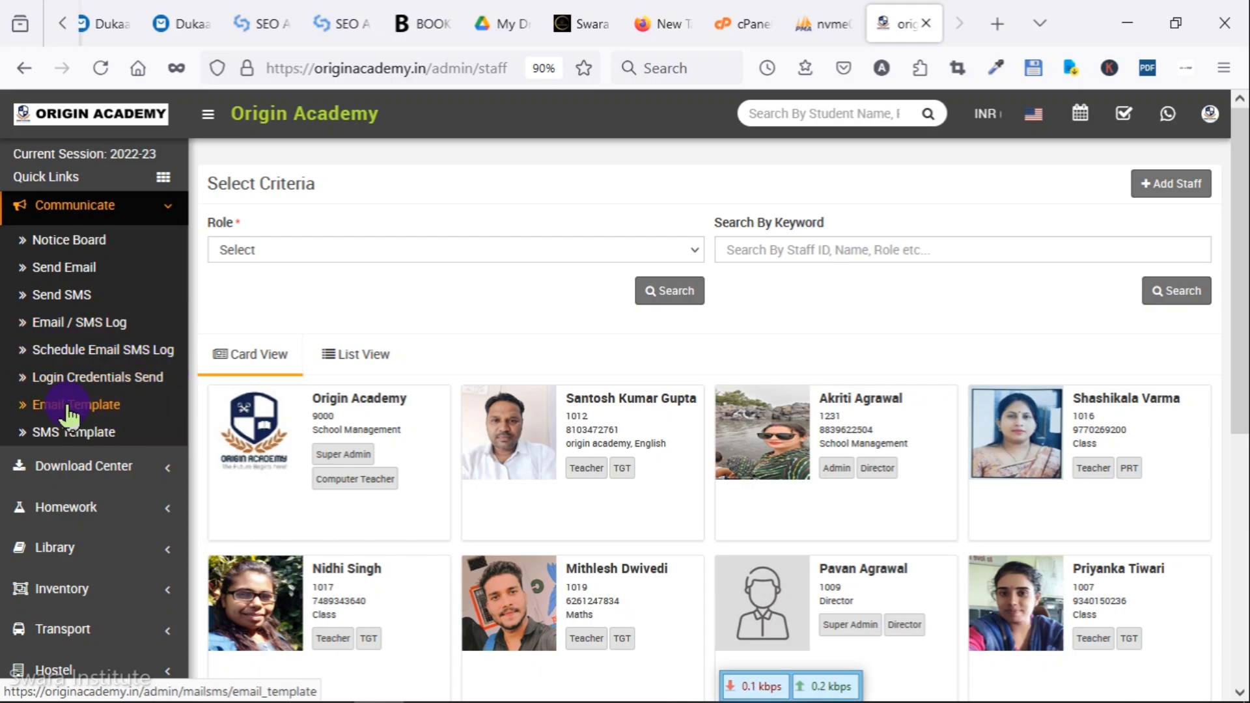
left_click(97, 377)
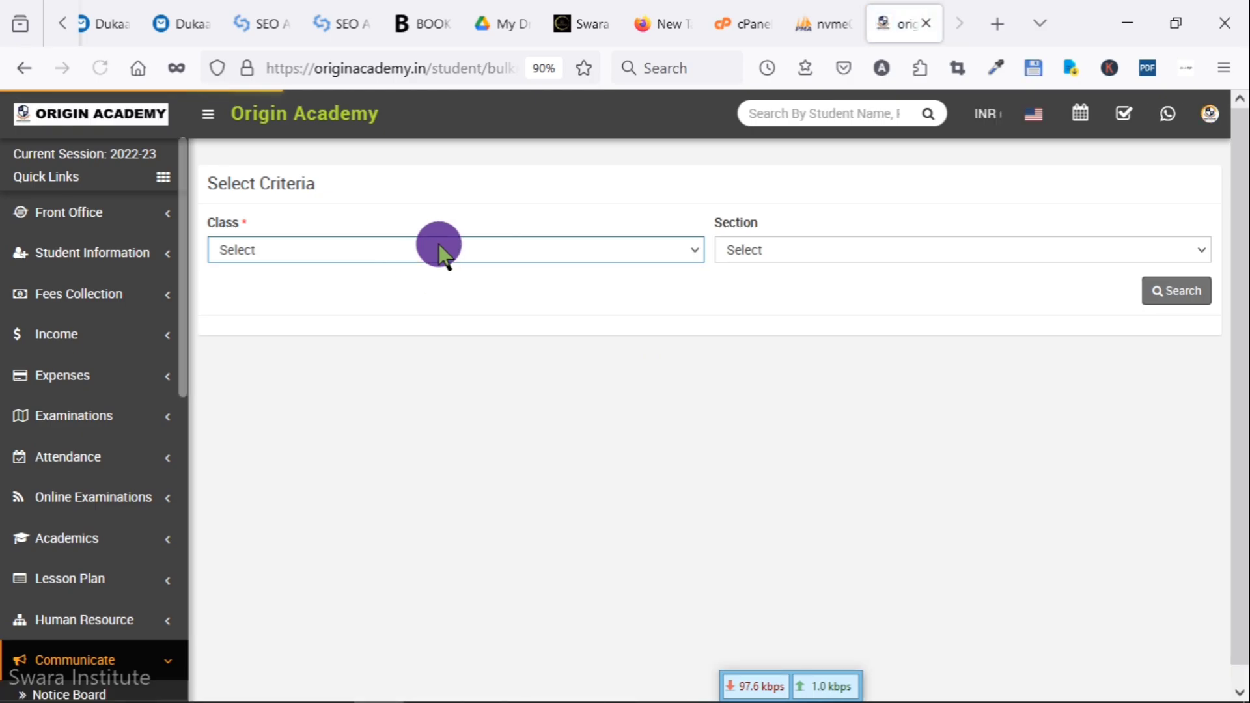
left_click(438, 250)
left_click(311, 352)
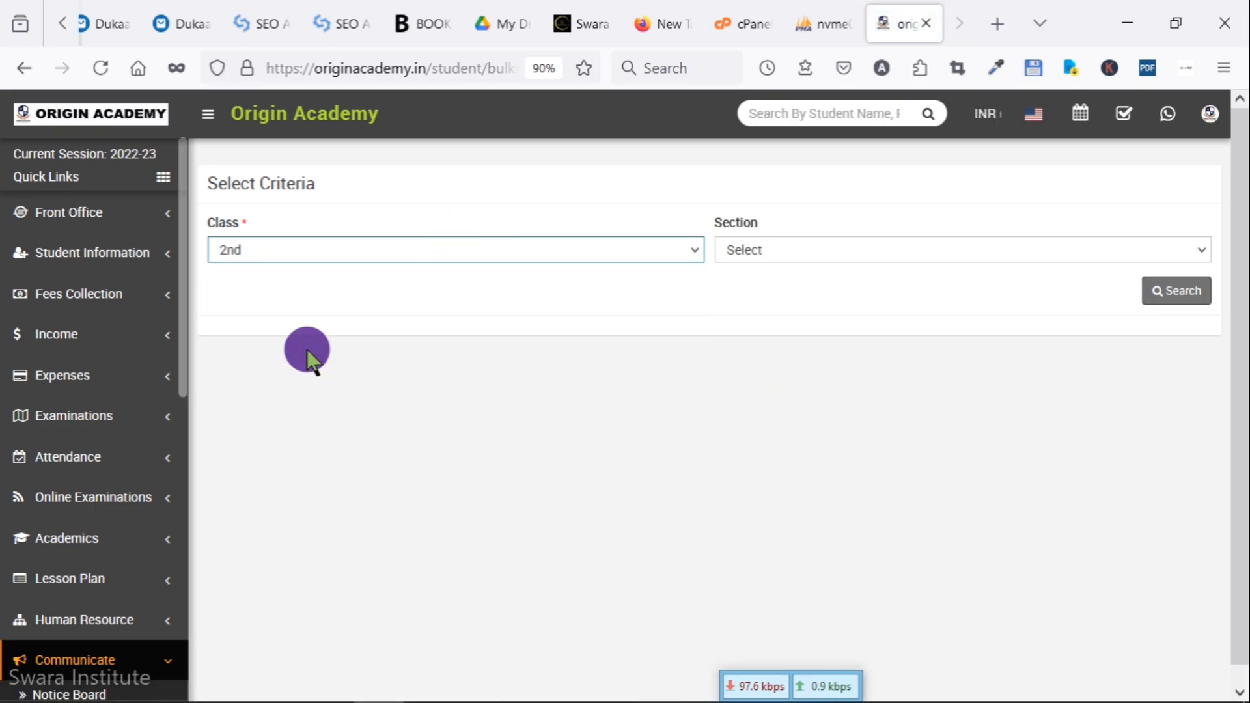
left_click(801, 255)
left_click(784, 306)
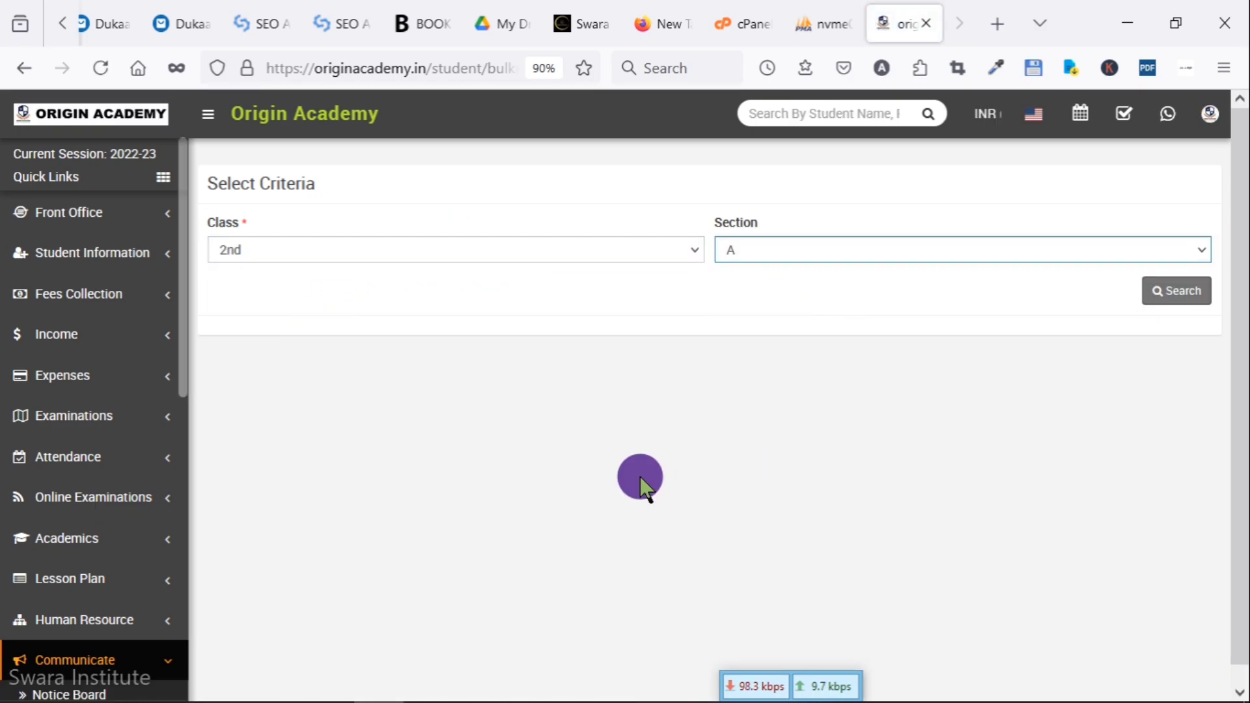
Look through the submenu entries of the Download Center, Homework and Library modules.
scroll(37, 483, "down", 7)
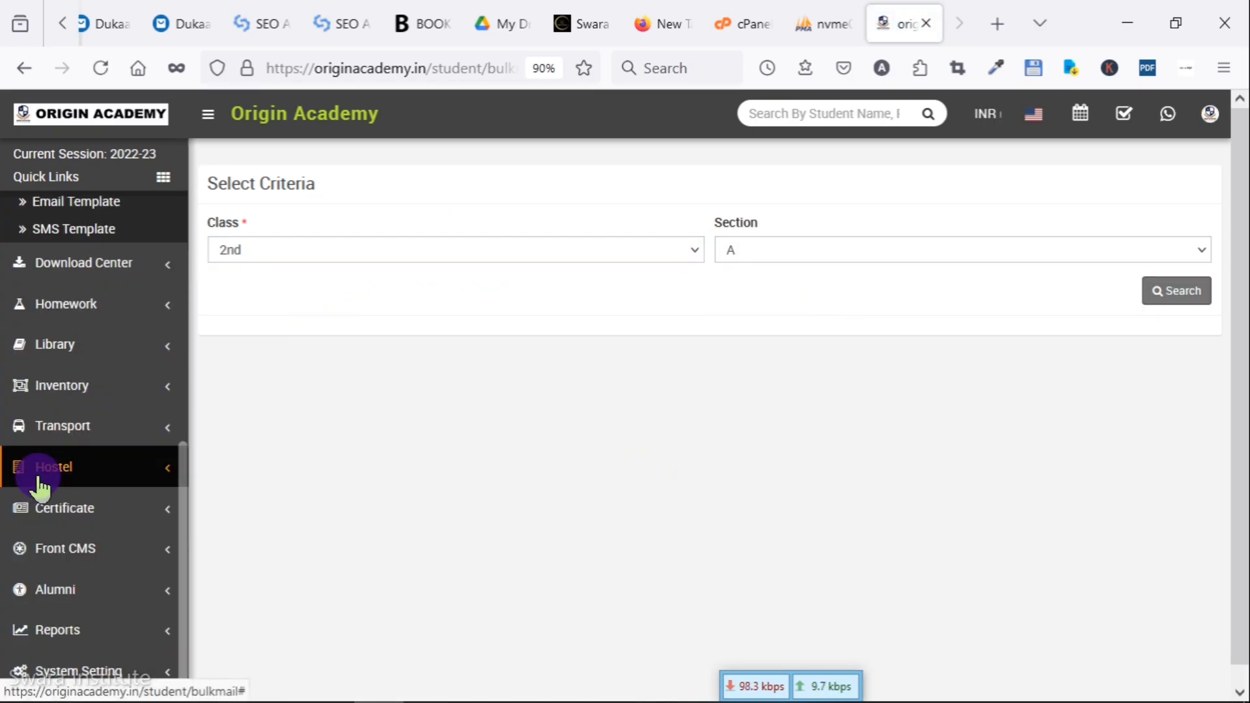
left_click(104, 274)
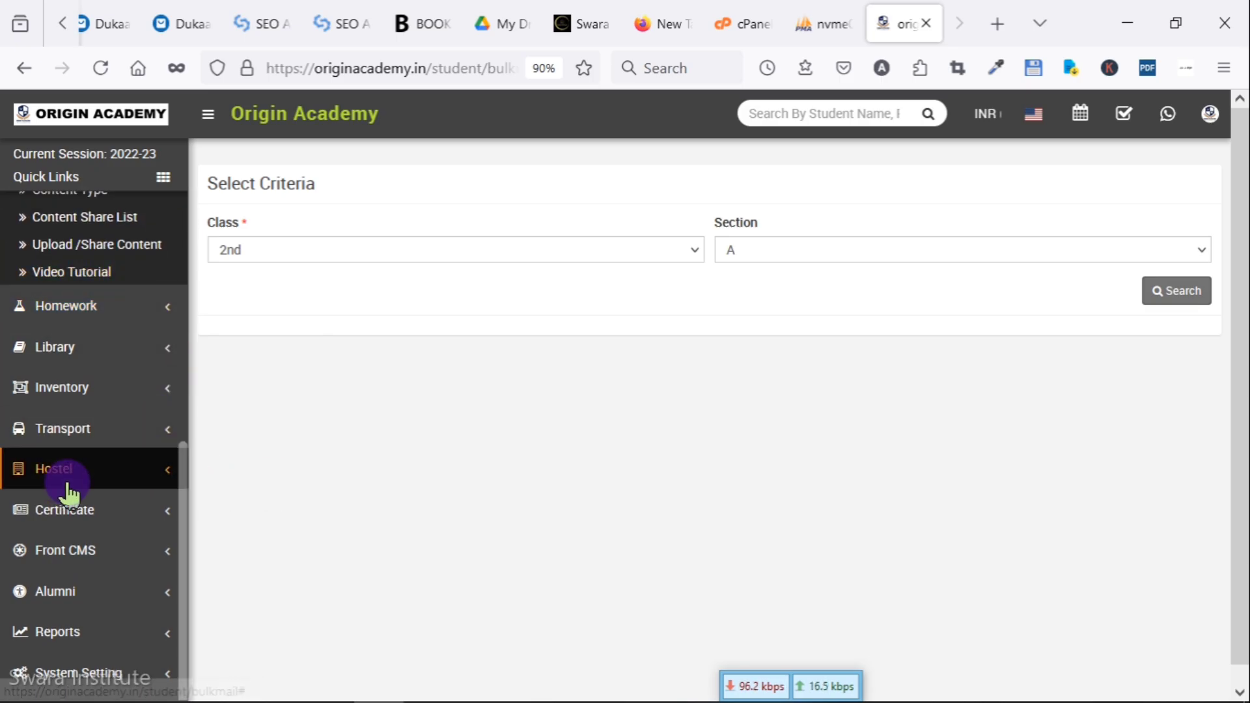
scroll(61, 480, "up", 4)
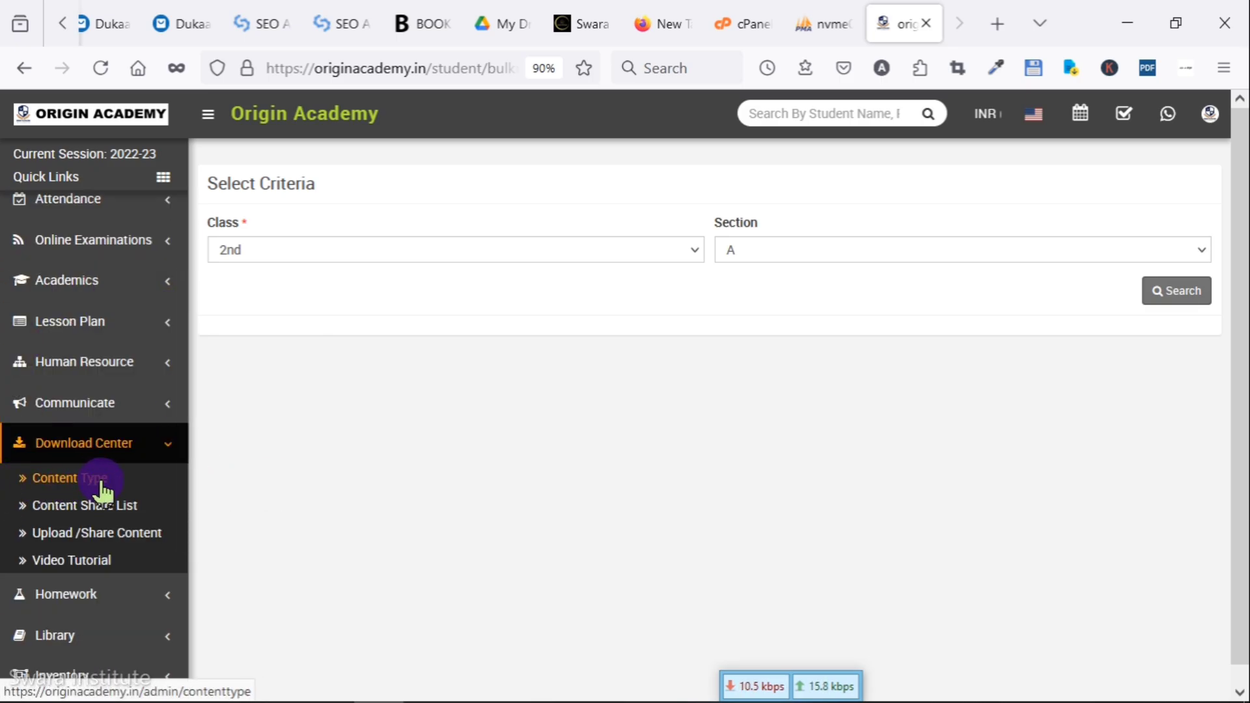
scroll(120, 510, "down", 3)
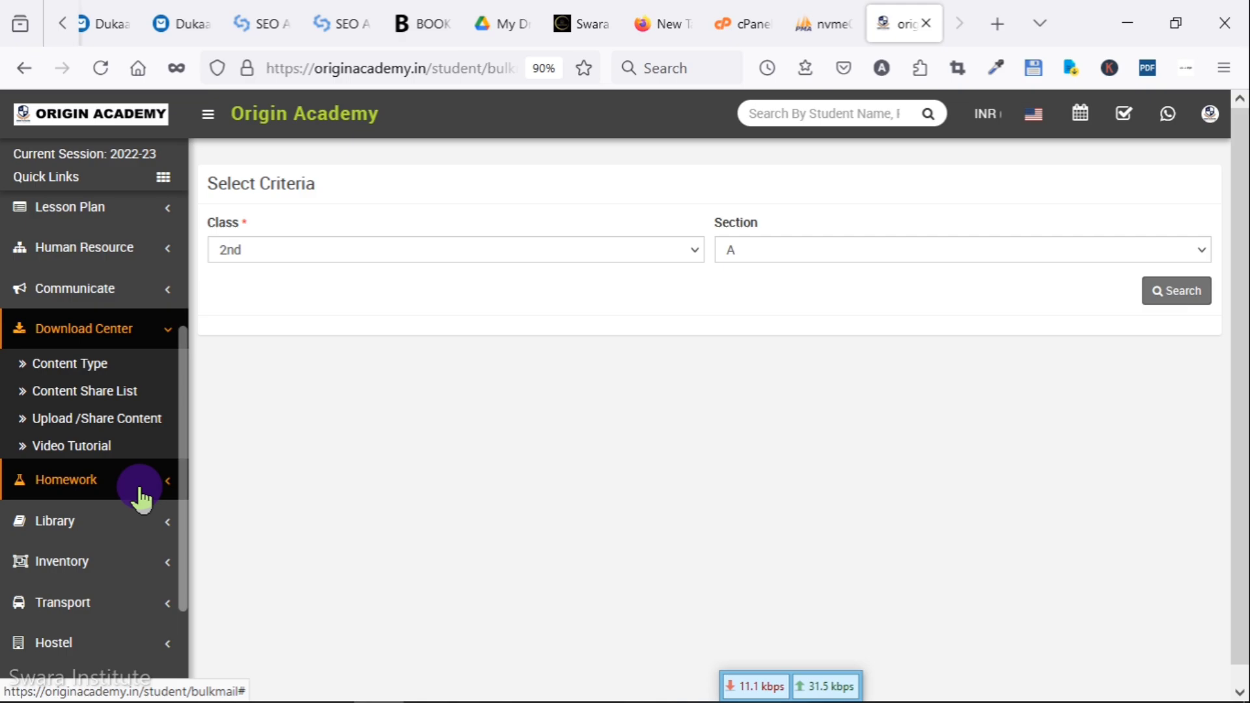
left_click(81, 488)
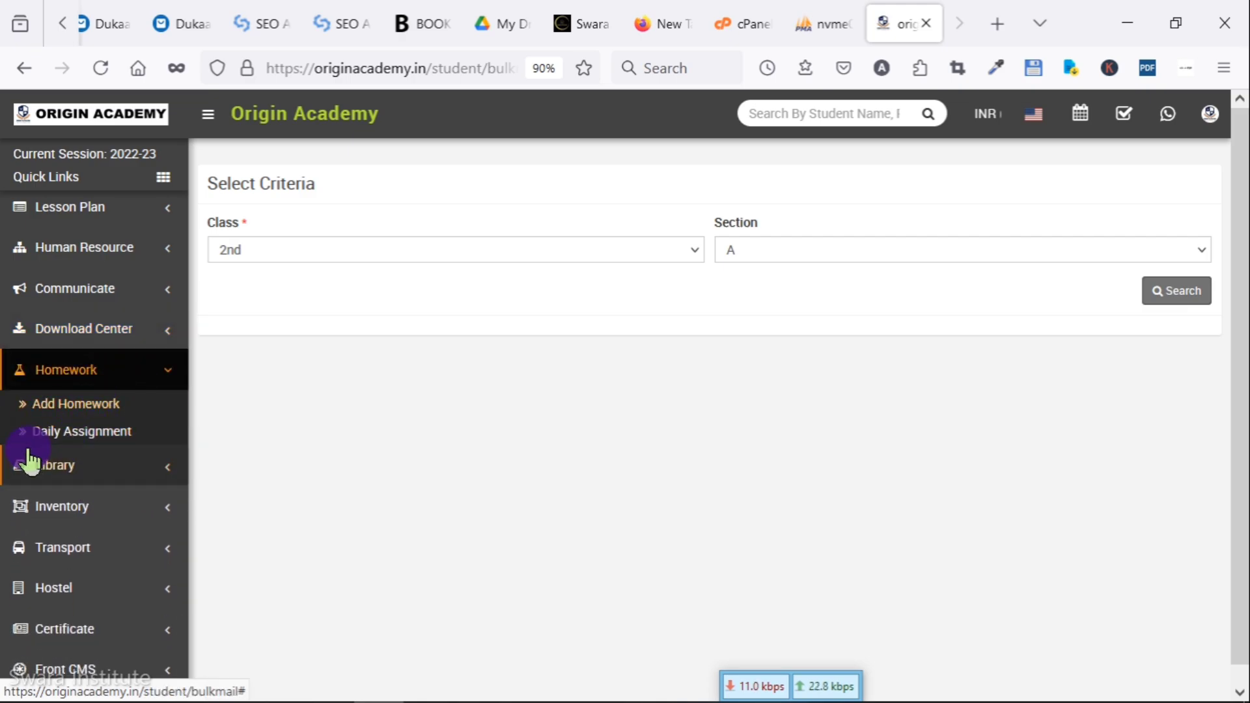
left_click(112, 466)
scroll(112, 448, "down", 2)
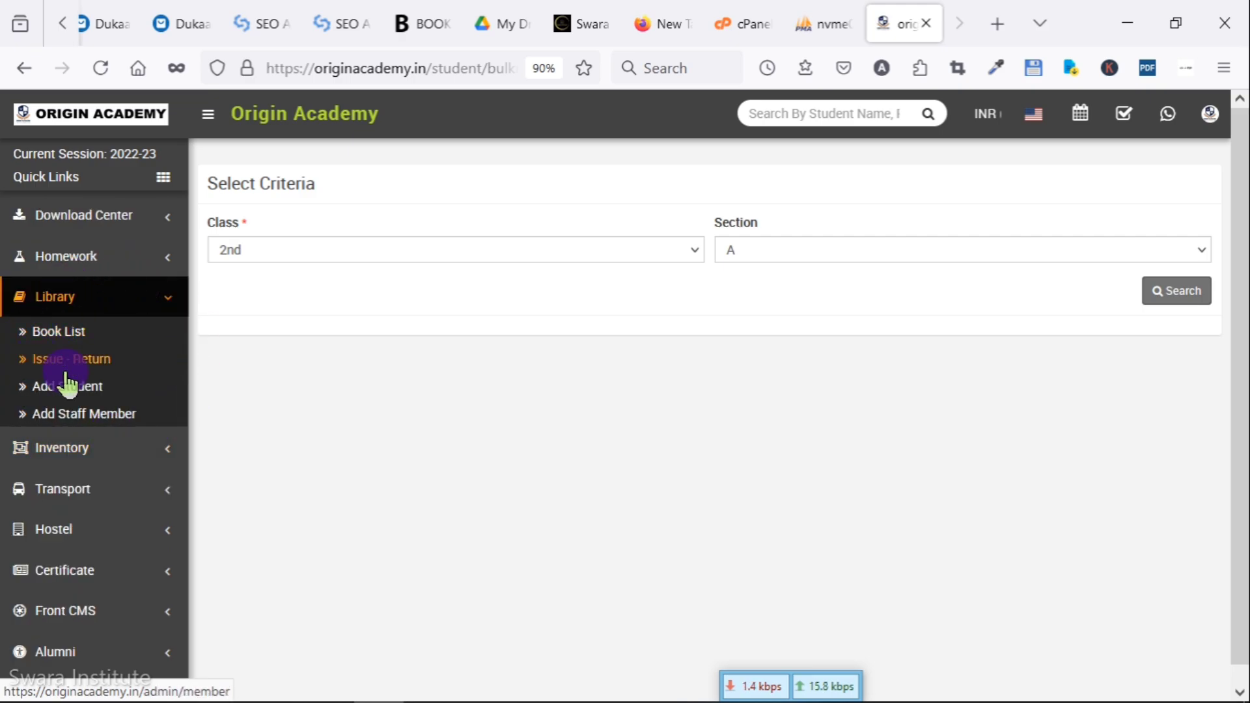
Look through the submenu entries of the Inventory, Transport and Hostel modules.
left_click(71, 456)
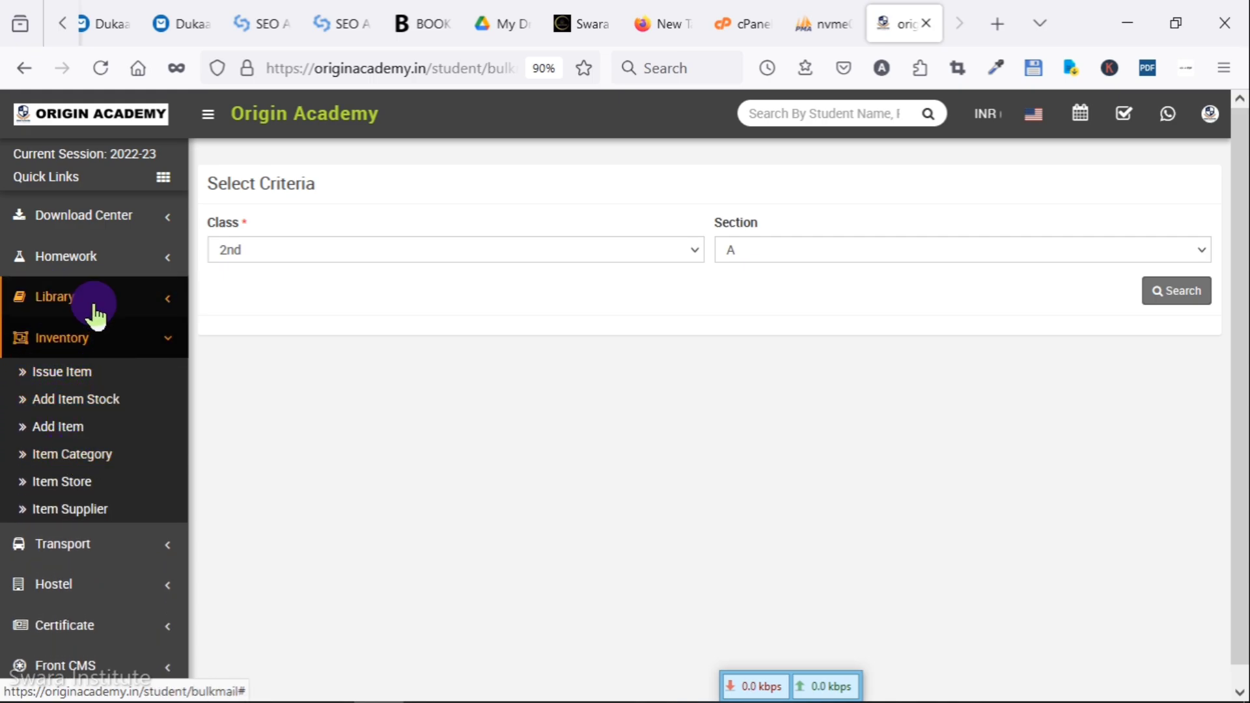
left_click(109, 546)
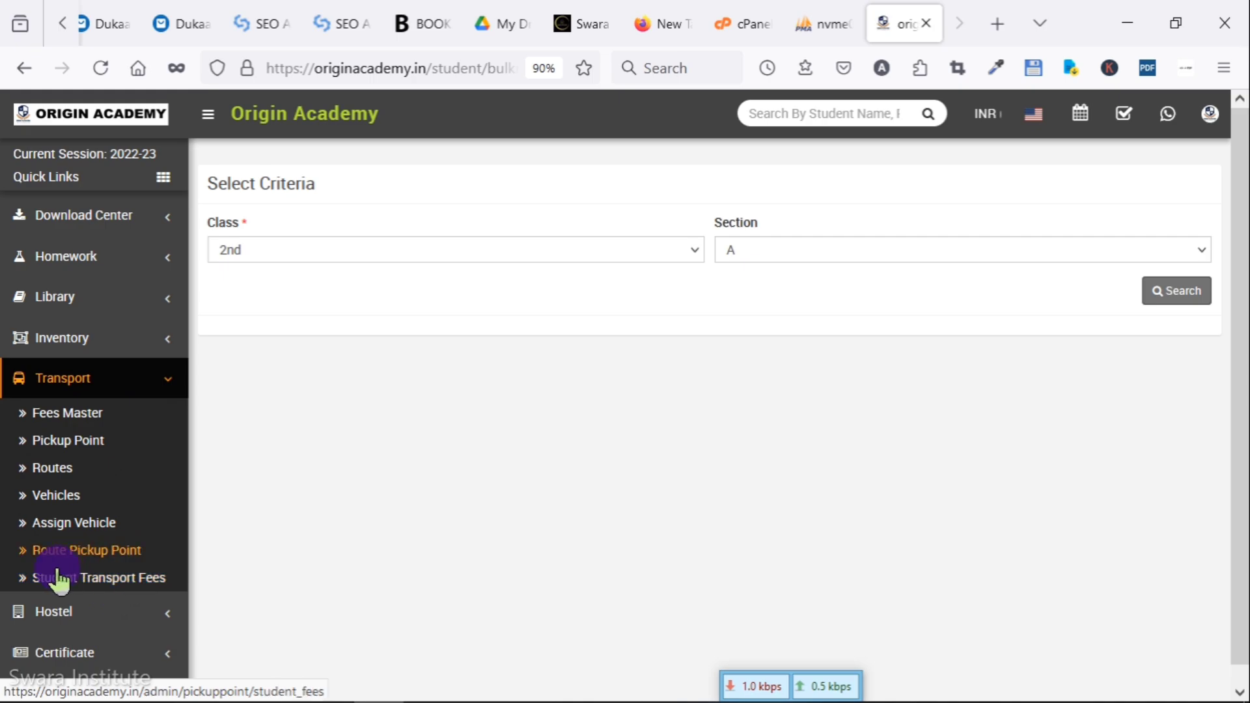
scroll(123, 435, "down", 3)
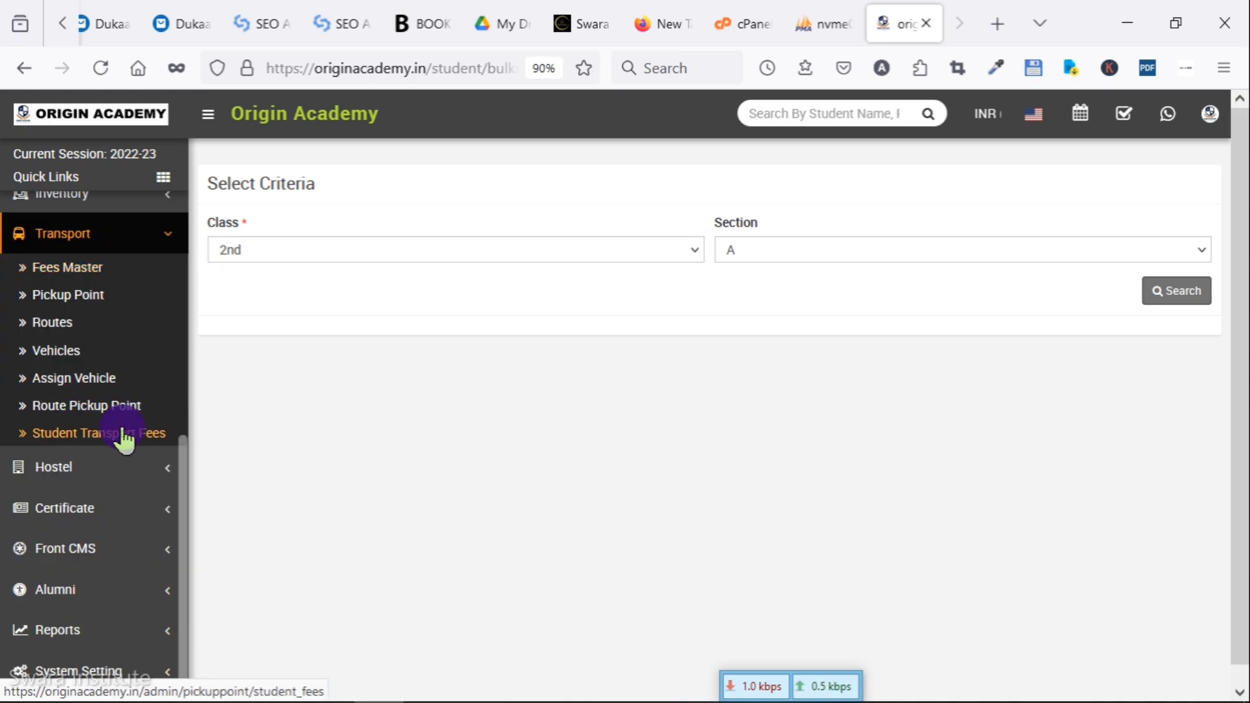
left_click(101, 478)
left_click(36, 511)
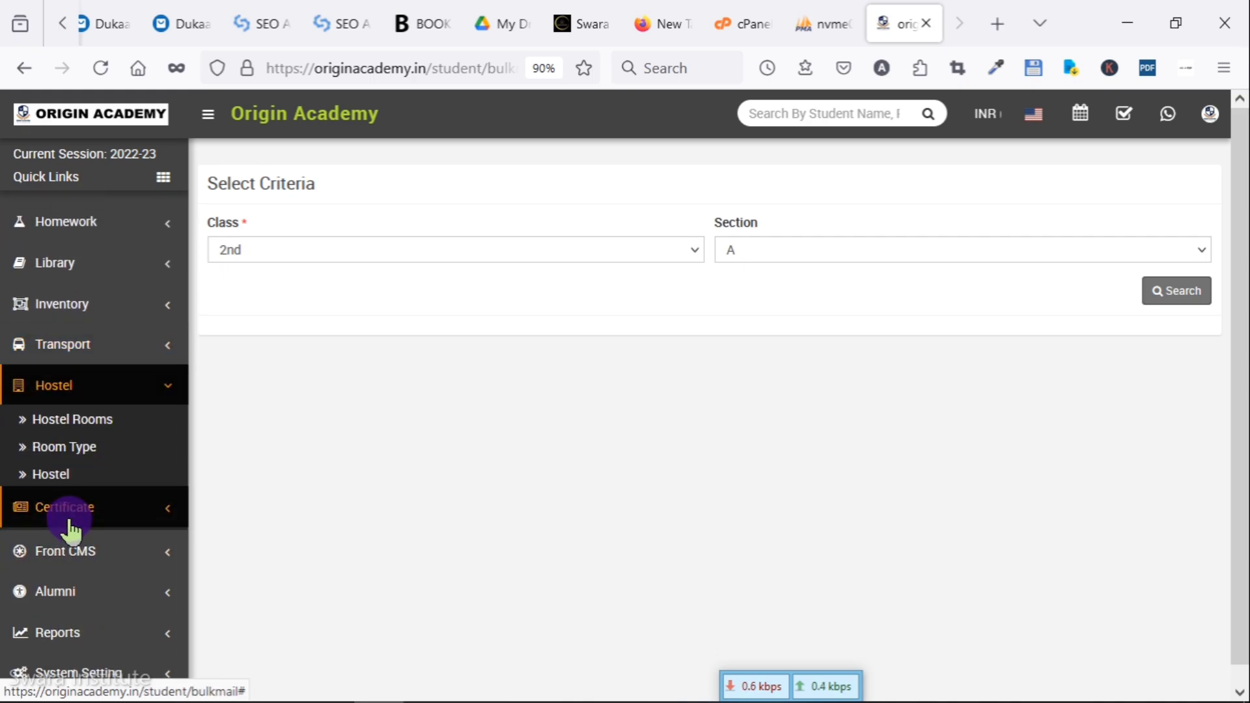
Open Student ID Card in the Certificate module and examine the preview of the ID CARD template.
scroll(98, 501, "down", 2)
left_click(120, 464)
left_click(35, 438)
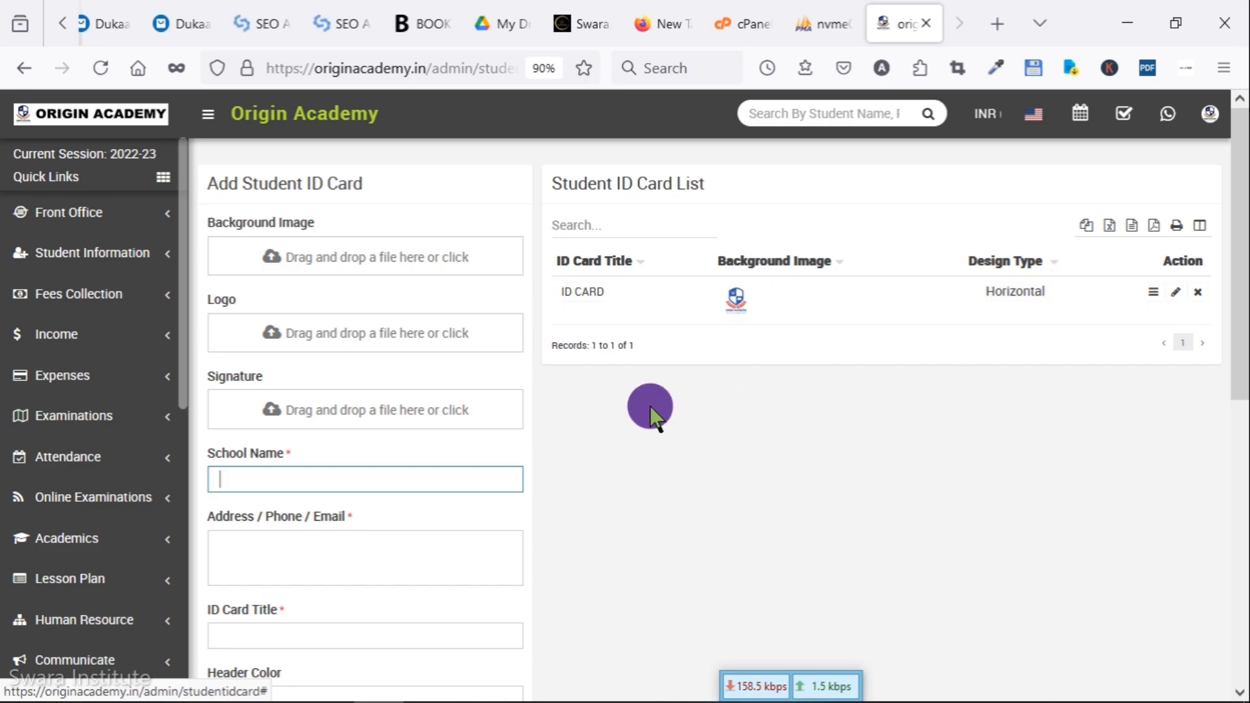
scroll(650, 409, "down", 8)
scroll(601, 456, "up", 8)
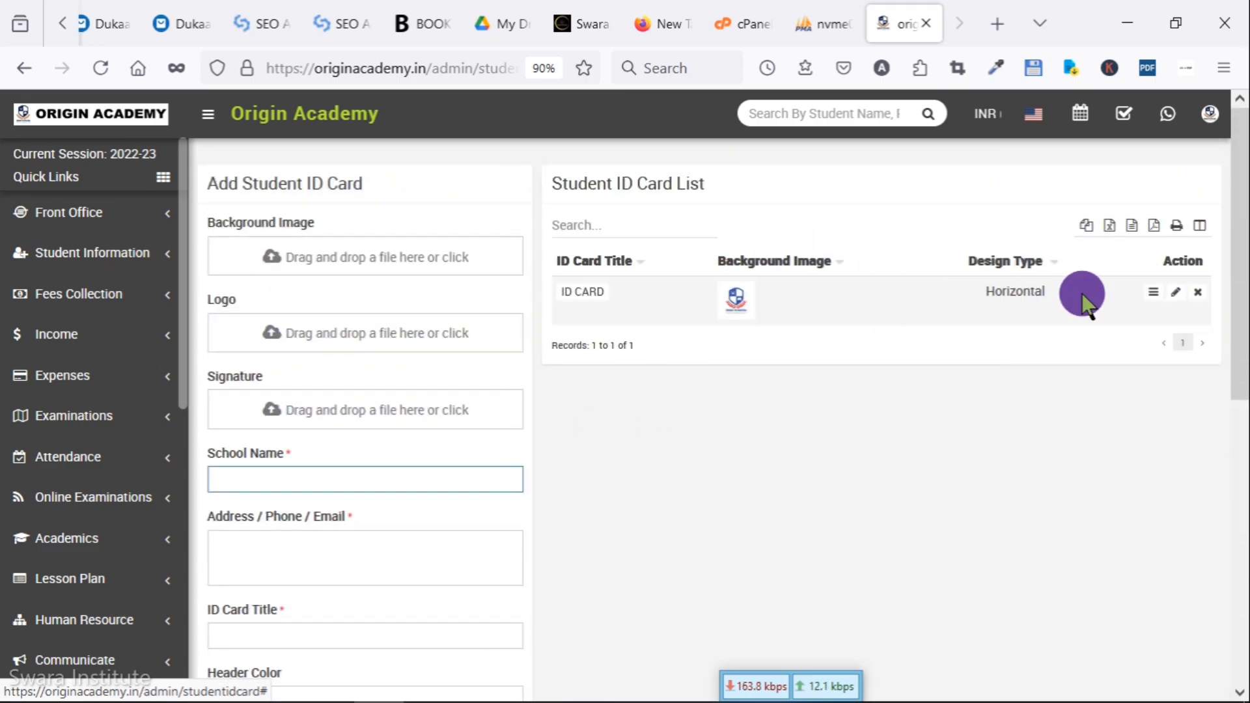
left_click(1153, 294)
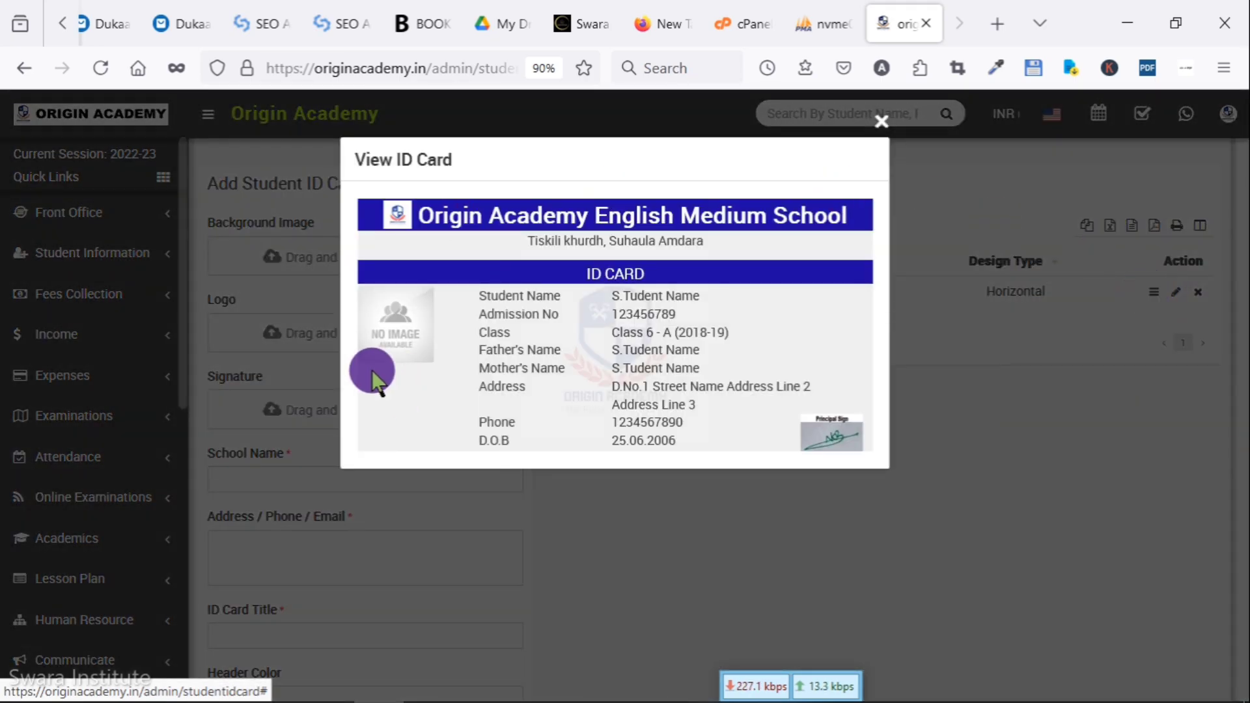
left_click_drag(468, 306, 716, 449)
left_click(717, 449)
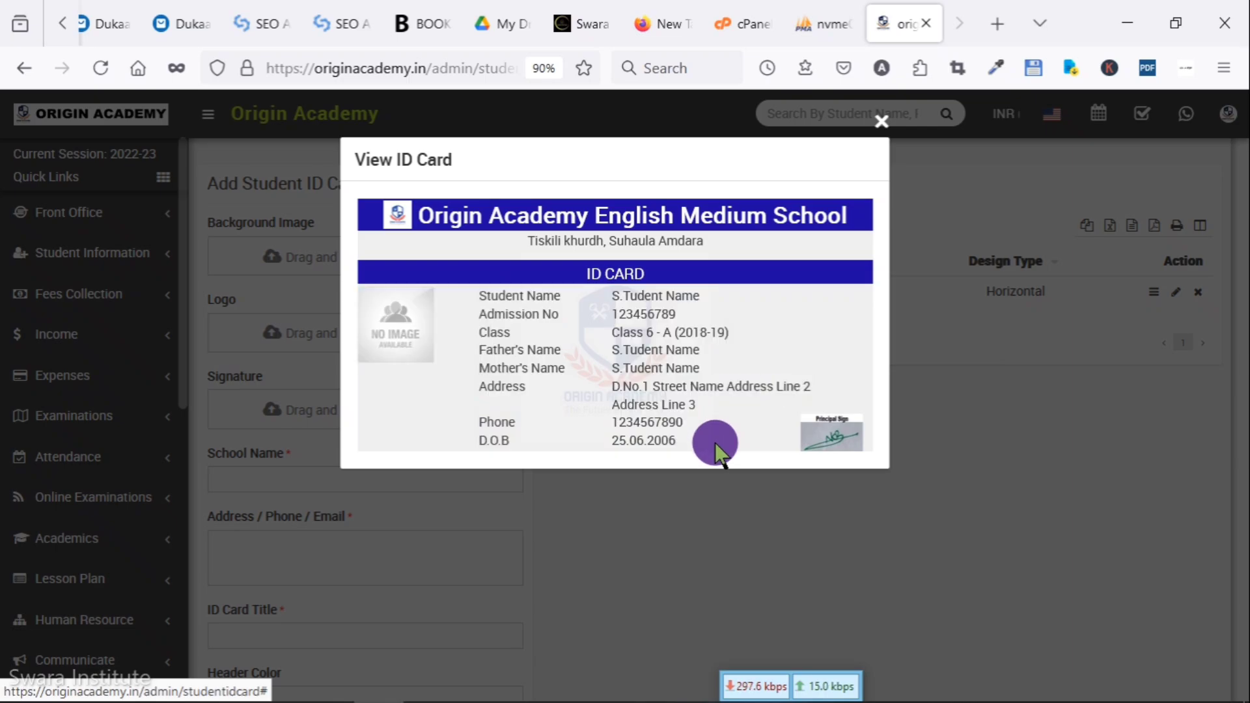
left_click(882, 123)
Open Generate ID Card and search for students of class 3rd, section A, using the ID CARD template.
scroll(124, 521, "down", 8)
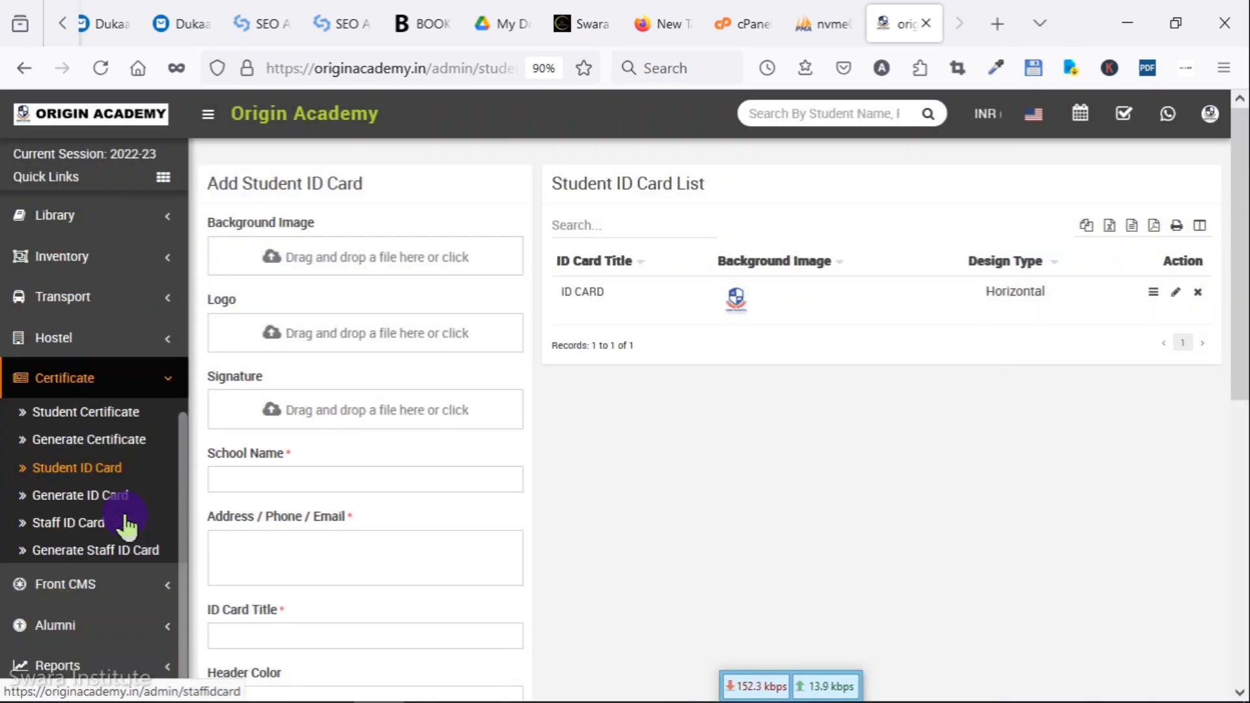
left_click(93, 498)
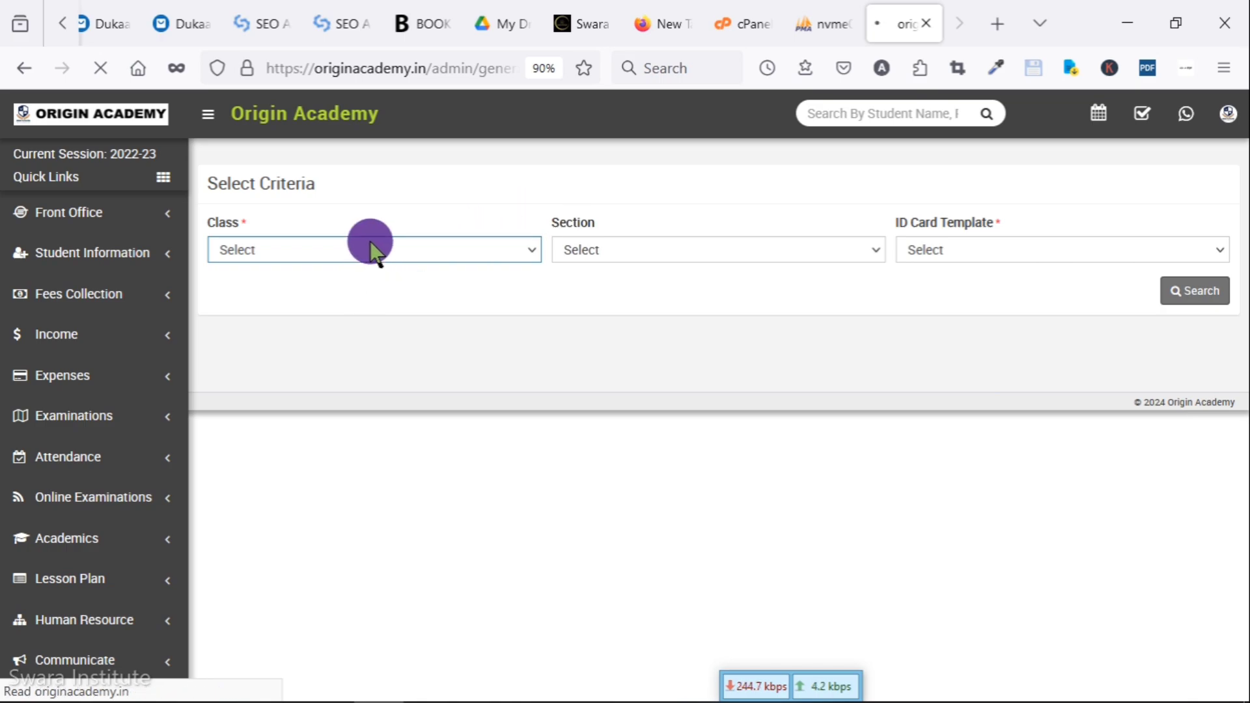
left_click(373, 248)
left_click(332, 372)
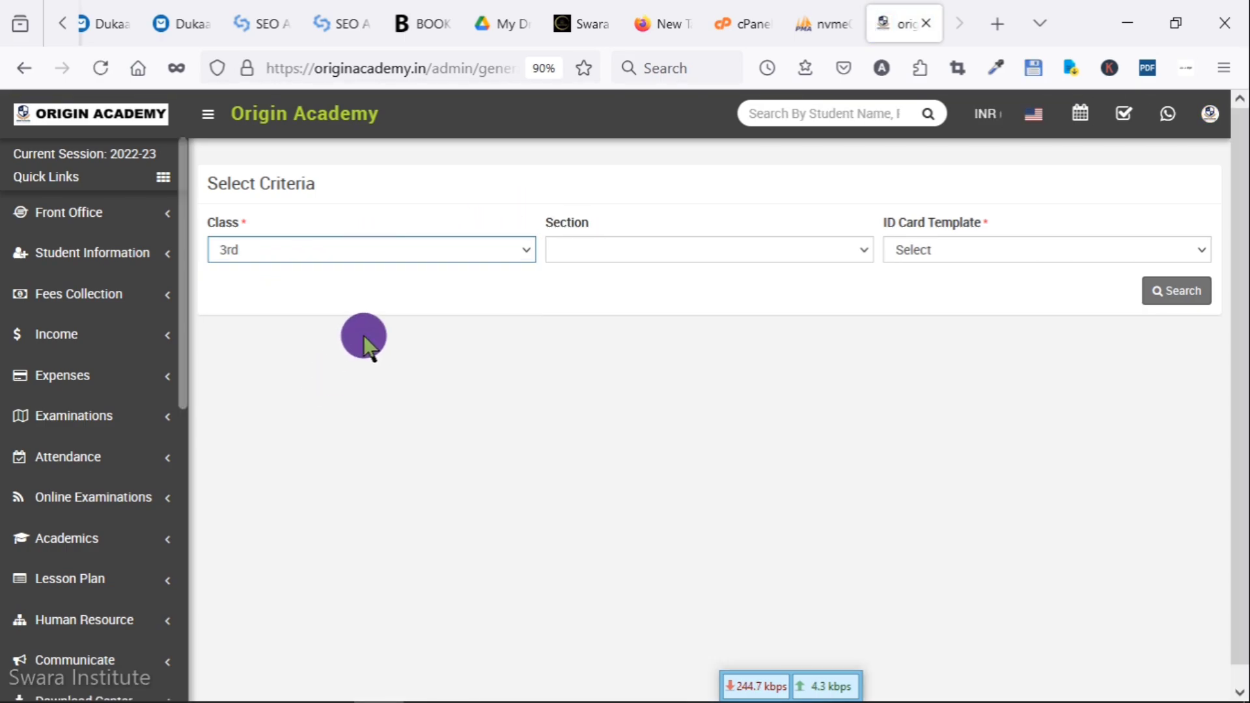
left_click(656, 250)
left_click(658, 303)
left_click(947, 251)
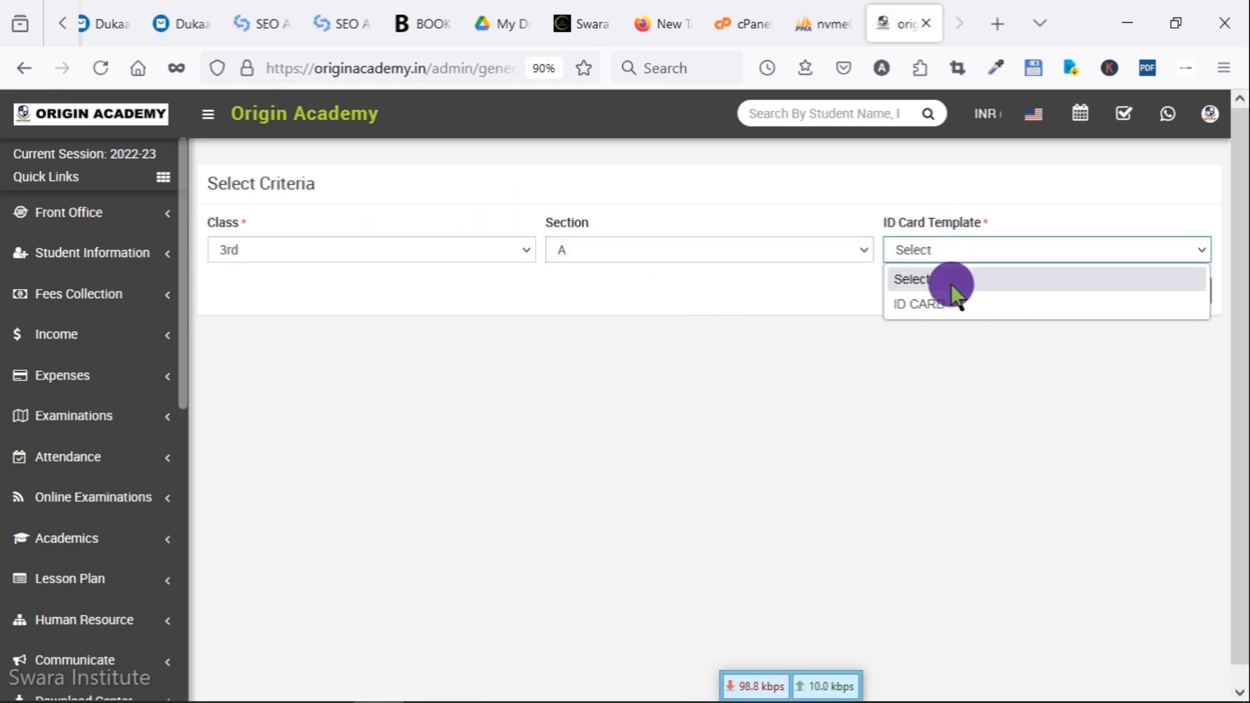
left_click(956, 306)
left_click(1175, 293)
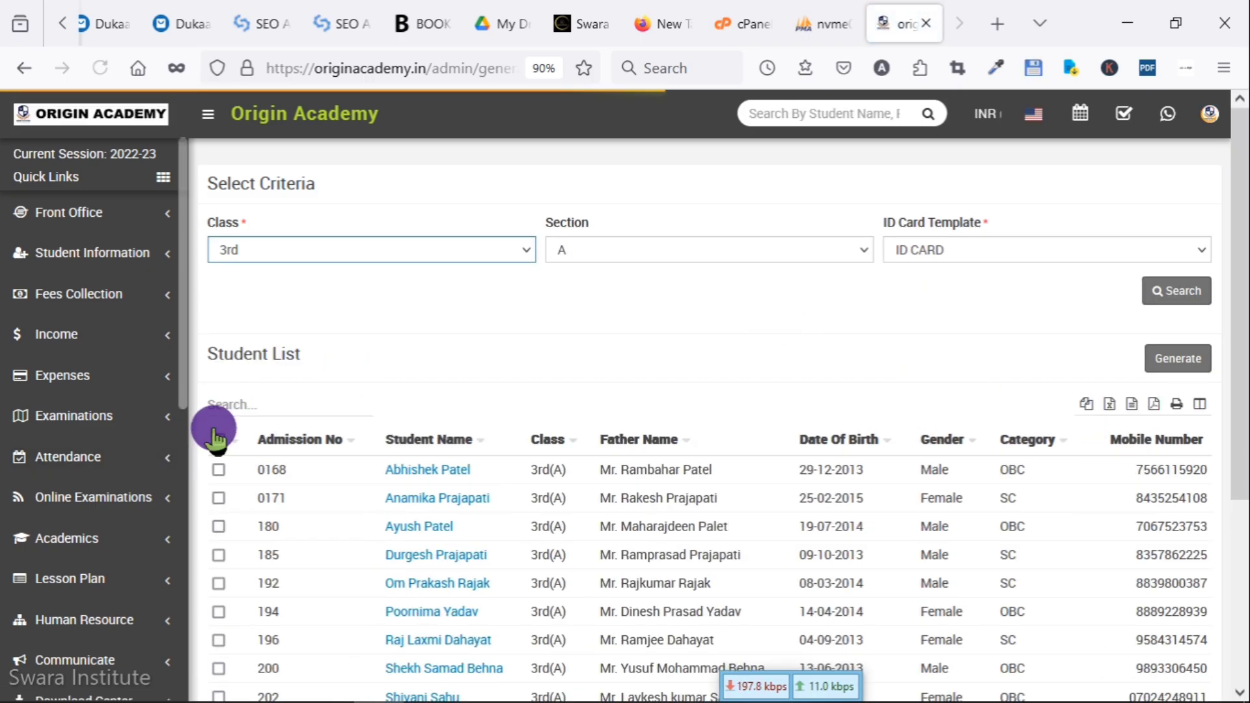
Select all students in the class 3rd list and generate their ID cards.
left_click(219, 440)
scroll(375, 469, "down", 4)
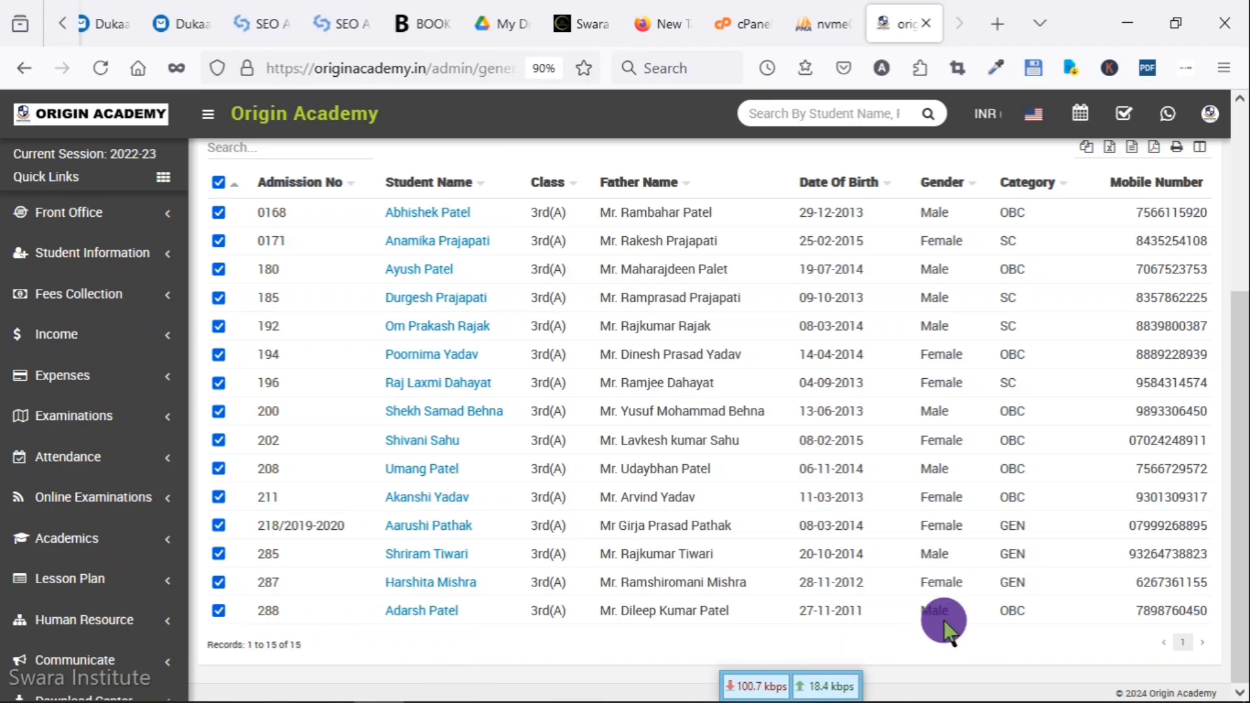
scroll(944, 625, "up", 4)
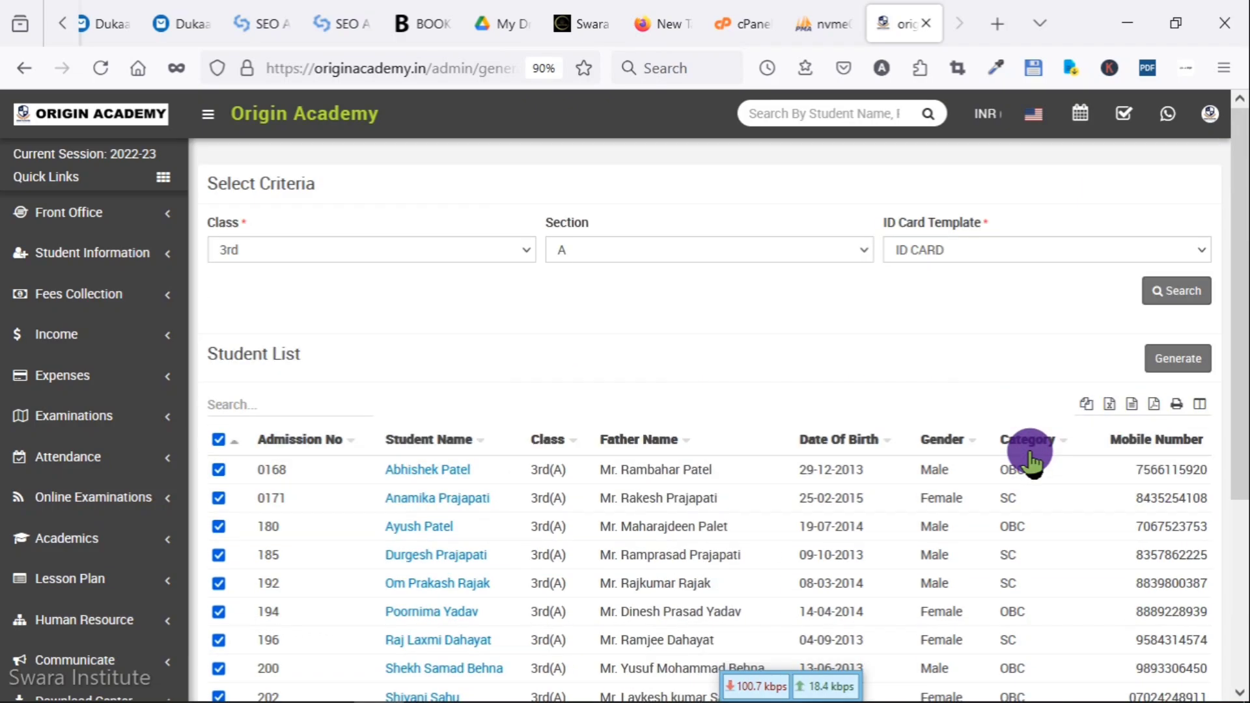
left_click(1183, 362)
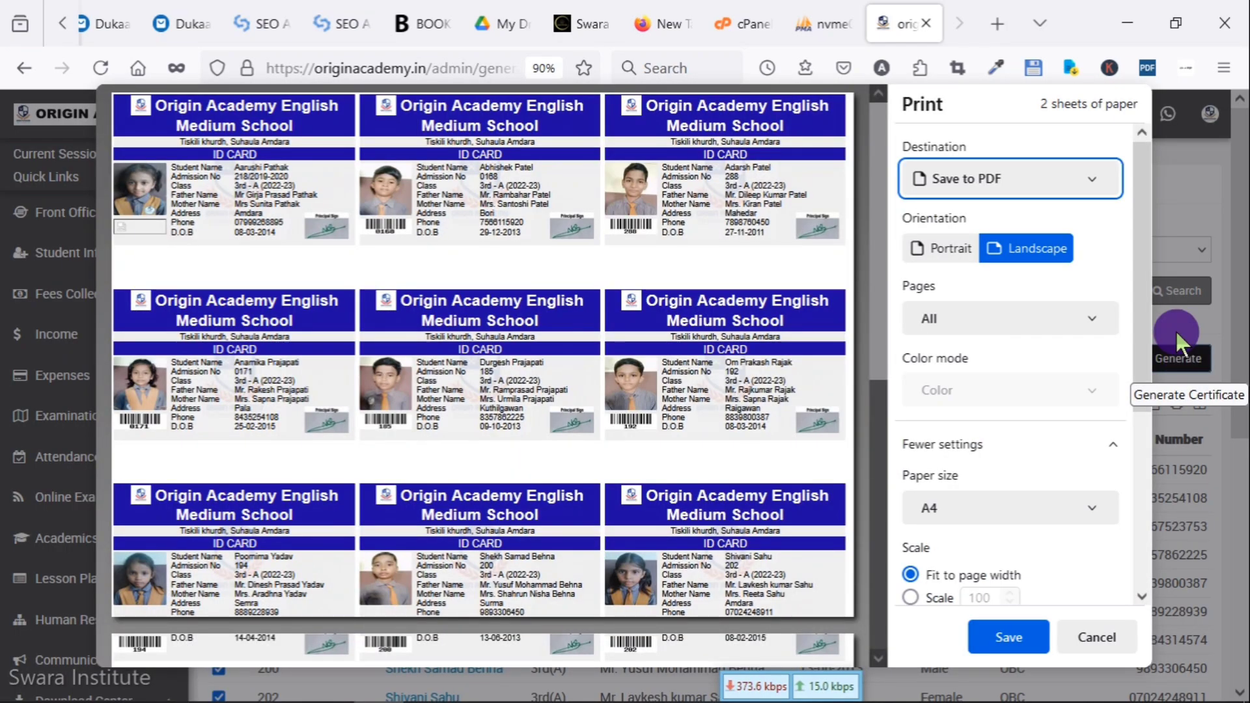
Review both pages of student ID cards in the print preview and close it without saving.
scroll(480, 407, "down", 6)
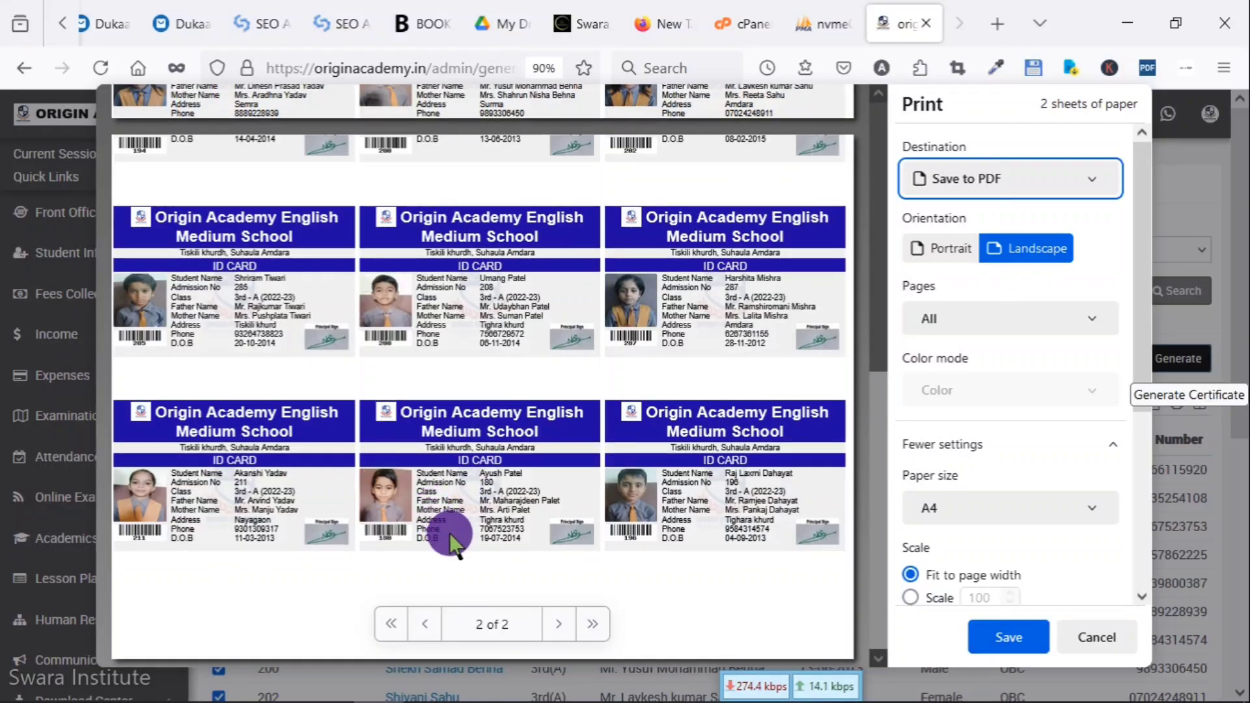
left_click(413, 350)
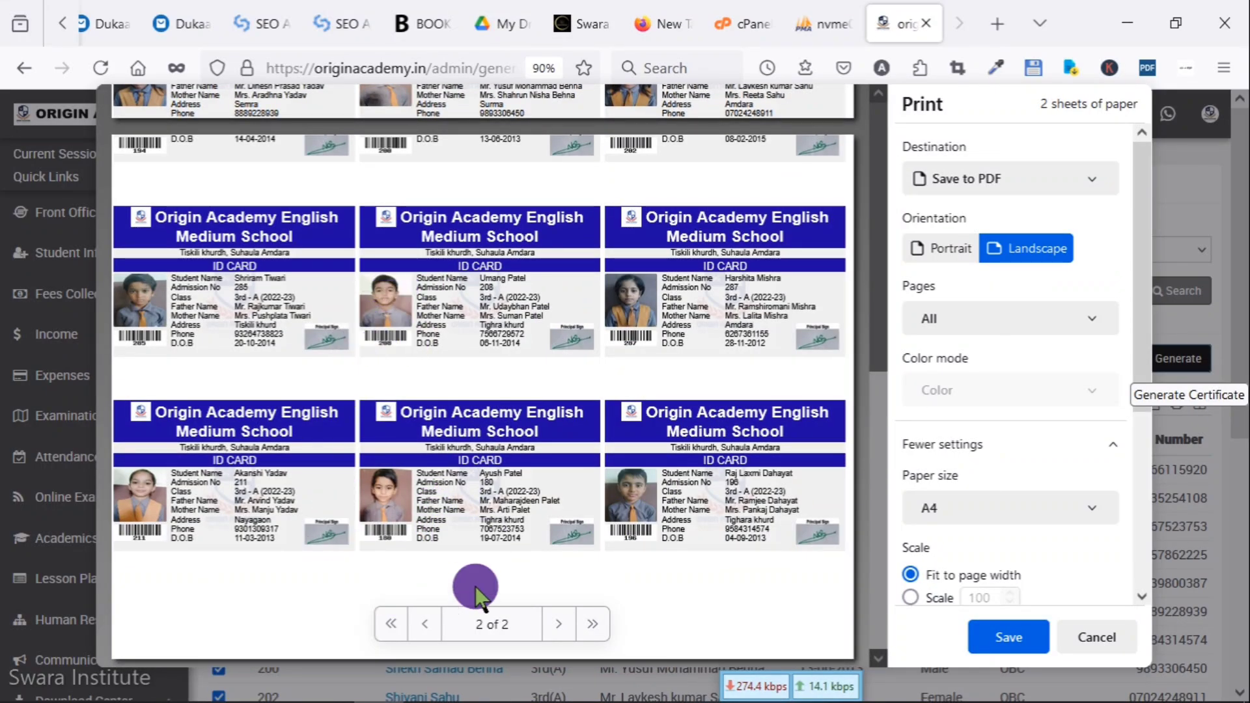
scroll(669, 407, "up", 5)
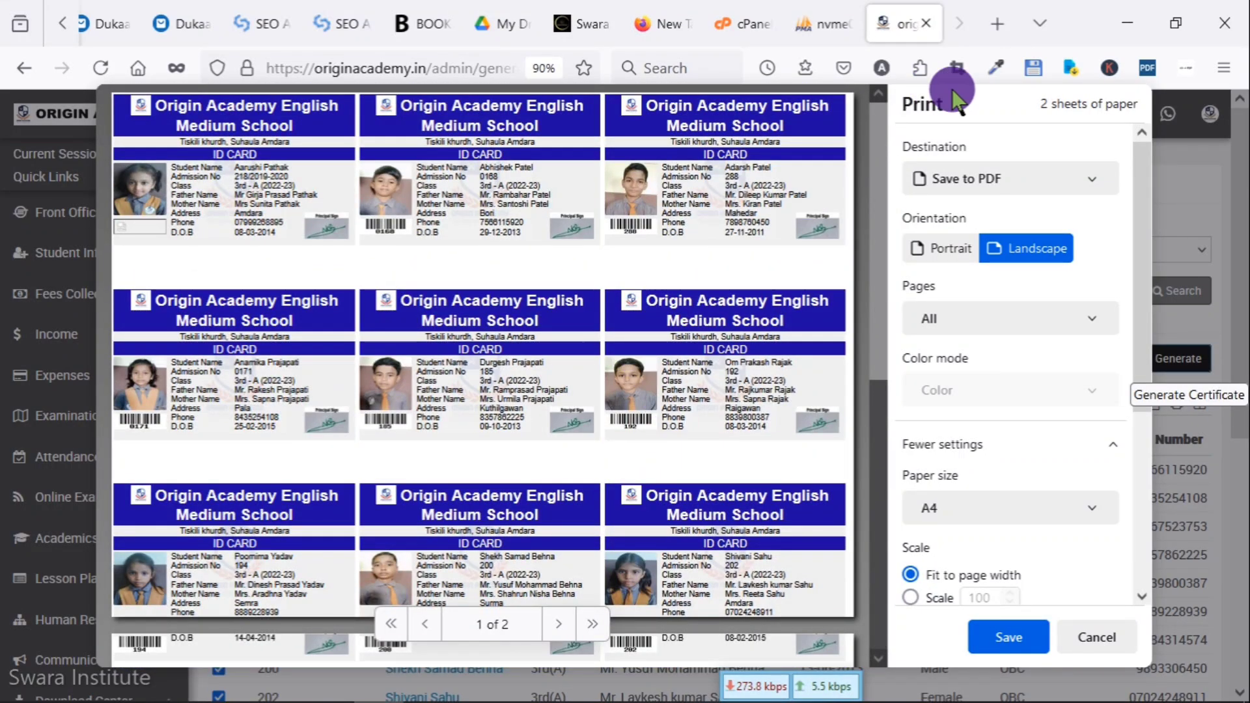
left_click(1082, 631)
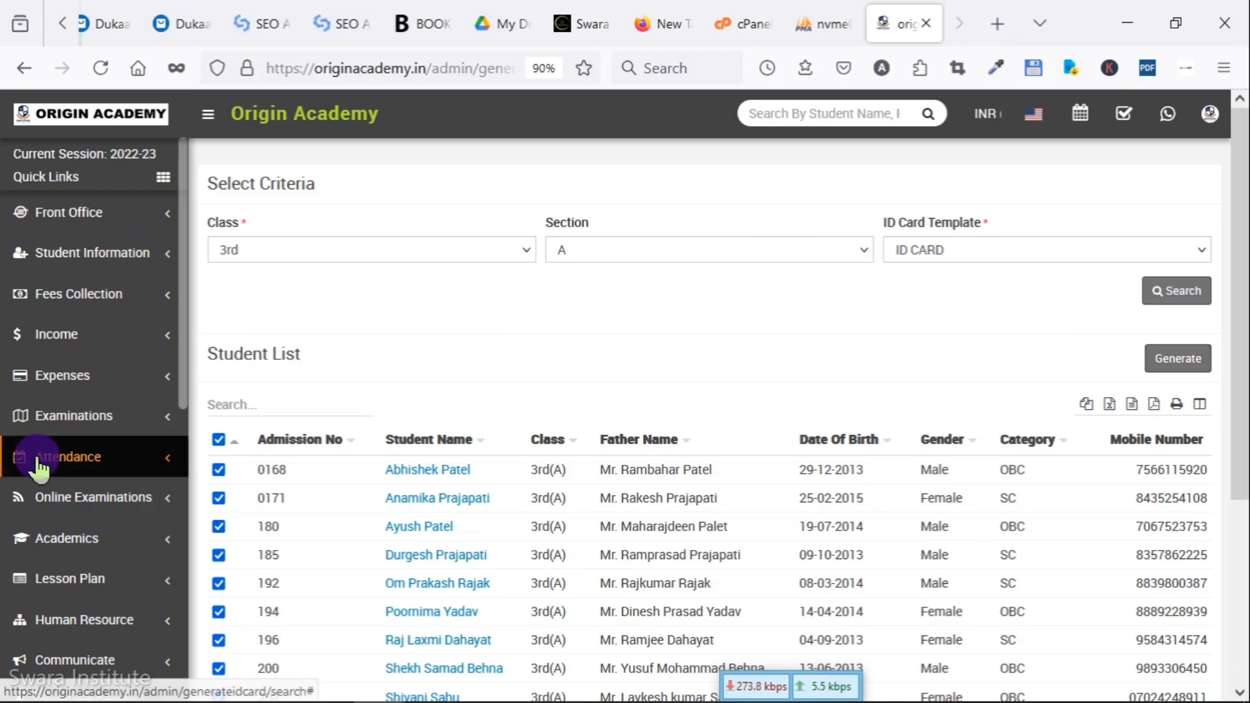
Review the Certificate module's entries and expand the Front CMS module to view its entries.
scroll(91, 443, "down", 5)
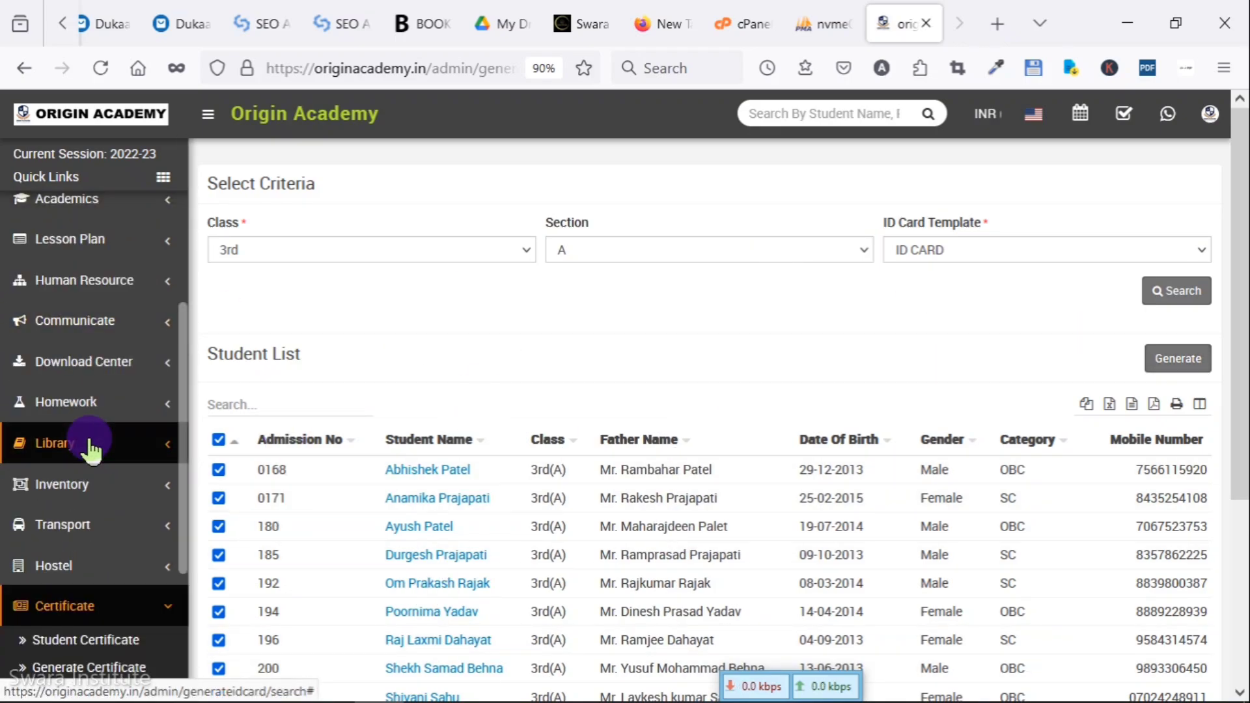
scroll(91, 450, "down", 4)
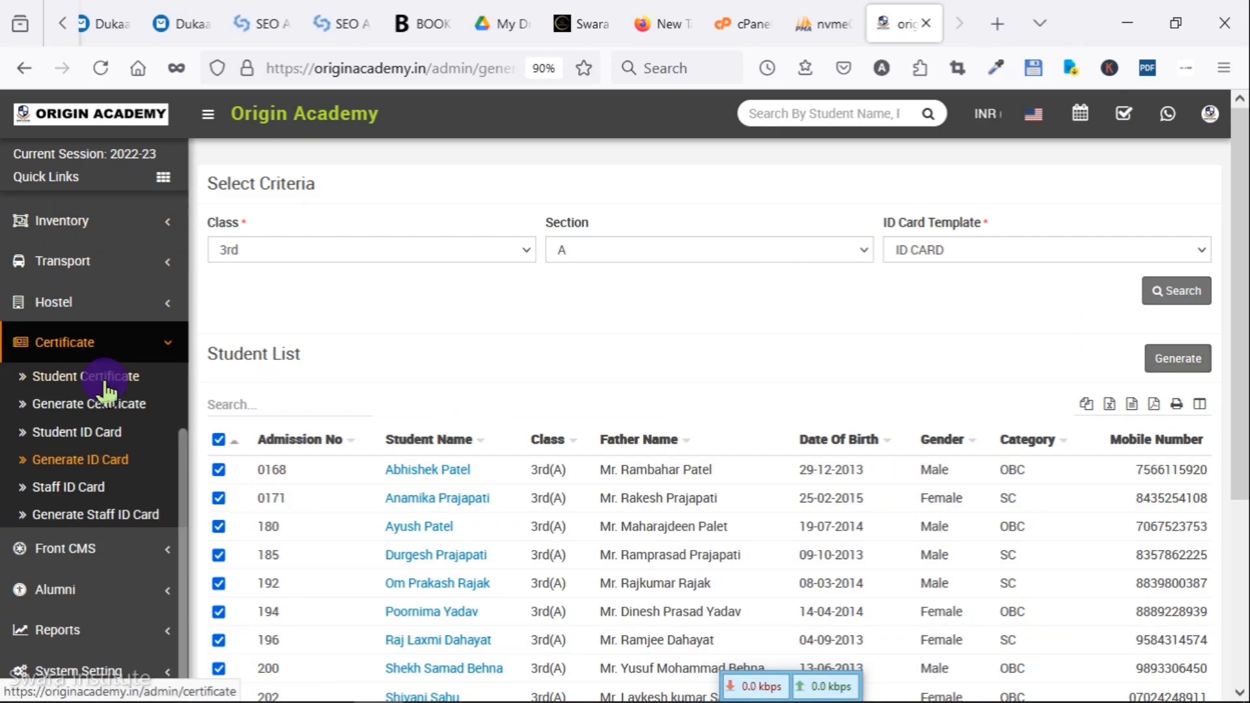
left_click(68, 550)
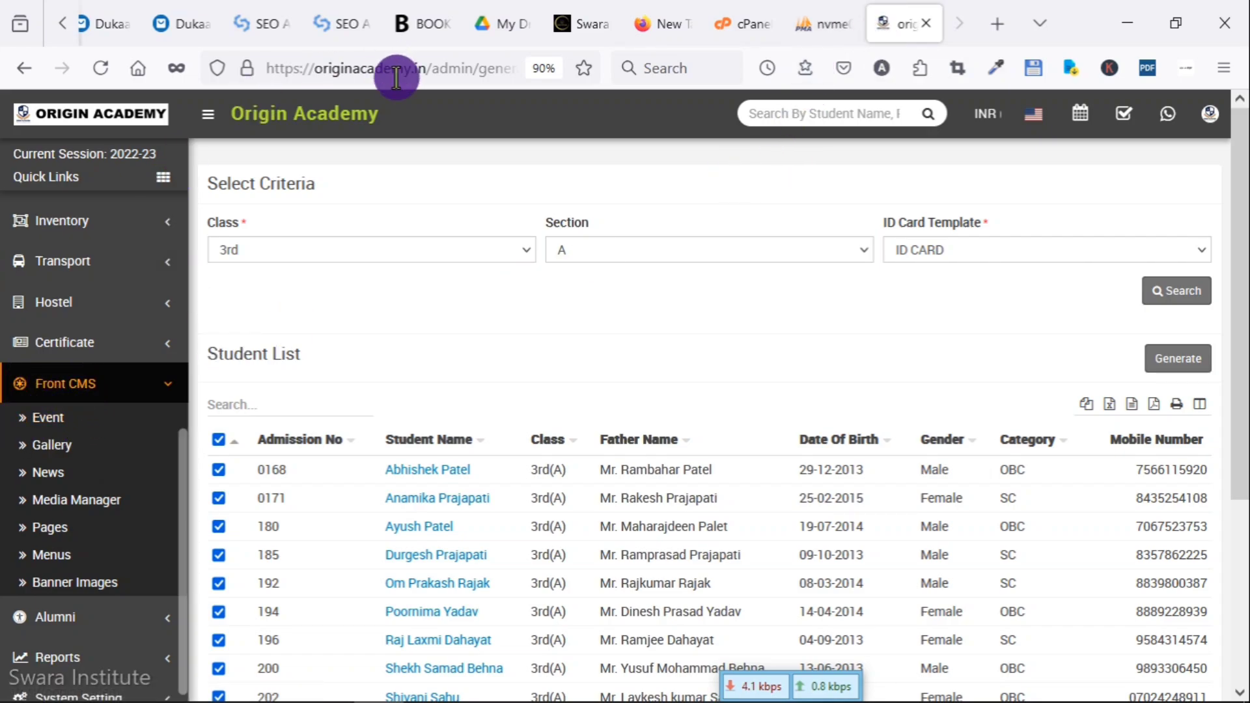
left_click_drag(430, 71, 185, 70)
right_click(319, 68)
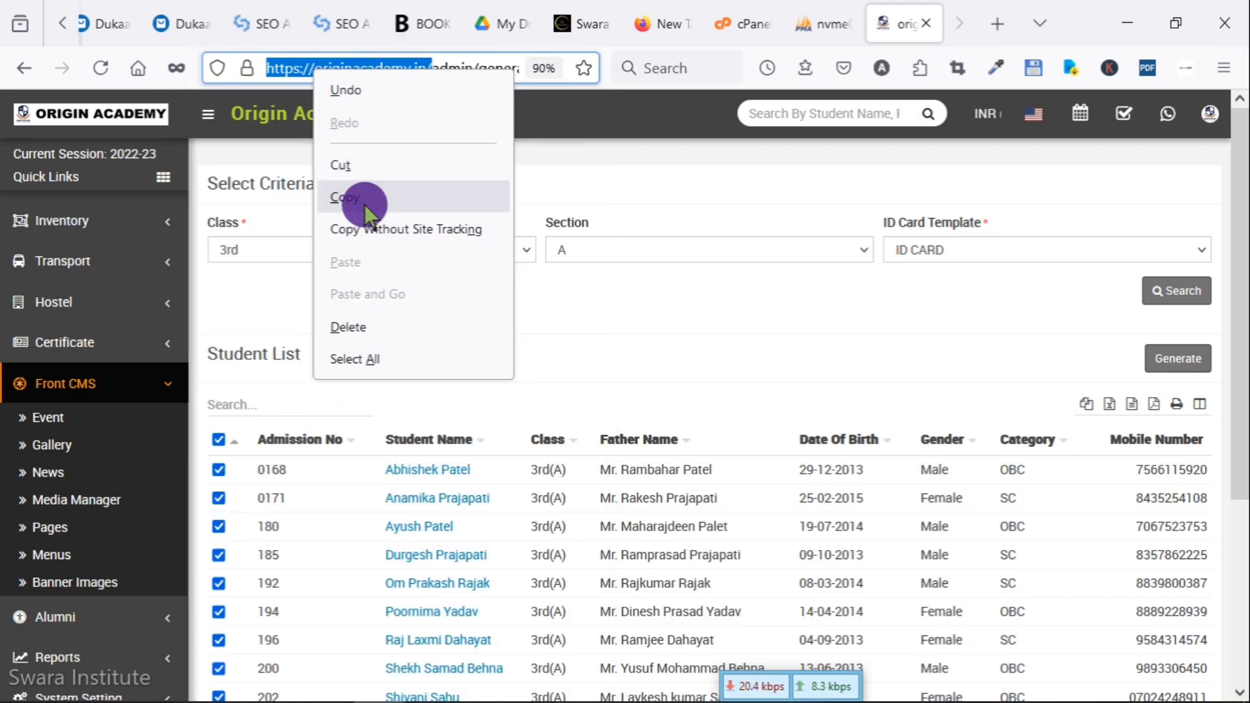
left_click(365, 204)
left_click(996, 26)
right_click(466, 68)
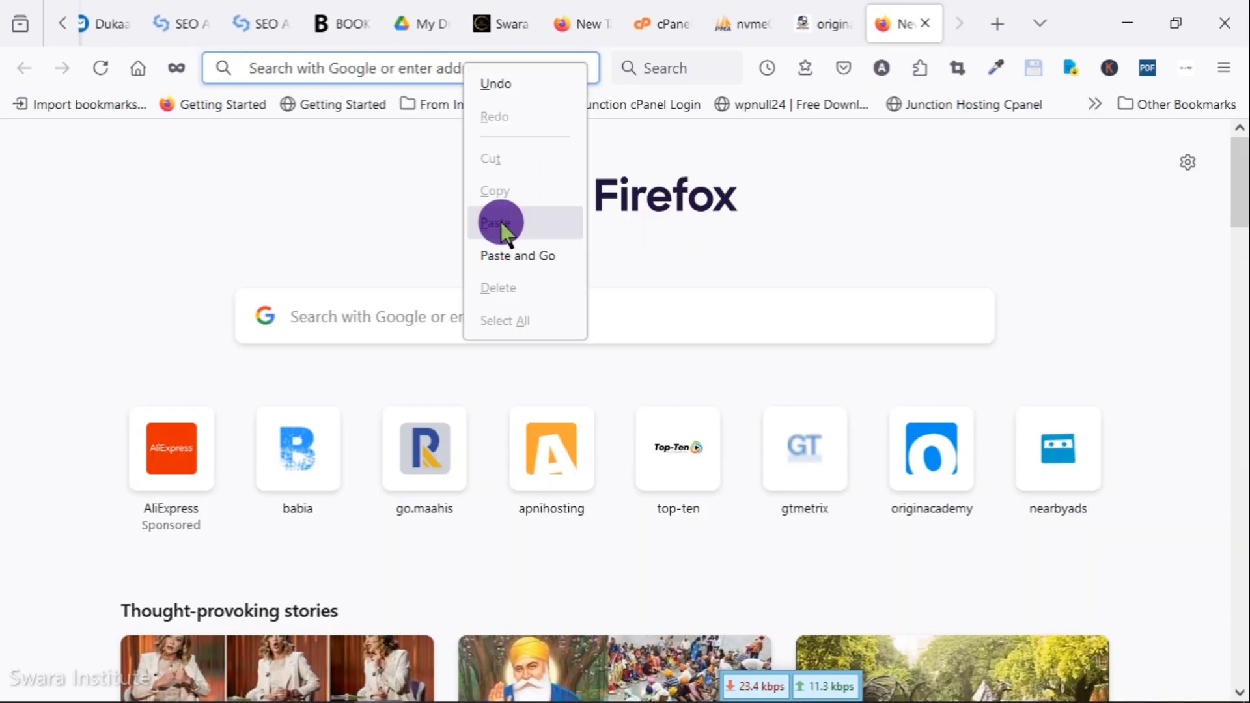
left_click(508, 254)
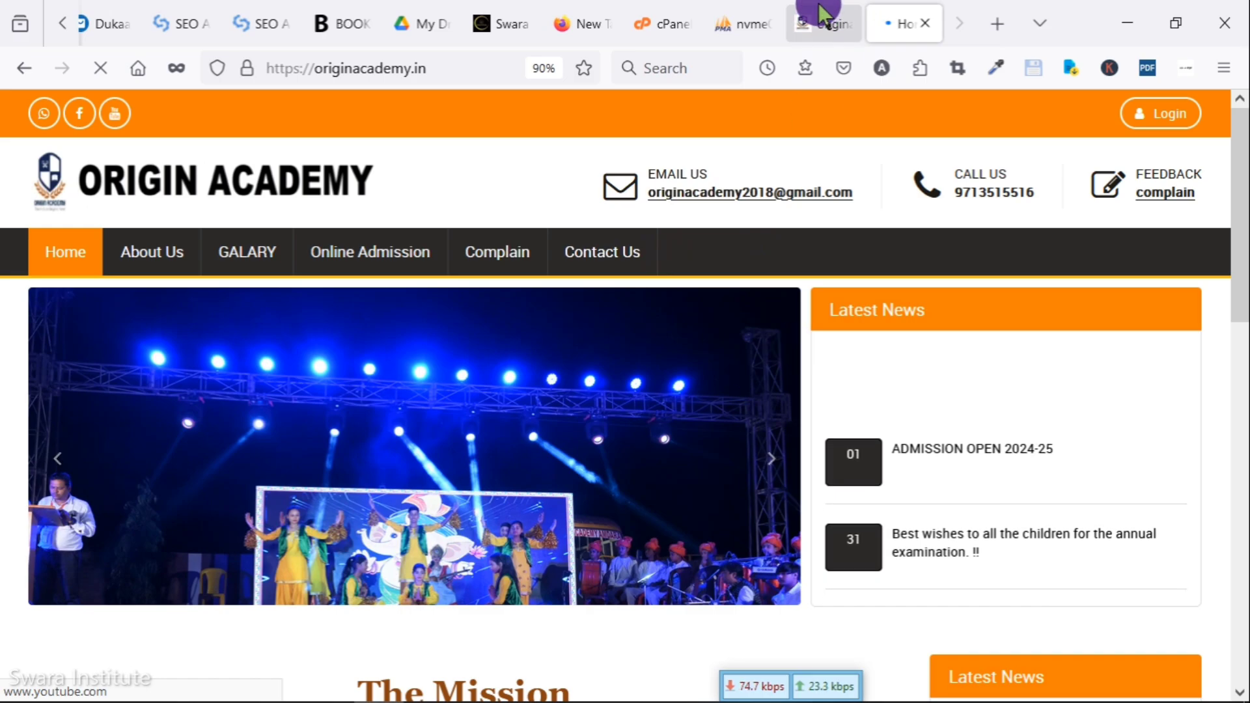
Return to the admin site and open the Front CMS Media Manager to look through the uploaded files.
left_click(840, 16)
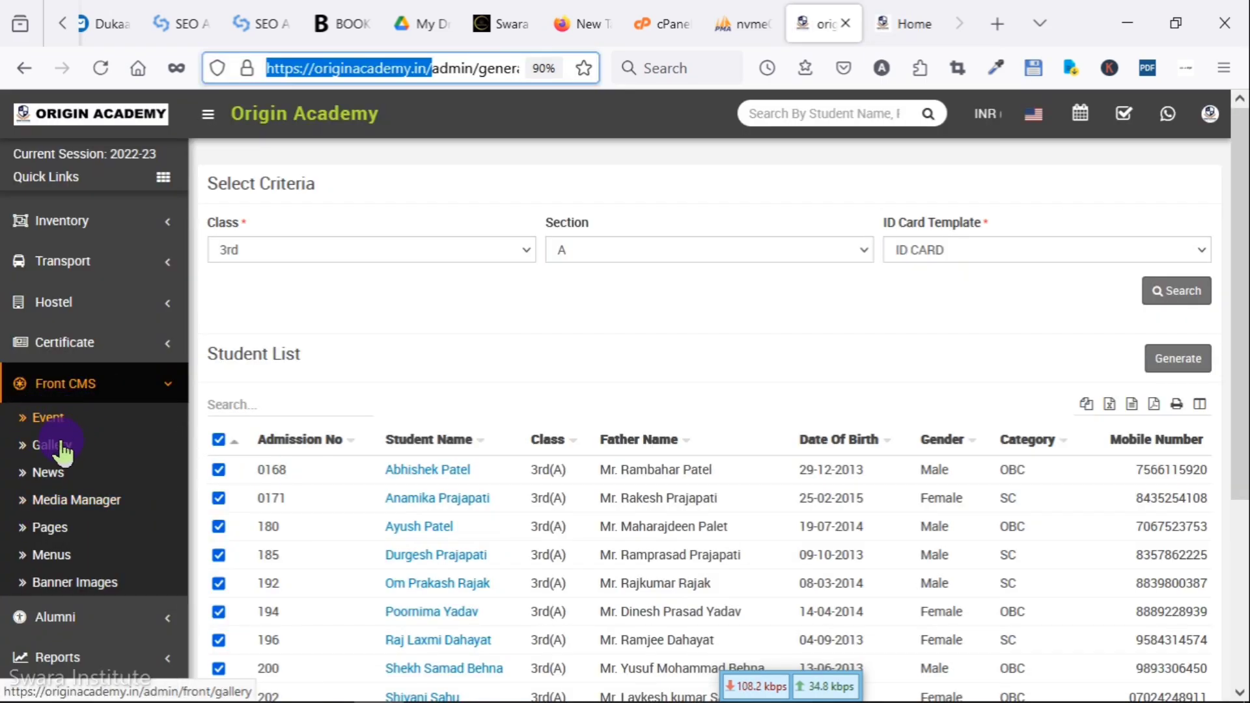
left_click(80, 507)
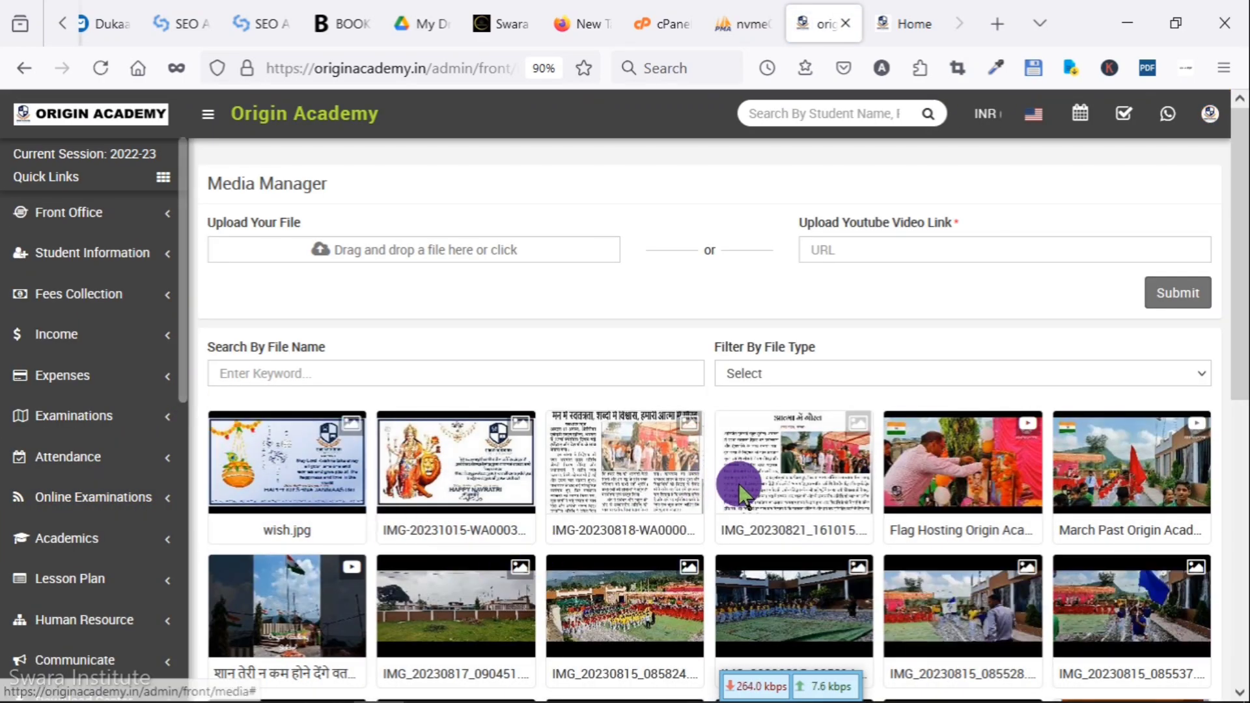
scroll(740, 483, "down", 10)
scroll(759, 538, "up", 10)
Open the Front CMS Pages list and review the website's pages.
scroll(88, 456, "down", 10)
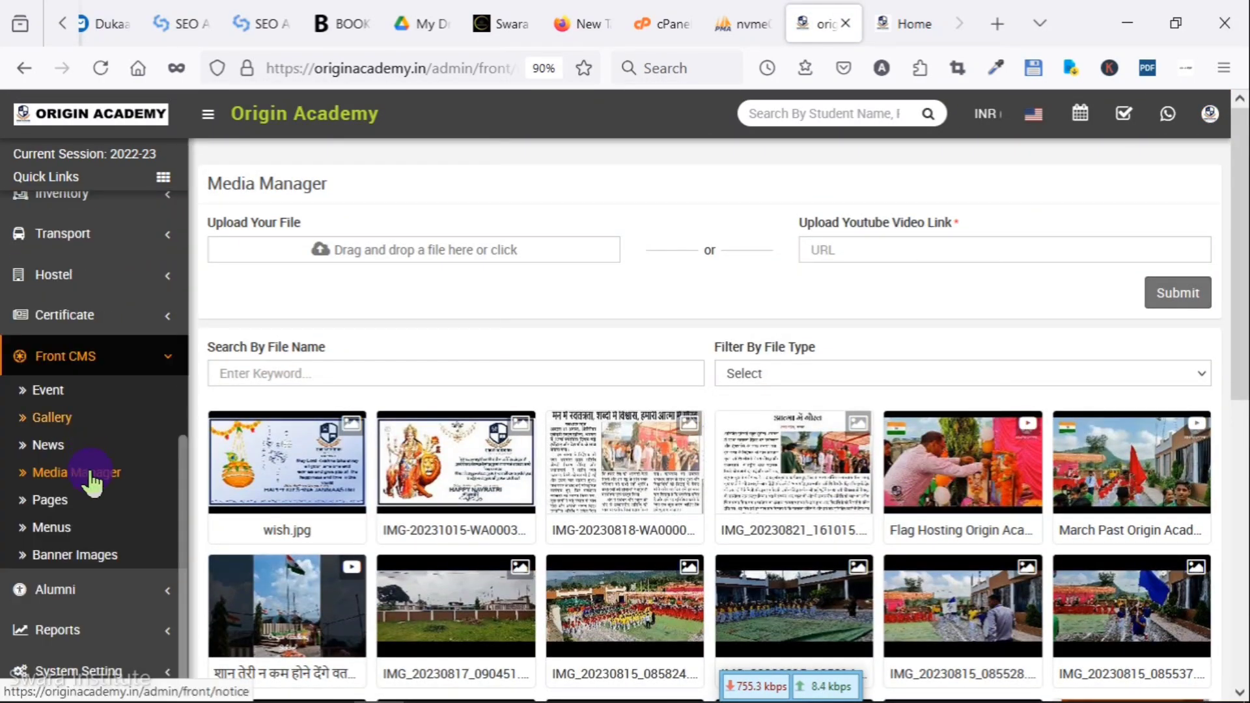
left_click(47, 501)
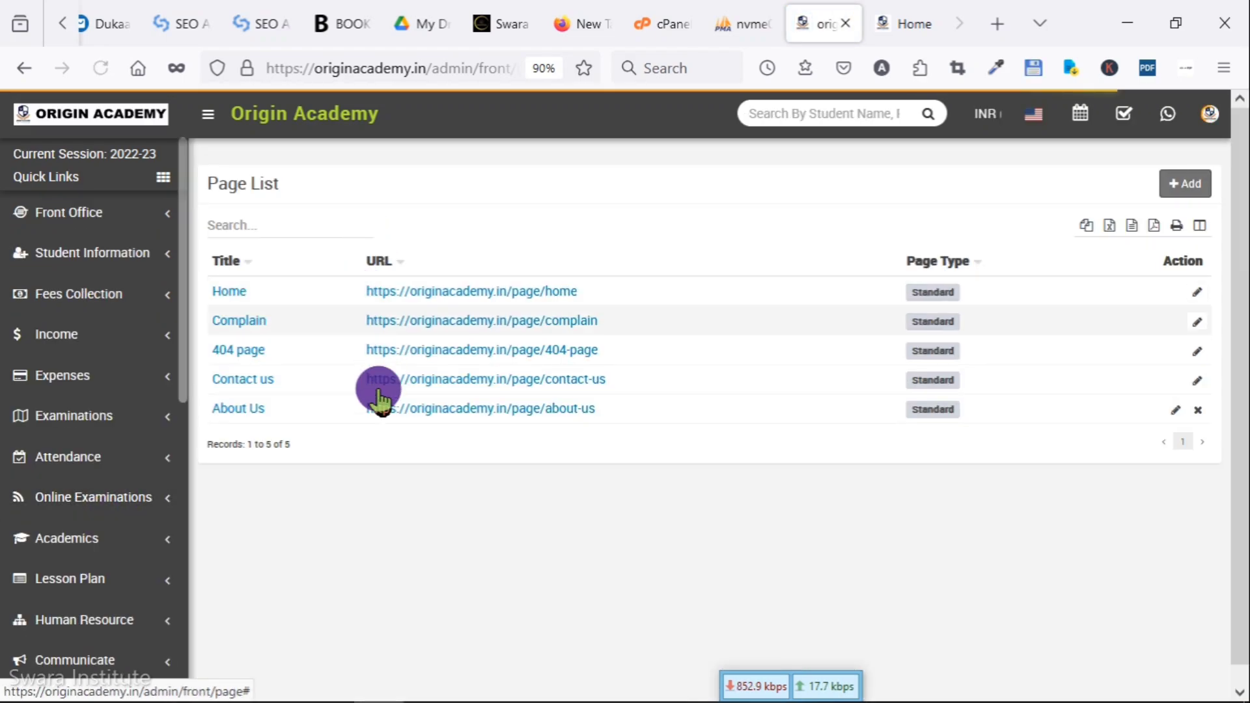
scroll(27, 534, "down", 7)
scroll(28, 534, "down", 3)
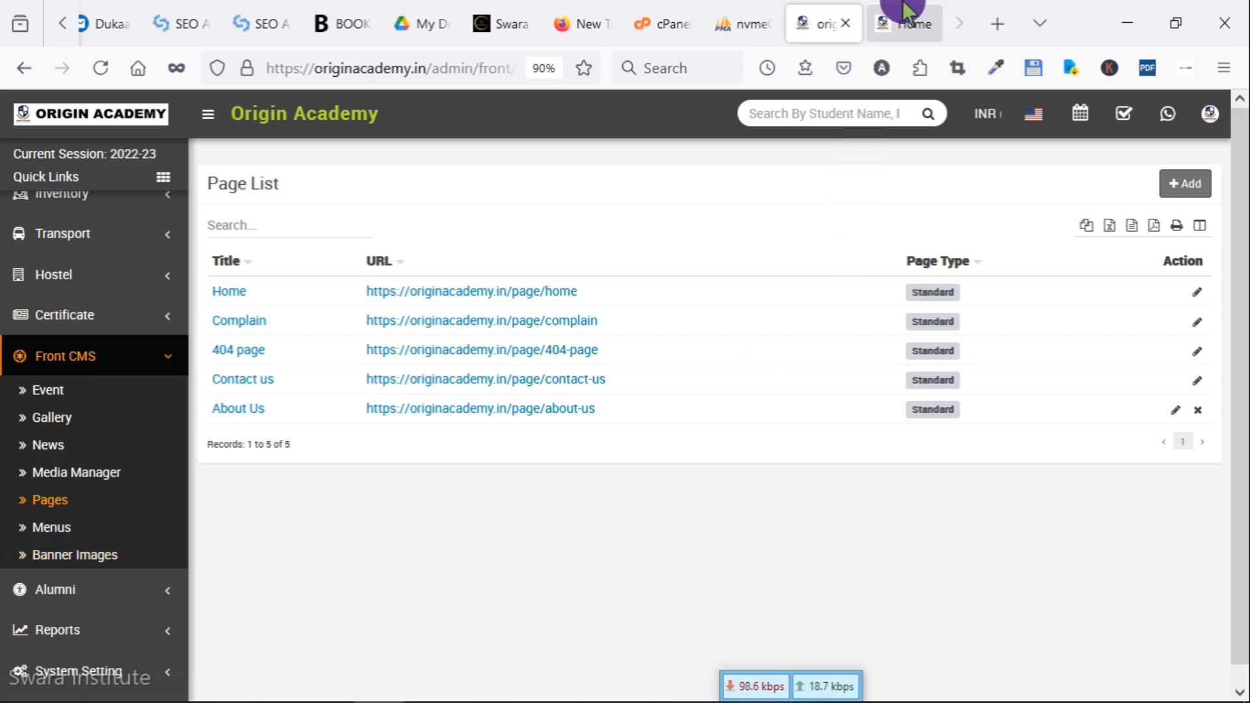
Advance the banner slider on the public home page and return to the admin site.
left_click(902, 24)
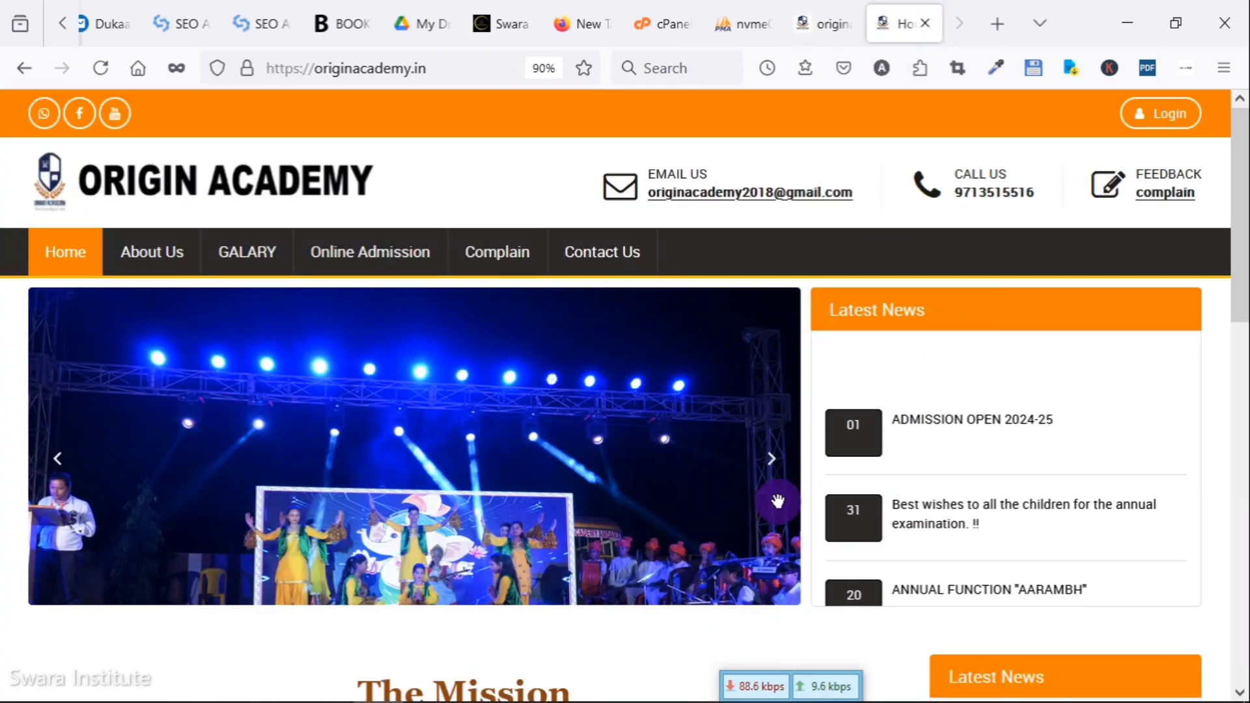
left_click(772, 462)
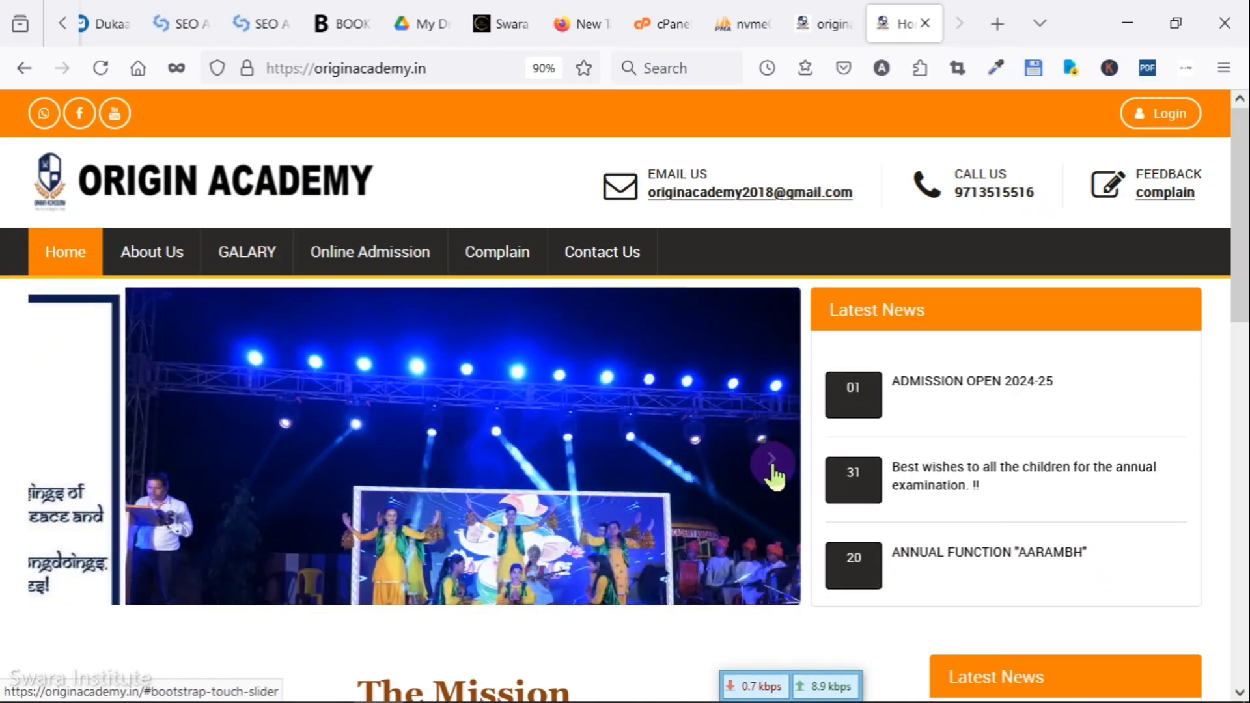
left_click(834, 15)
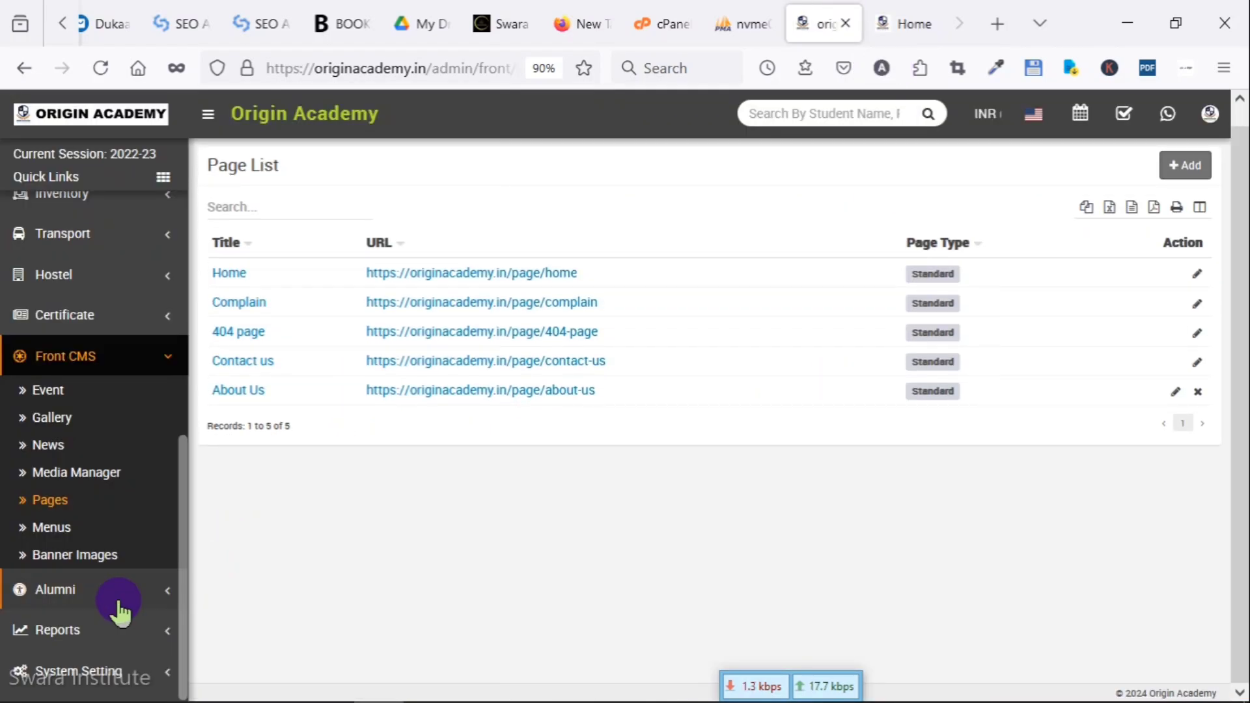
Review the Alumni module's entries and open the Balance Fees Statement from the Finance reports.
left_click(116, 594)
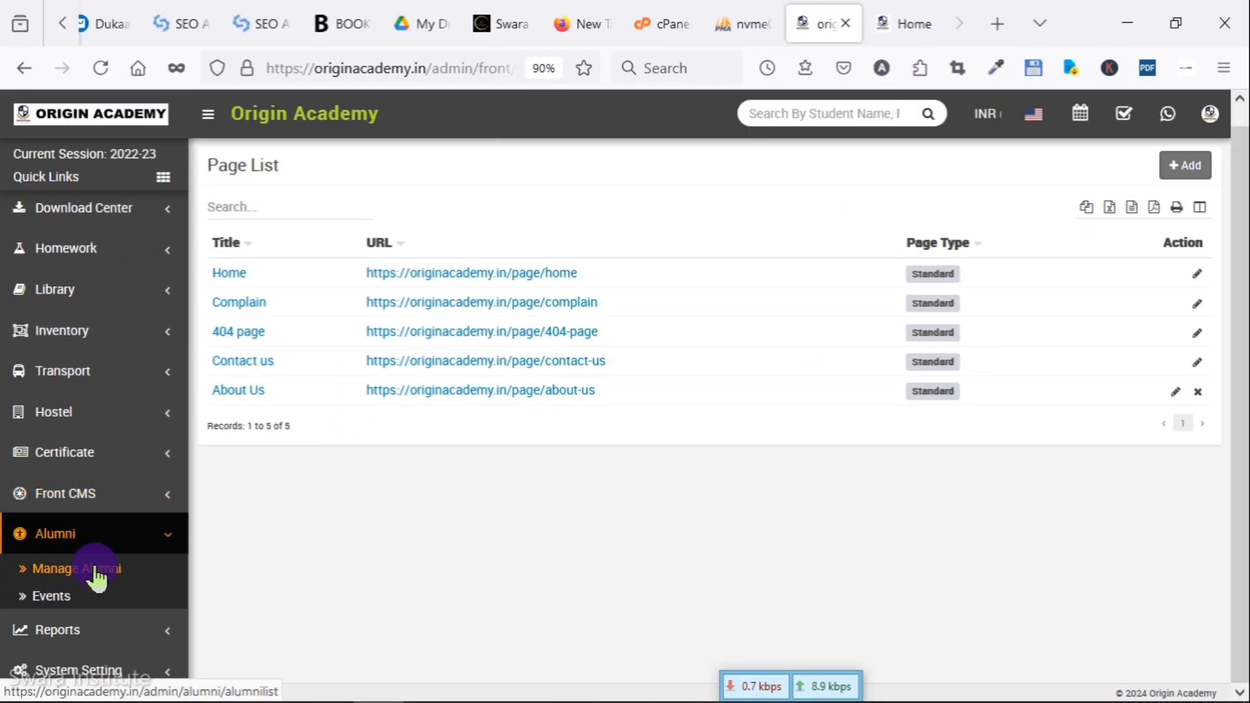
left_click(130, 630)
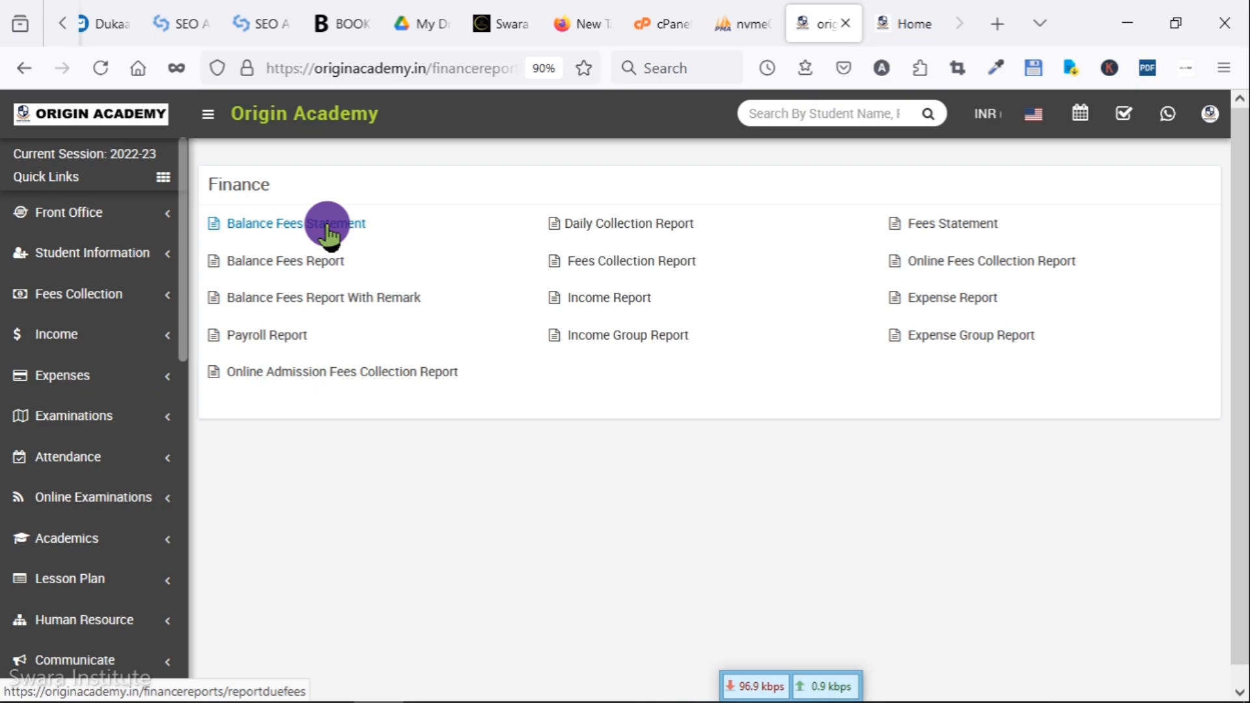
left_click(328, 224)
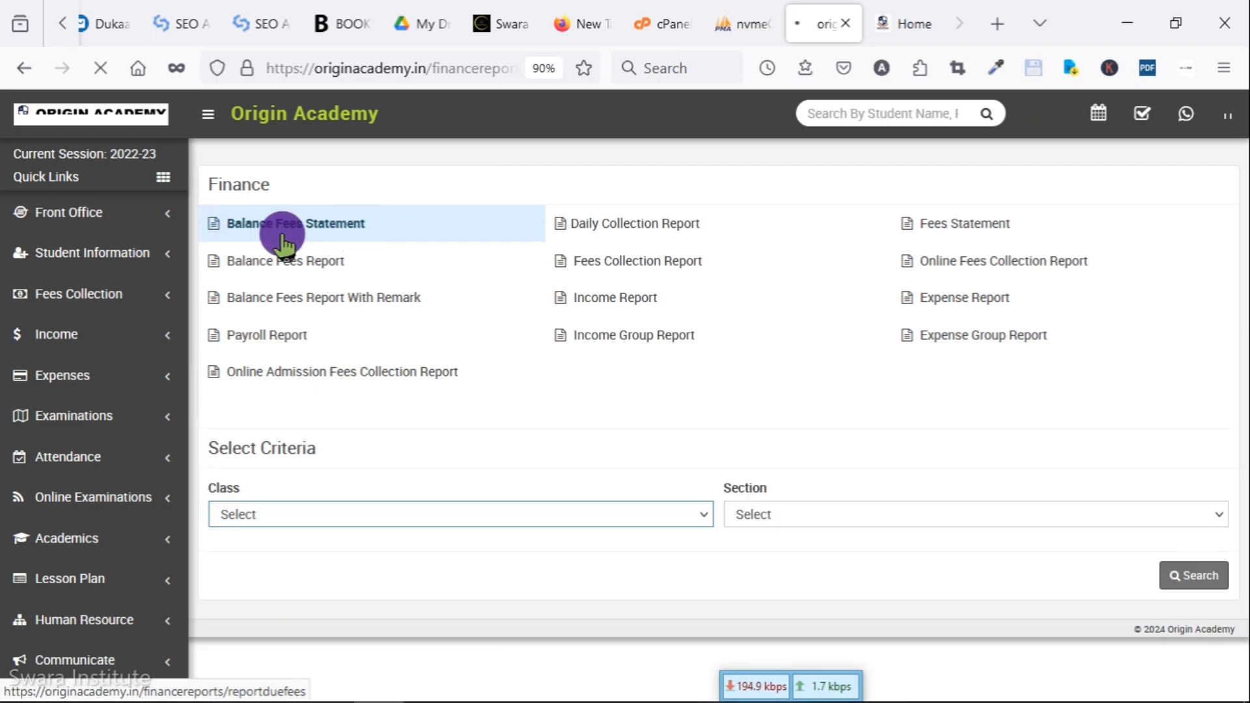
Search the Balance Fees Statement for students of class 1st.
left_click(323, 515)
left_click(328, 223)
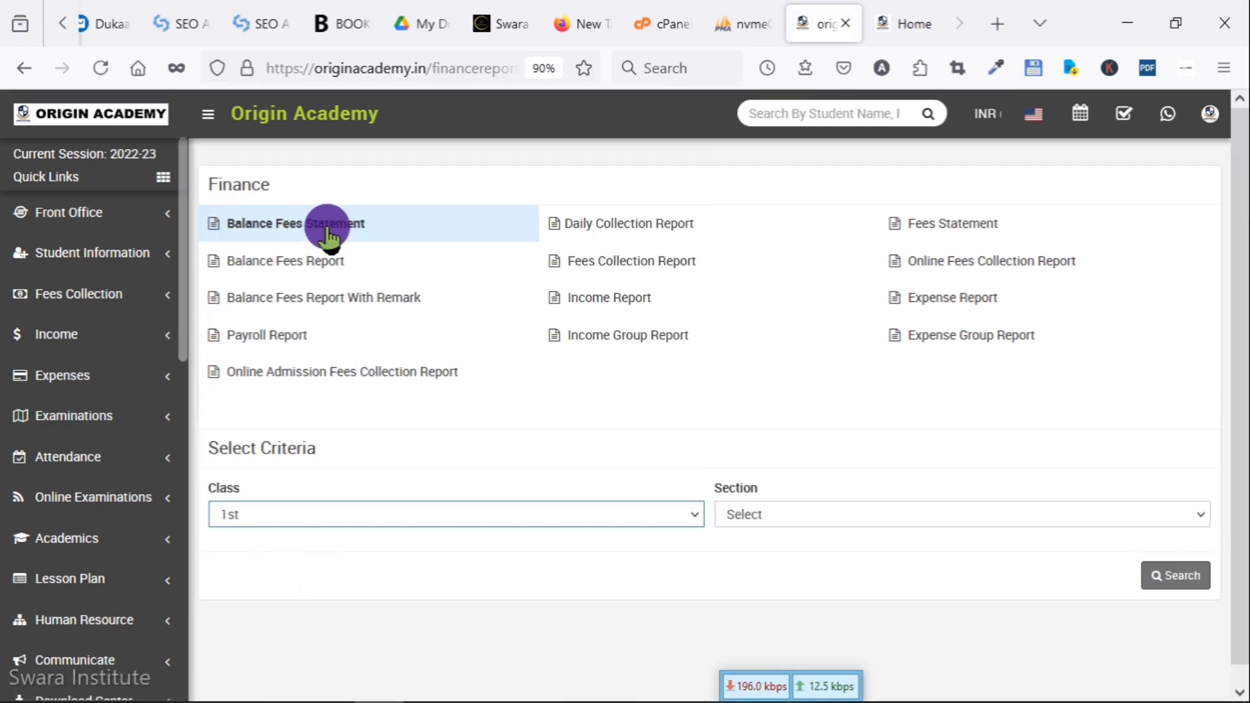
left_click(781, 515)
left_click(784, 567)
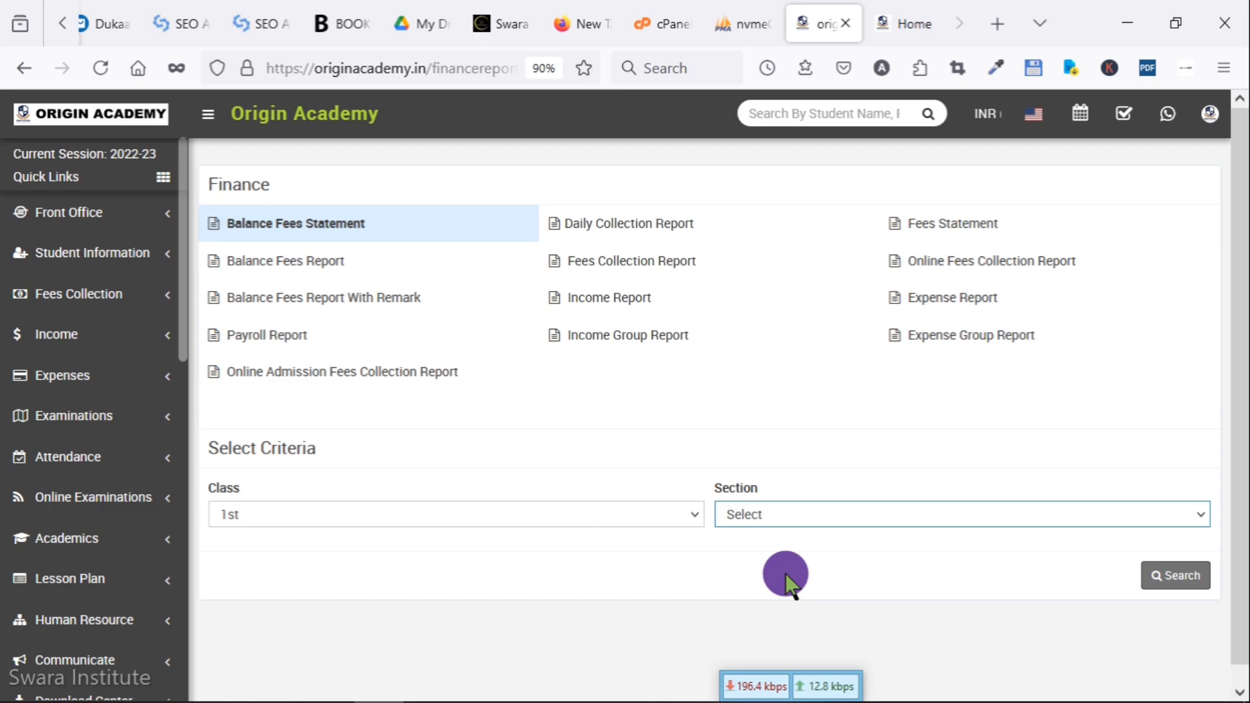
left_click(901, 516)
left_click(826, 547)
left_click(1176, 577)
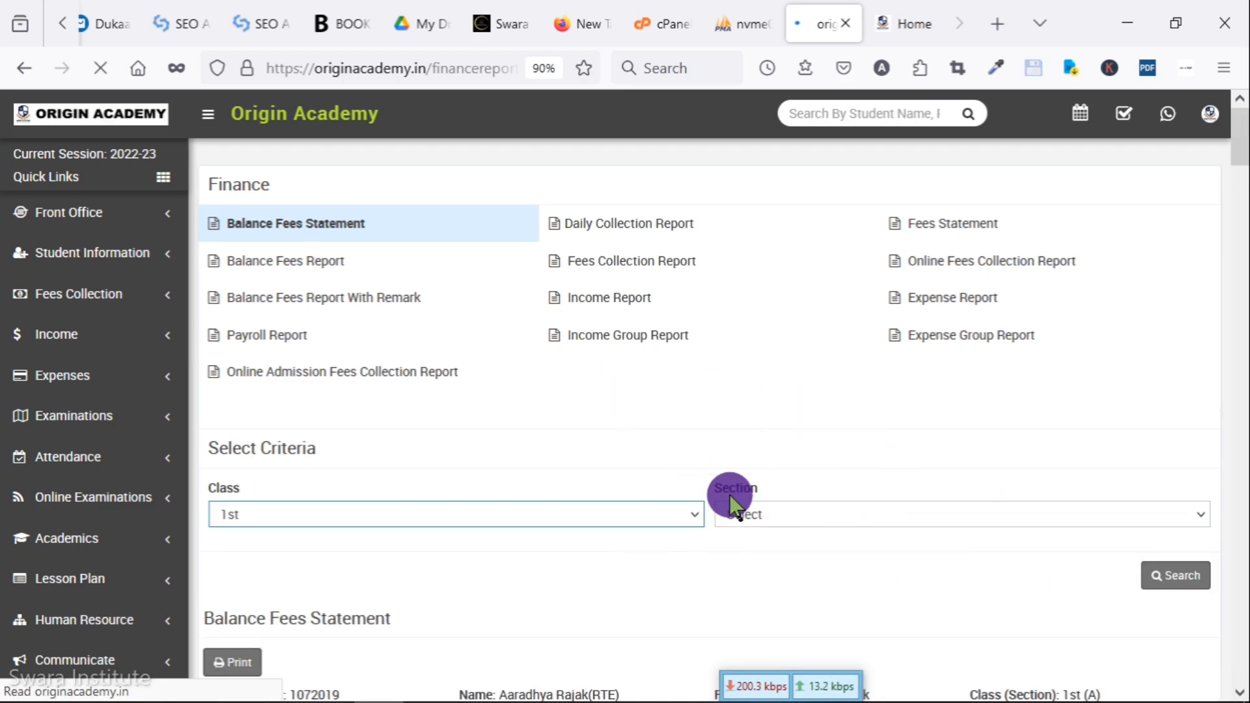
Examine the class 1st balance fees statements down to the last student and return to the report list.
scroll(731, 496, "down", 8)
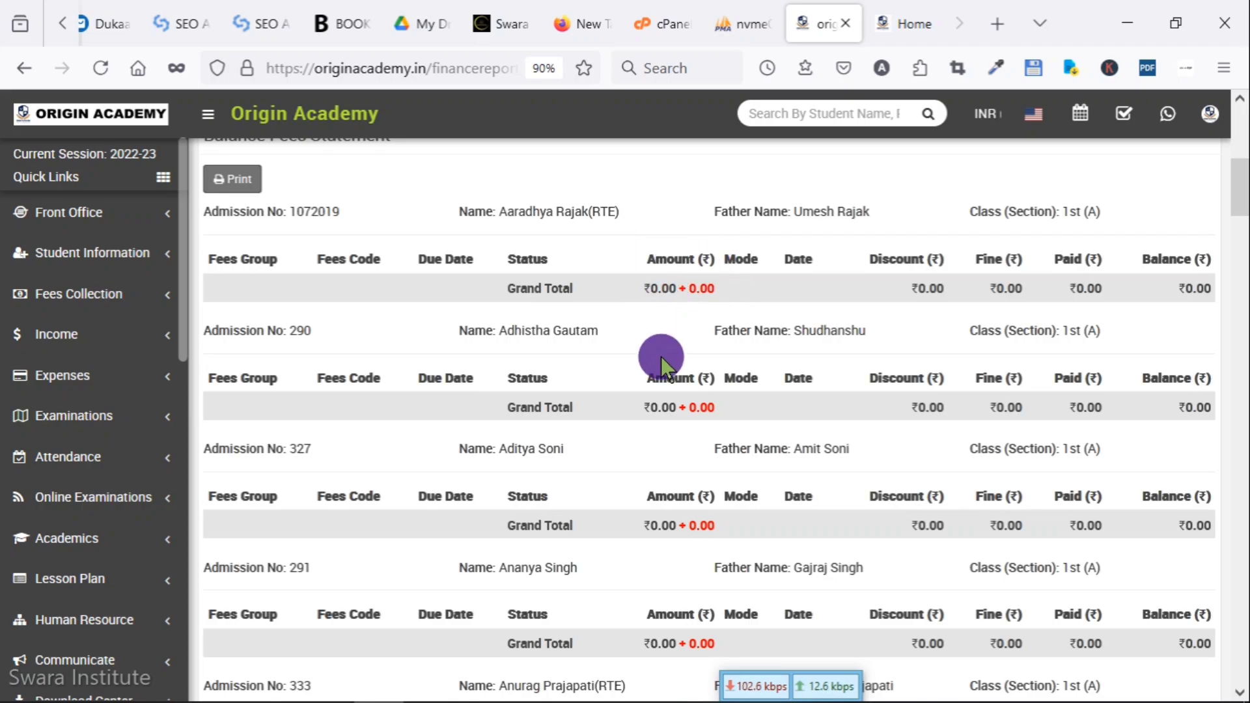
scroll(662, 357, "down", 13)
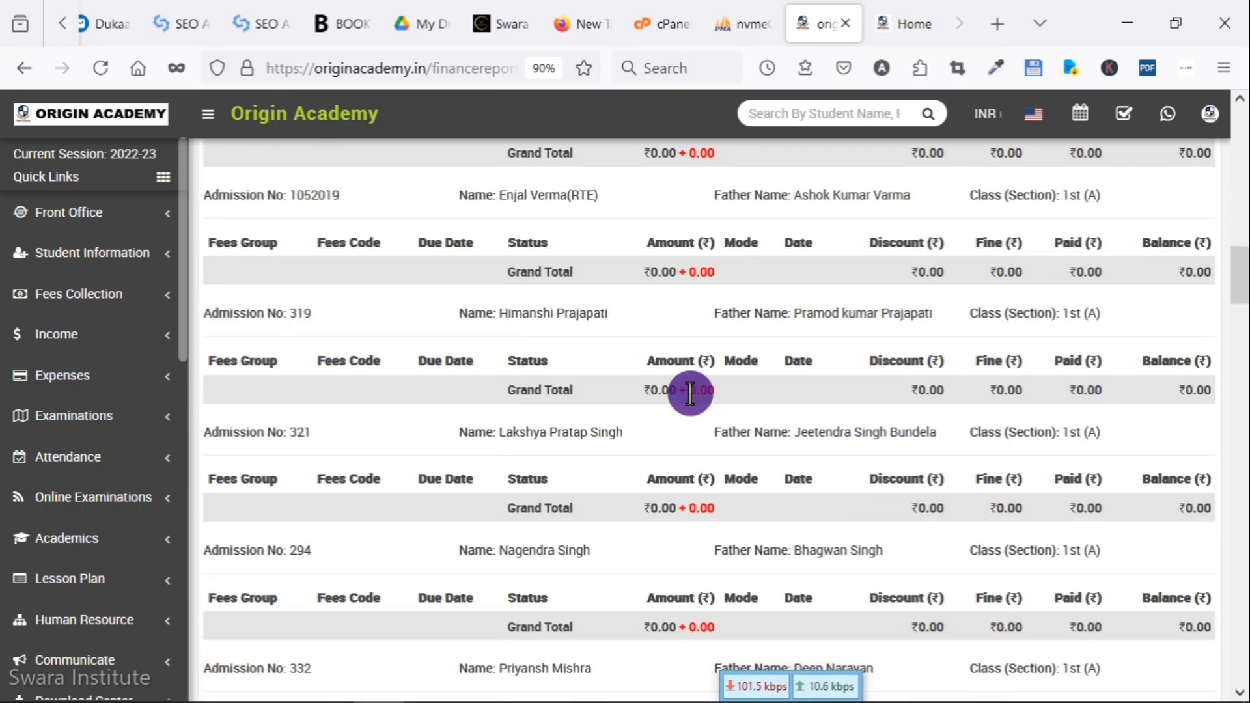
scroll(671, 512, "down", 20)
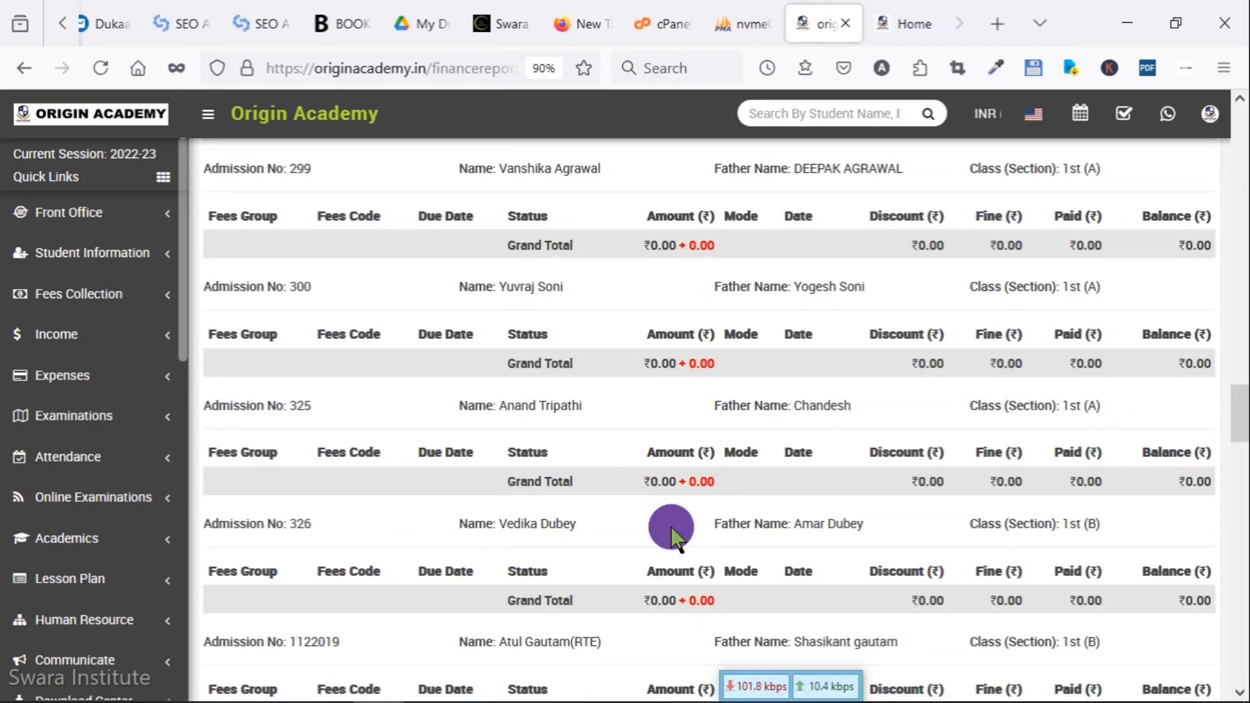
scroll(671, 528, "down", 15)
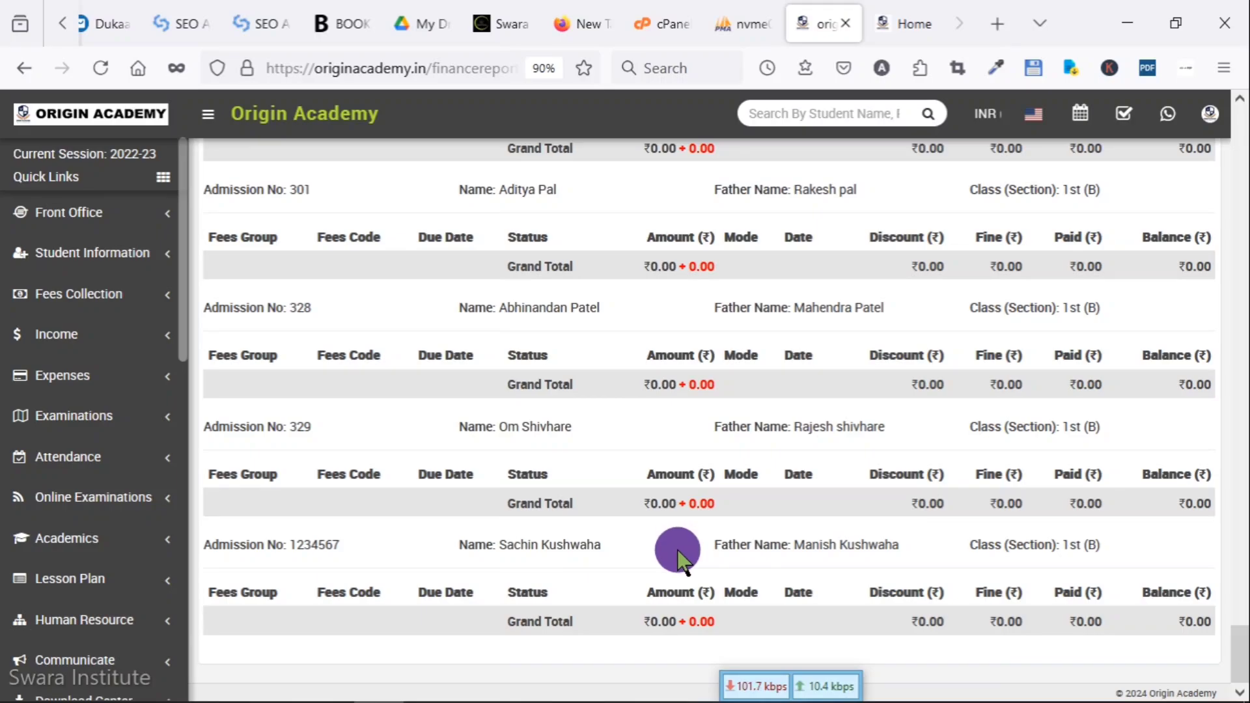
scroll(725, 599, "up", 20)
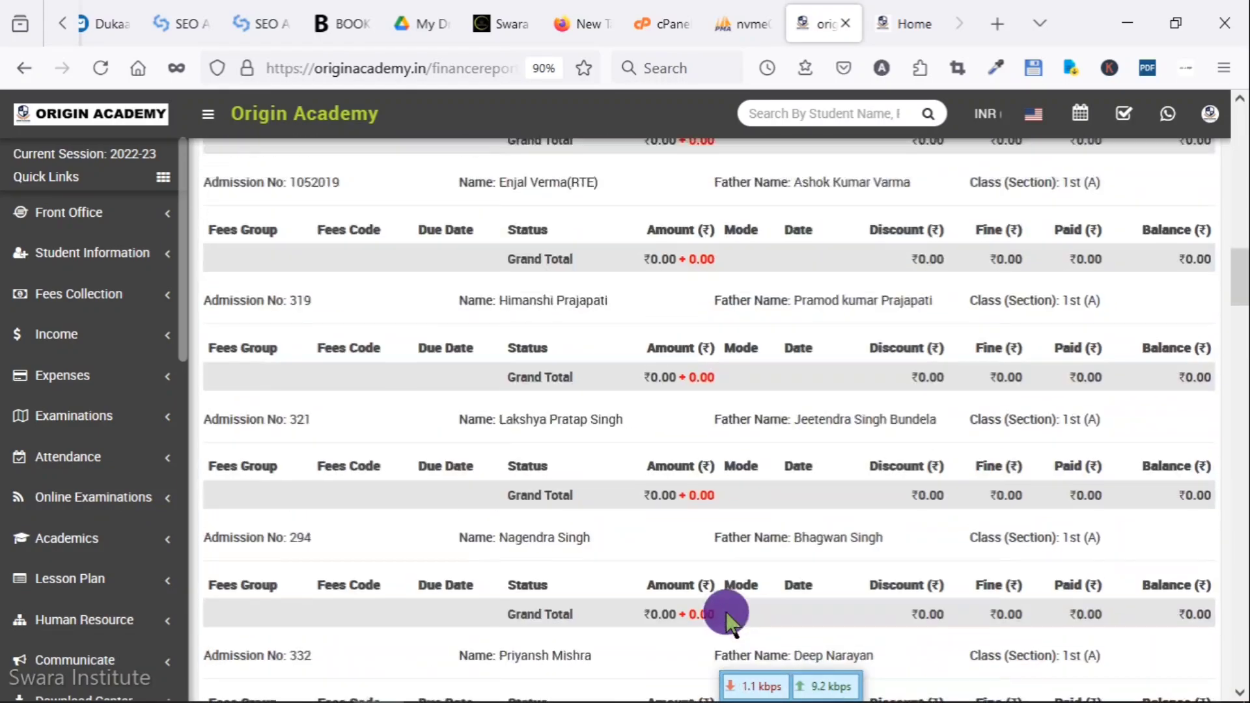
scroll(732, 590, "up", 4)
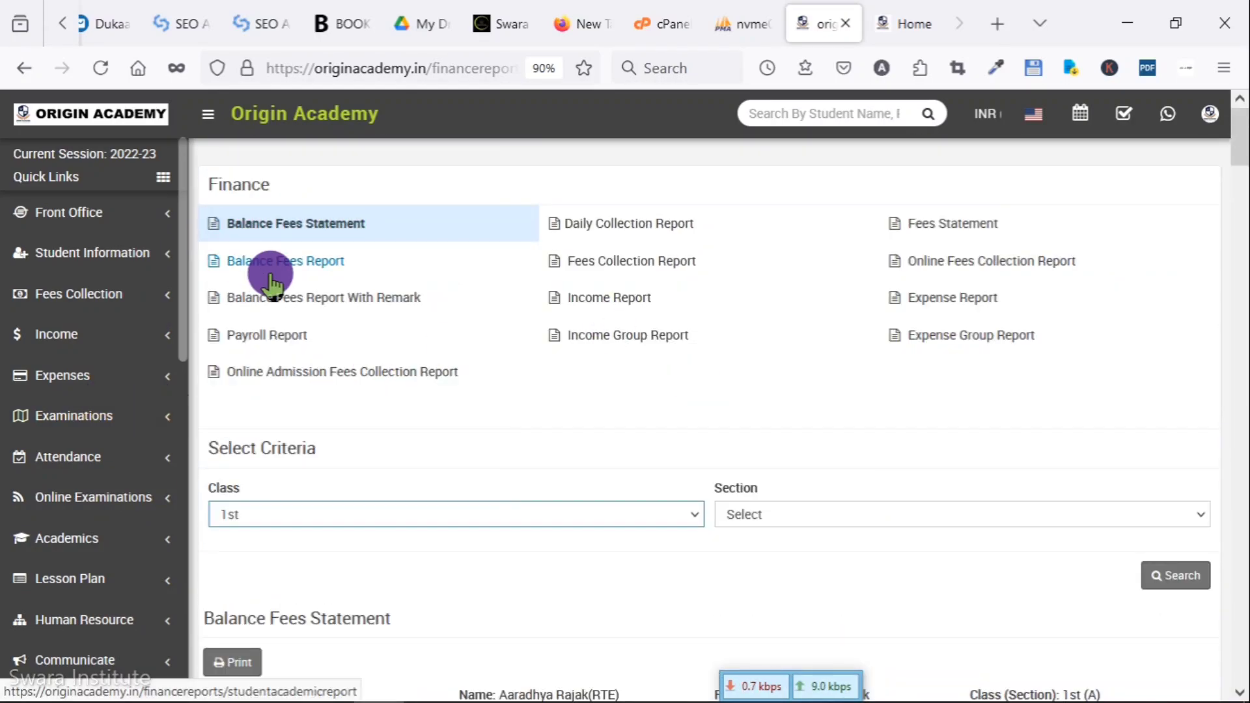
Search the Daily Collection Report from 01-09-2024 to 23-09-2024 and review its daily transactions and amounts.
left_click(605, 229)
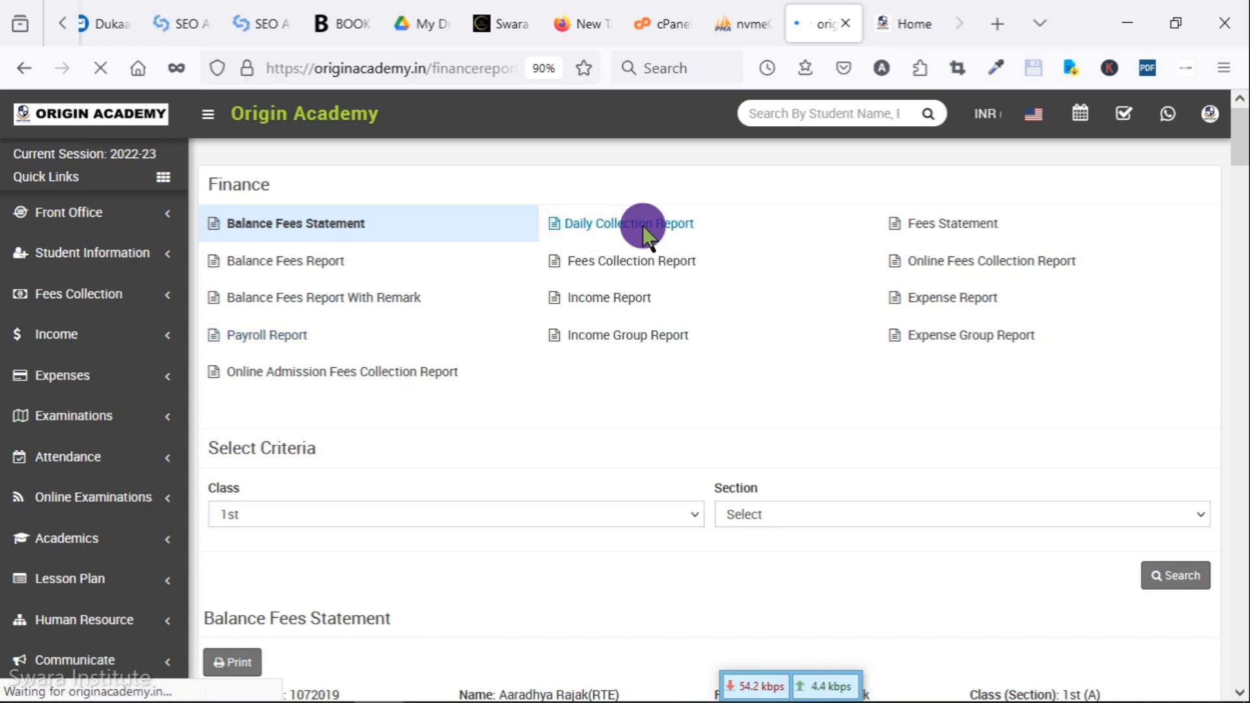
left_click(308, 516)
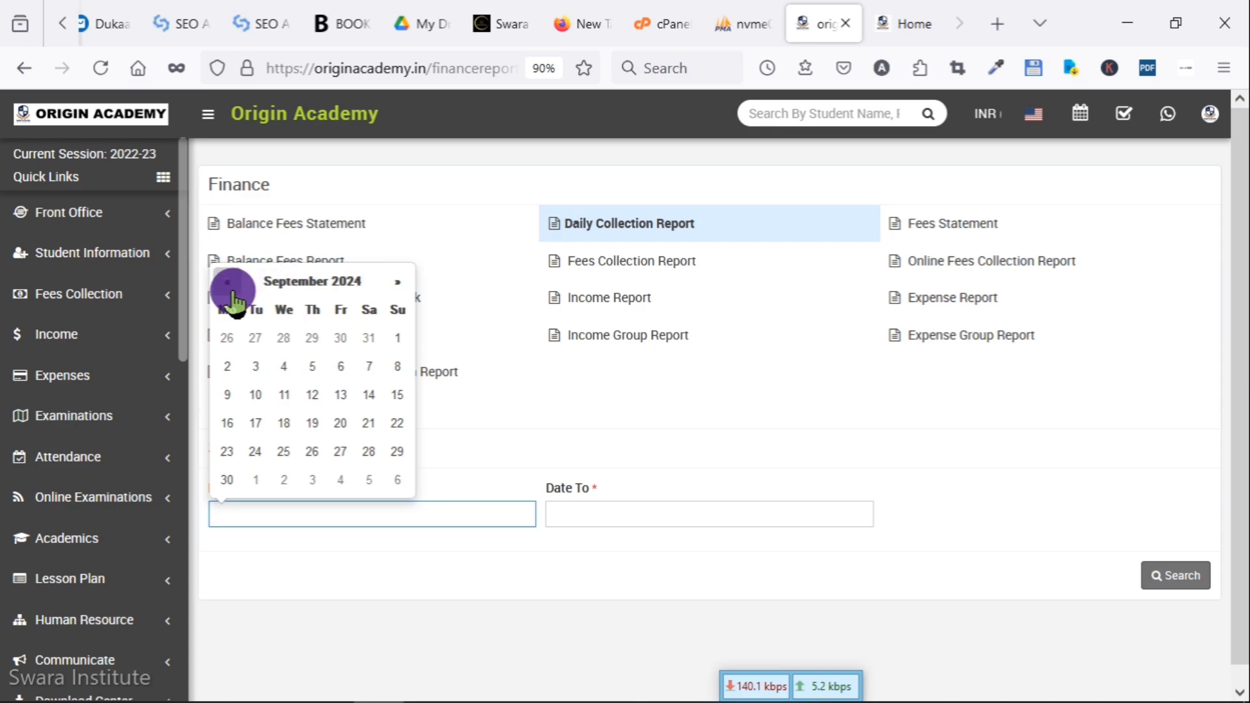
left_click(397, 337)
left_click(609, 514)
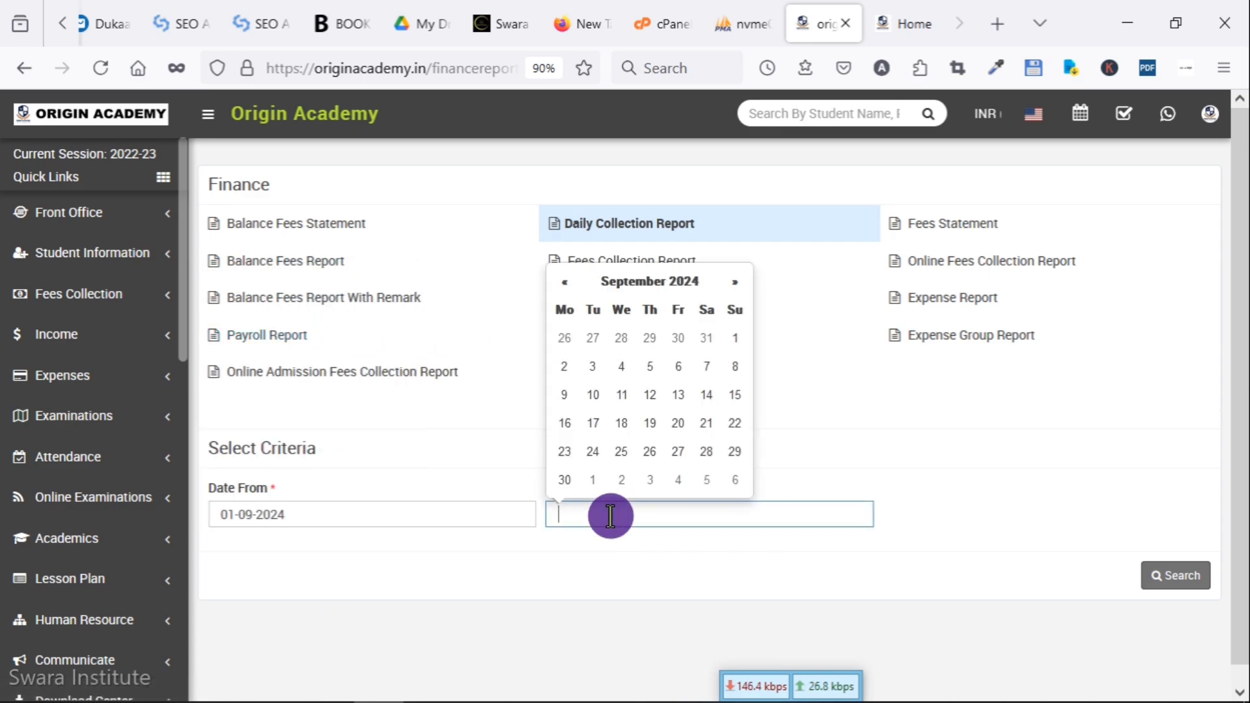
left_click(590, 449)
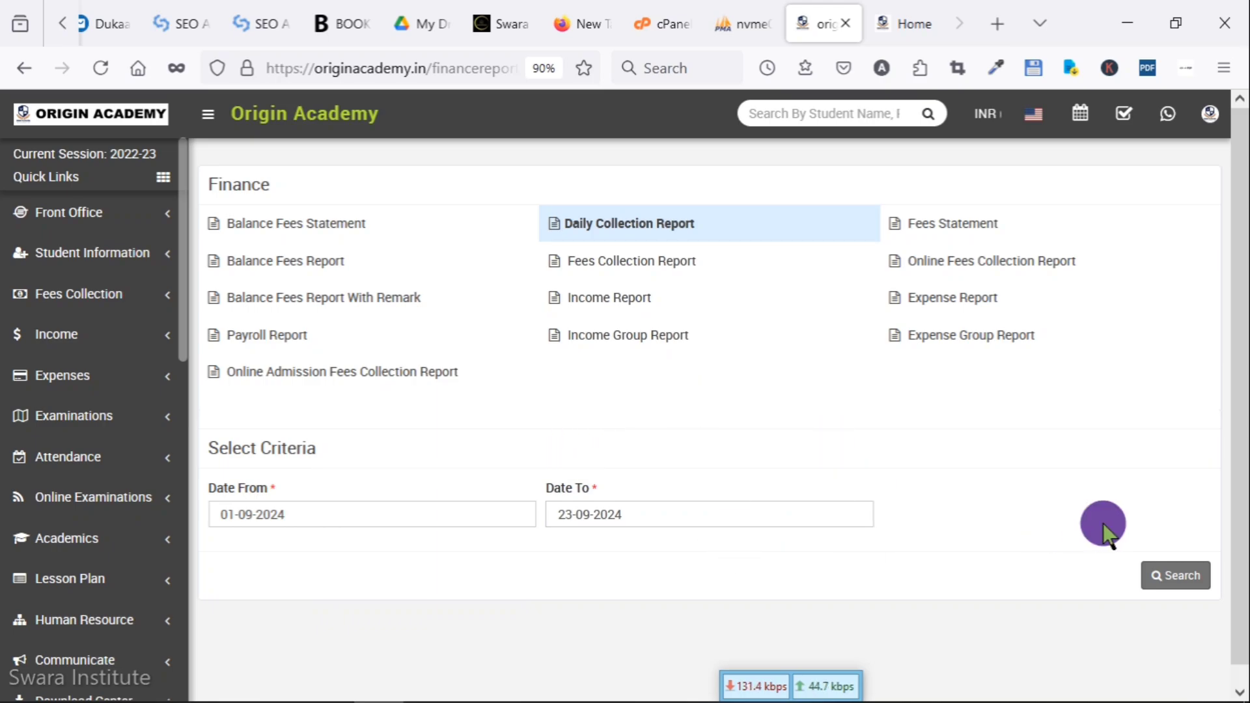
left_click(1161, 579)
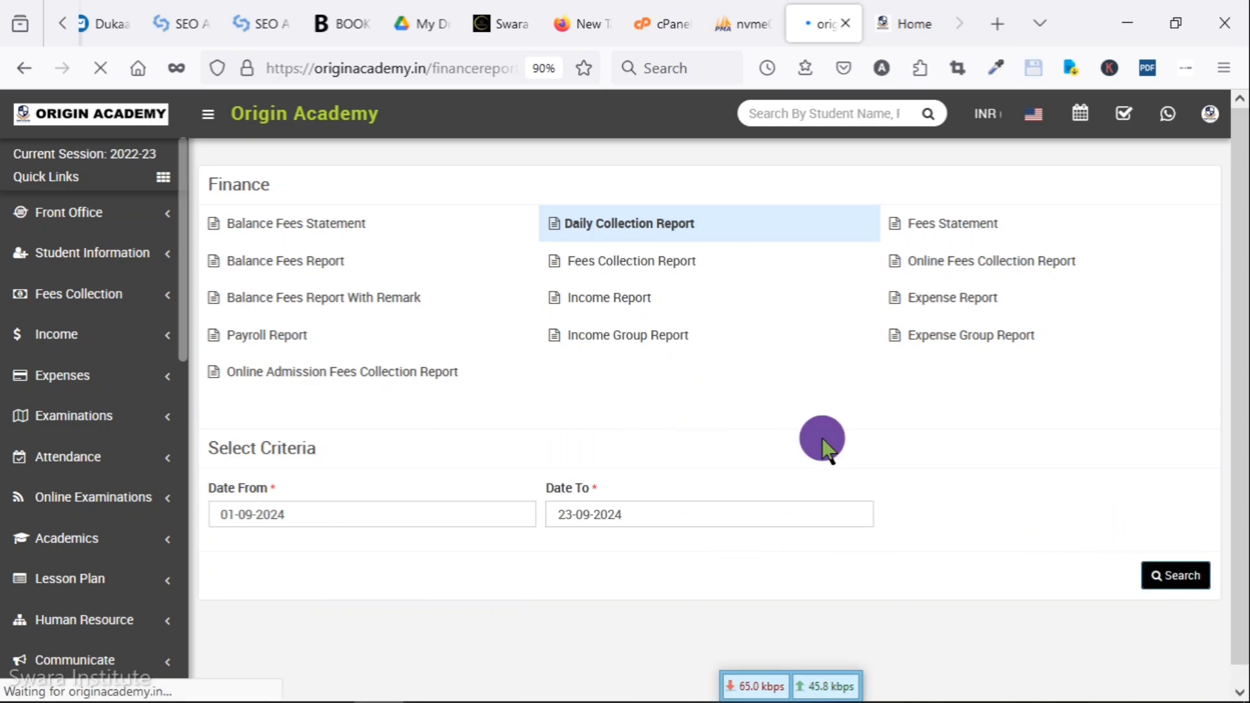
scroll(749, 302, "down", 7)
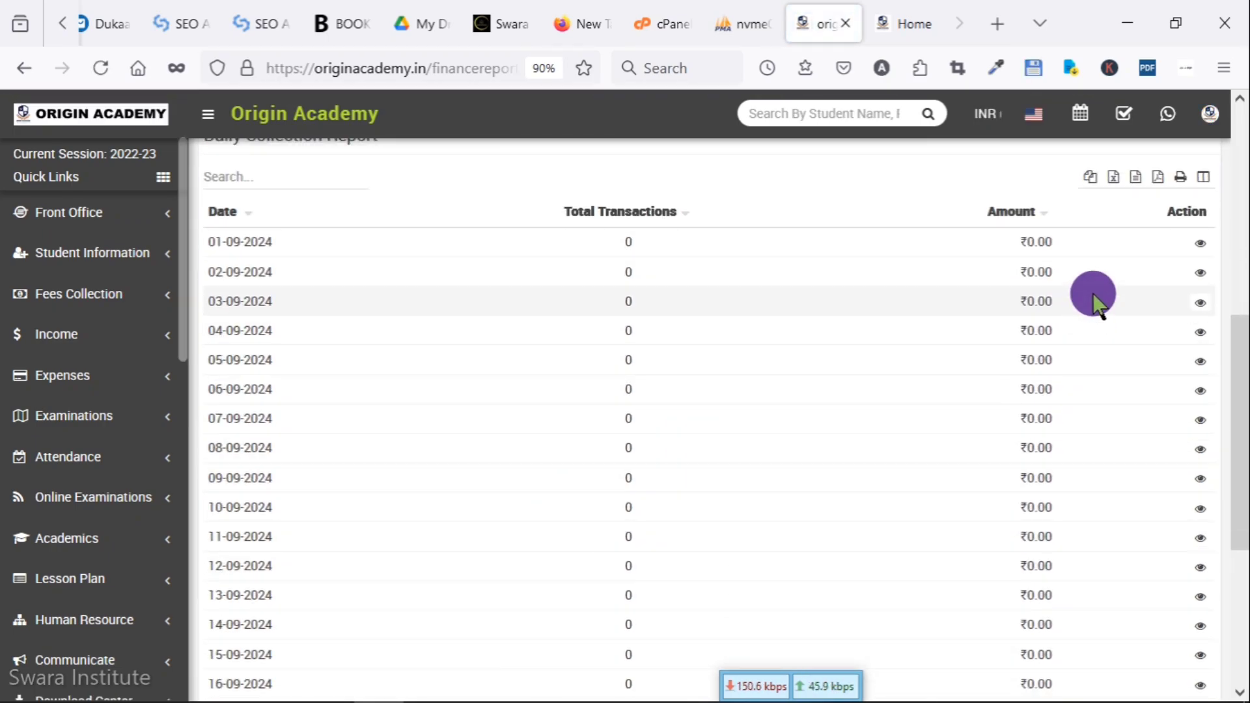
scroll(1107, 306, "down", 5)
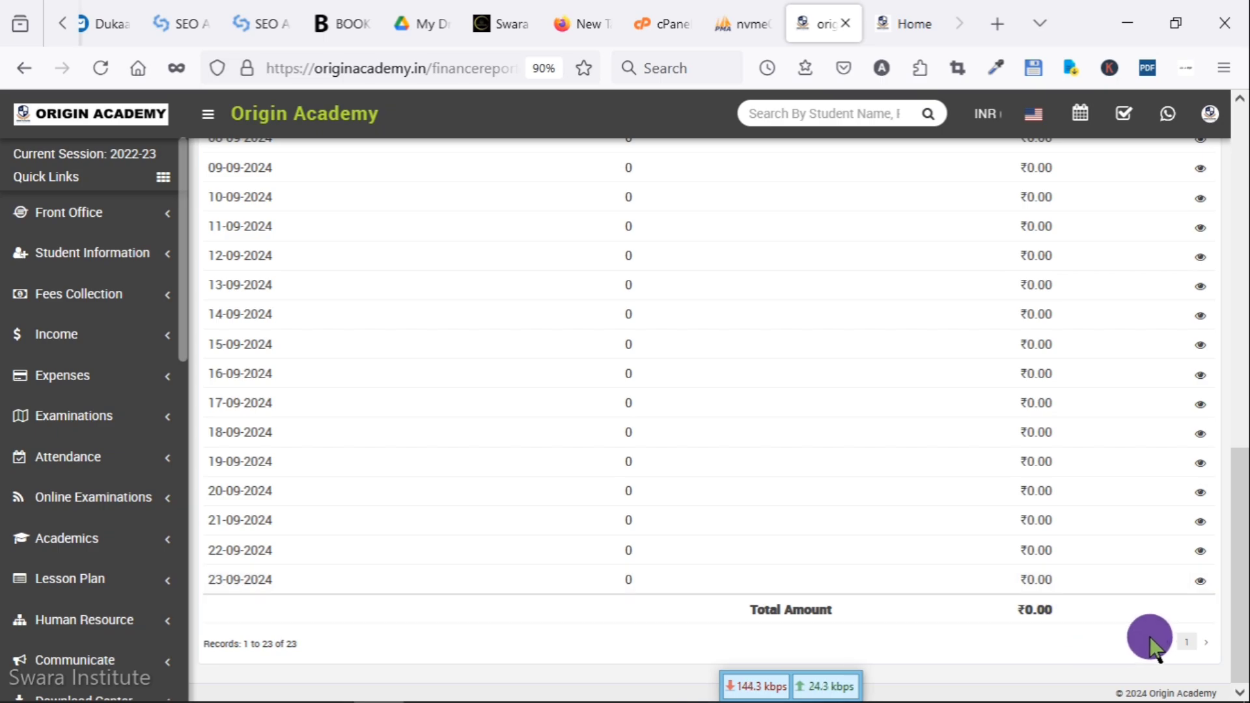
scroll(385, 579, "up", 12)
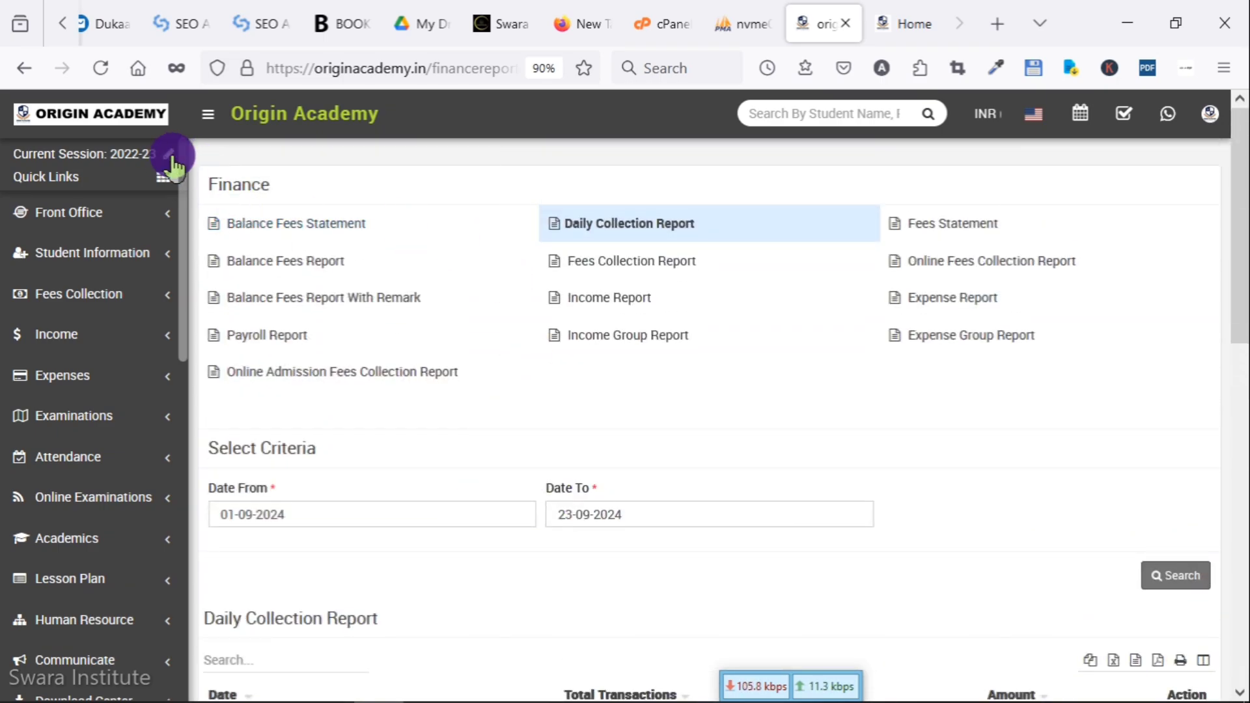
Change the current session to 2024-25 and save it.
left_click(171, 157)
left_click(539, 212)
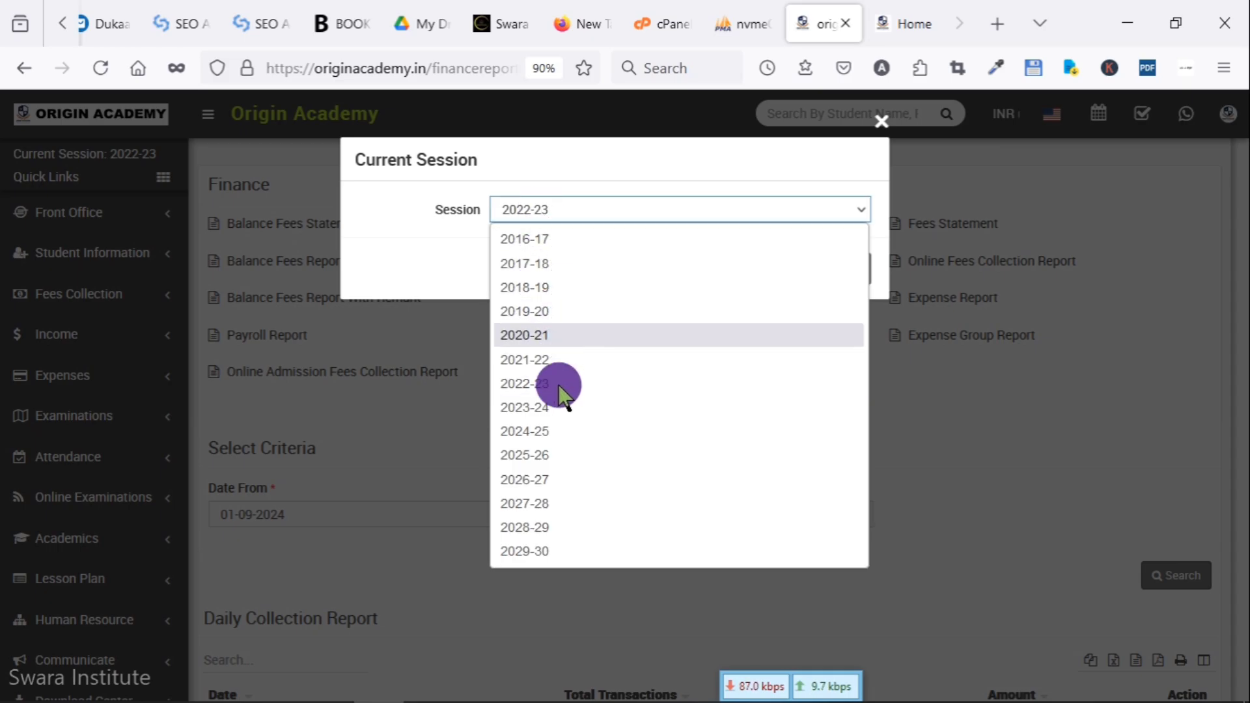
left_click(560, 427)
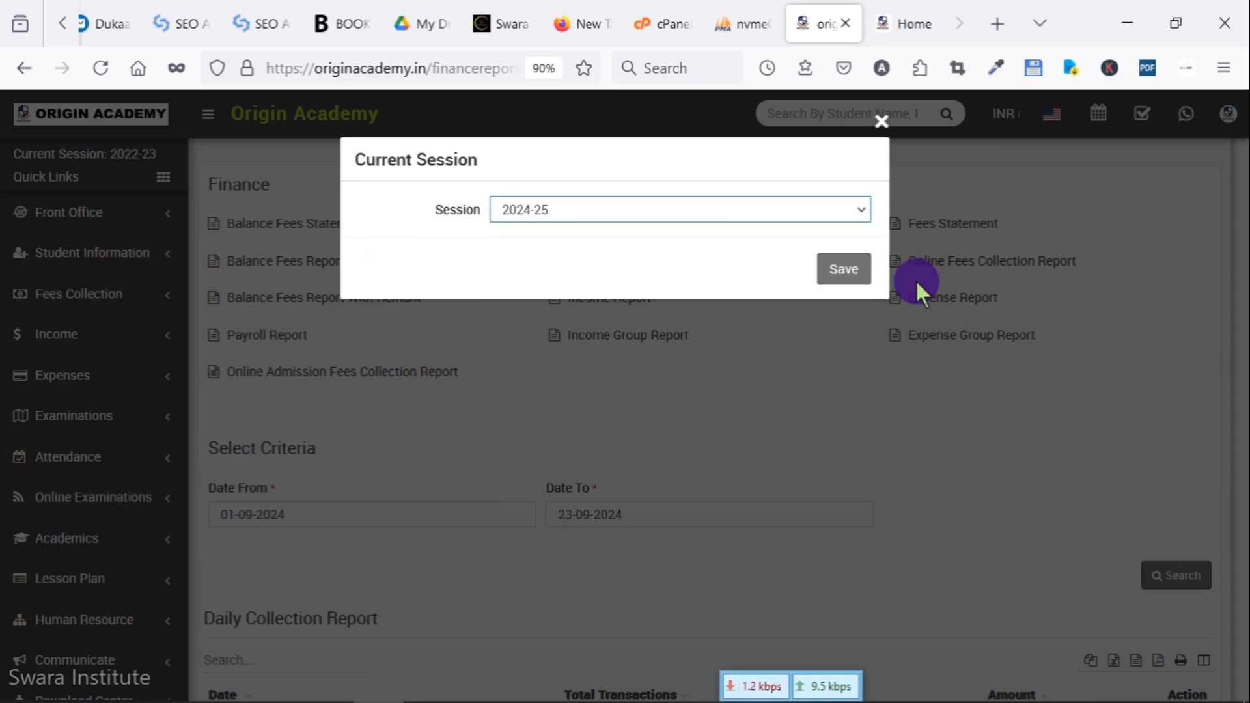
left_click(858, 281)
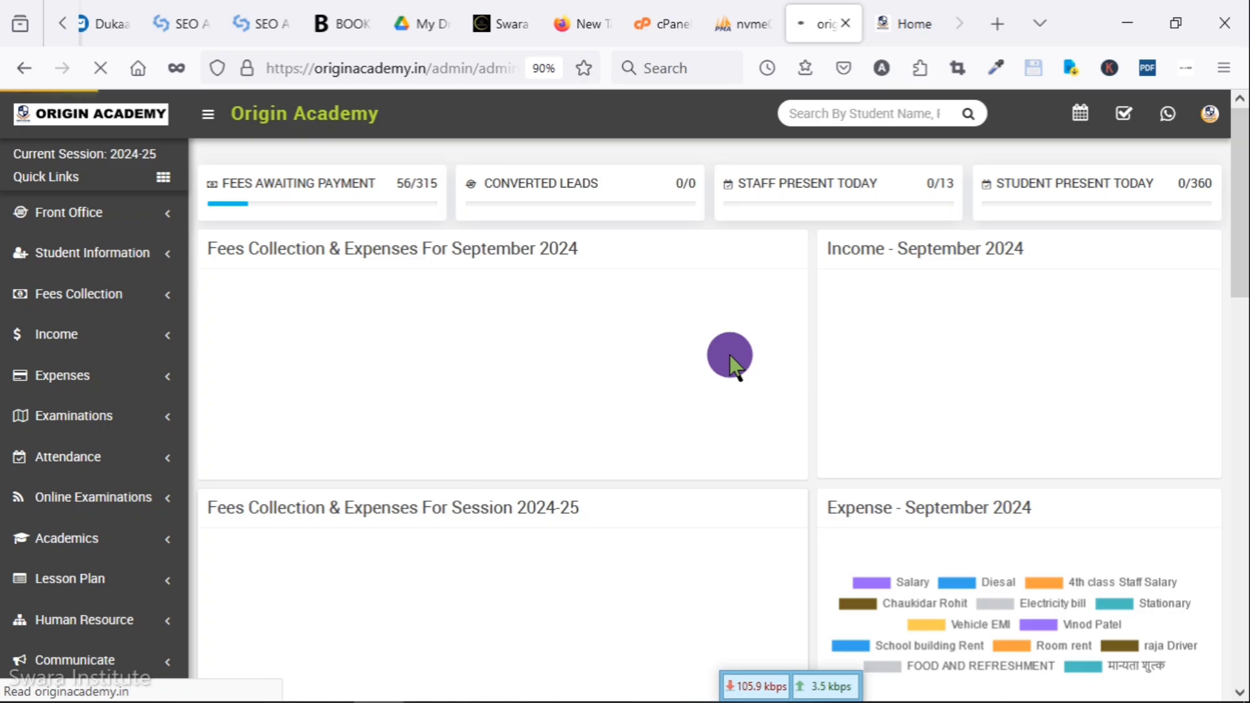
scroll(26, 469, "down", 6)
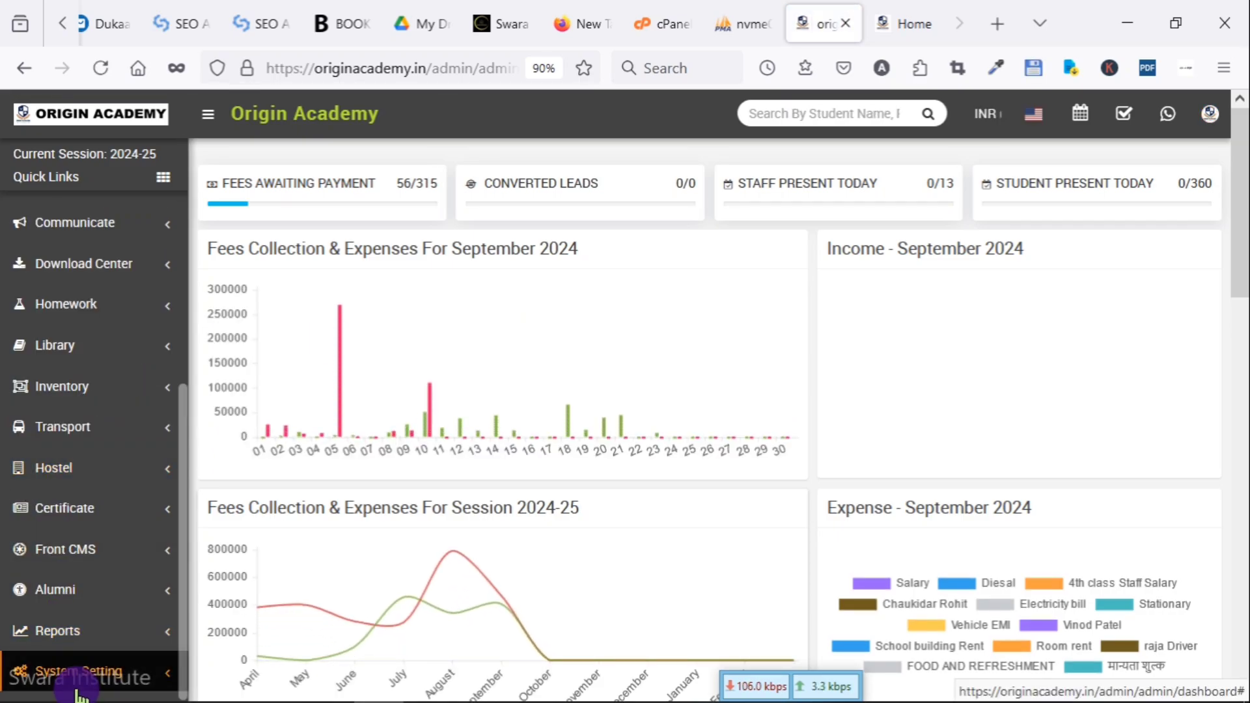
Search the Daily Collection Report in the finance reports from 10-09-2024 to 23-09-2024.
left_click(65, 635)
left_click(69, 635)
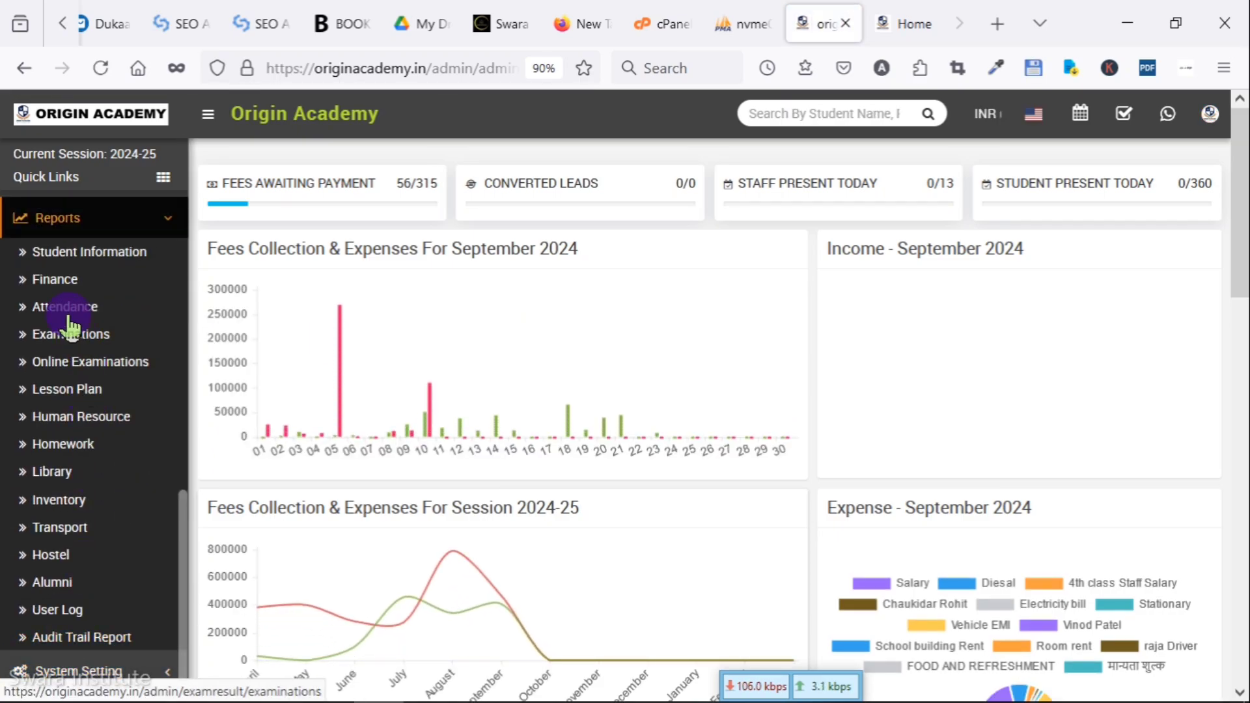
left_click(56, 280)
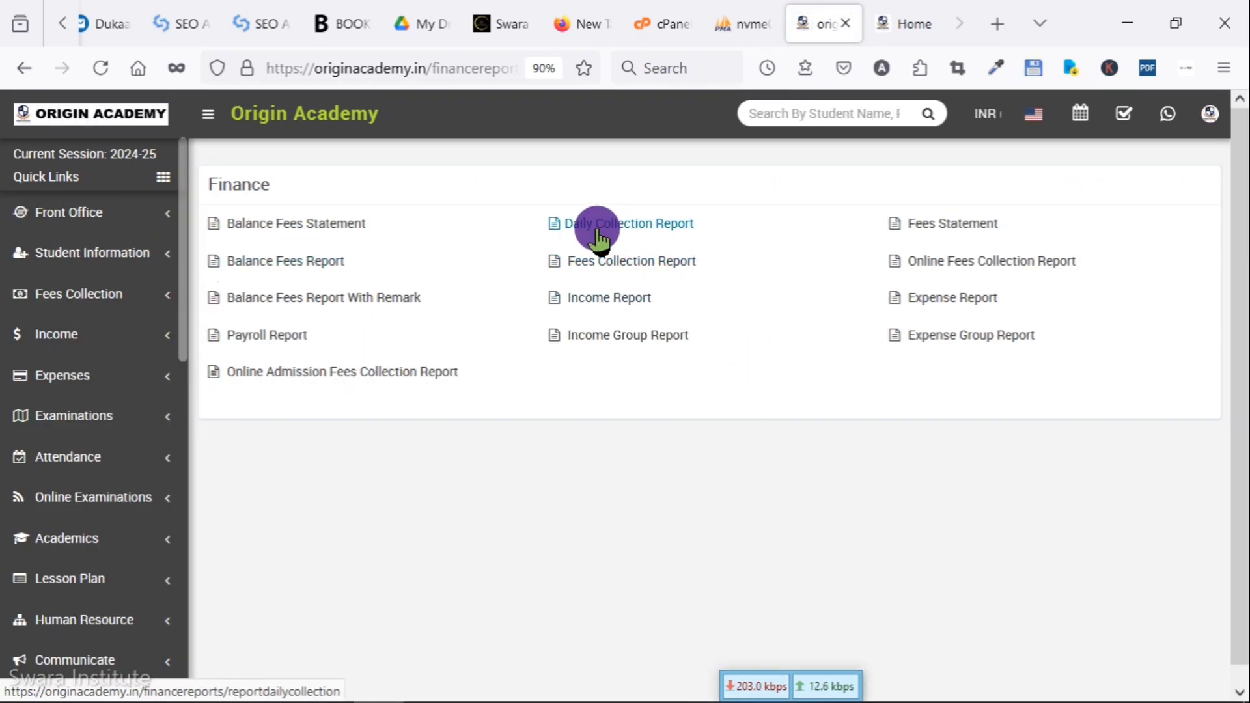
left_click(596, 228)
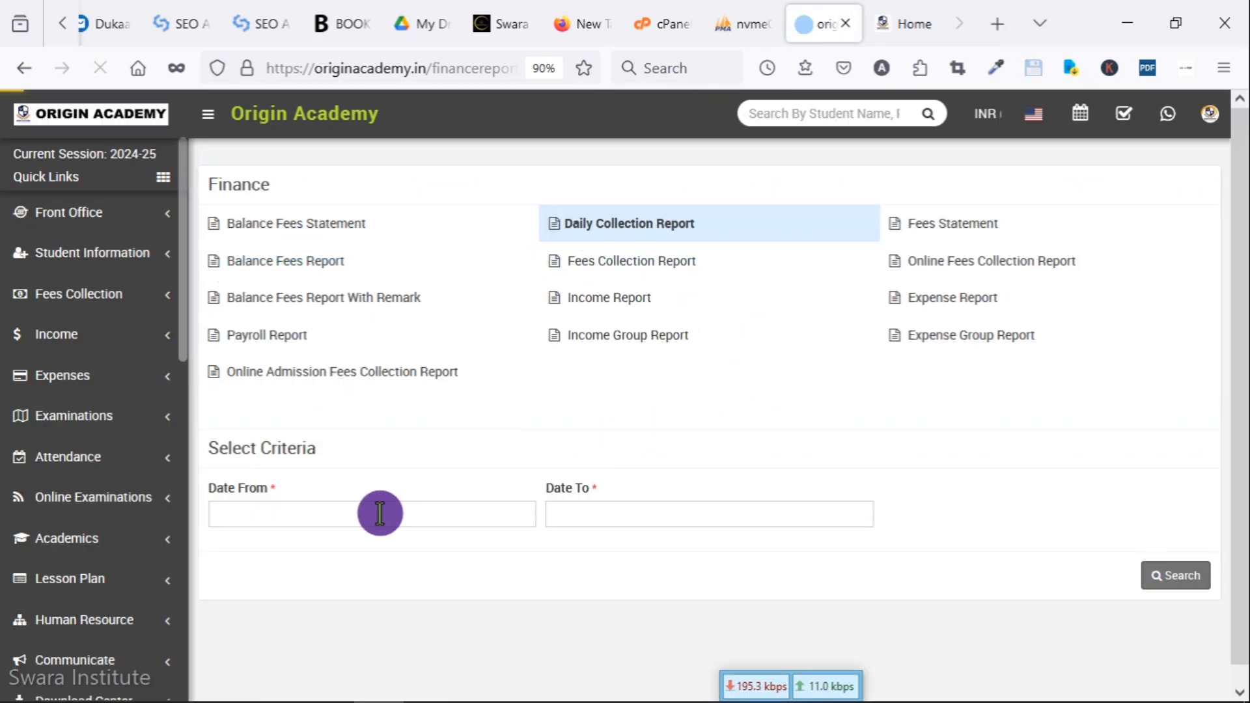
left_click(365, 512)
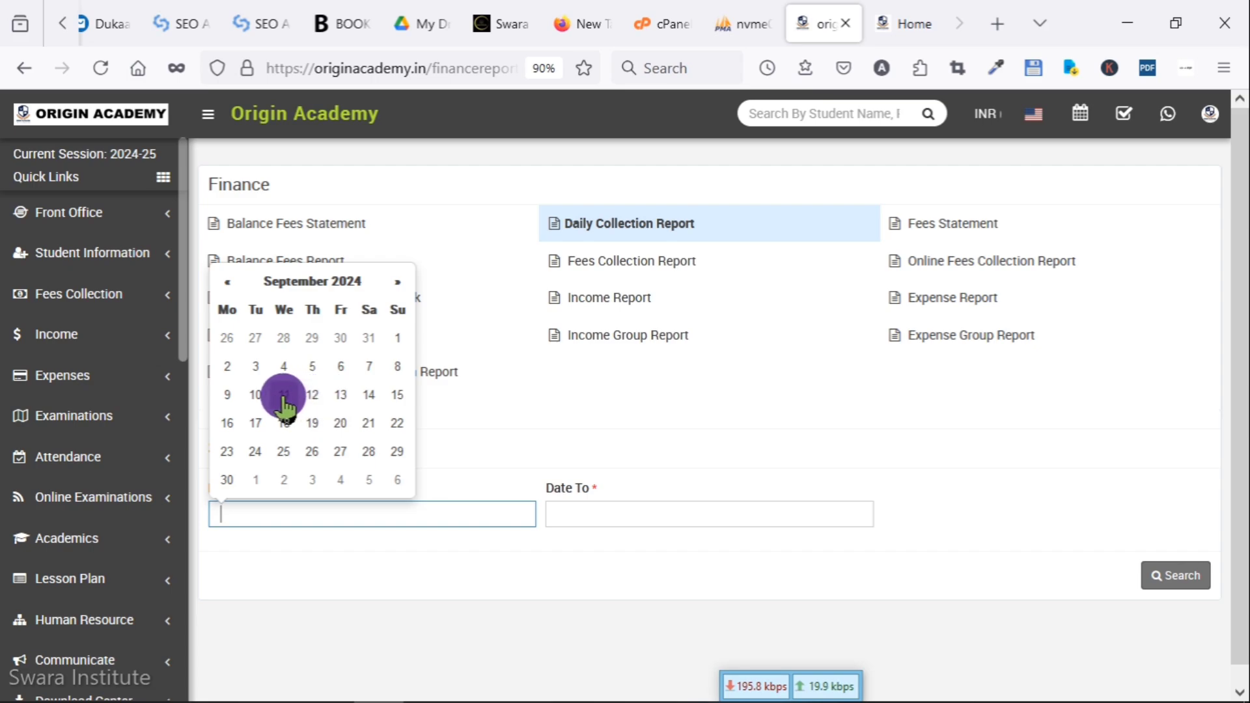
left_click(252, 396)
left_click(605, 511)
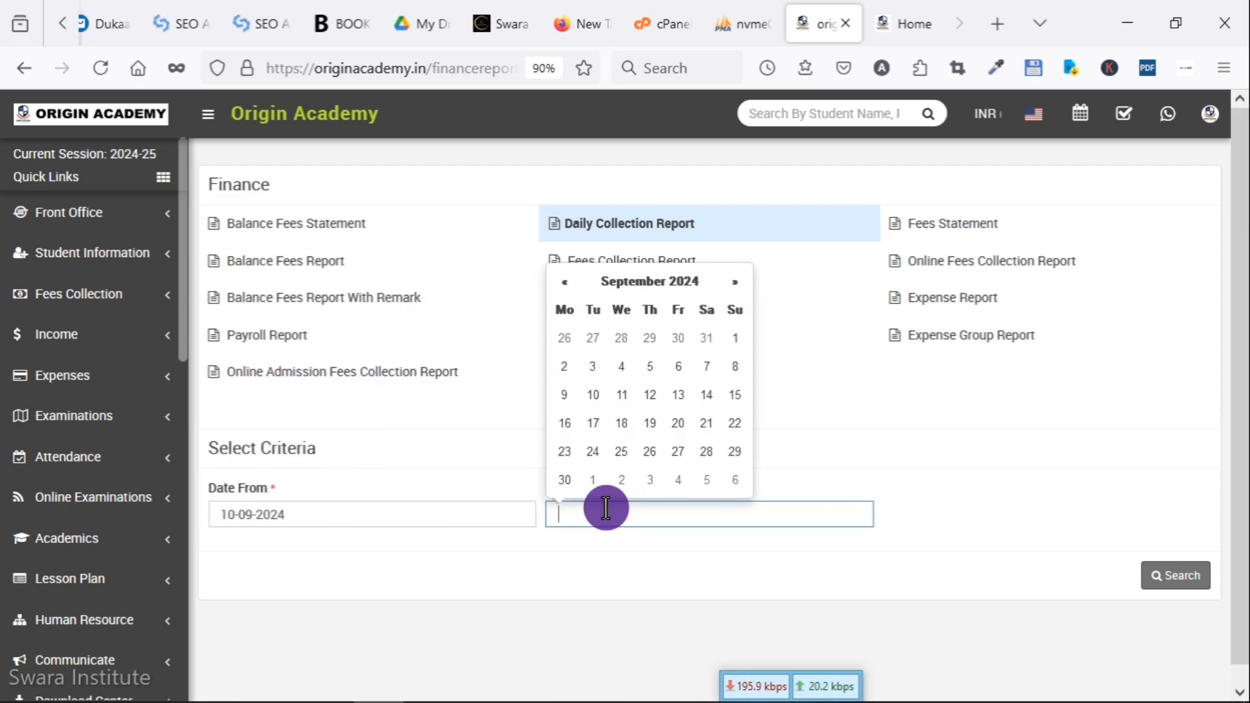
left_click(565, 452)
left_click(1157, 578)
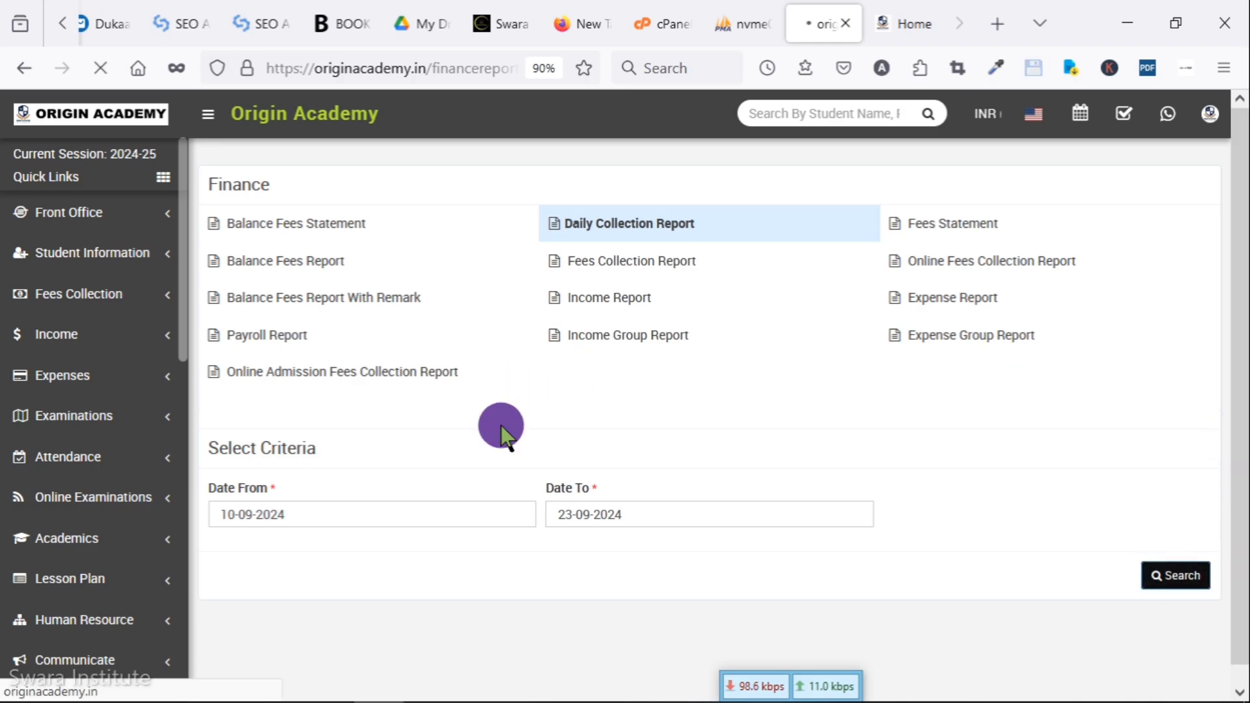
Review the daily transactions and amounts in the collection report, highlighting the 10-09-2024 and 18-09-2024 entries, down to the total.
scroll(579, 416, "down", 7)
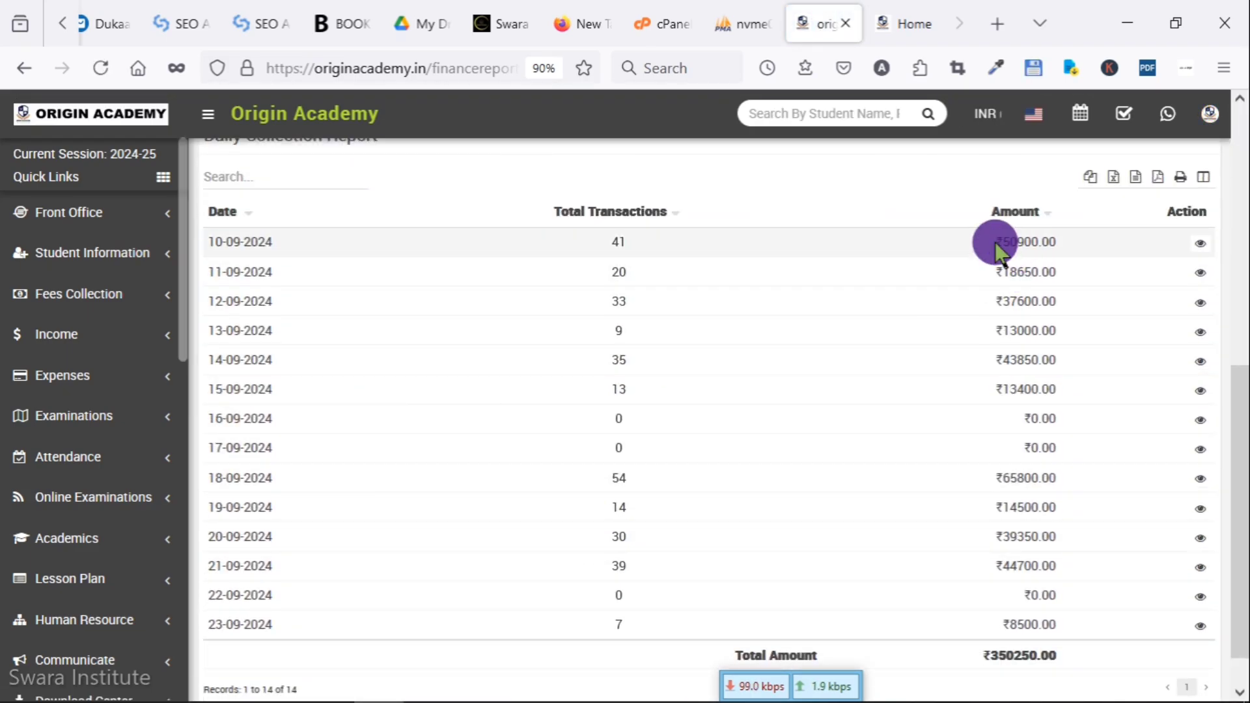
left_click_drag(1054, 243, 1032, 275)
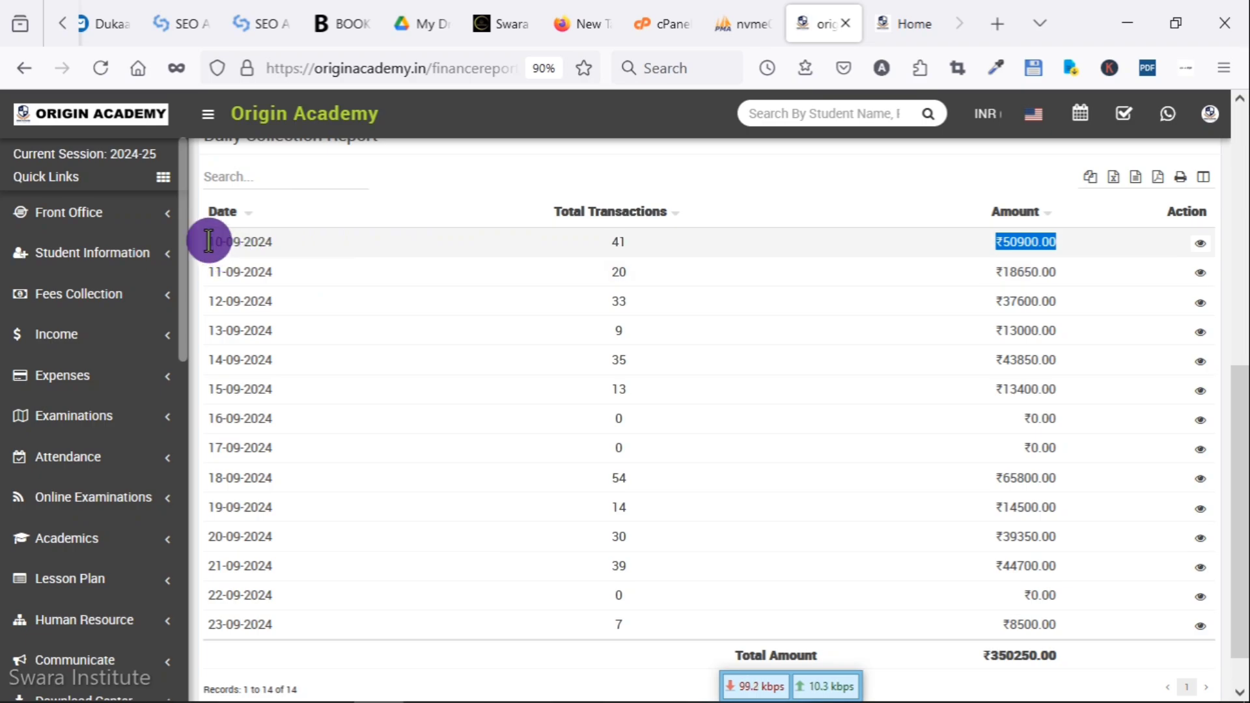
left_click_drag(209, 242, 287, 251)
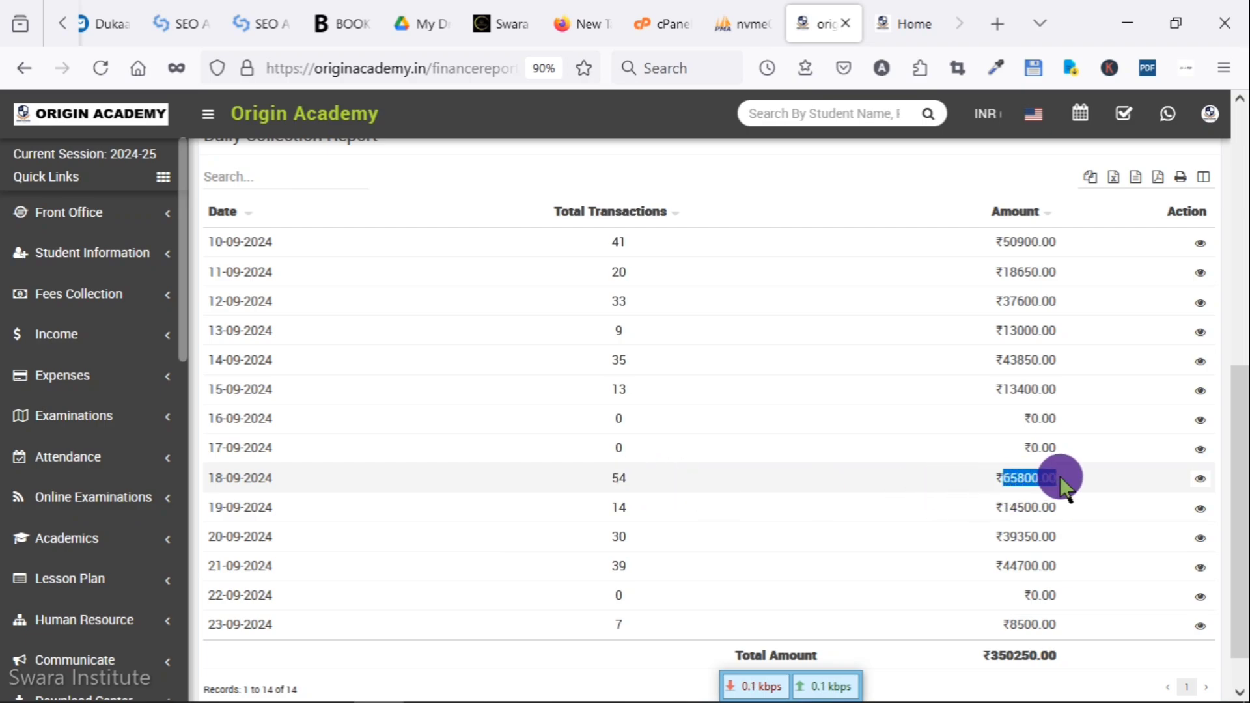
scroll(650, 581, "down", 1)
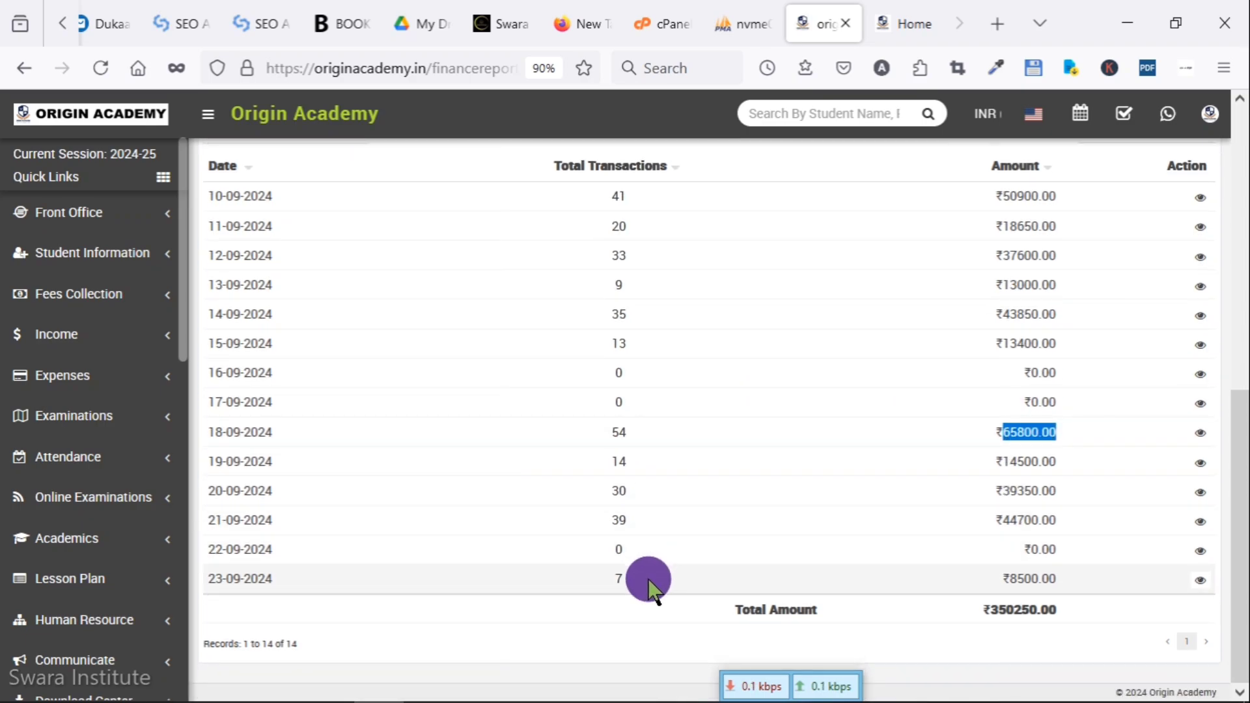
scroll(1044, 584, "up", 8)
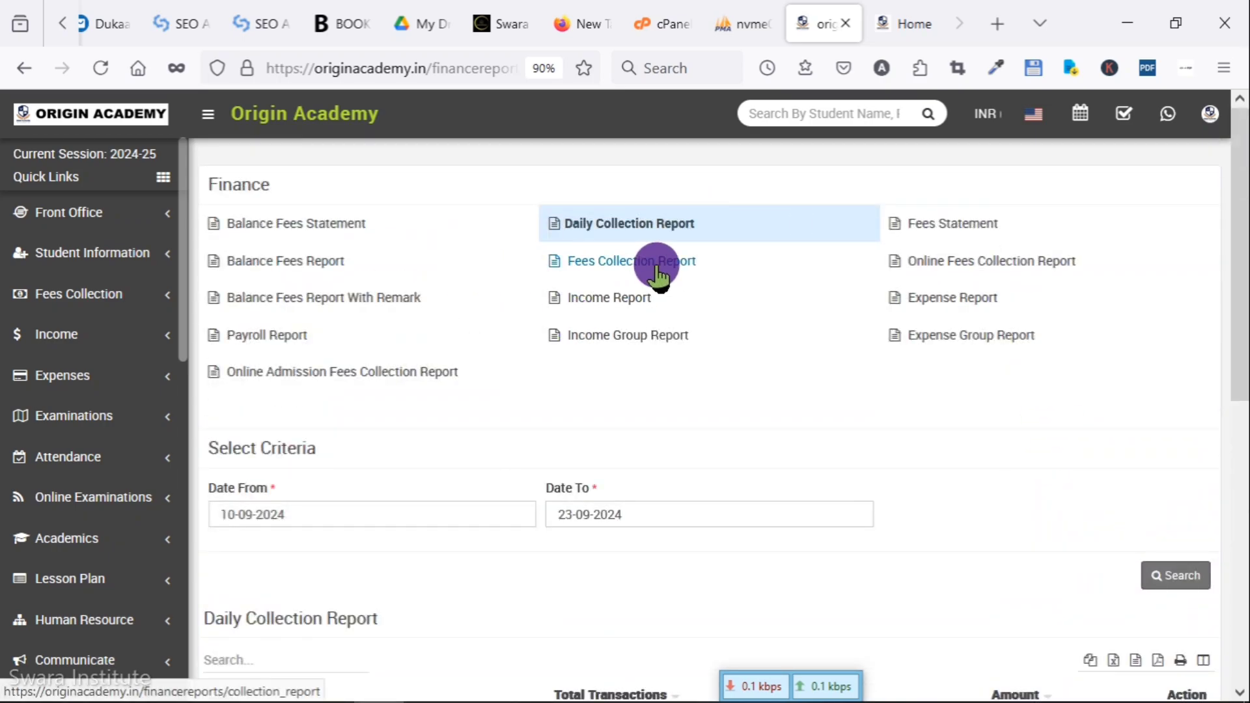
scroll(42, 475, "down", 10)
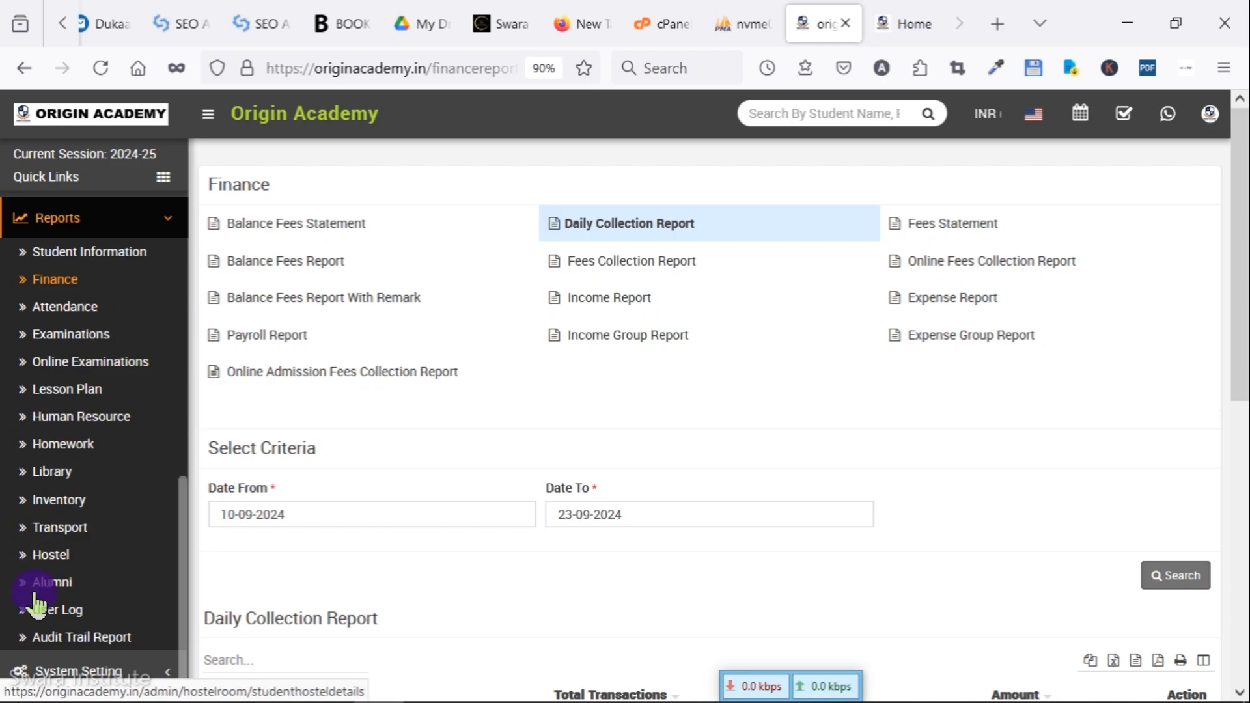
scroll(101, 560, "up", 2)
scroll(103, 518, "down", 2)
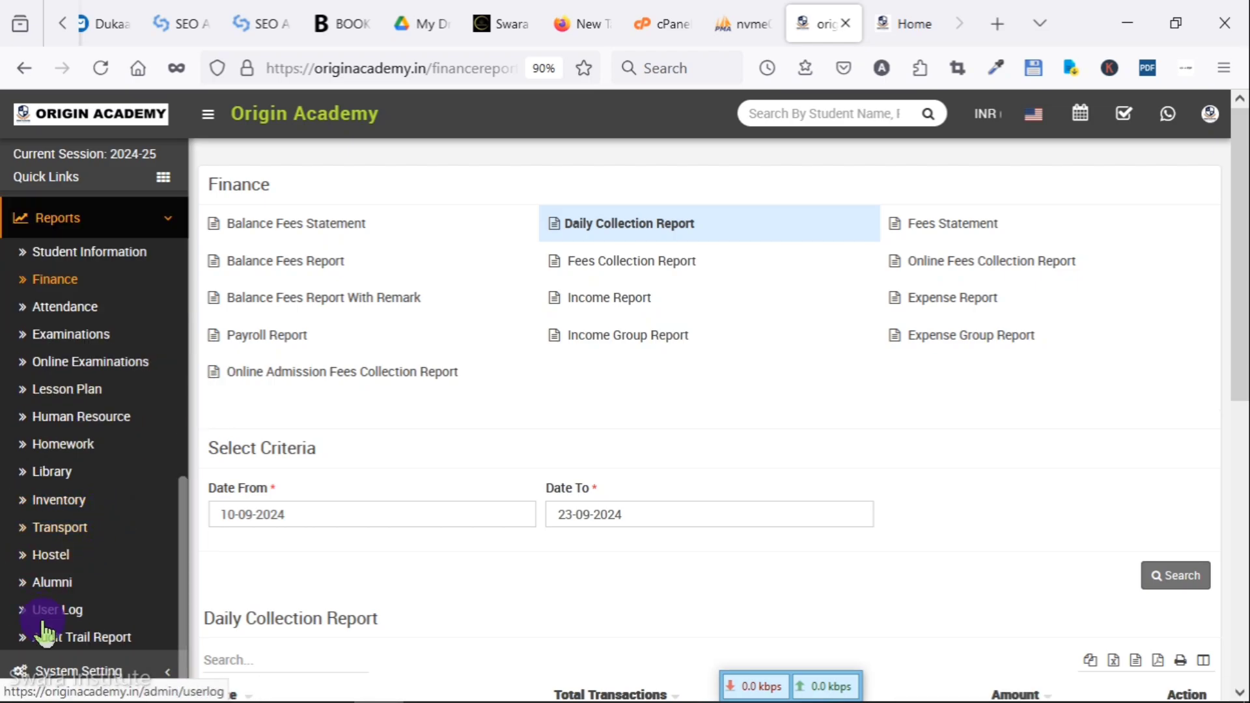
left_click(72, 671)
scroll(120, 553, "down", 2)
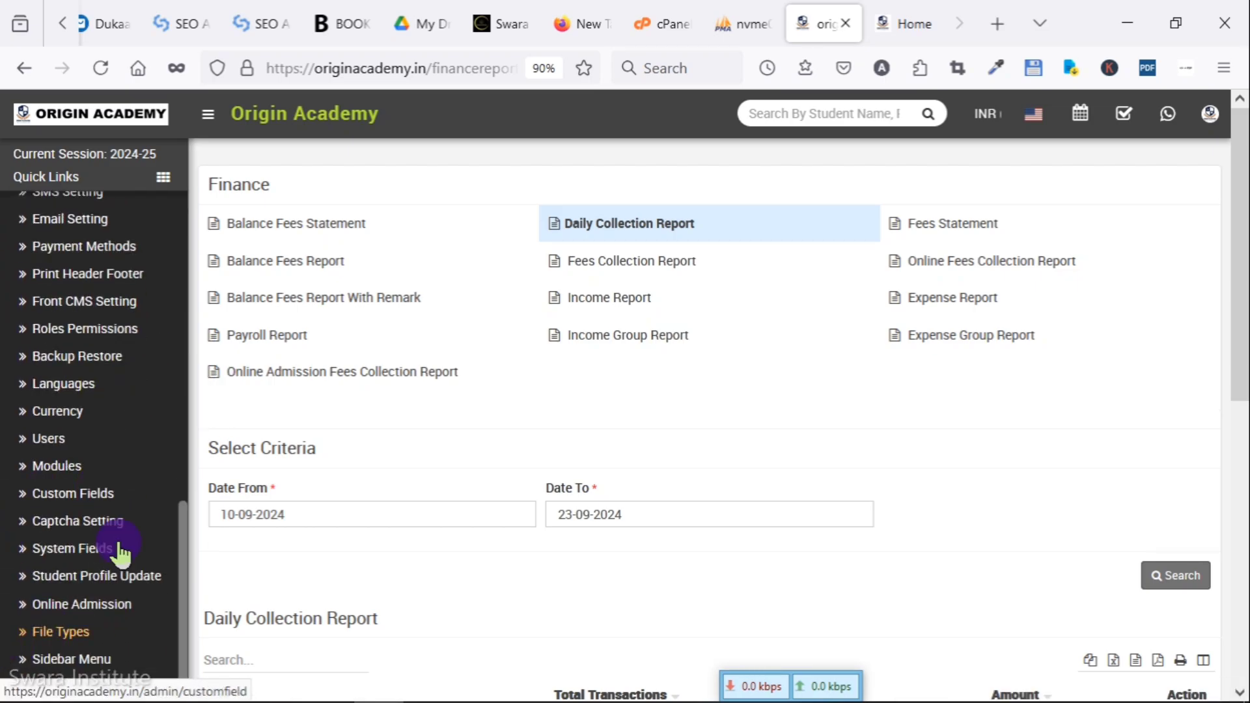
scroll(121, 553, "up", 10)
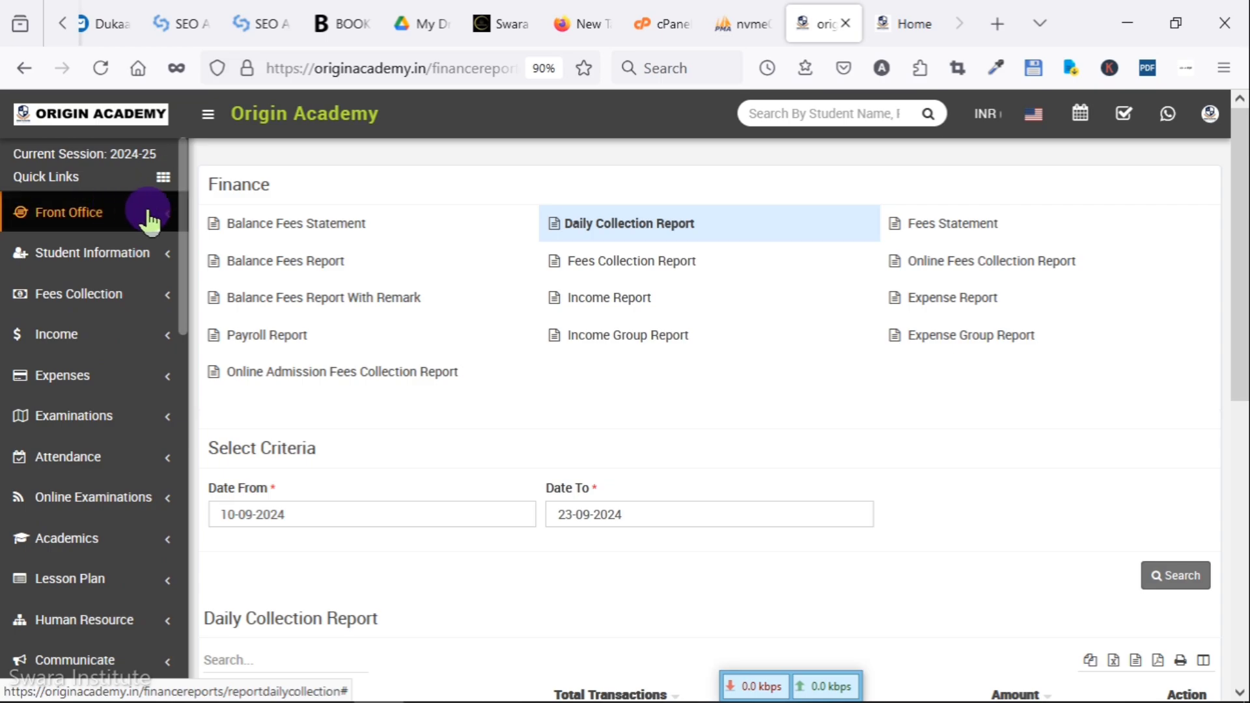
Change the current session to 2023-24, save it and inspect the September 2024 fees collection and expenses chart on the dashboard.
left_click(150, 221)
left_click(159, 218)
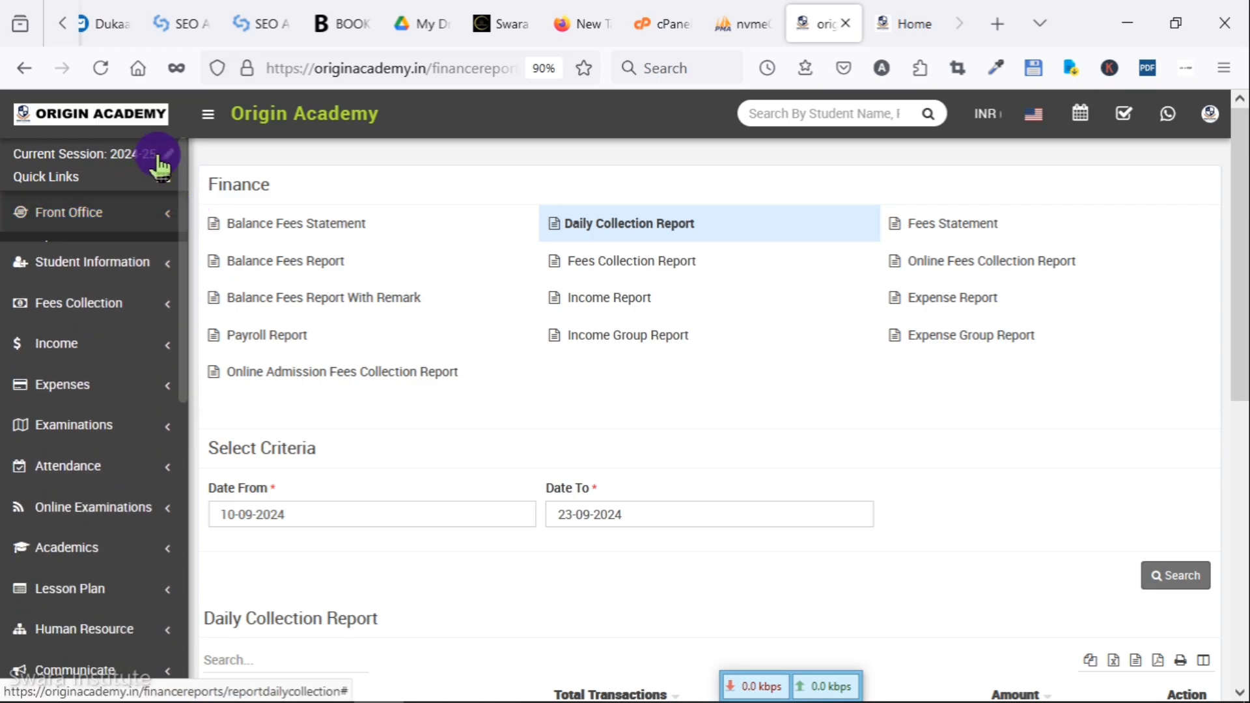
left_click(160, 158)
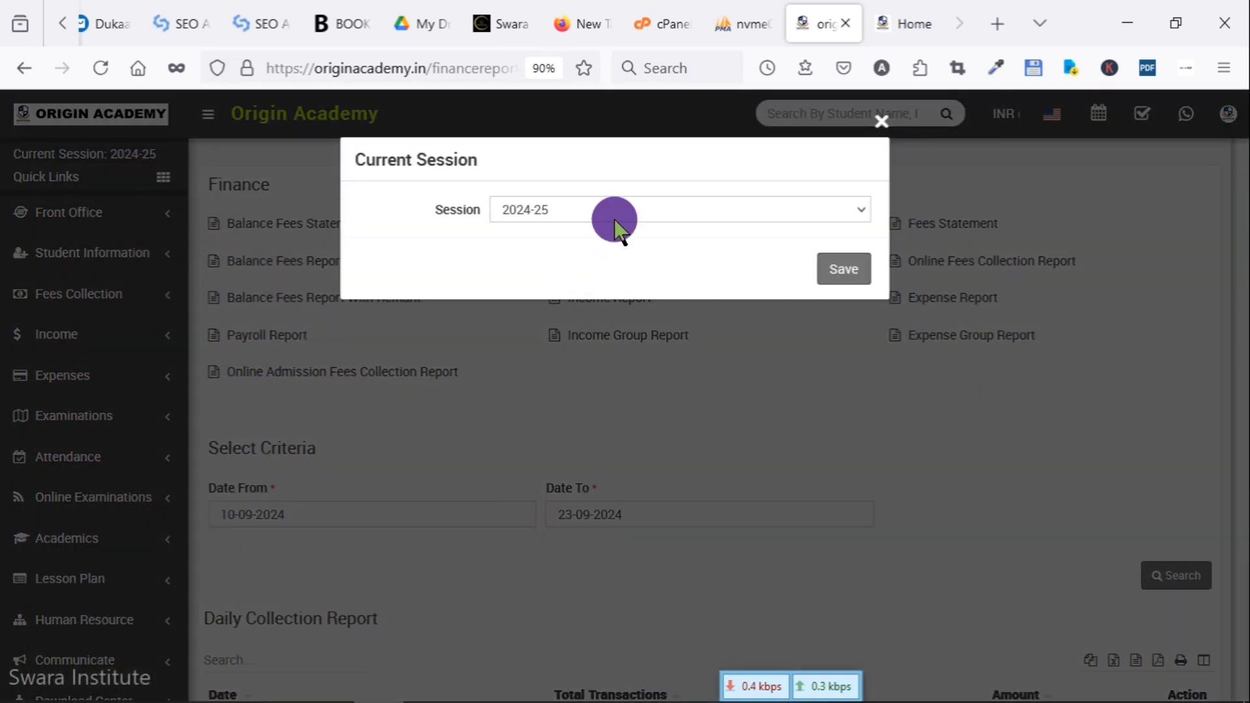
left_click(614, 221)
left_click(606, 404)
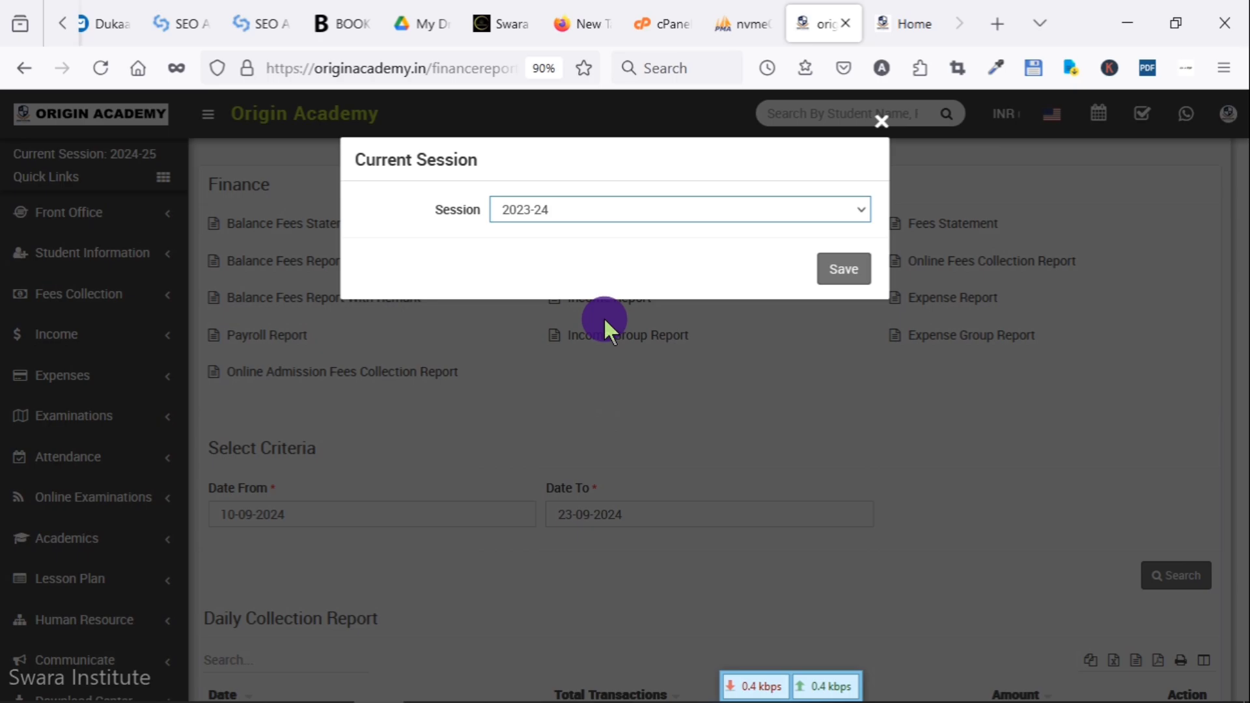
left_click(846, 277)
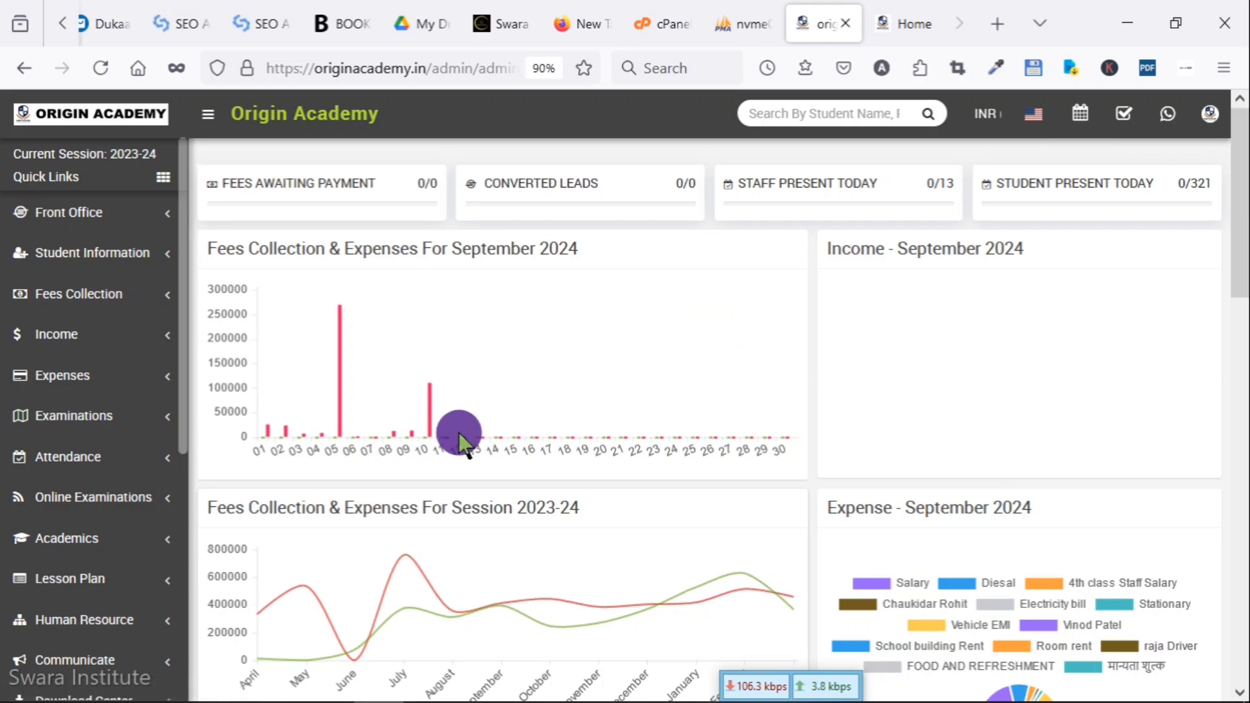
mouse_move(432, 444)
mouse_move(339, 339)
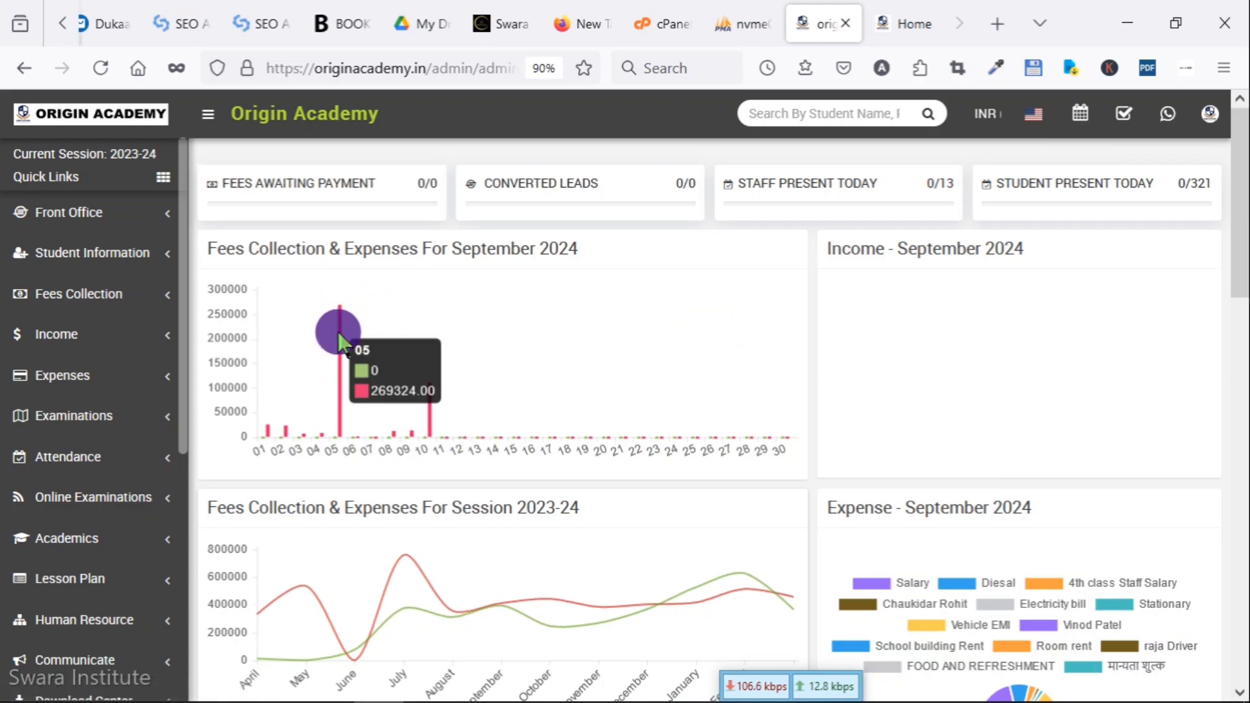